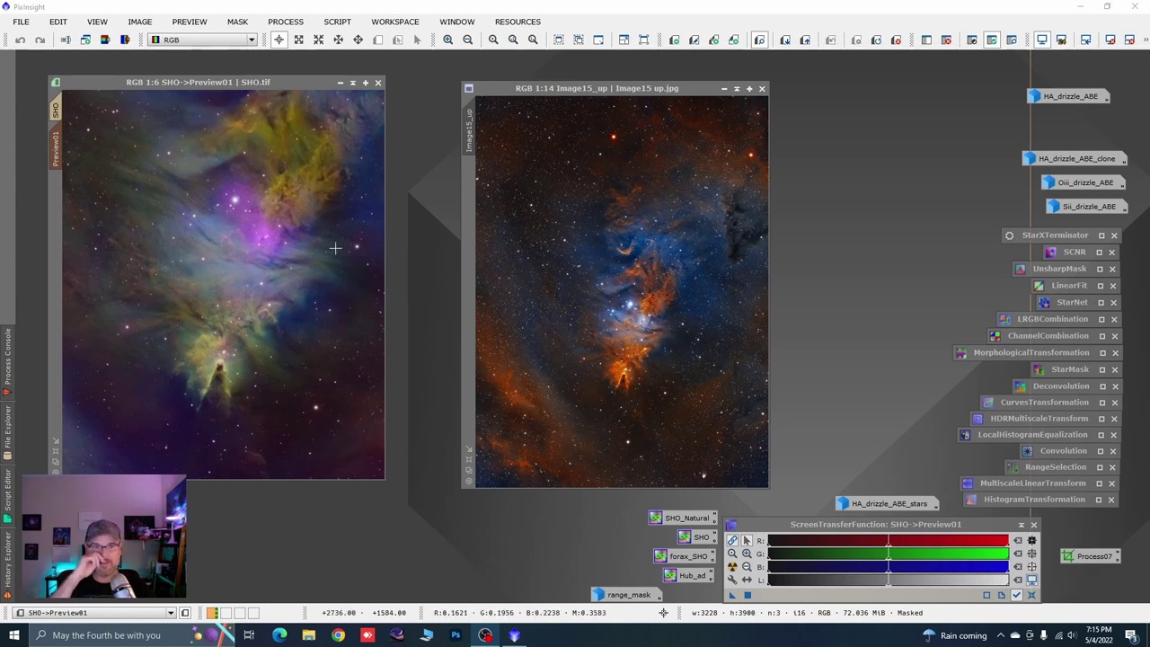
Inspect the Image15_up reference by zooming, moving and enlarging its window, then iconize it.
click(309, 264)
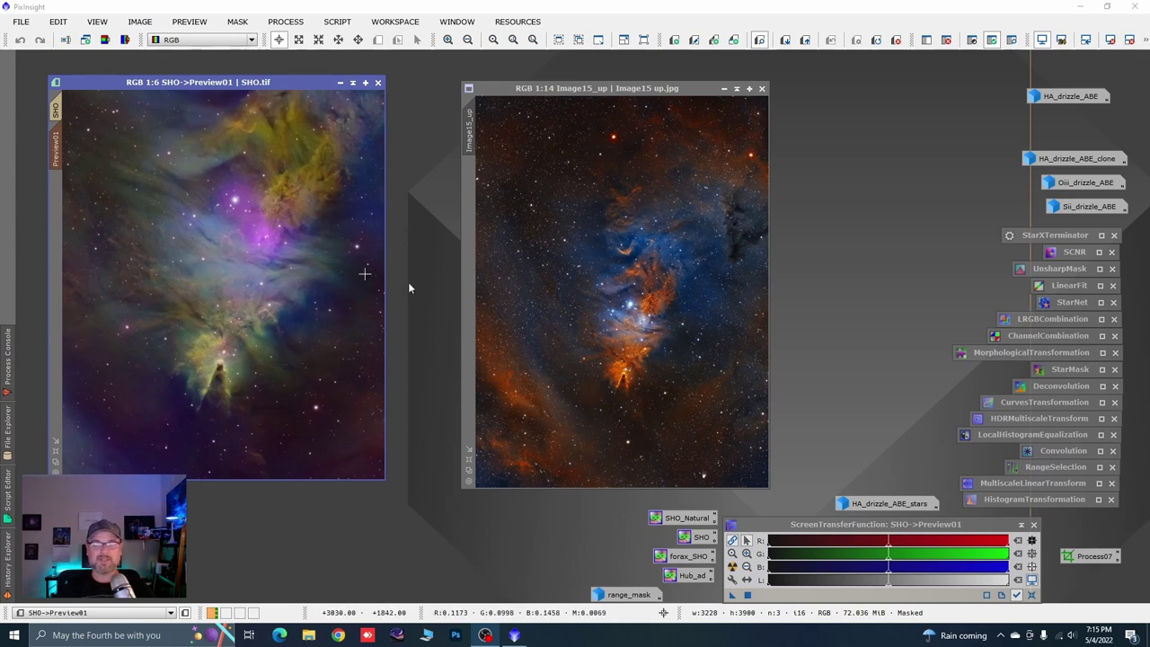
click(640, 355)
scroll(639, 356, up, 3)
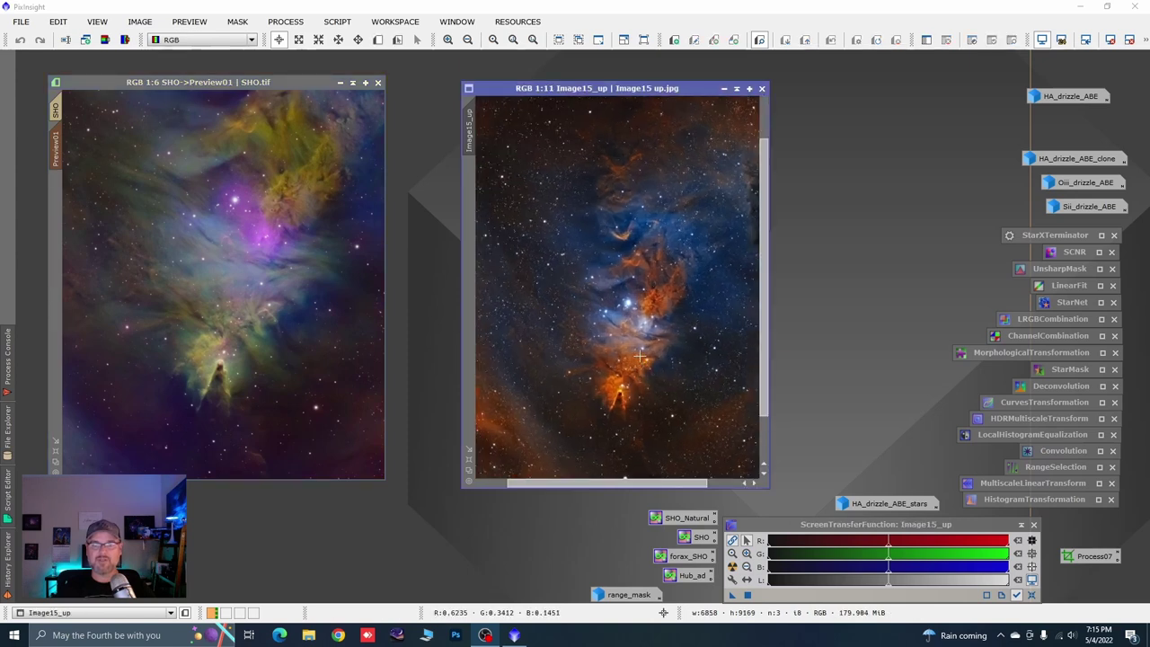
drag(517, 90, 488, 83)
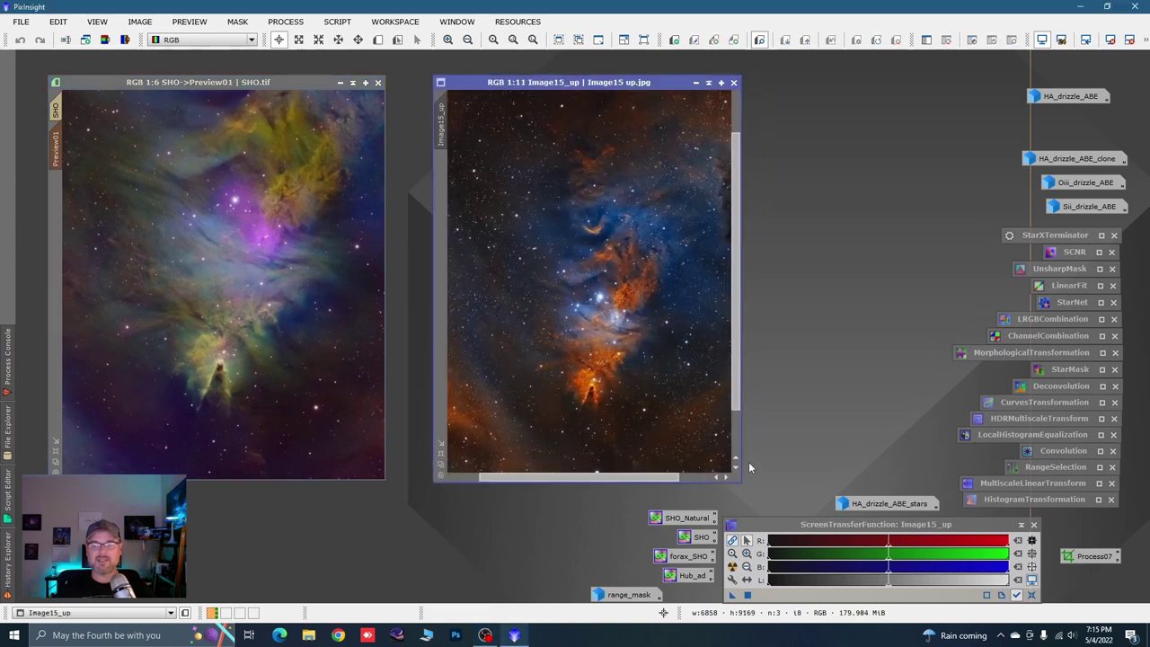
drag(741, 483, 847, 527)
scroll(686, 391, up, 2)
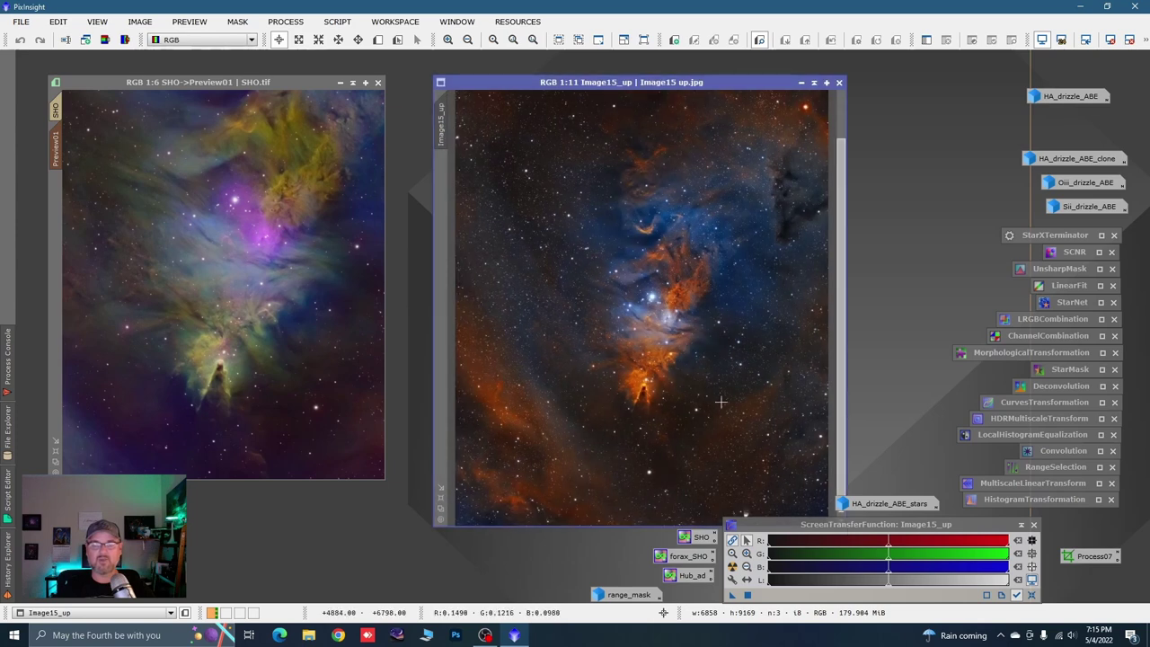
scroll(674, 340, down, 2)
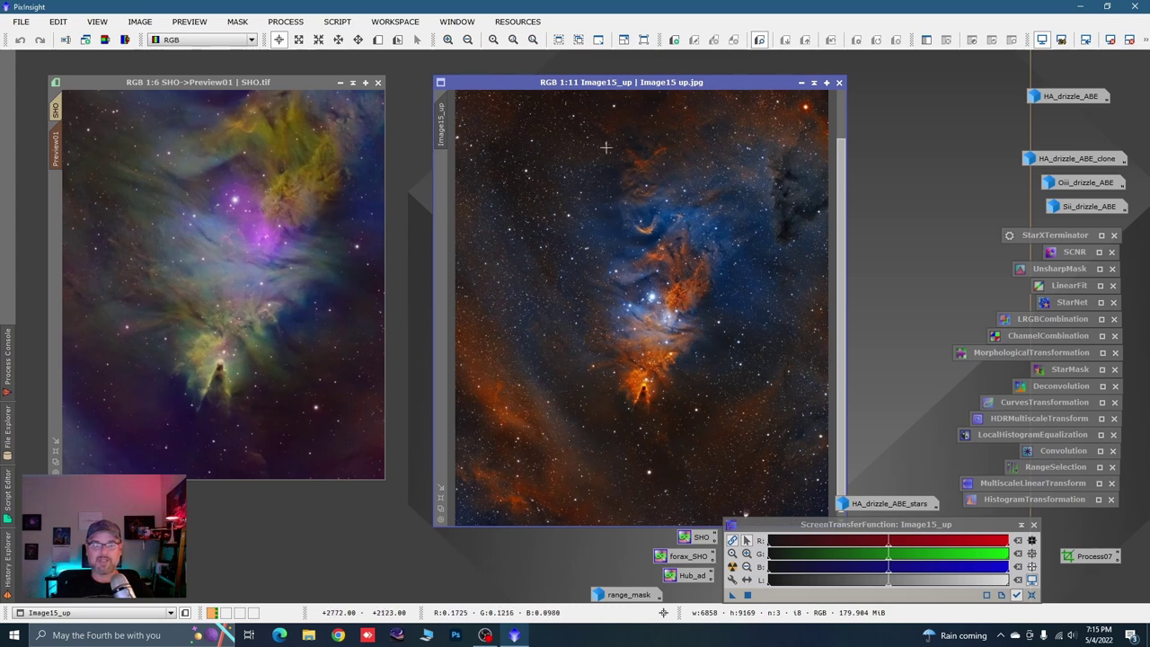
click(801, 82)
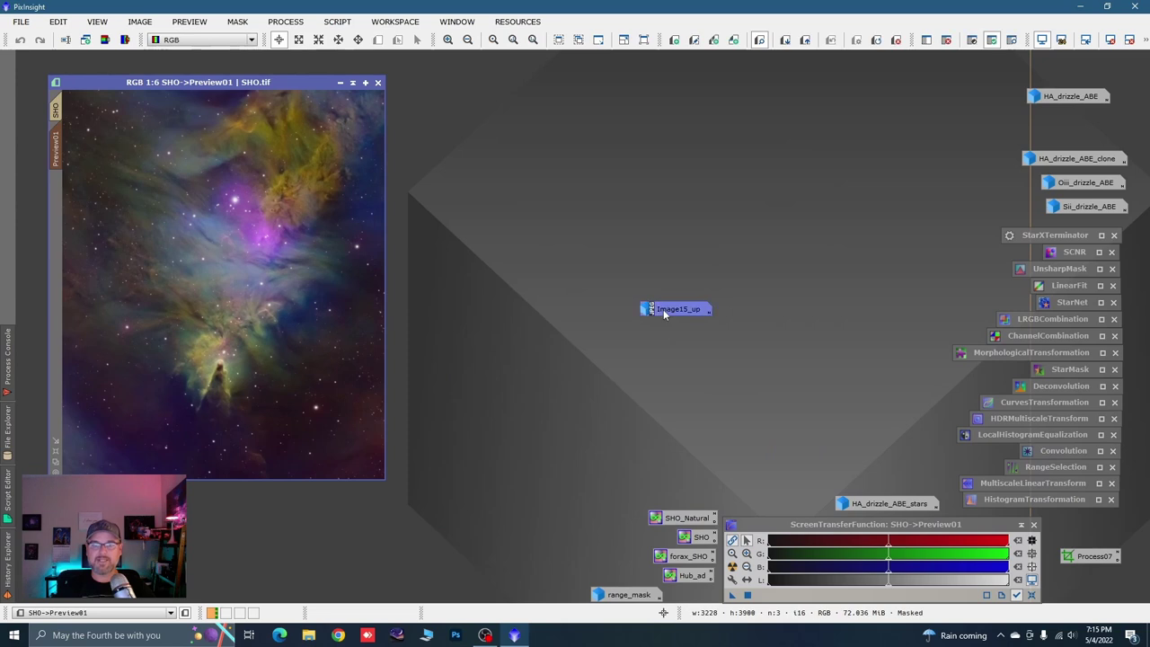
Close the Image15_up icon with Ctrl+W, then reposition and enlarge the SHO composite window.
key(ctrl+w)
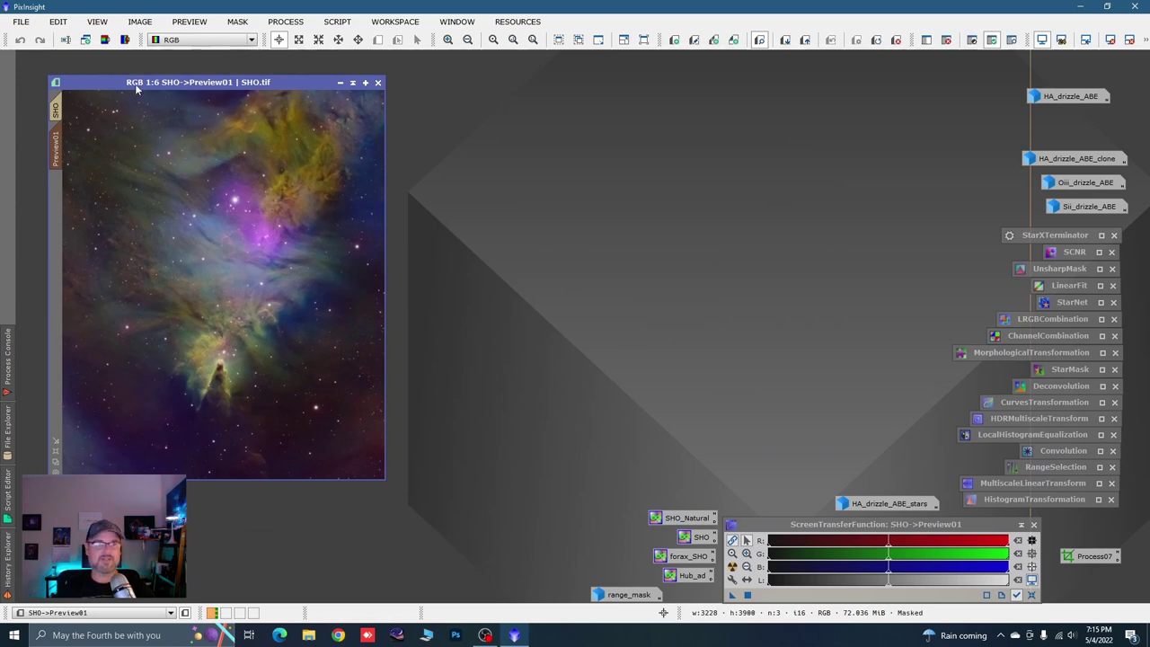
drag(134, 83, 131, 79)
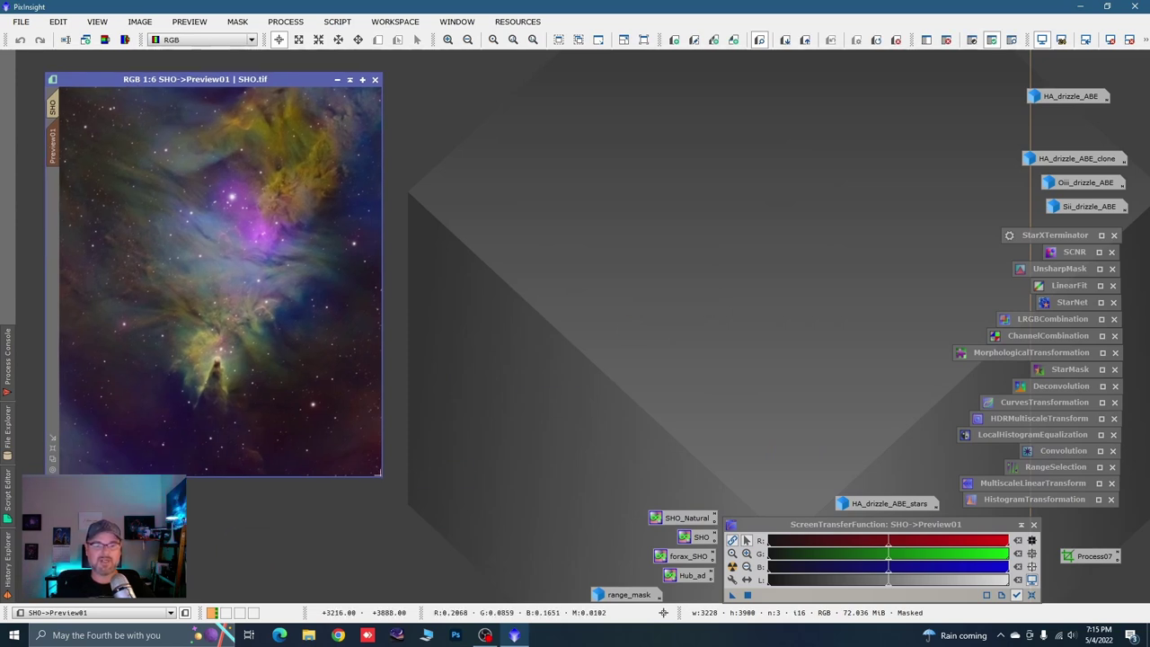
drag(381, 476, 579, 537)
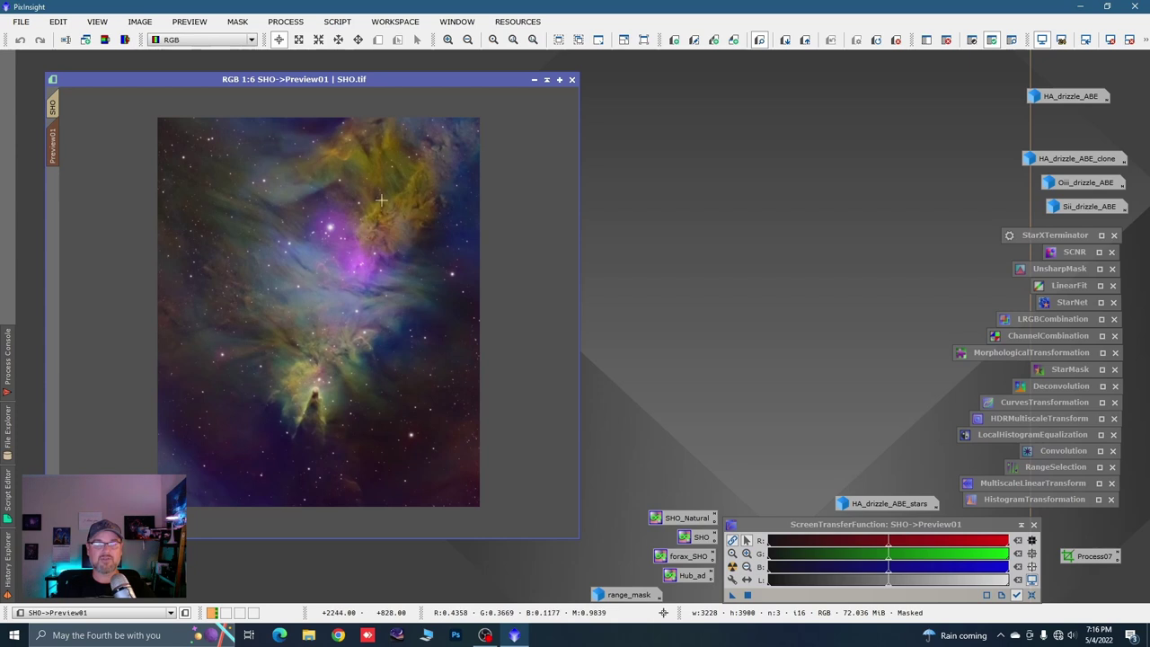
Iconize the SHO composite and drag its icon to the lower-left corner.
click(531, 81)
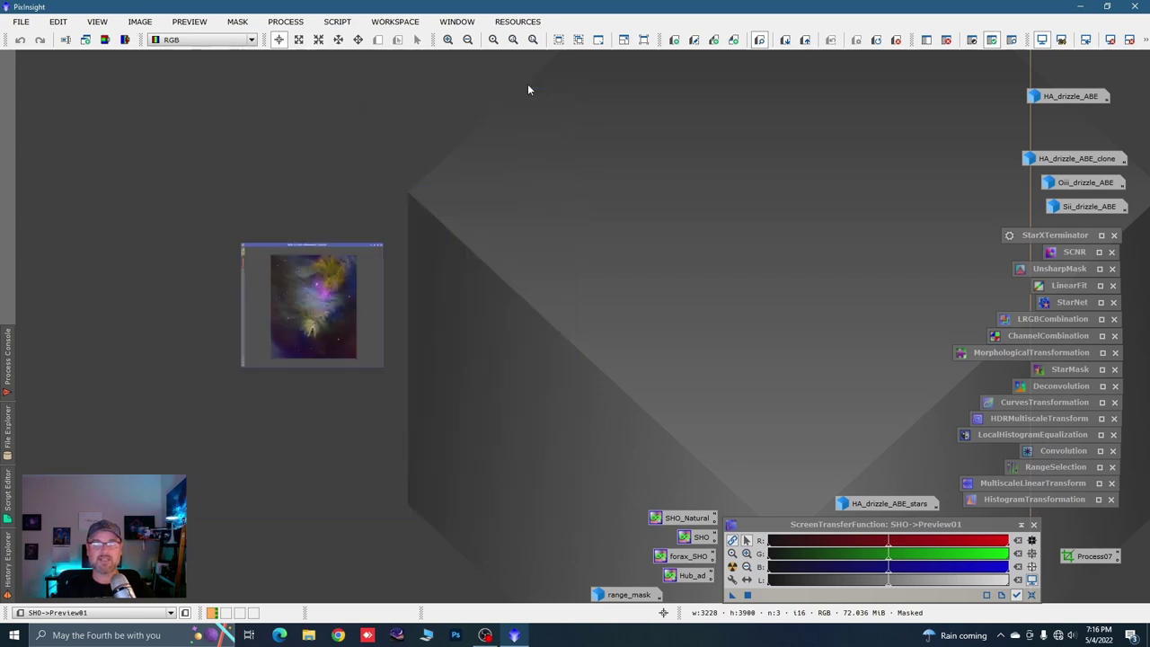
drag(334, 313, 195, 572)
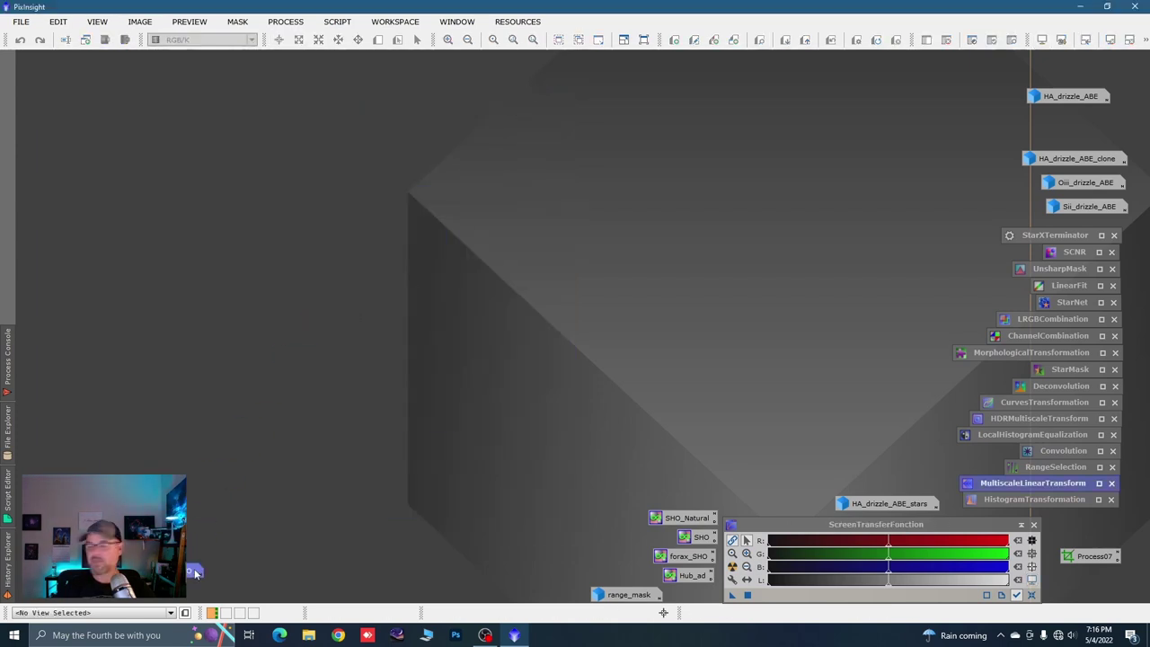
mouse_move(195, 572)
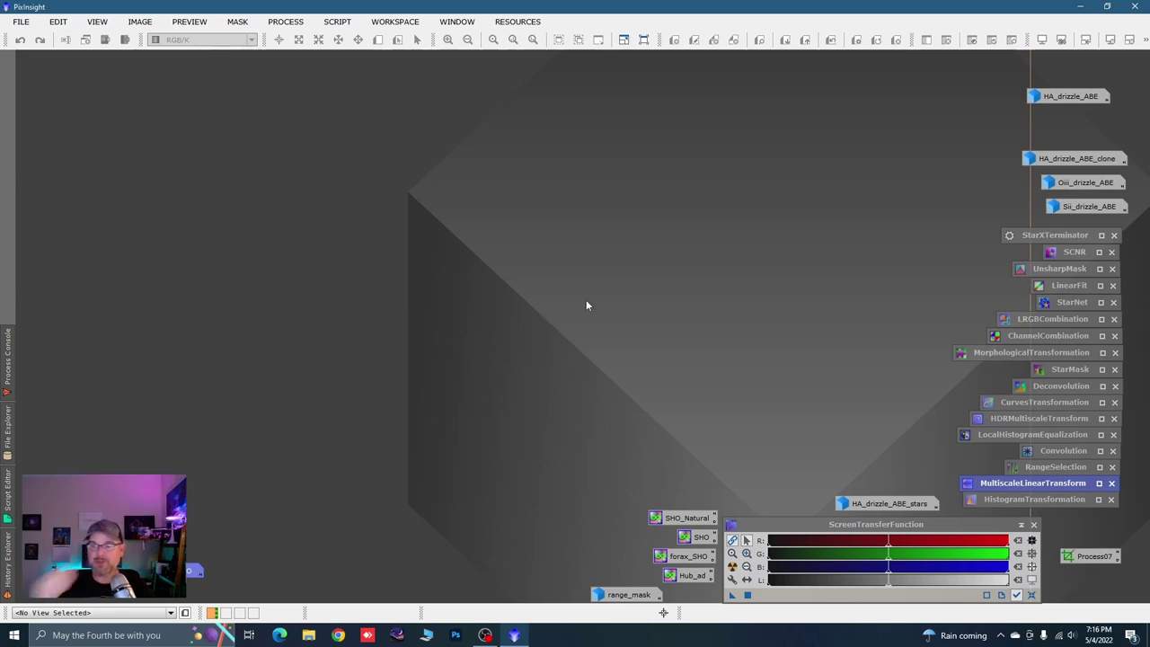
Open the HA_drizzle_ABE_clone, Oiii_drizzle_ABE and Sii_drizzle_ABE images in windows.
double_click(1048, 163)
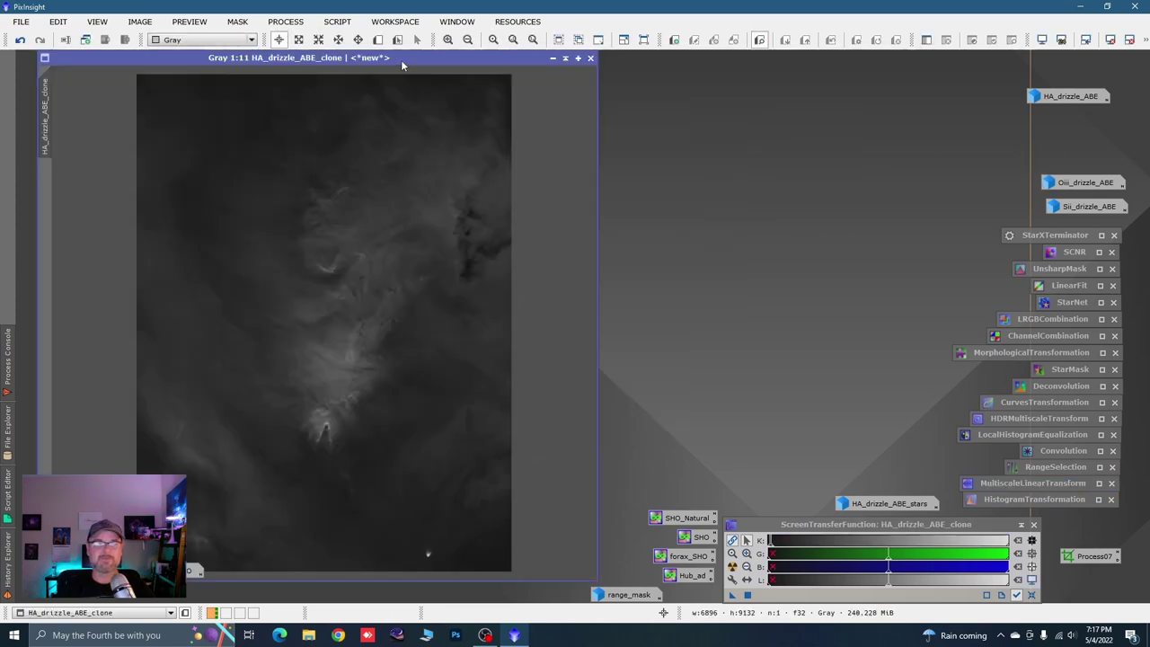
double_click(1067, 181)
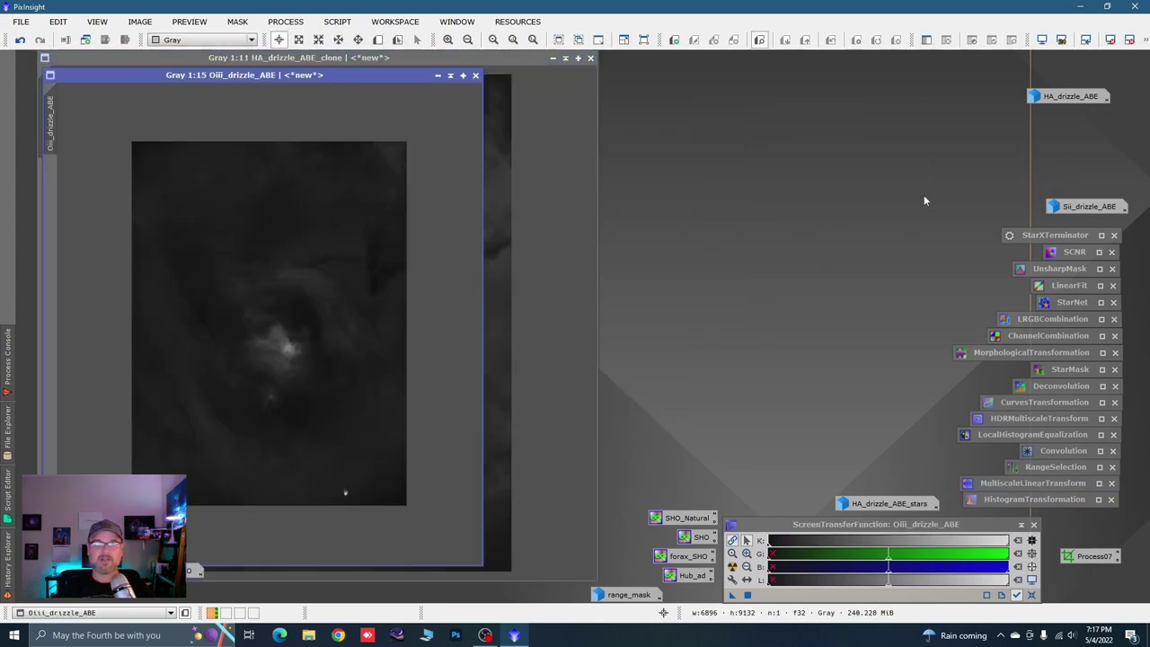
double_click(1068, 209)
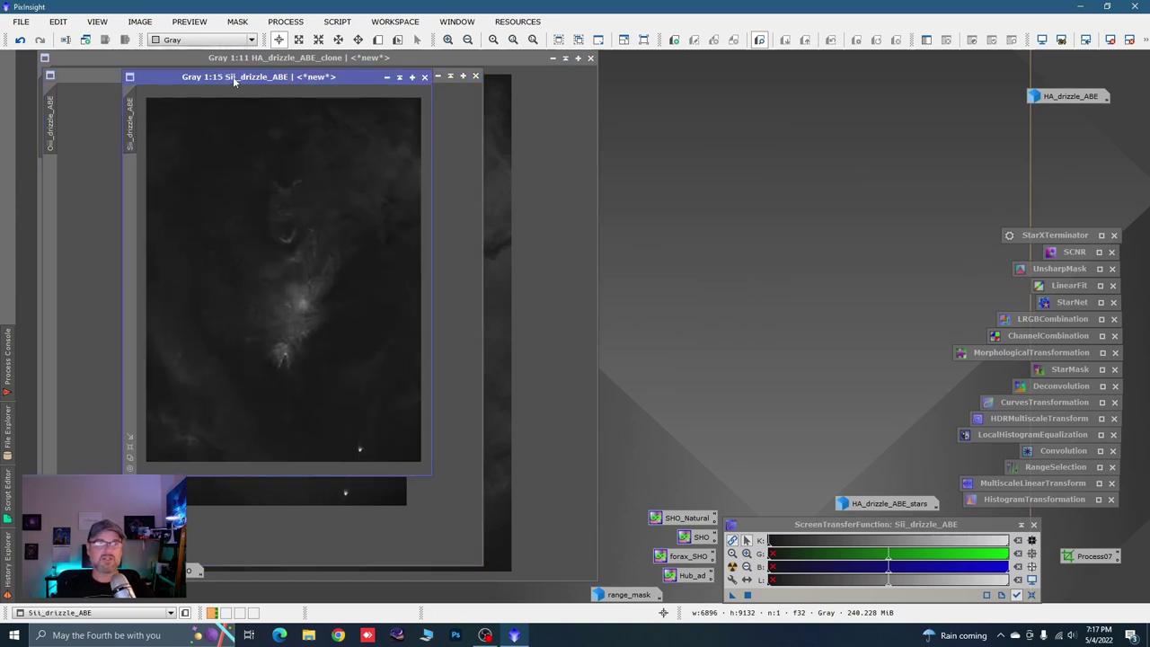
Move and enlarge the Sii_drizzle_ABE window, then reduce it back to an icon.
drag(232, 77, 214, 74)
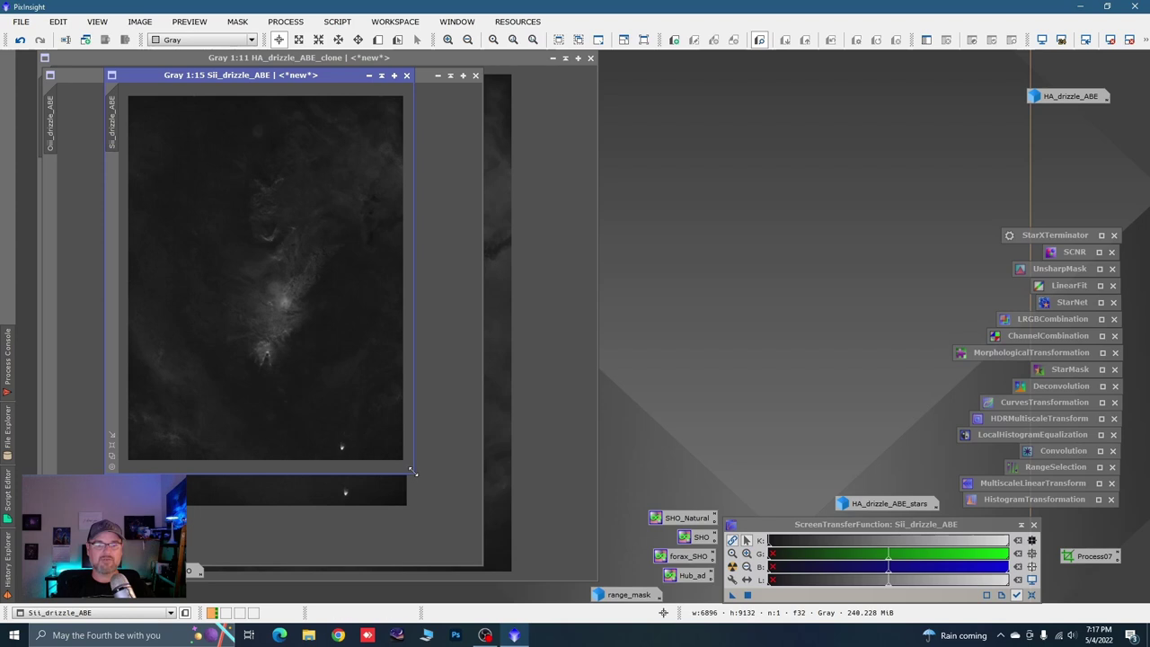
drag(412, 470, 537, 531)
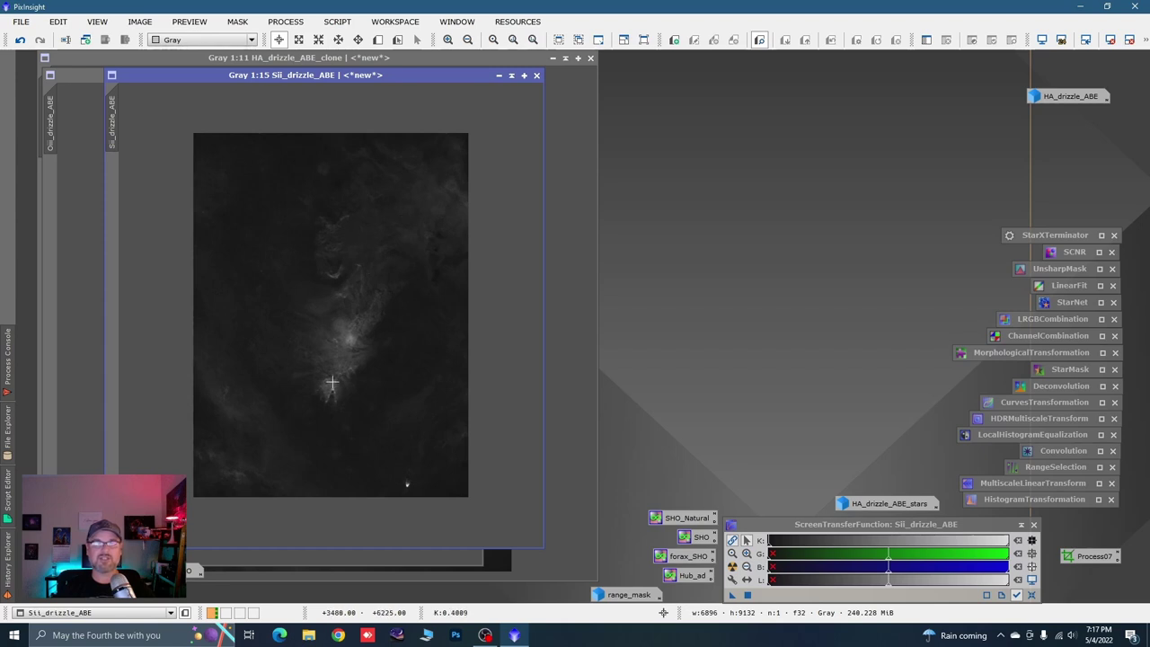
click(498, 76)
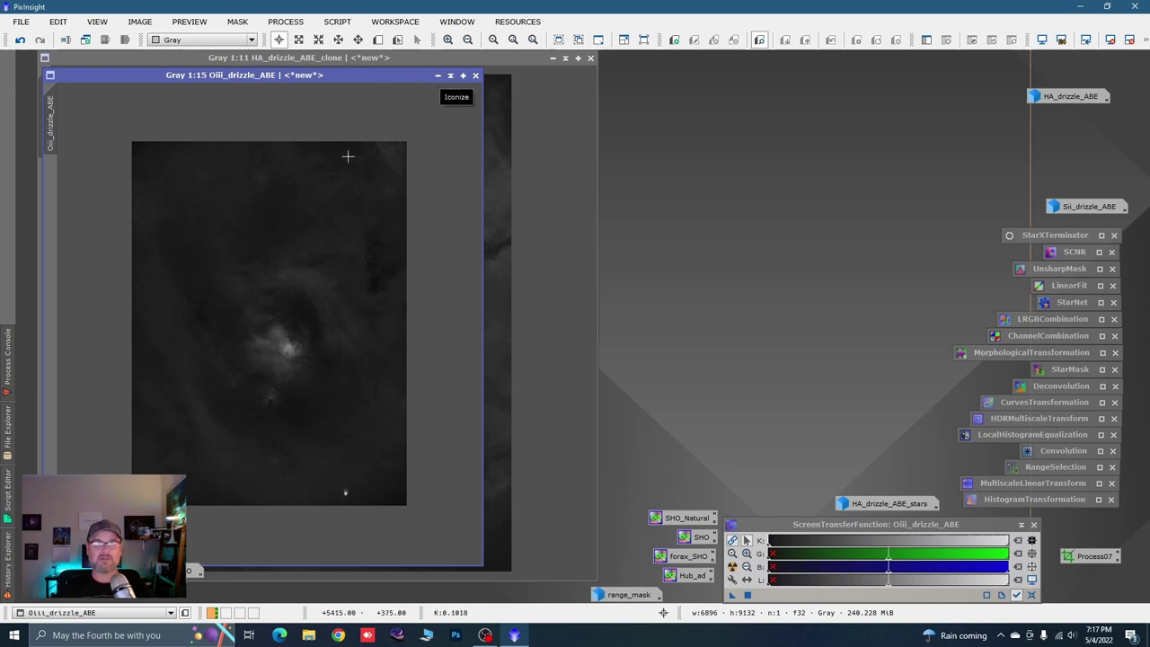
Glance at StarXTerminator without running it, then iconize the Oiii_drizzle_ABE window.
double_click(1021, 242)
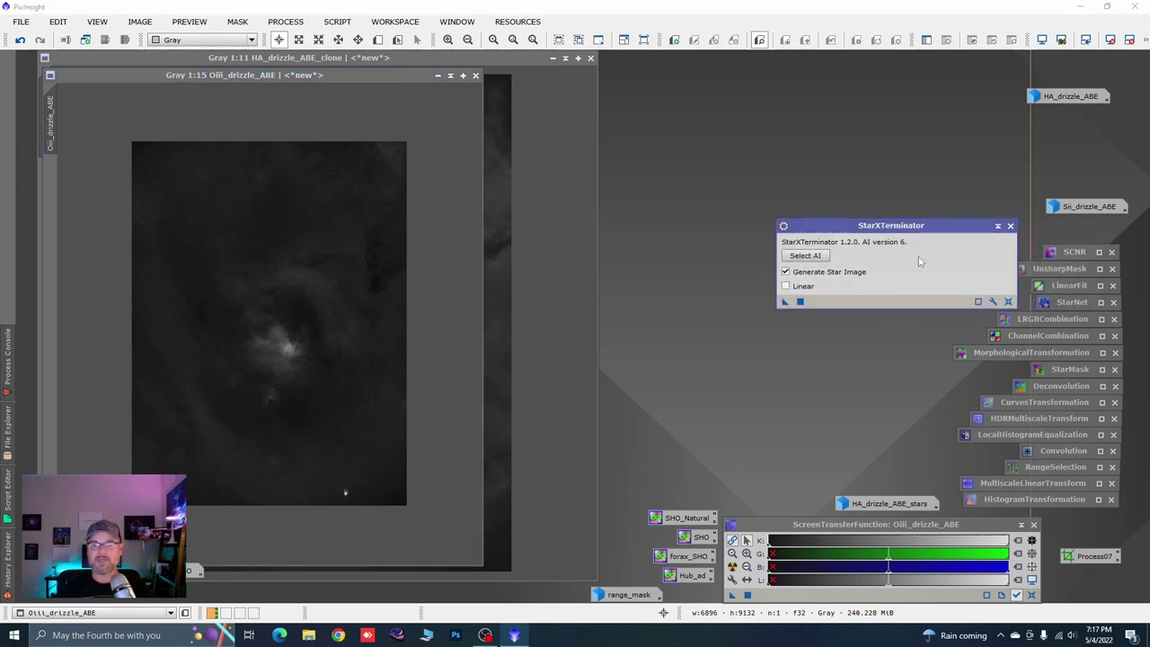
click(997, 226)
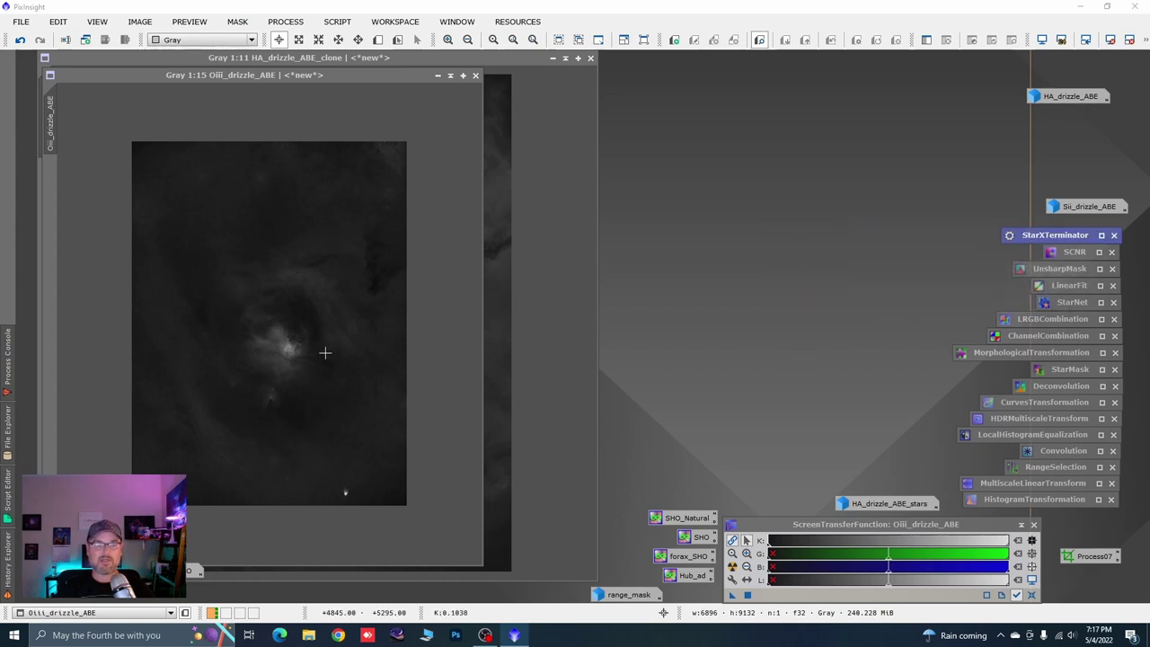
click(437, 74)
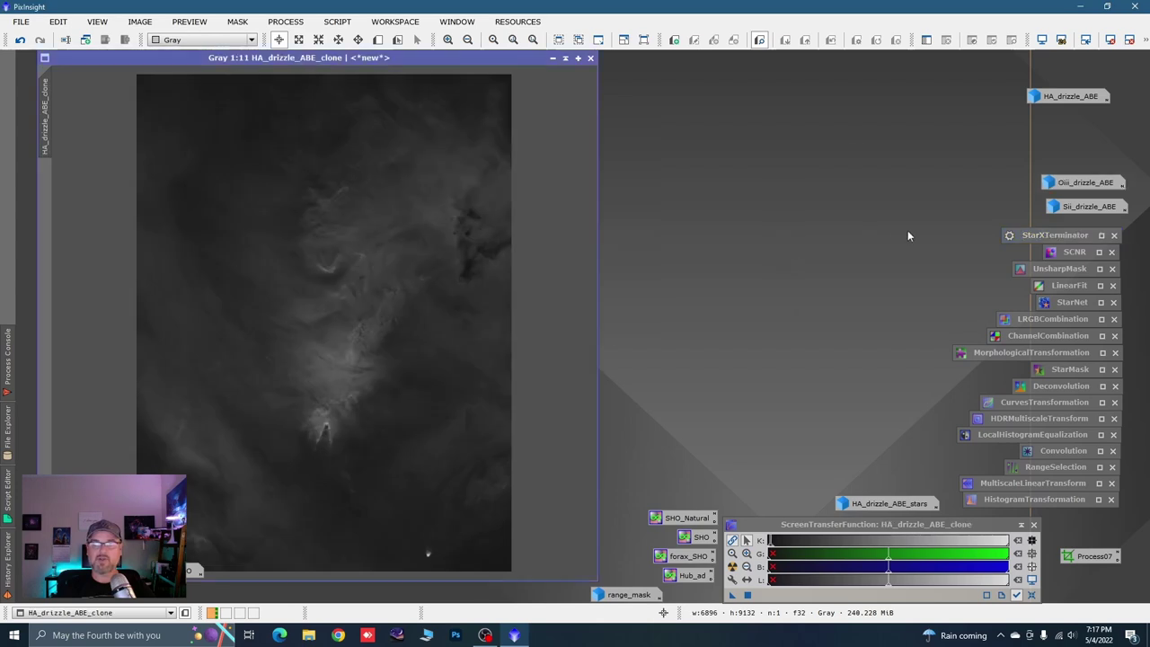
scroll(324, 327, up, 3)
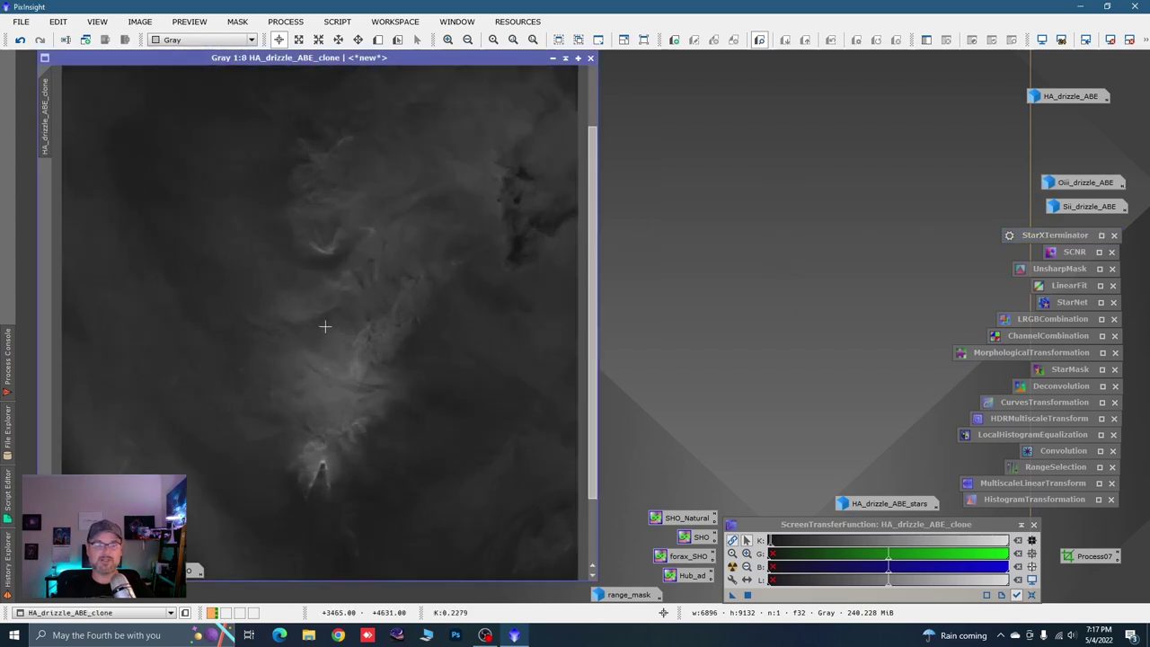
scroll(359, 305, down, 3)
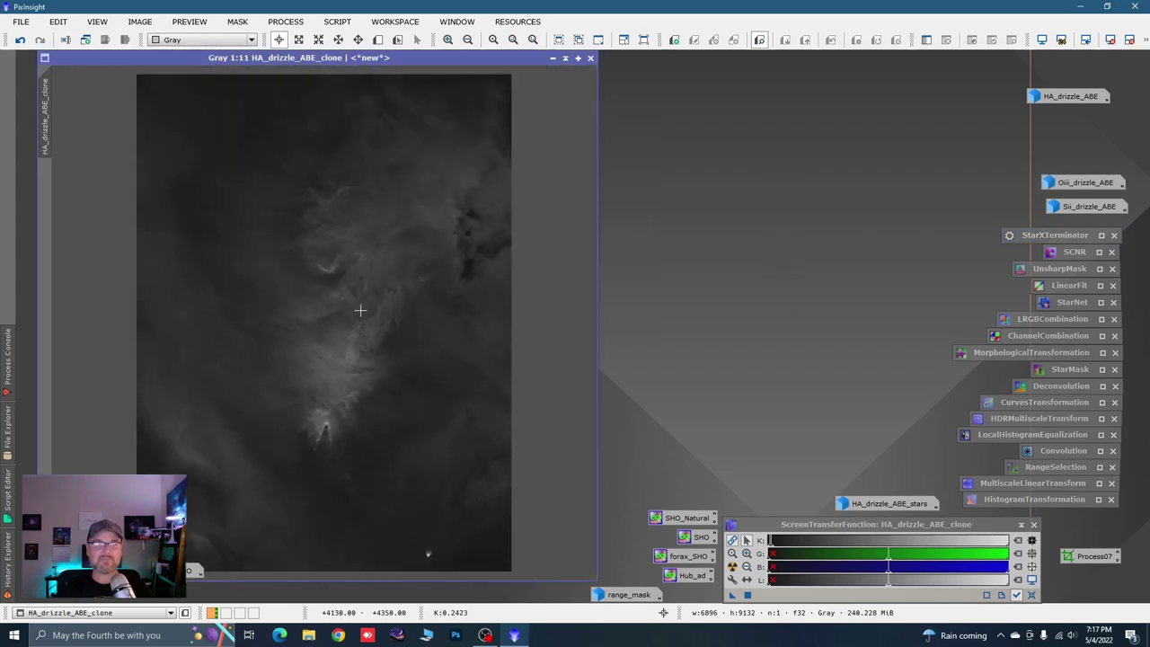
Iconize the HA_drizzle_ABE_clone window and open HA_drizzle_ABE in its own window.
click(552, 58)
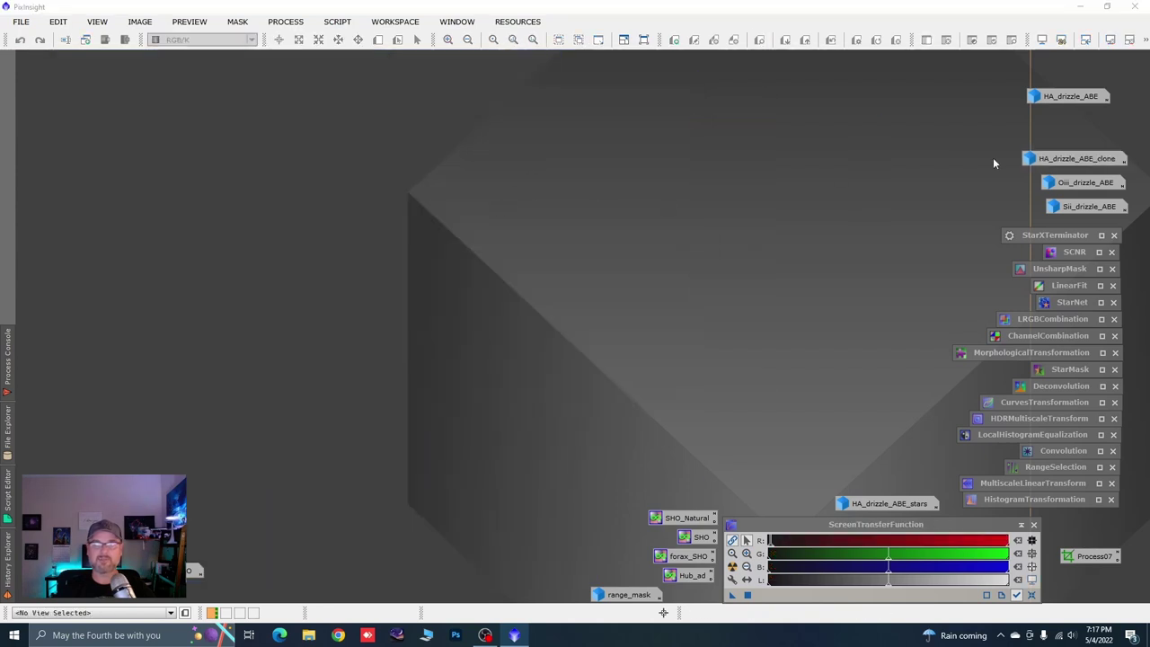
mouse_move(1064, 100)
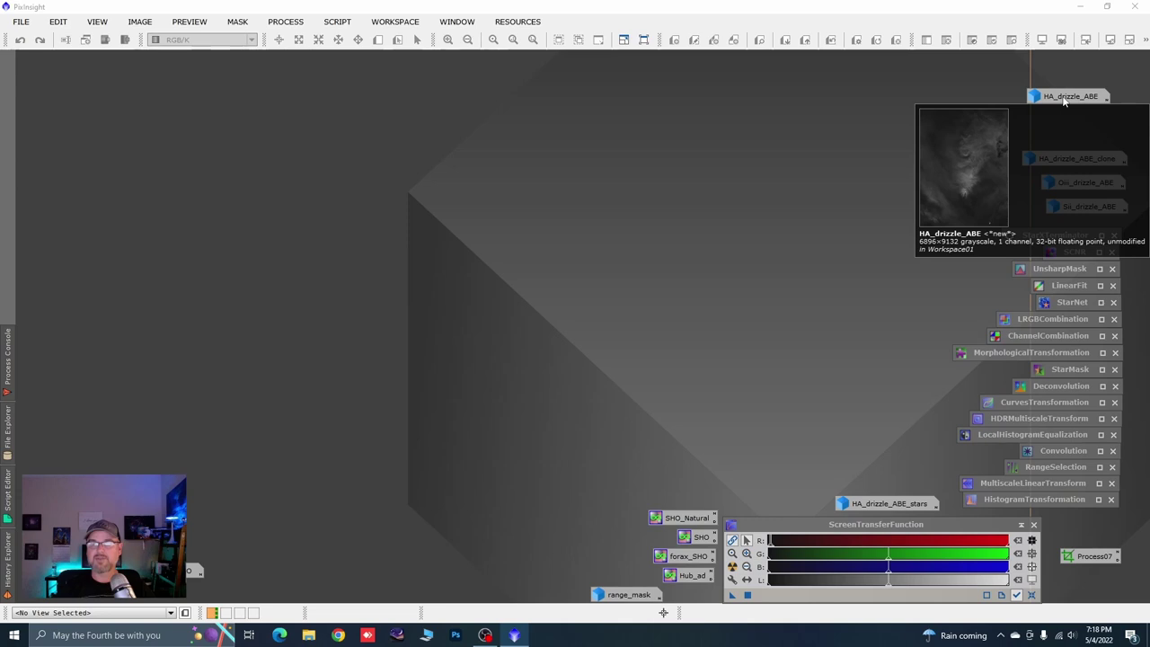
double_click(1065, 97)
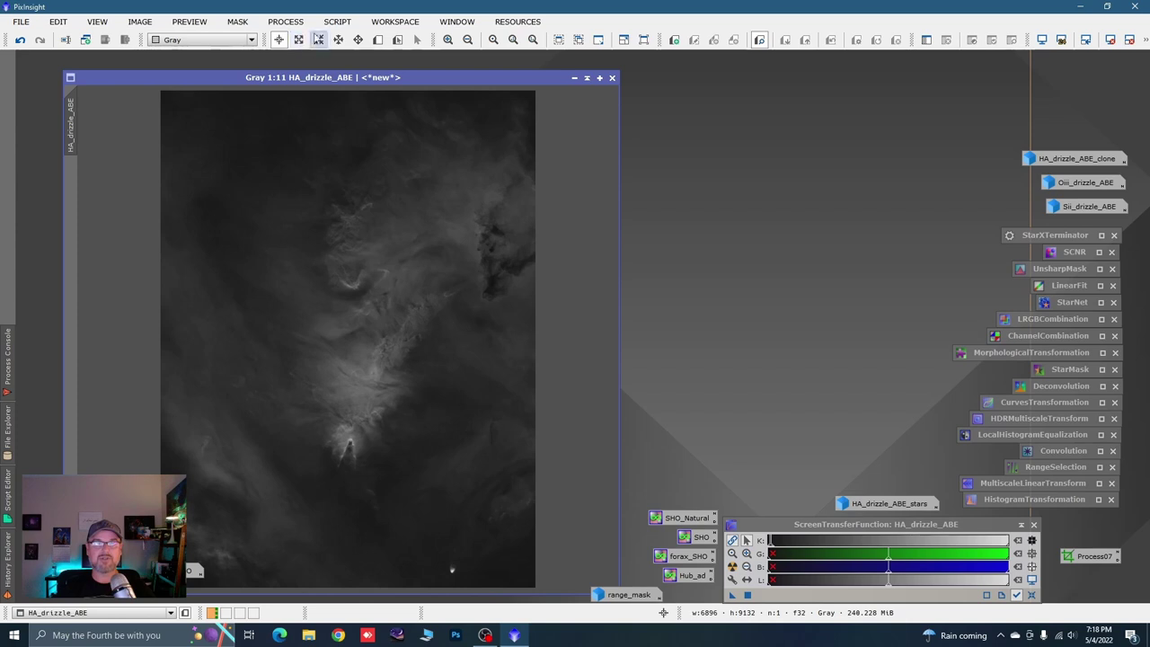
Browse the scripts list without running anything, then iconize HA_drizzle_ABE.
click(337, 22)
mouse_move(454, 95)
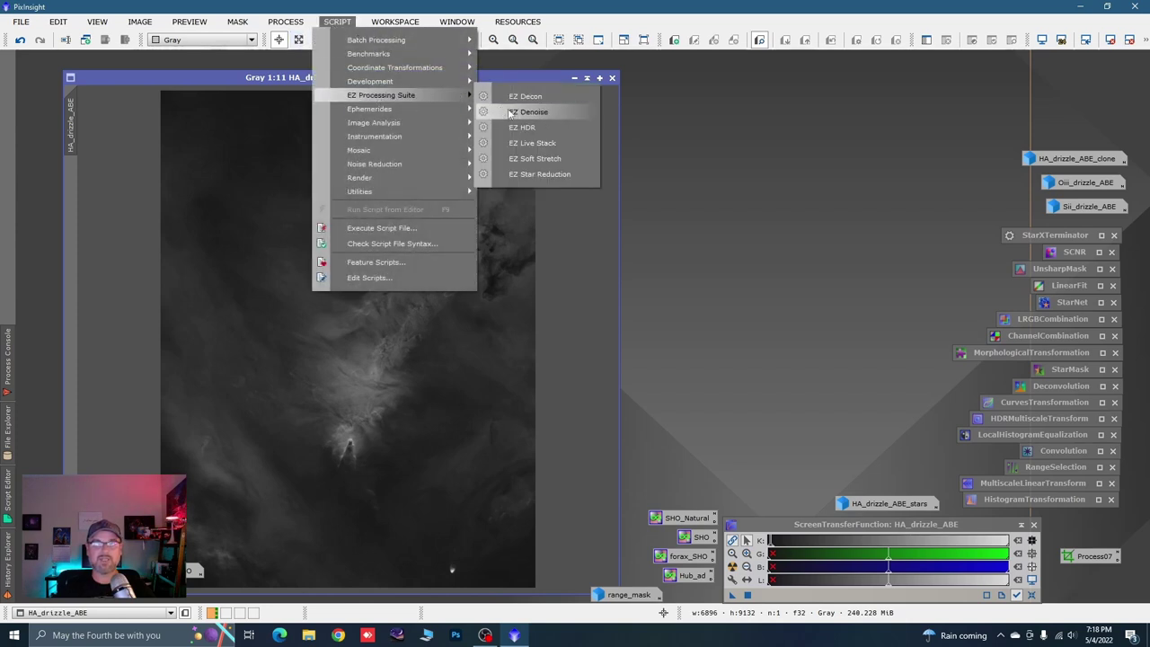
click(729, 129)
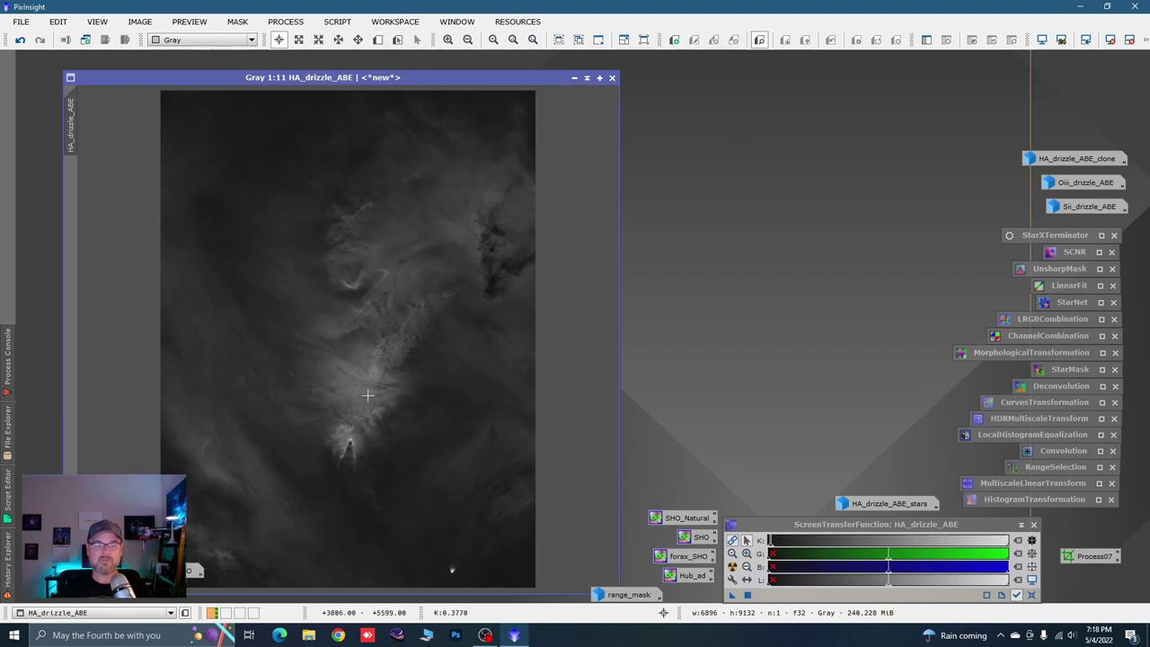
click(574, 78)
Reopen HA_drizzle_ABE and the HA_drizzle_ABE_stars image for review.
mouse_move(1031, 166)
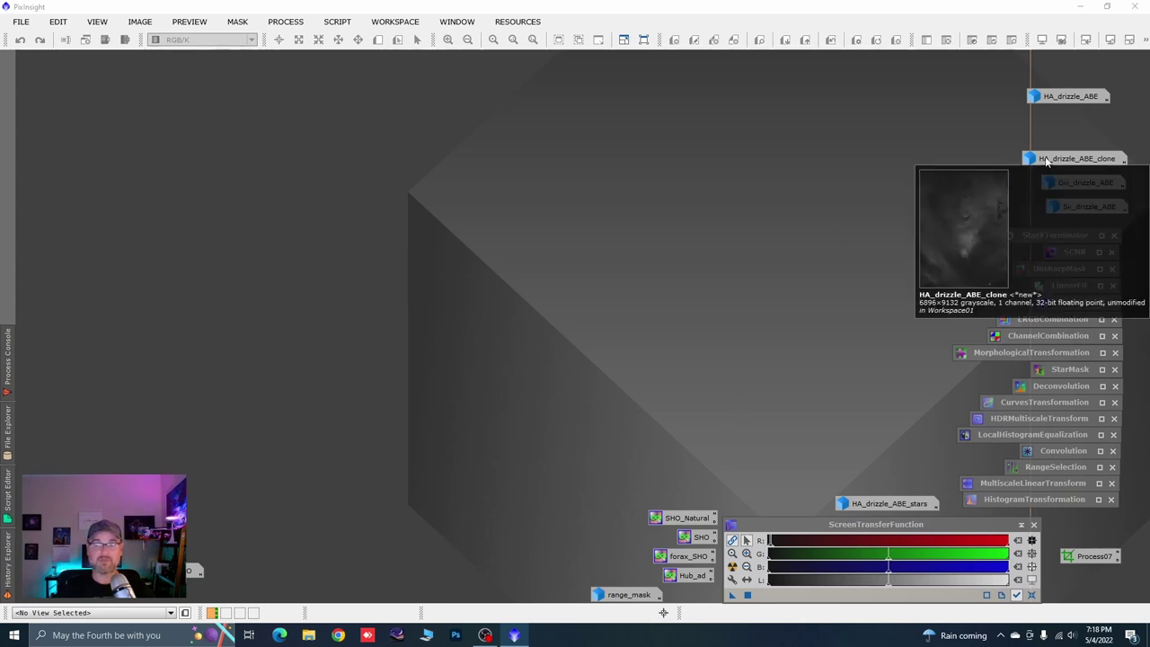
double_click(1052, 97)
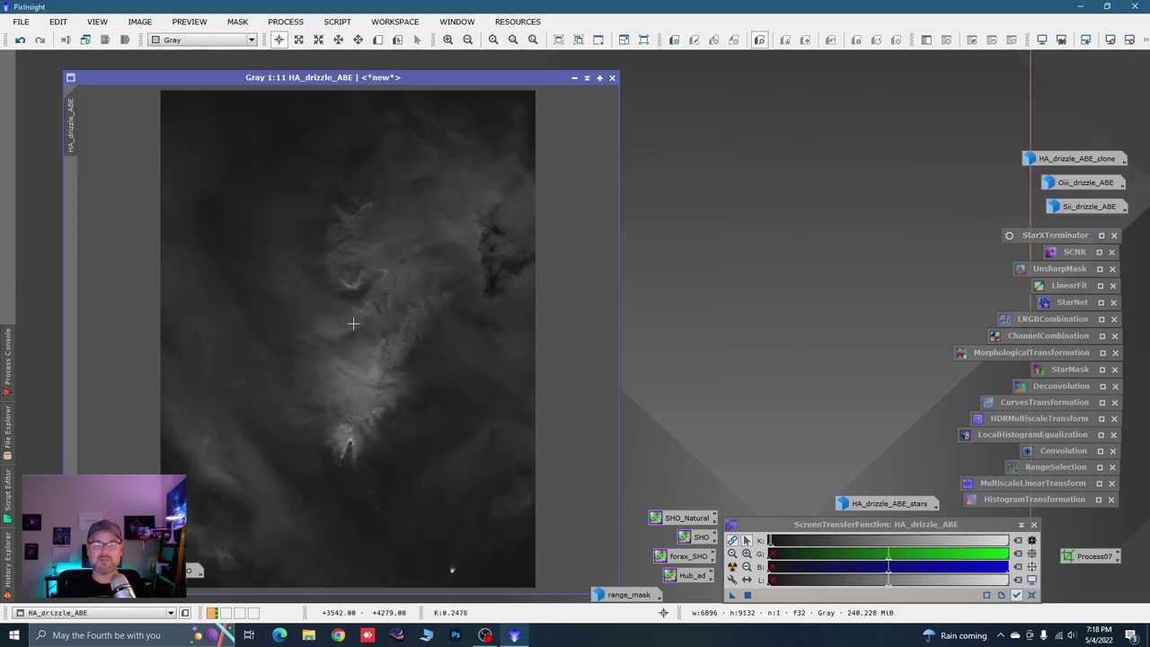
double_click(870, 507)
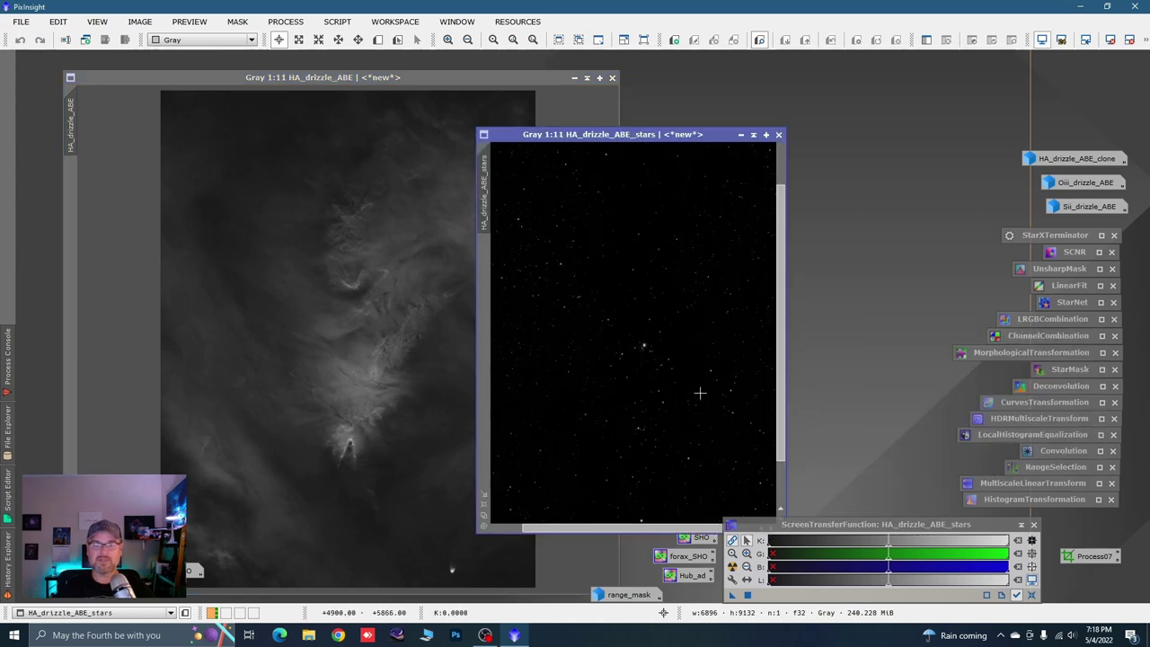
scroll(700, 393, up, 1)
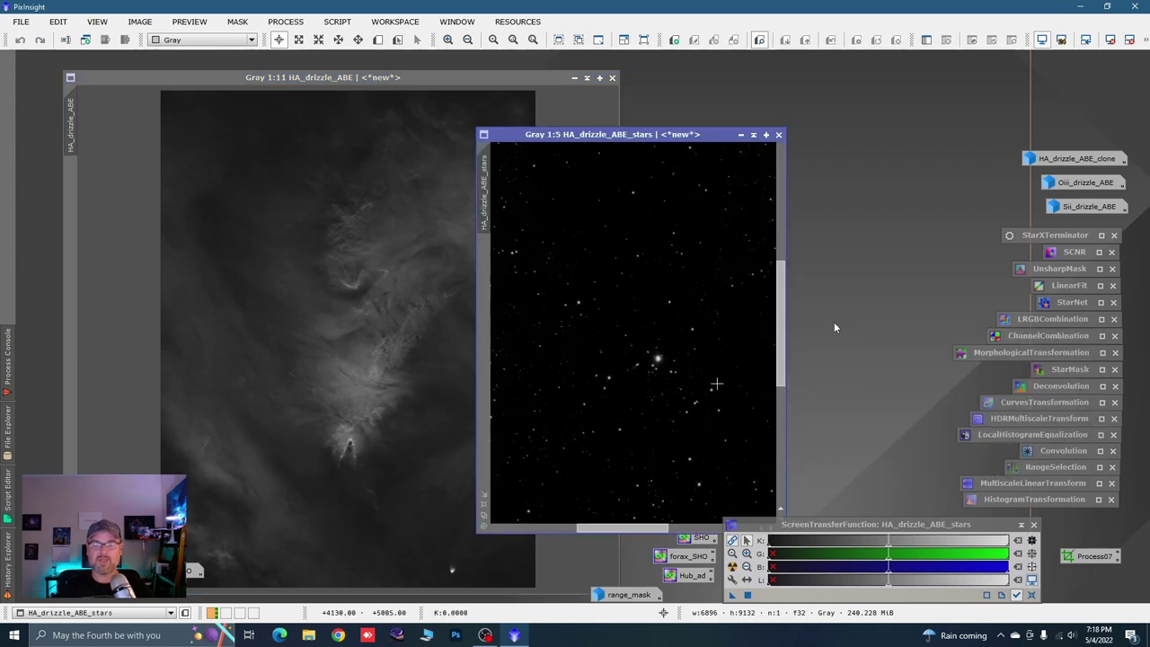
Check the StarXTerminator settings, then iconize both the stars and HA_drizzle_ABE images.
double_click(1031, 236)
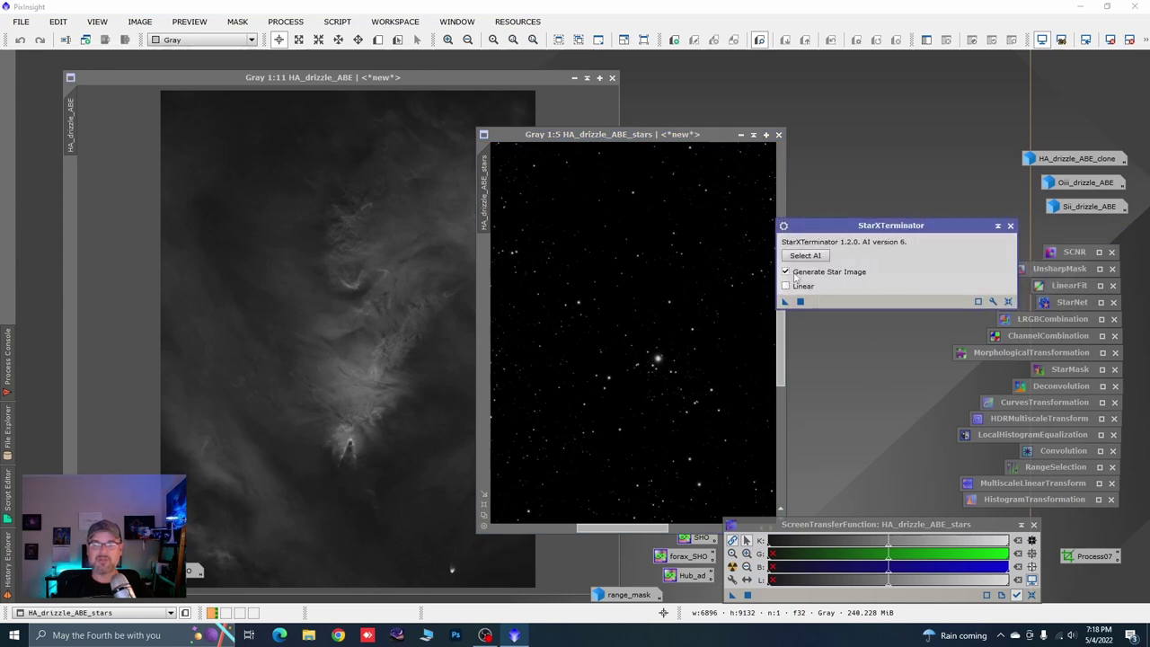
click(997, 226)
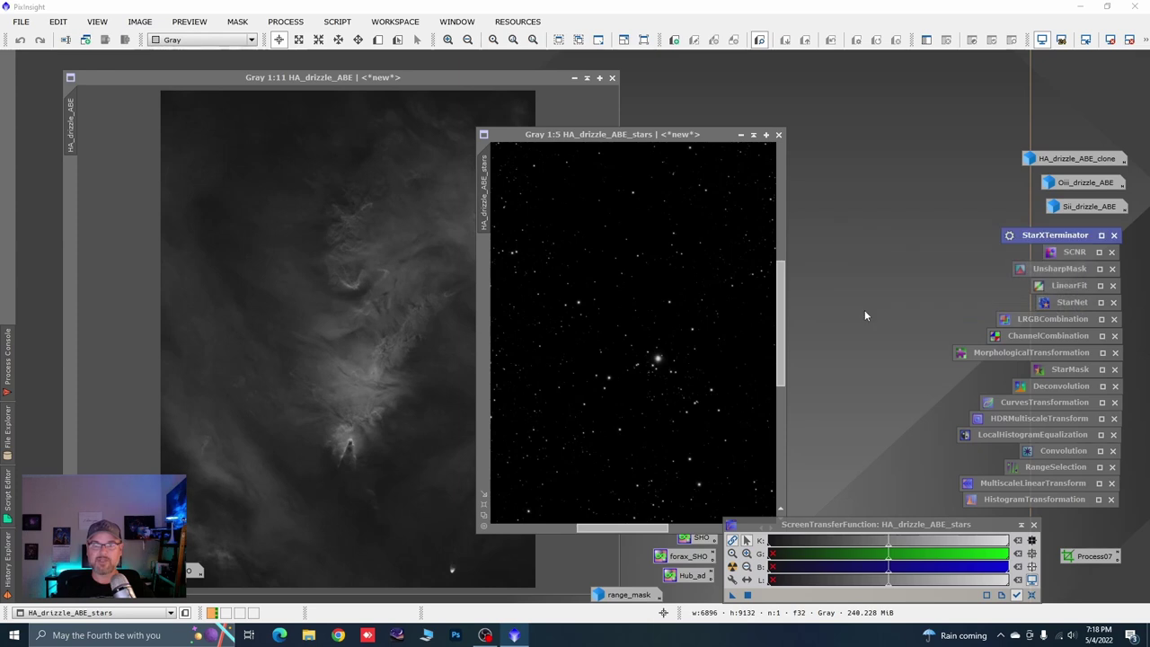
click(740, 135)
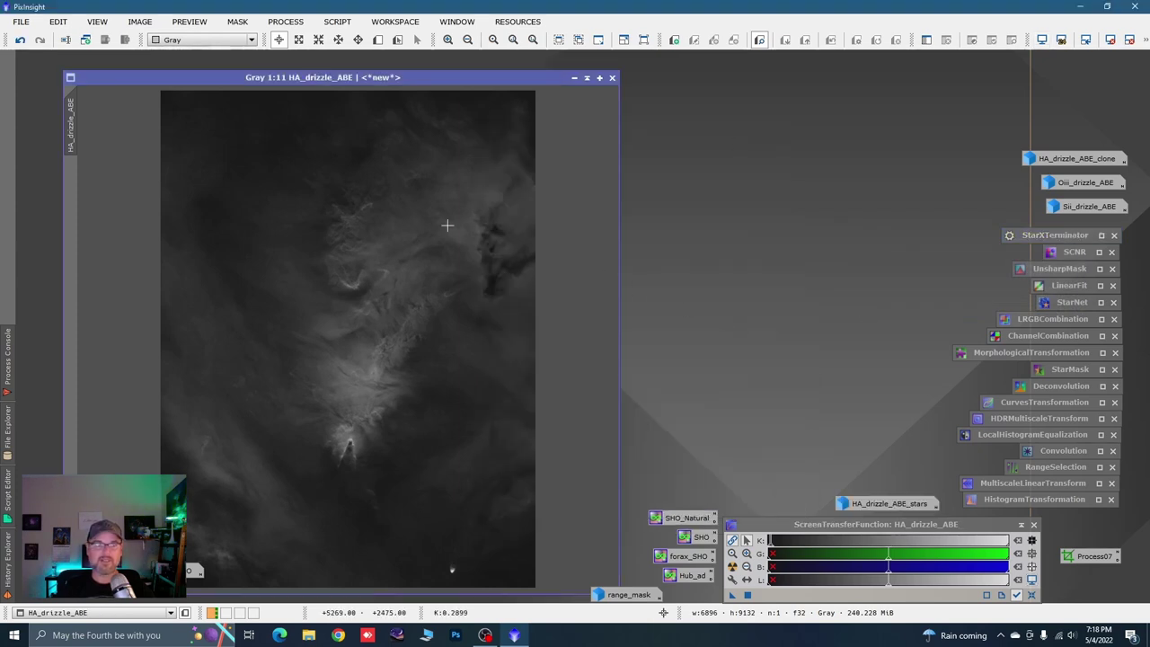
click(574, 78)
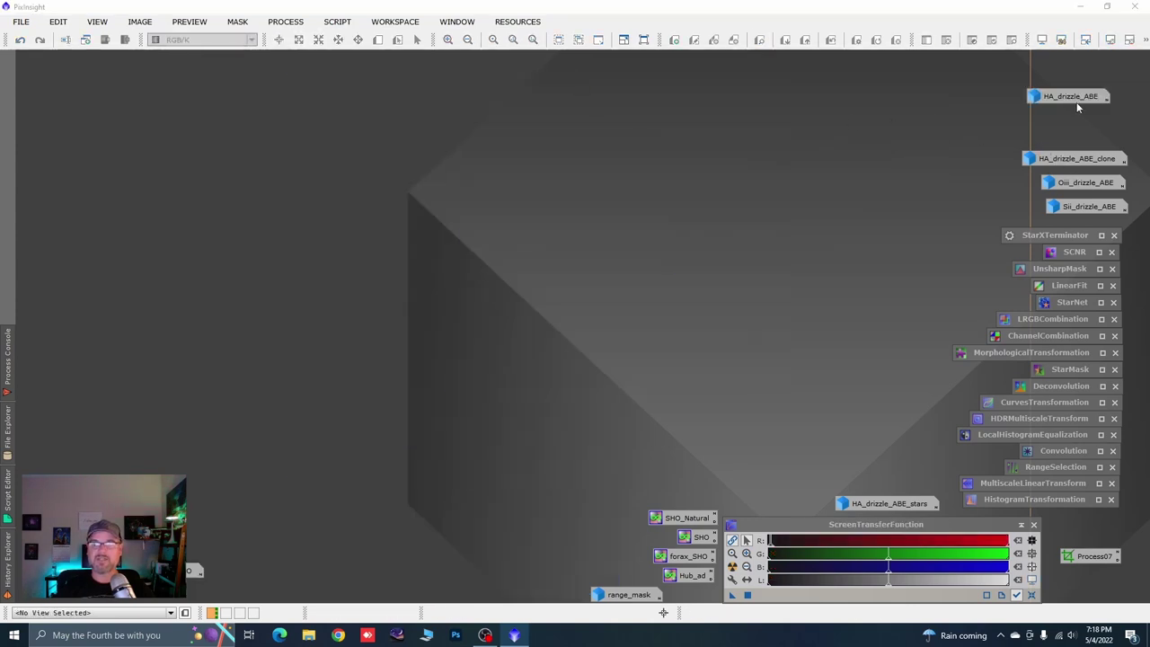
drag(1066, 96, 1074, 90)
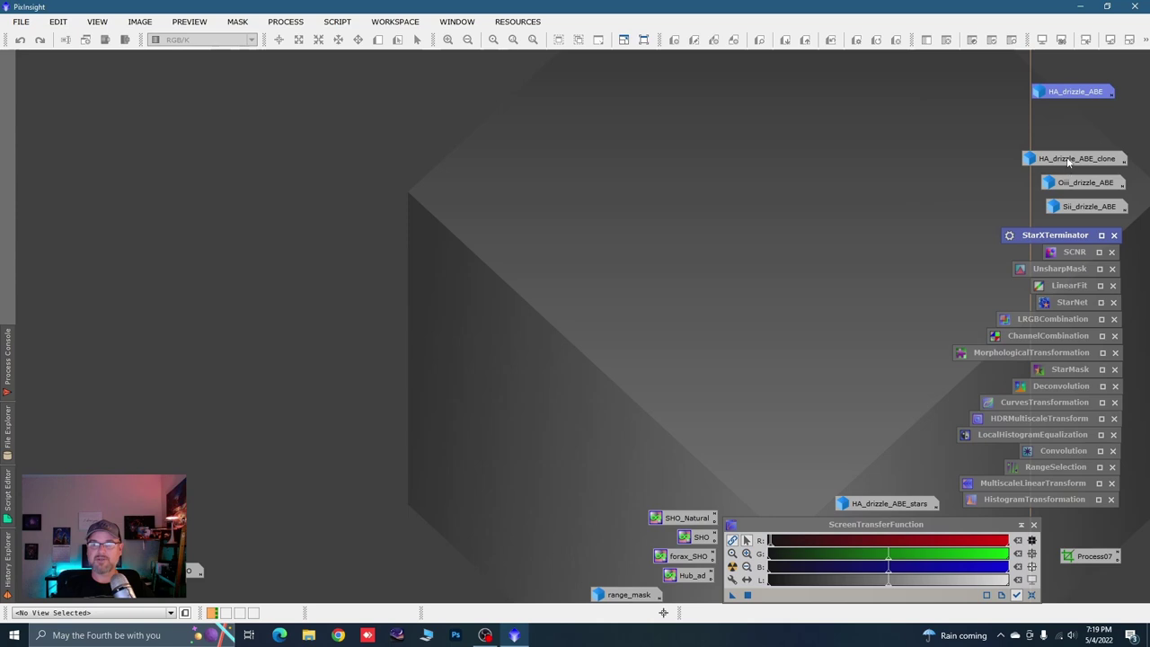
click(1068, 162)
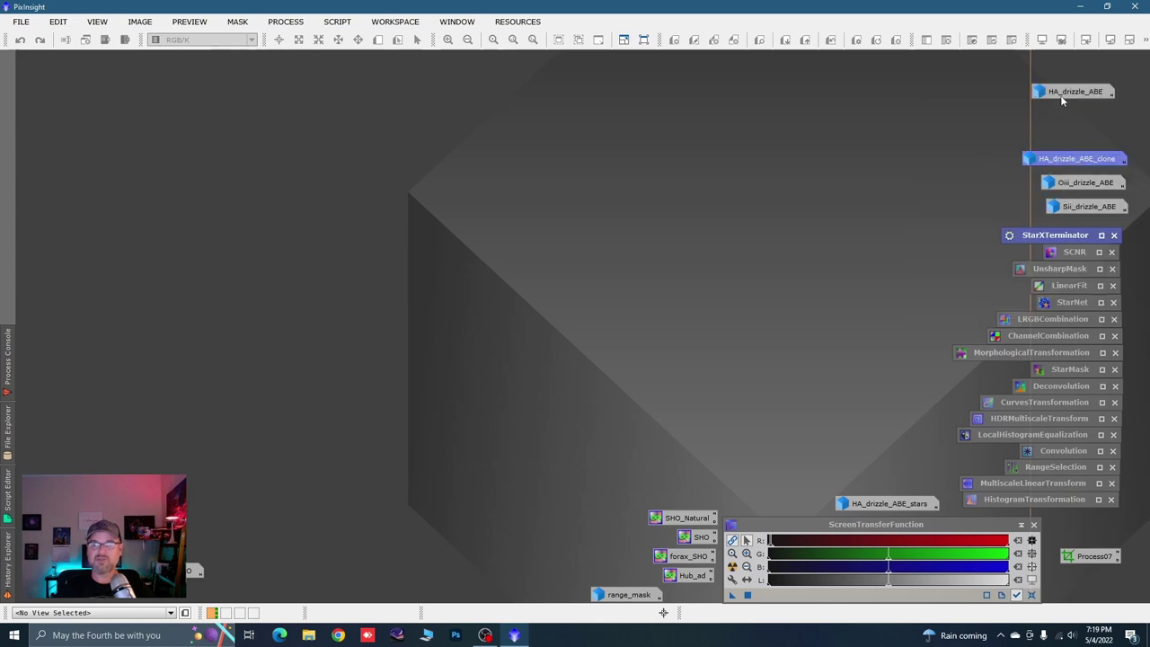
mouse_move(1053, 92)
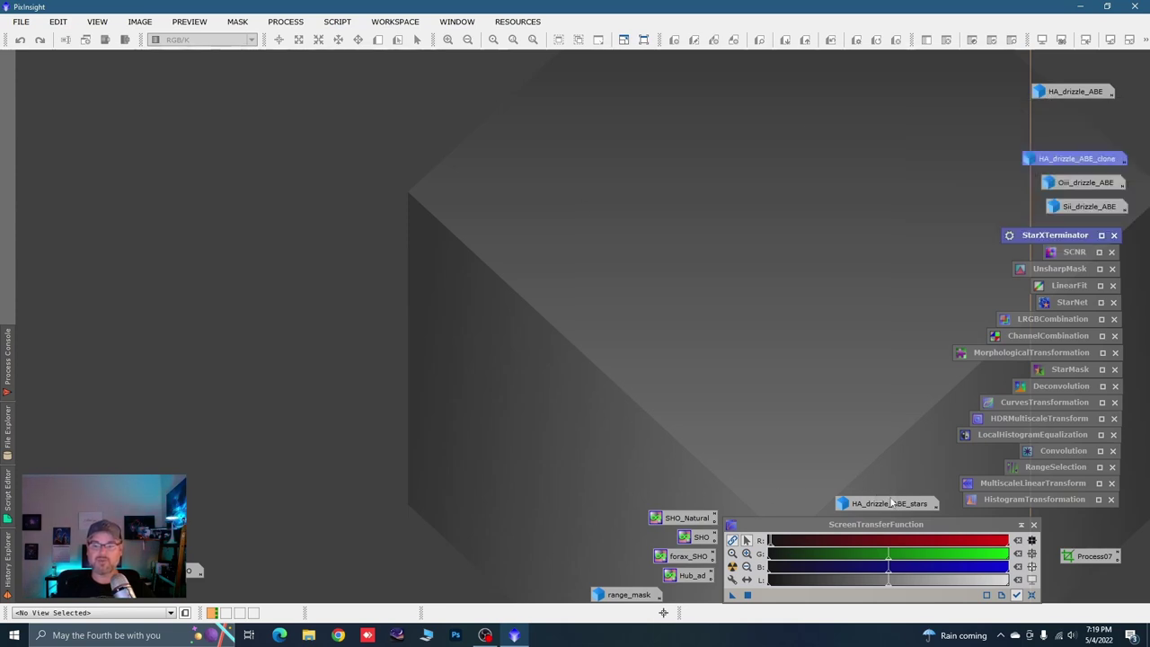
drag(889, 503, 880, 491)
mouse_move(880, 490)
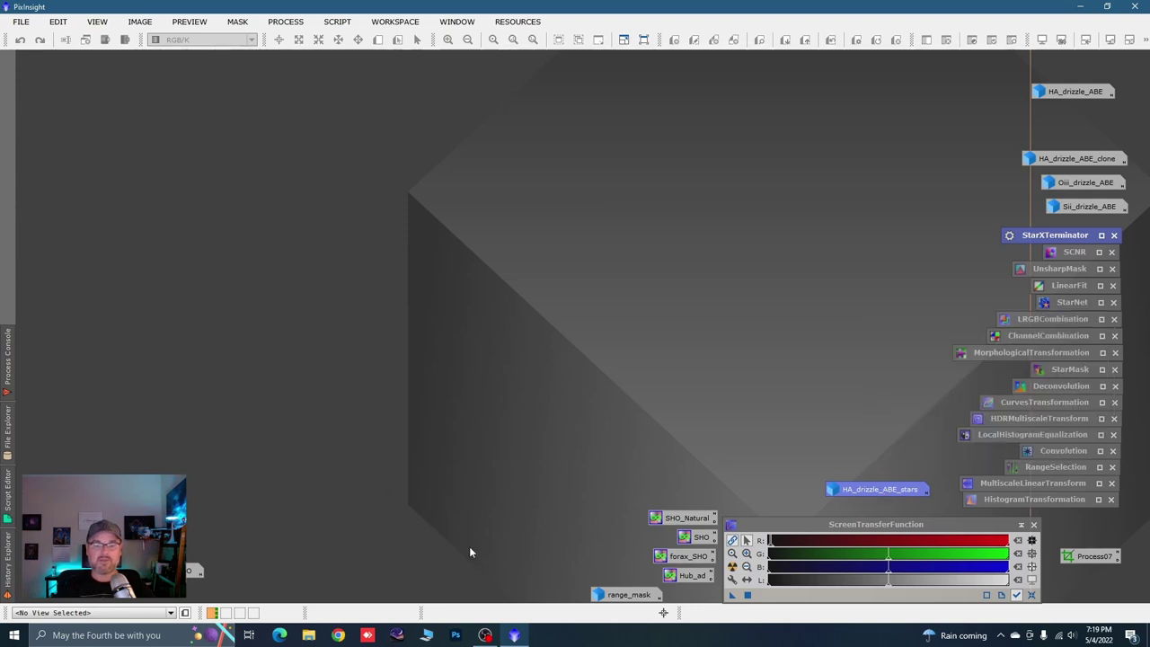
In Photoshop's Open dialog, browse to Astrophotography\1600mm pro\Cone Nebula\Tone Map.
click(456, 635)
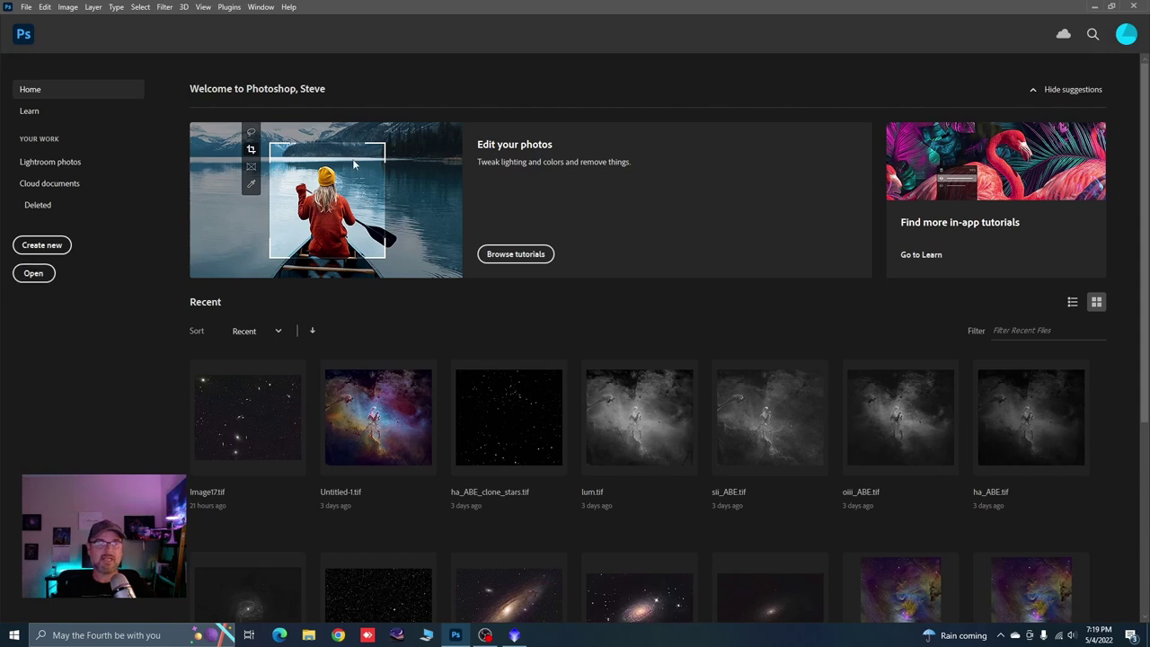
click(50, 277)
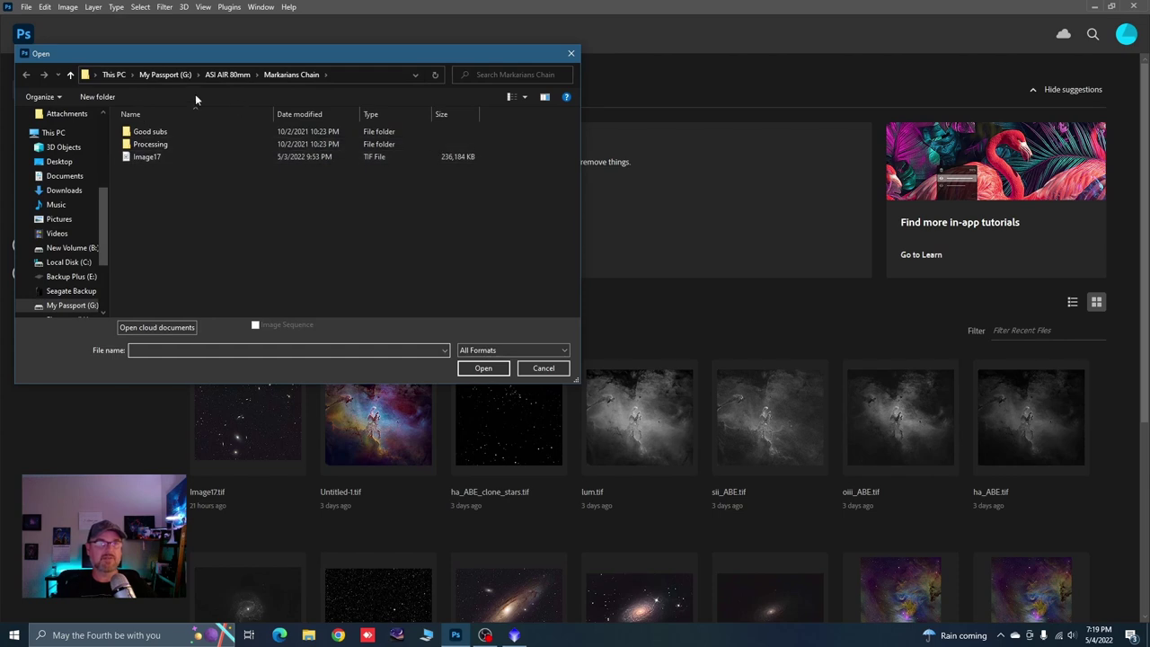
click(66, 290)
double_click(153, 132)
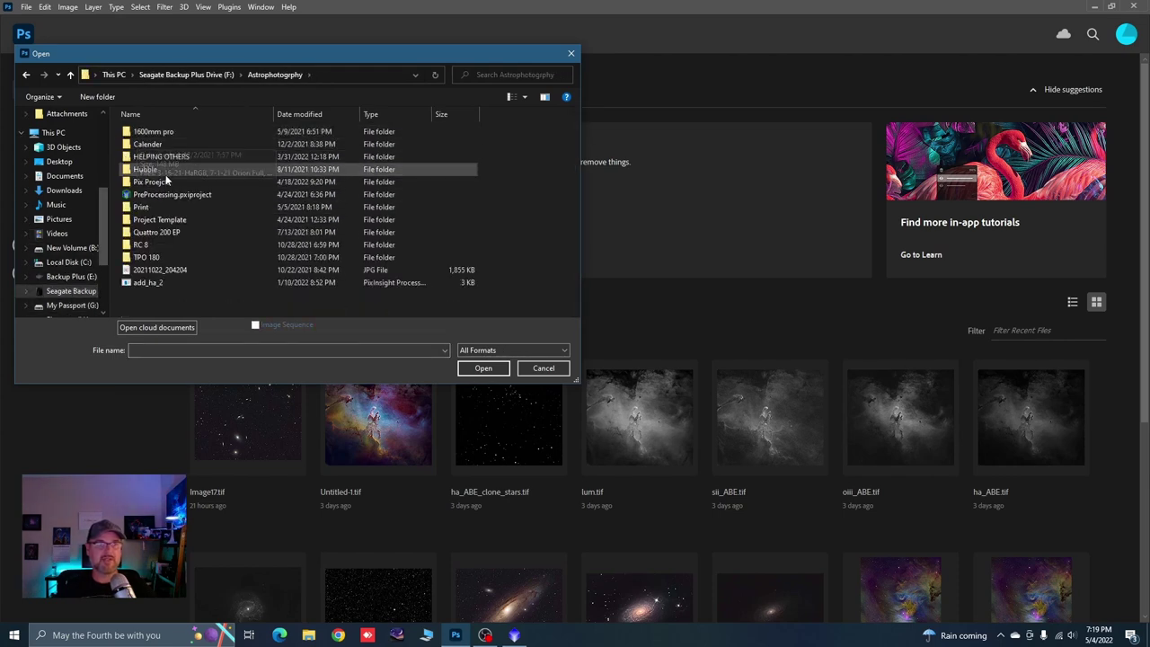
double_click(145, 133)
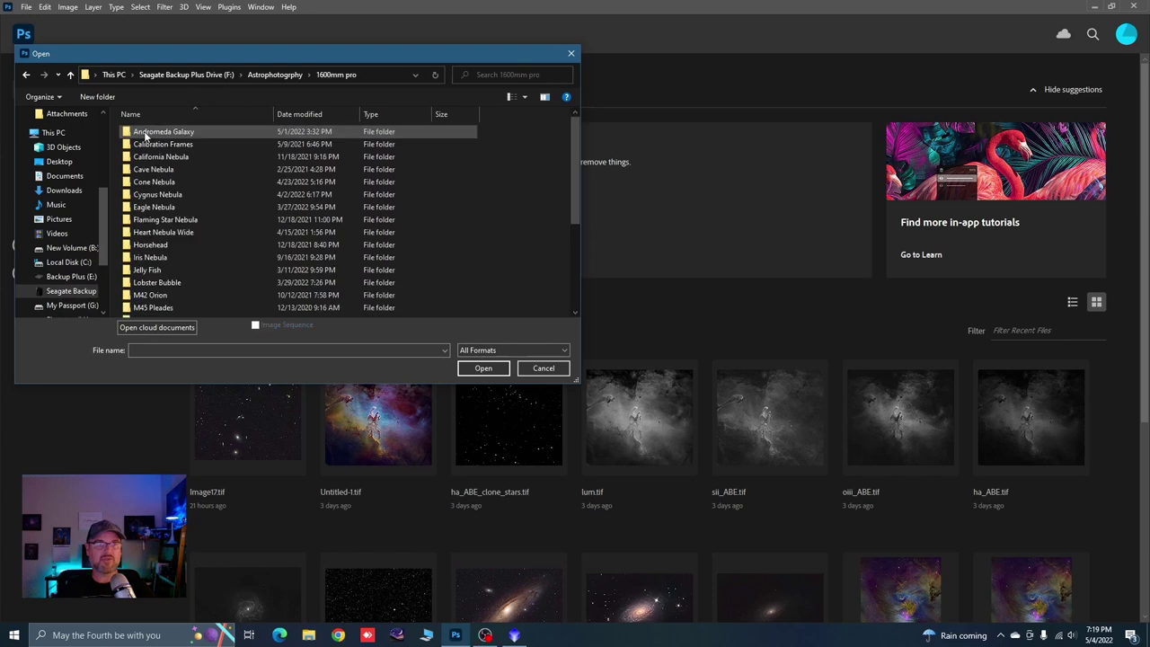
double_click(150, 181)
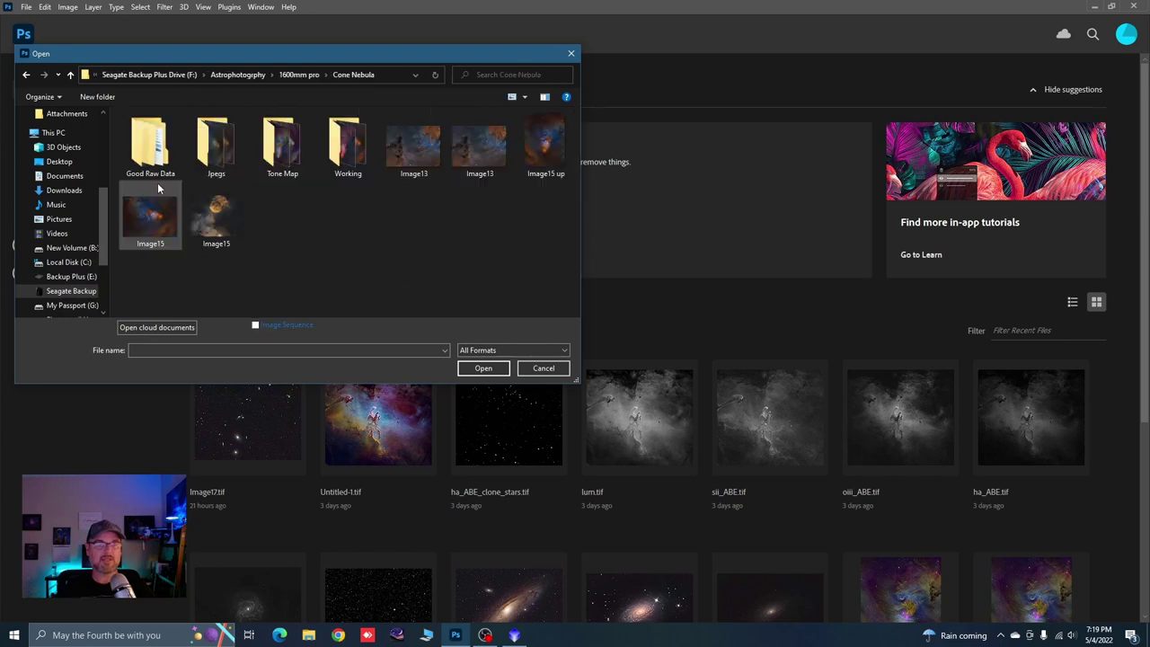
double_click(280, 141)
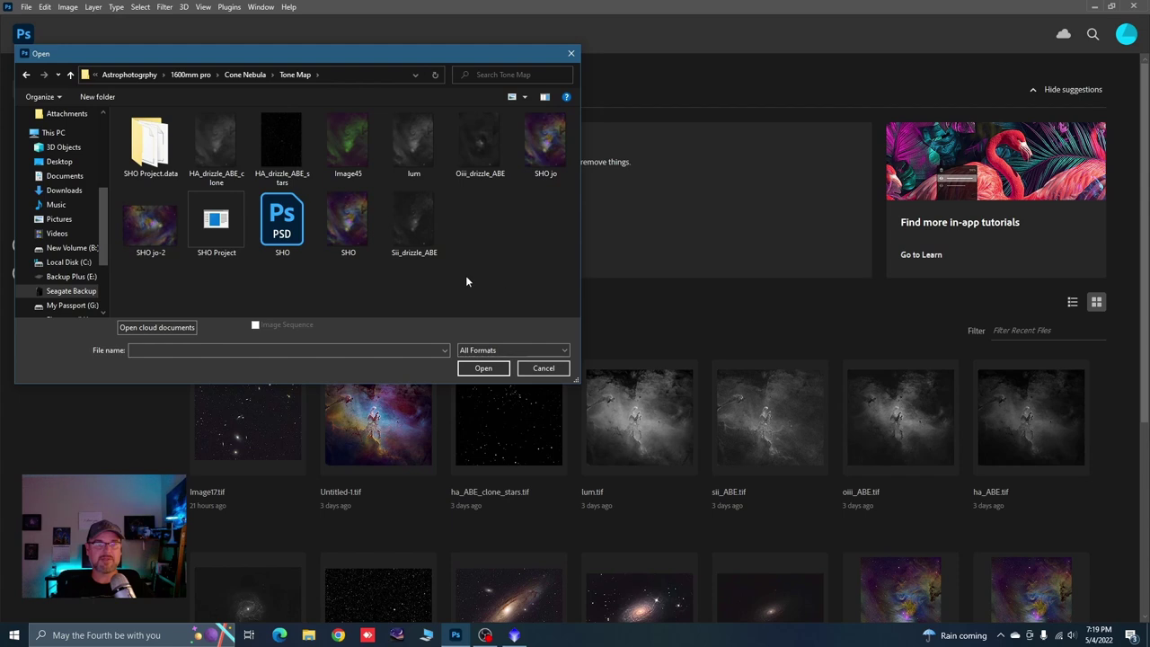
Open HA_drizzle_ABE_clone, Oiii_drizzle_ABE and Sii_drizzle_ABE together.
click(200, 140)
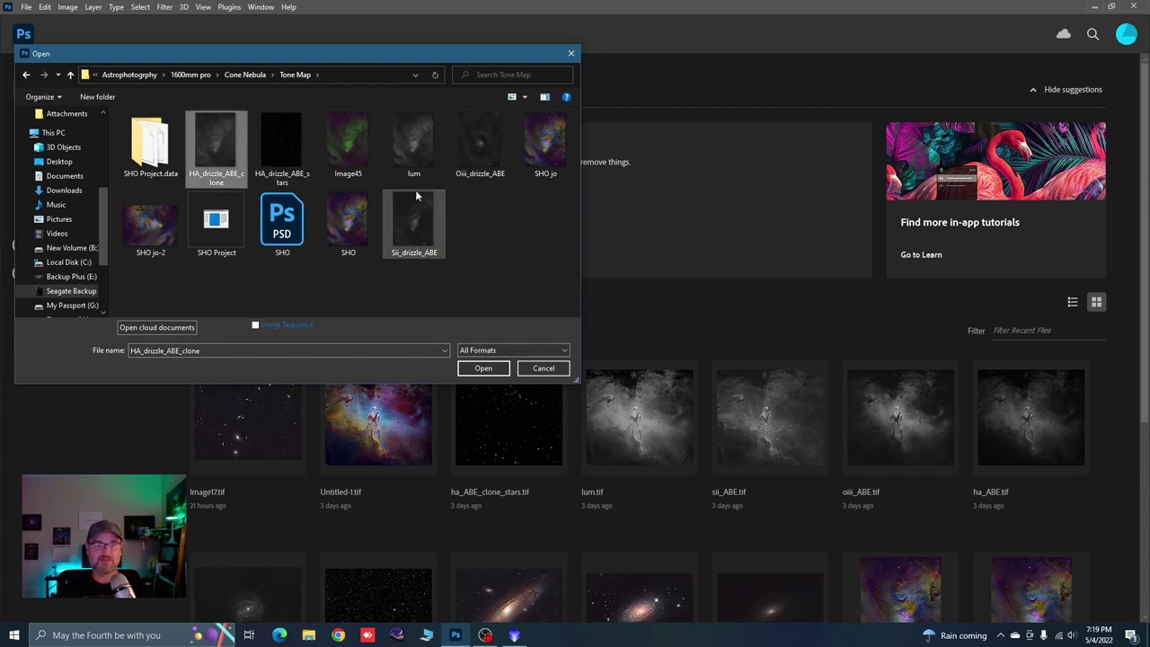
ctrl+click(479, 153)
ctrl+click(415, 229)
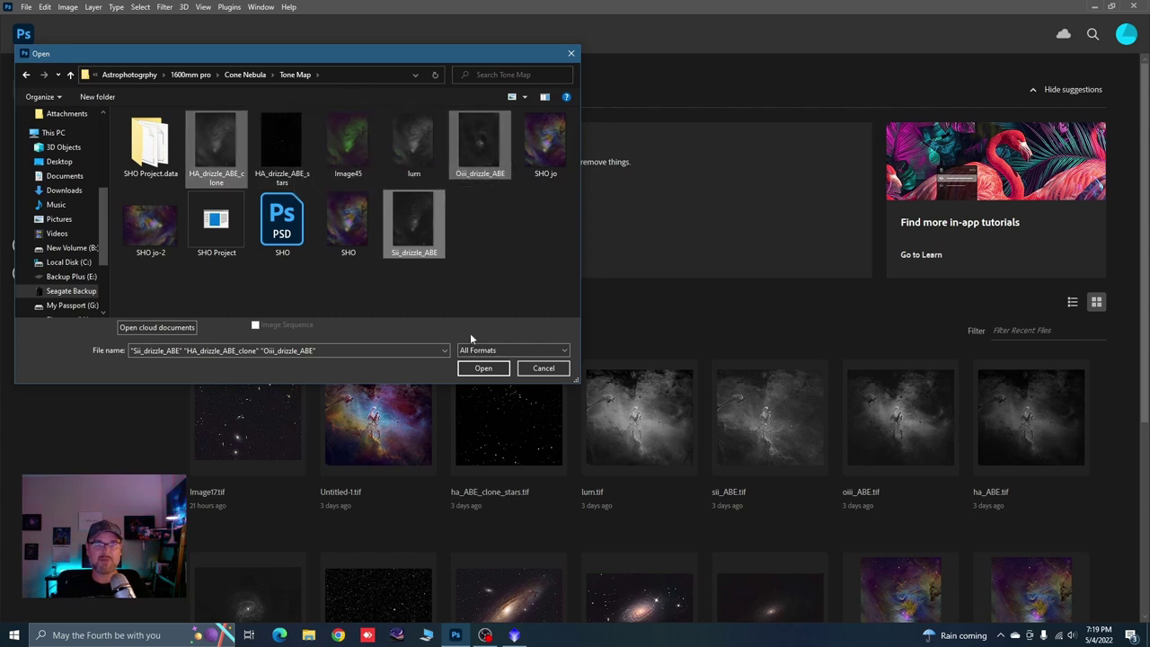
click(482, 368)
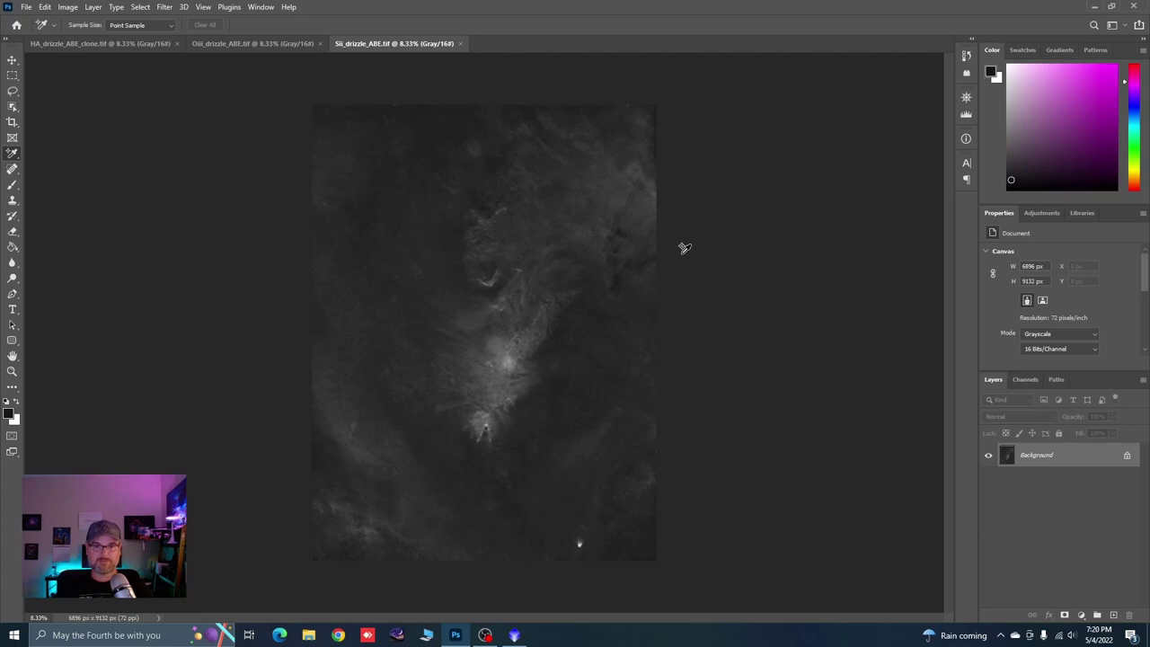
Compare the Oiii, Sii and HA clone images by switching between their tabs.
click(230, 43)
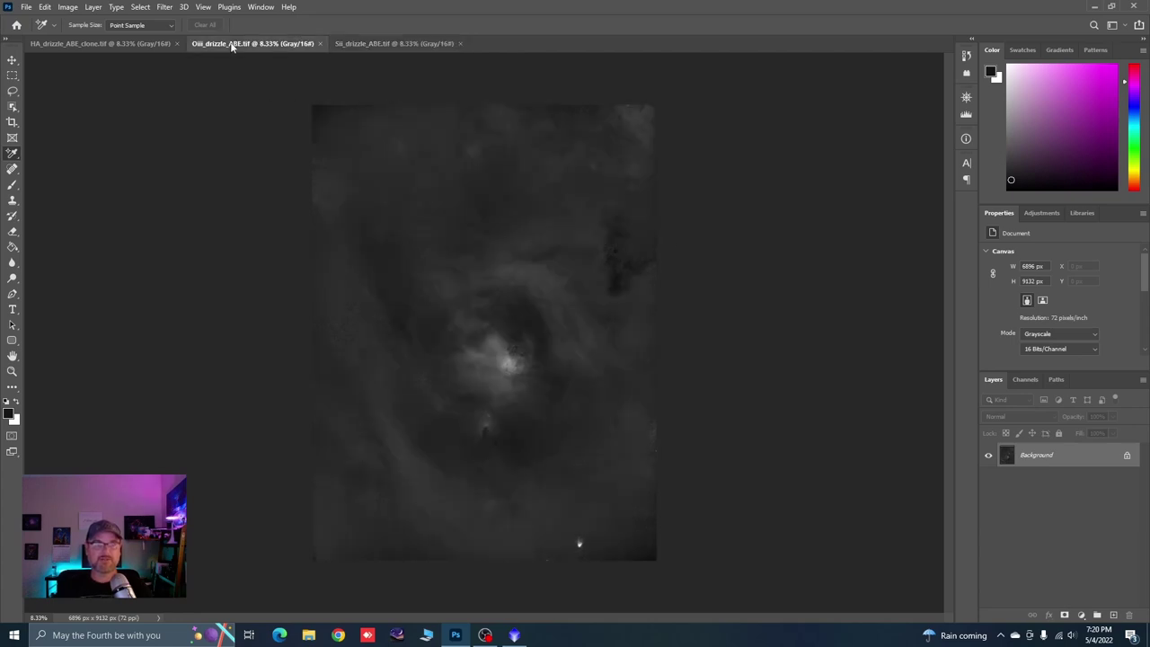
click(364, 44)
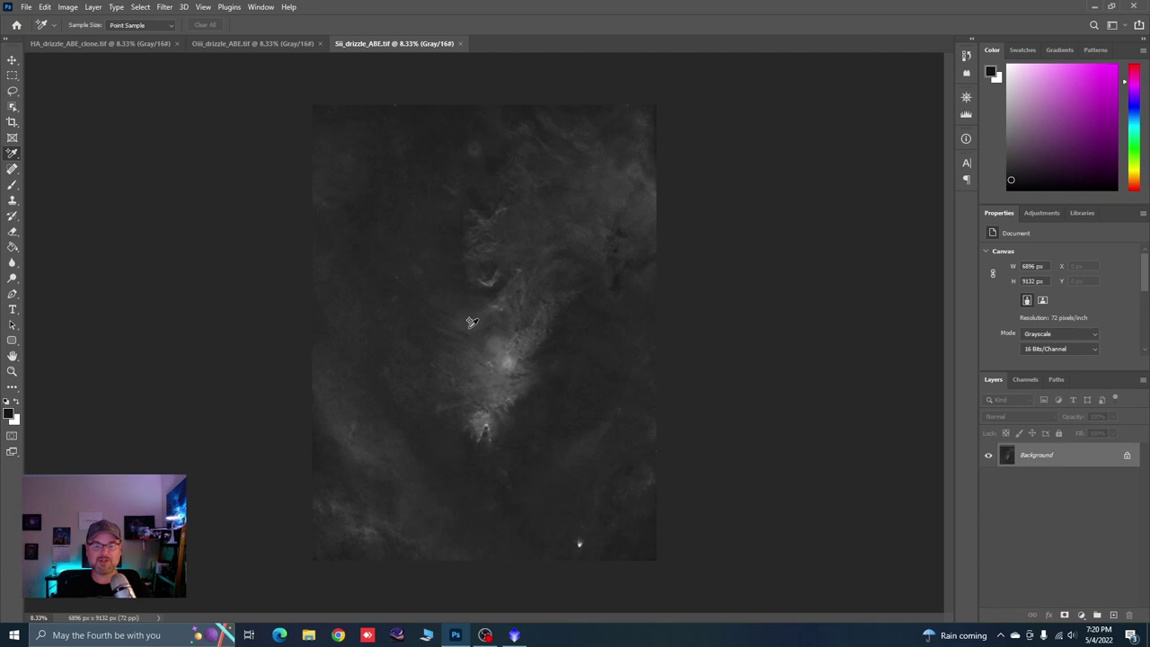
click(117, 45)
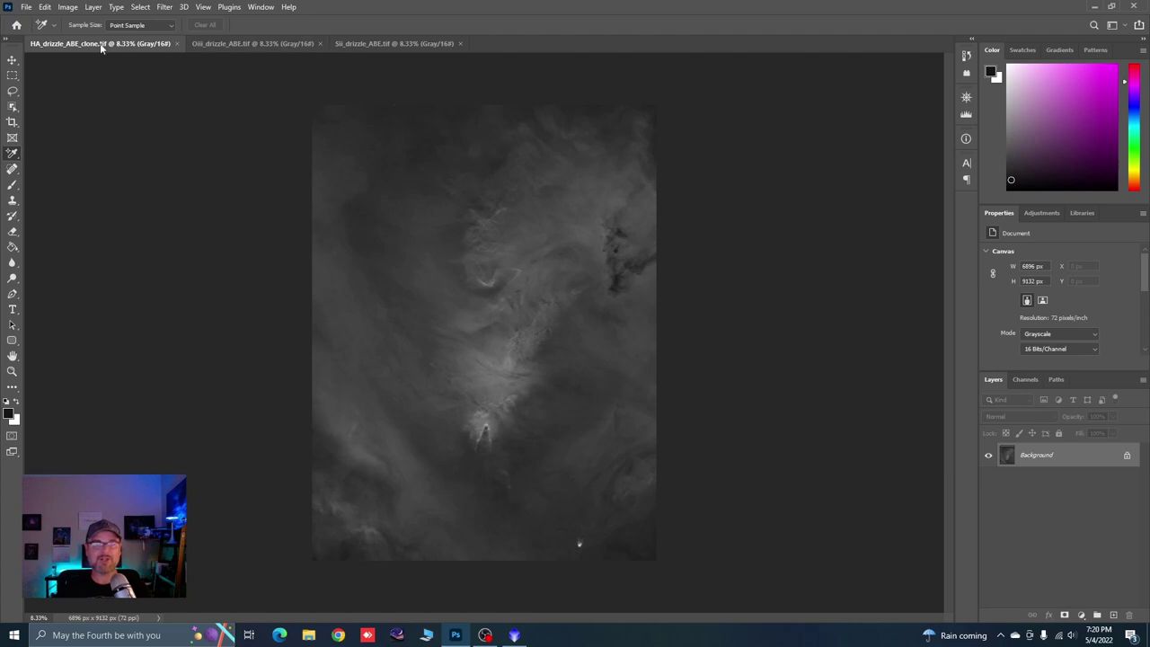
Select the whole Sii image and start a new 6896 × 9132 px document from it.
click(357, 43)
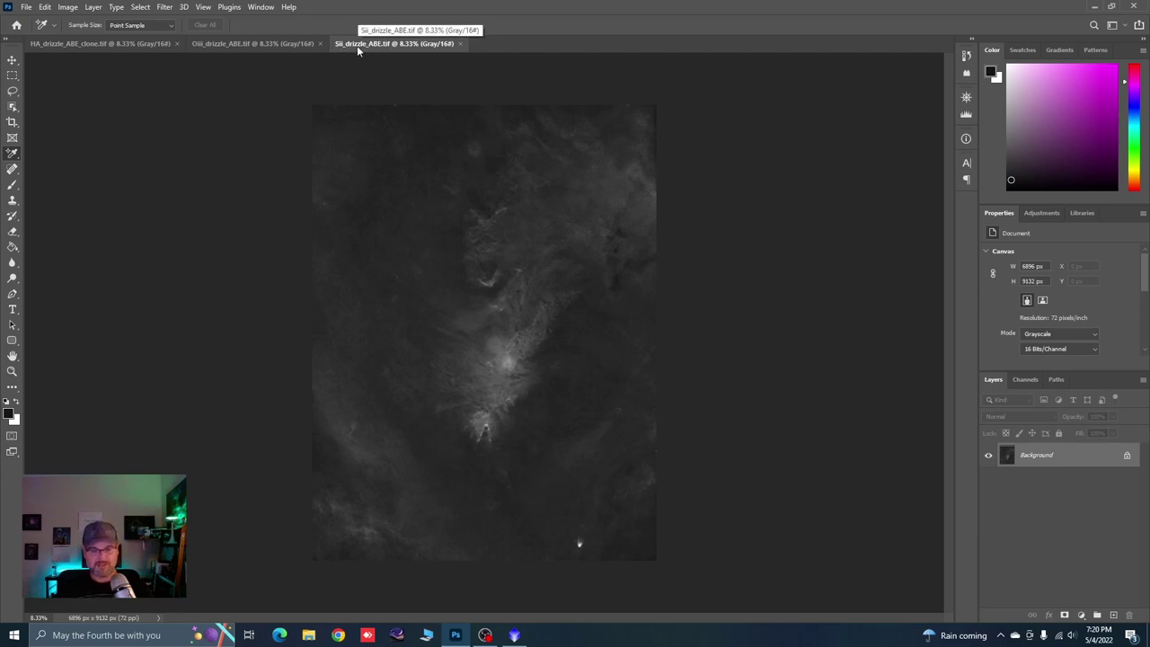
key(ctrl+a)
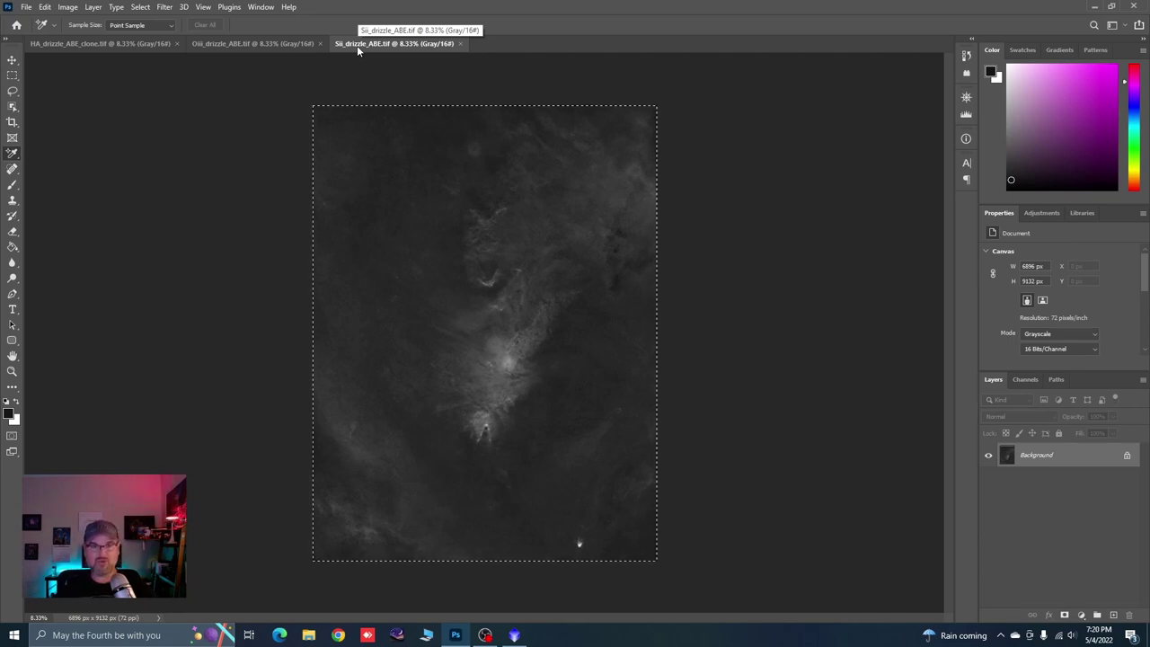
key(ctrl+n)
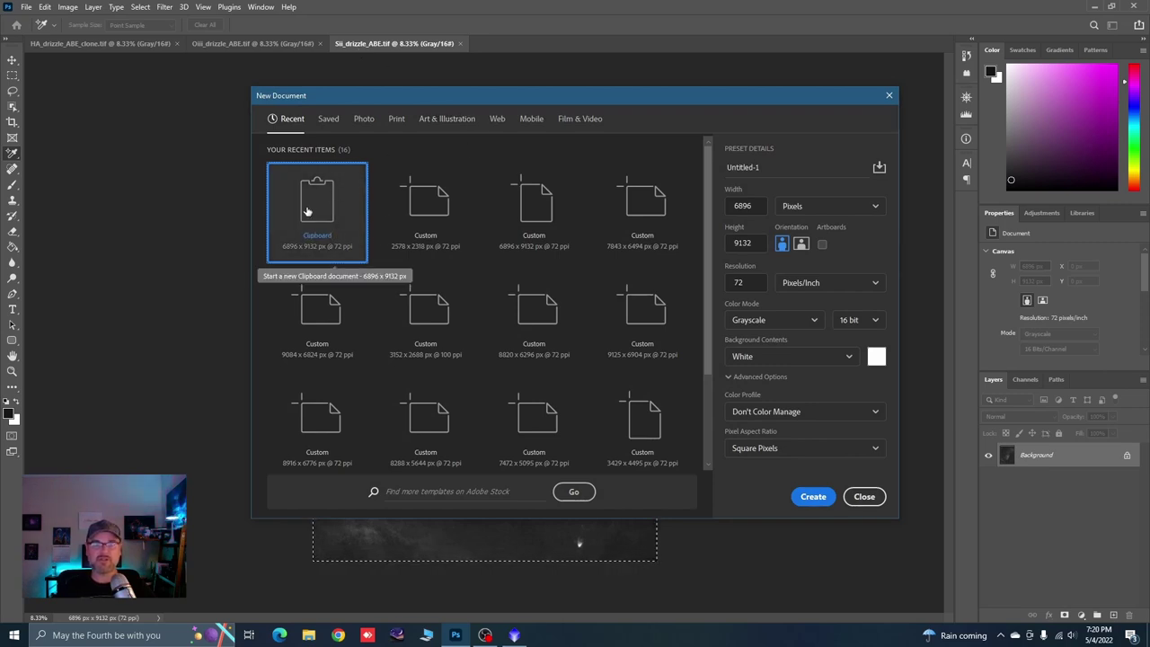
Create the new document named 'sho' and paste the Sii image into it.
click(778, 170)
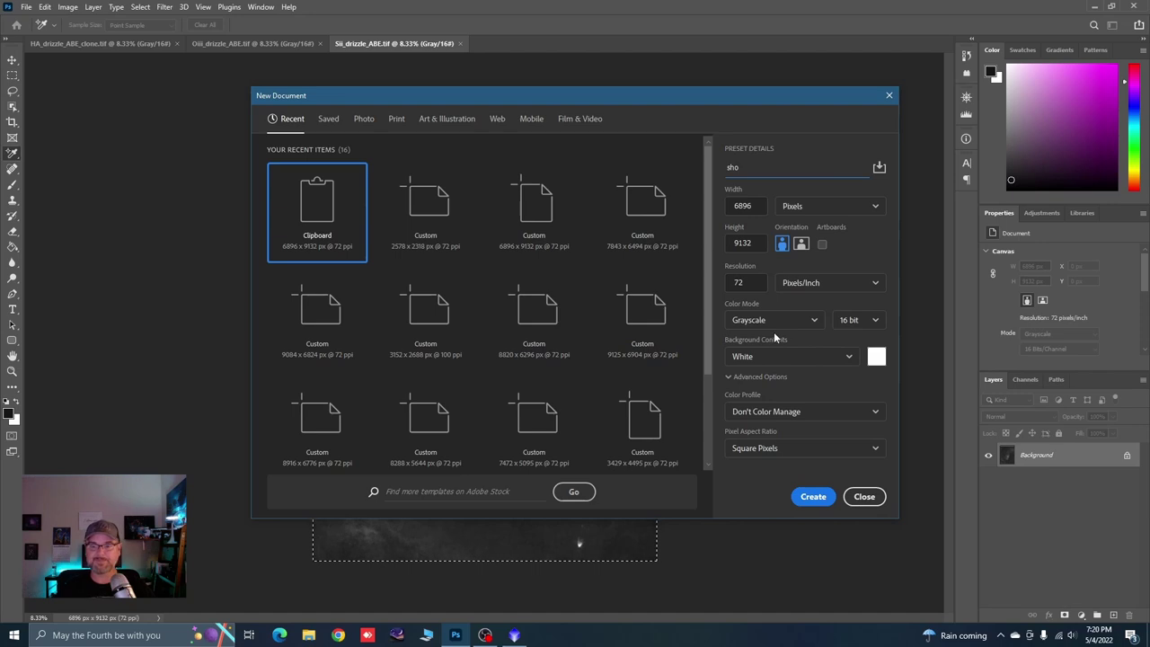
text(sho)
click(811, 496)
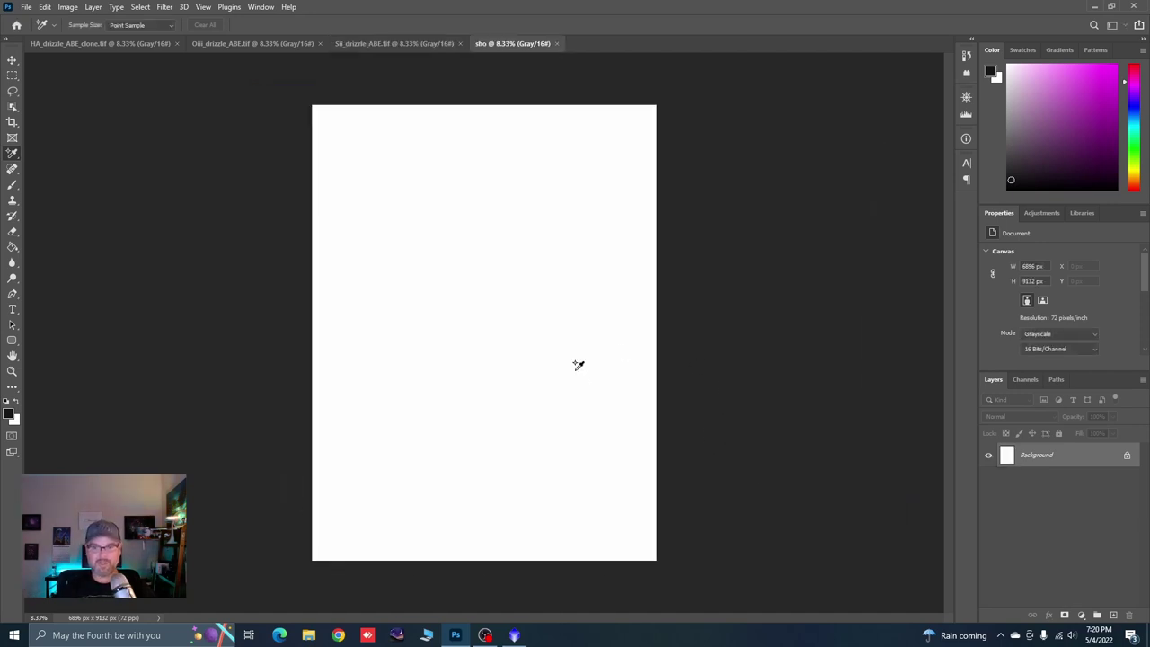
key(ctrl+v)
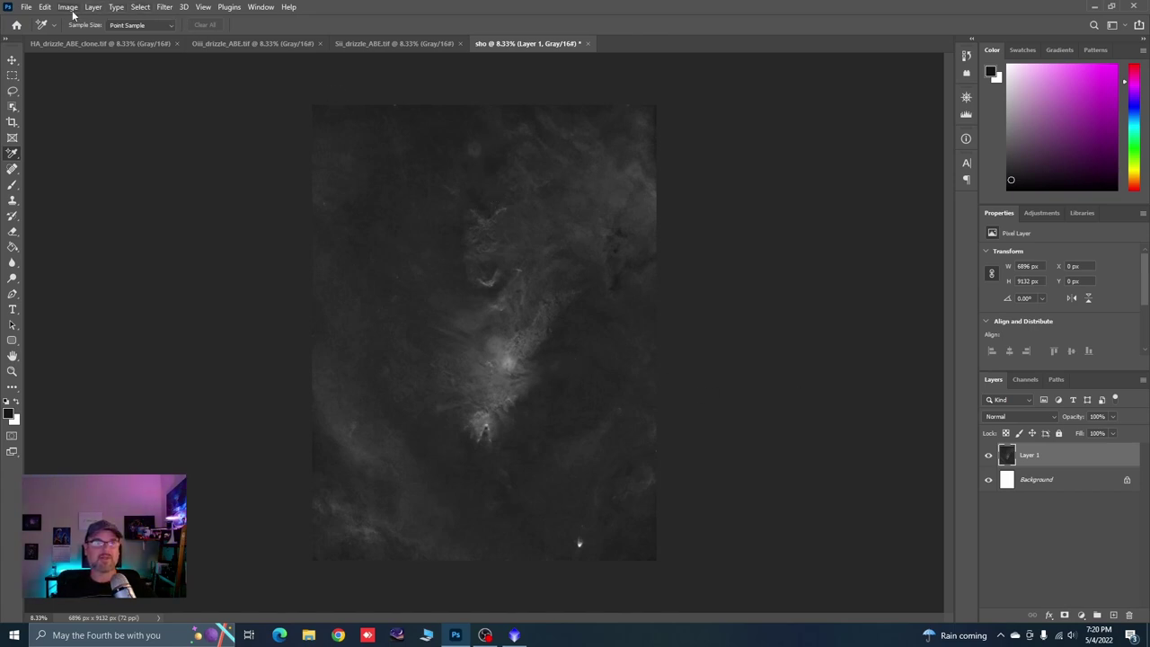
Convert sho to RGB Color, flattening its layers, and show the Channels panel.
click(72, 10)
mouse_move(82, 26)
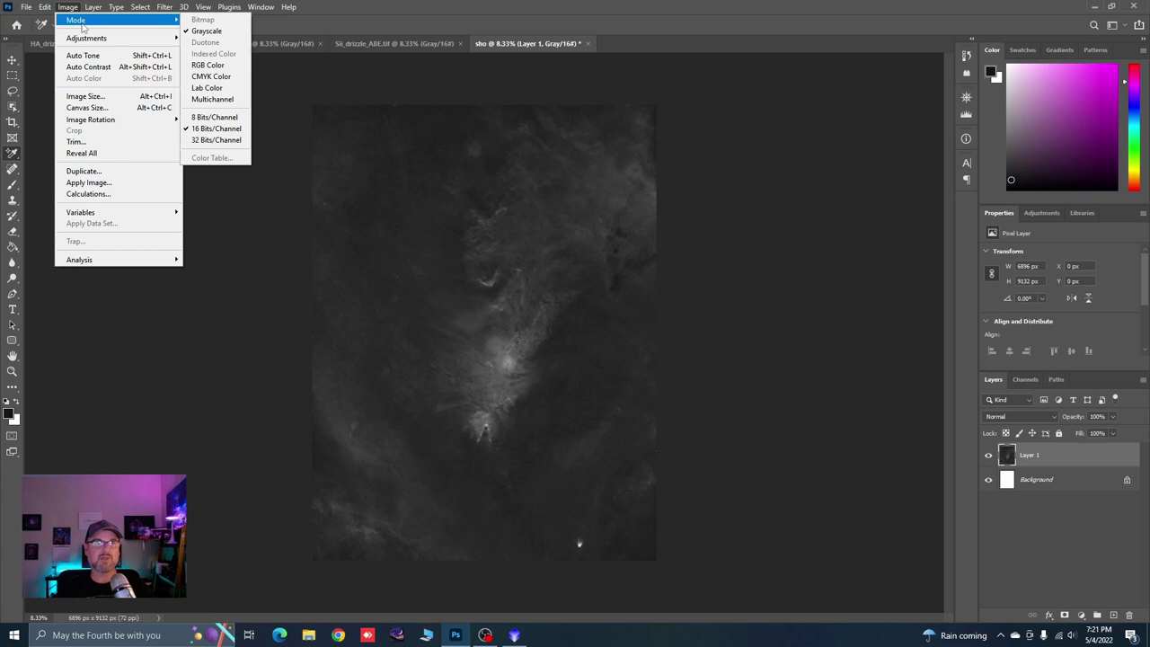
click(216, 65)
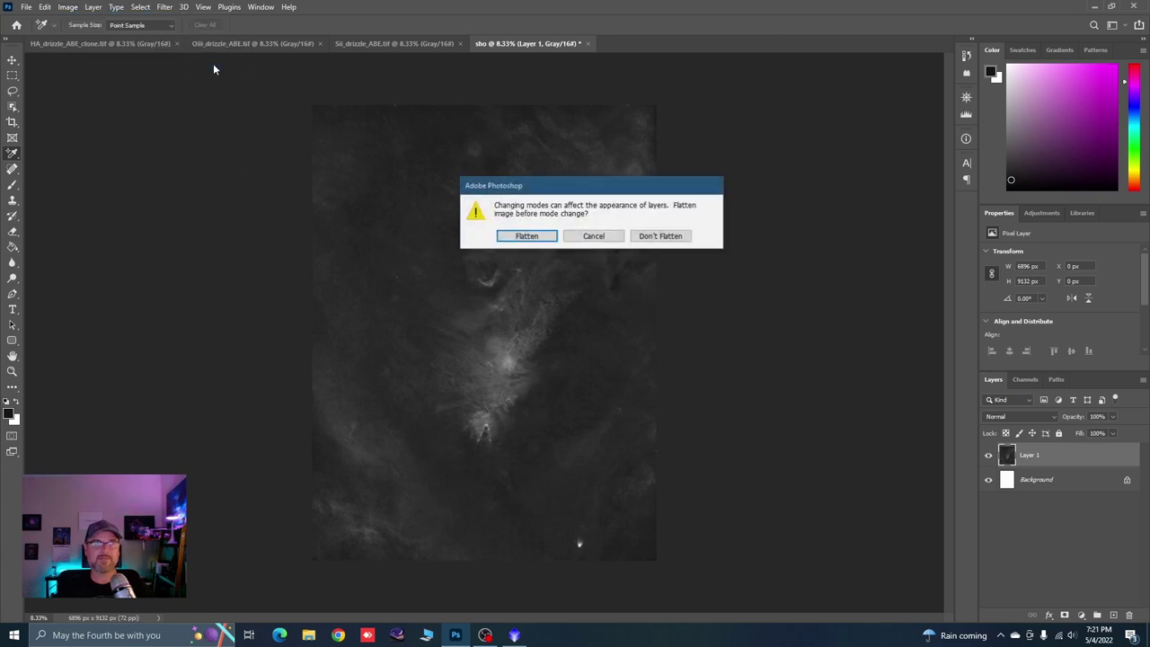
click(526, 236)
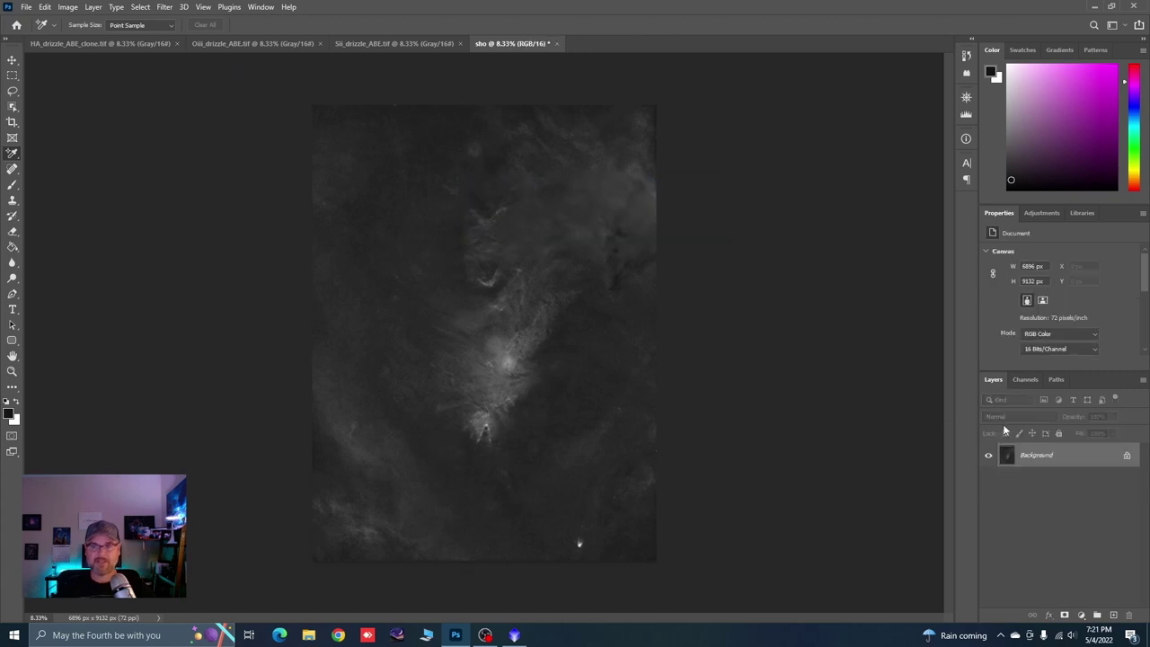
click(1022, 381)
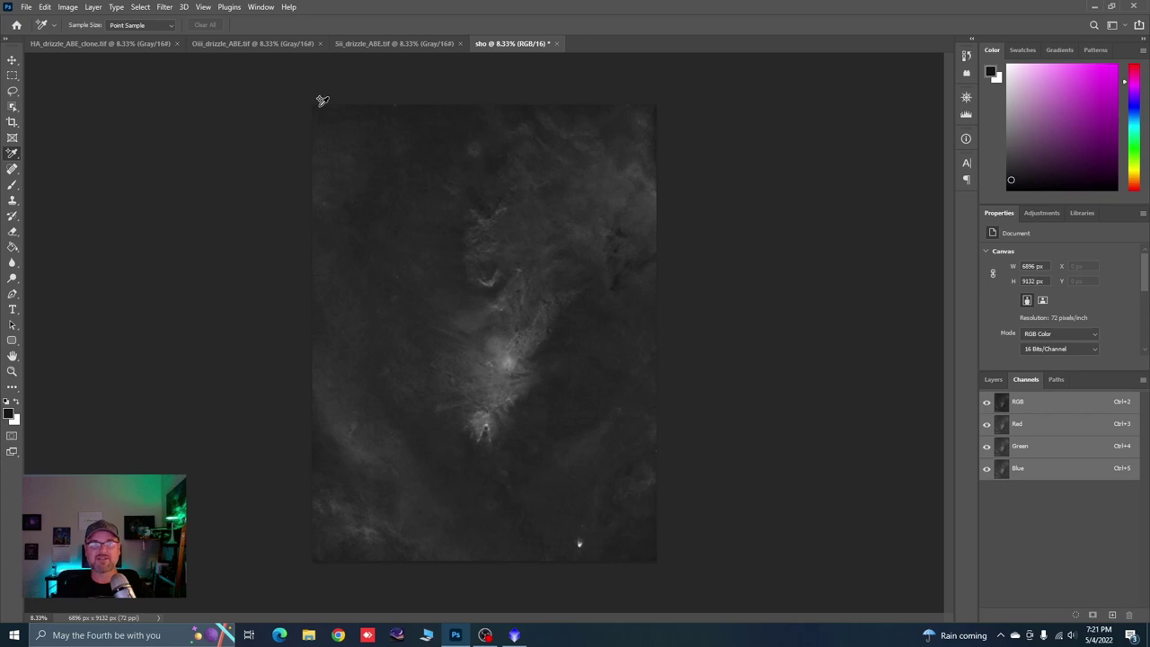
Copy the whole Oiii_drizzle_ABE image and paste it into sho's Blue channel.
click(231, 47)
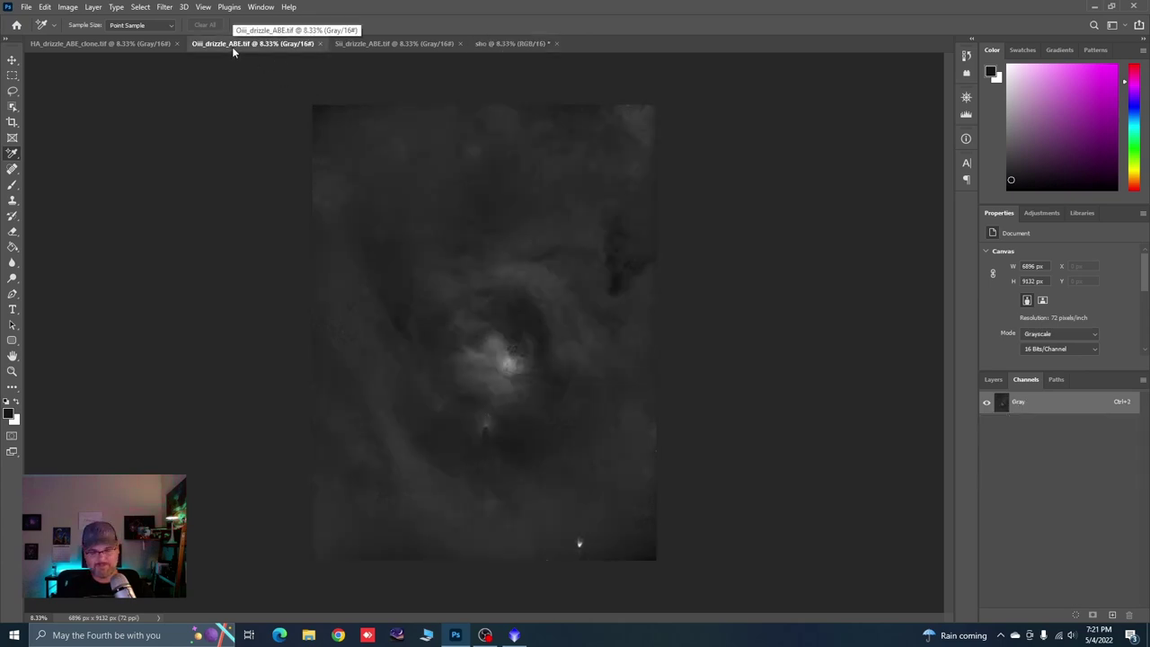
key(ctrl+a)
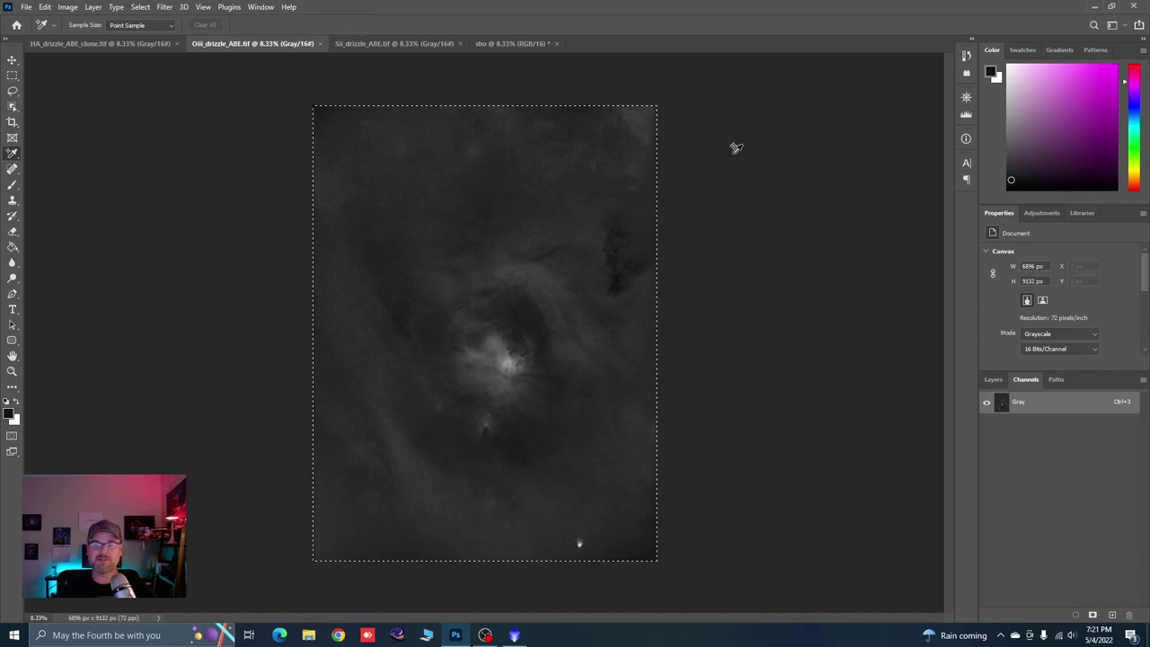
click(480, 44)
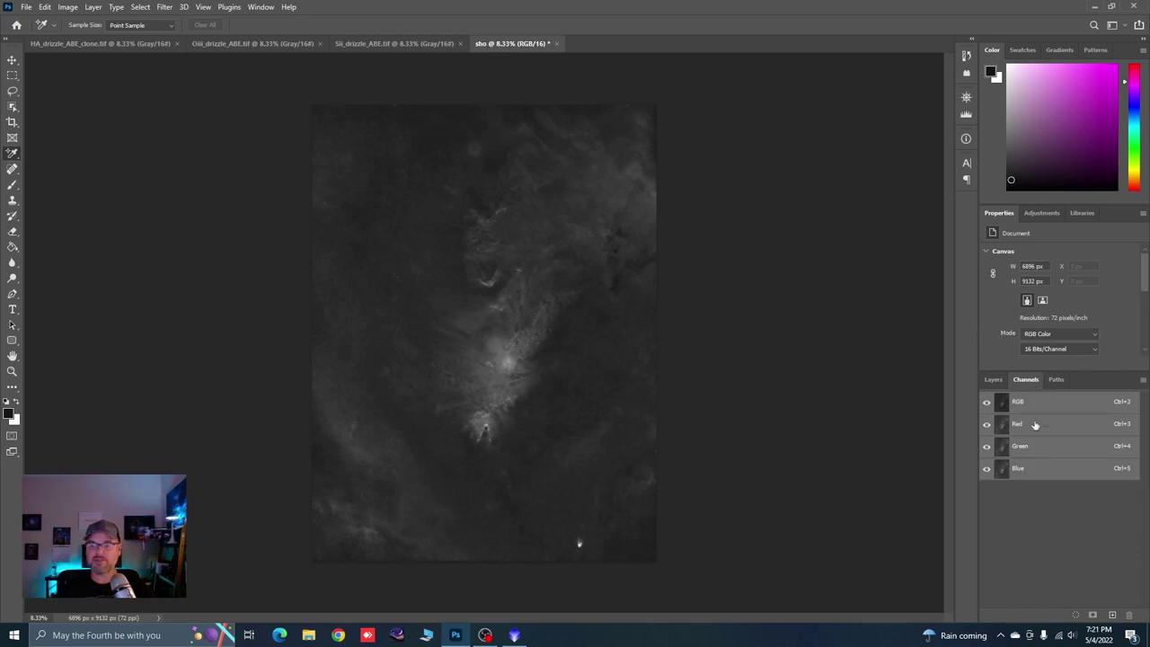
click(1006, 470)
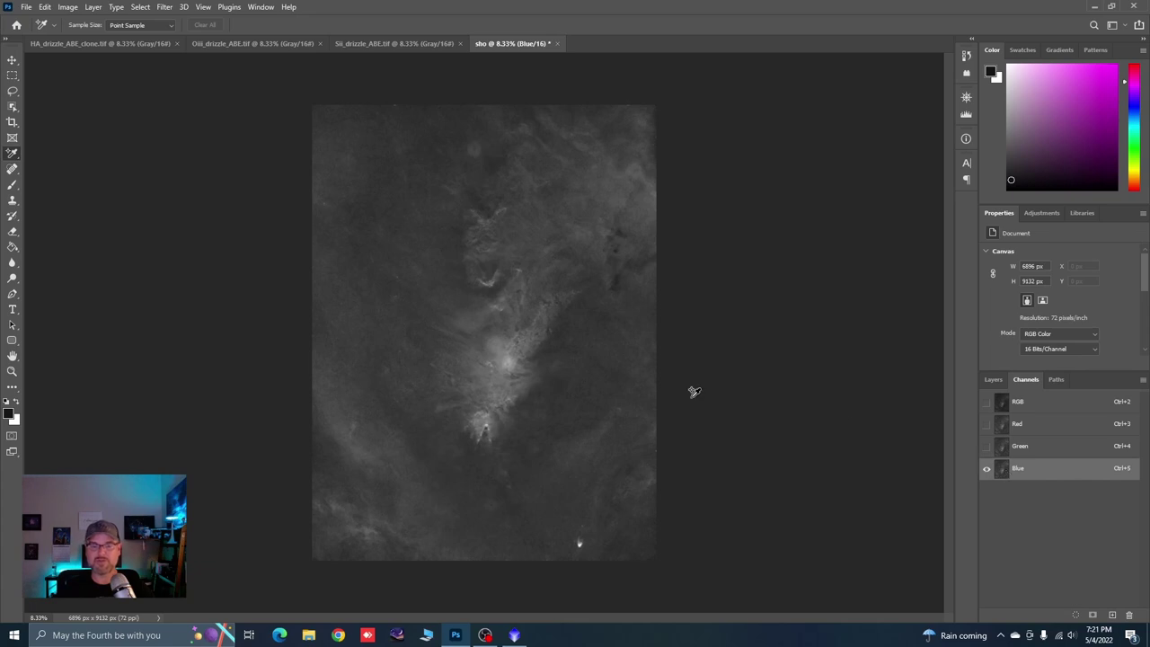
key(ctrl+a)
key(ctrl+v)
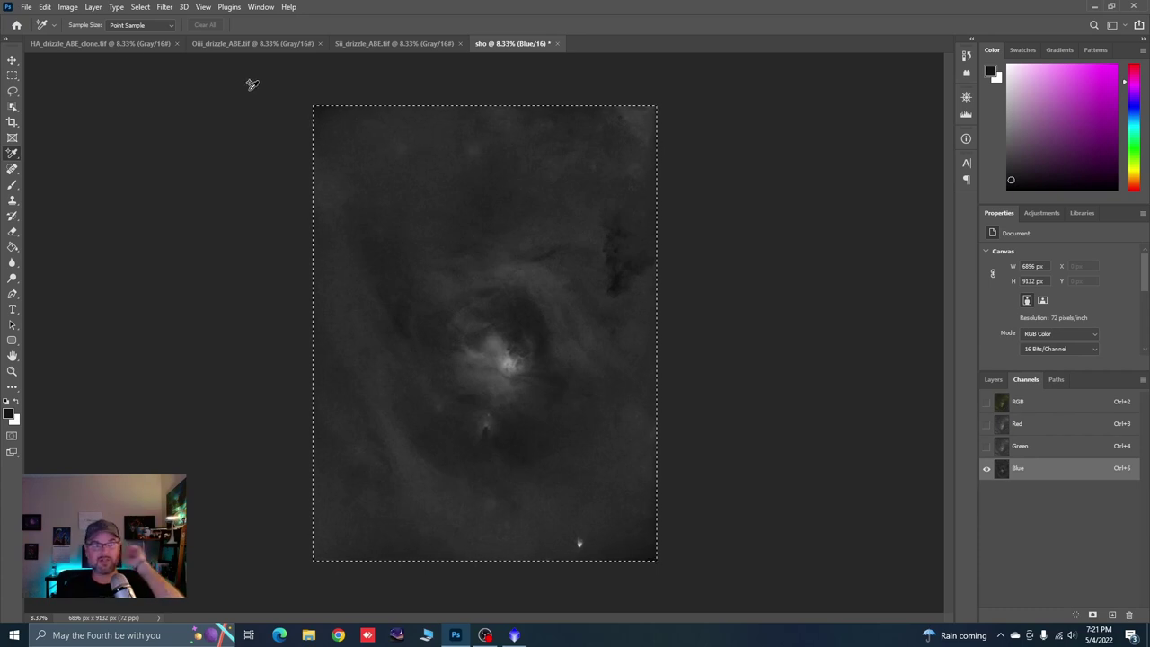
Paste the HA clone into the Green channel, view the RGB composite, and deselect.
click(104, 47)
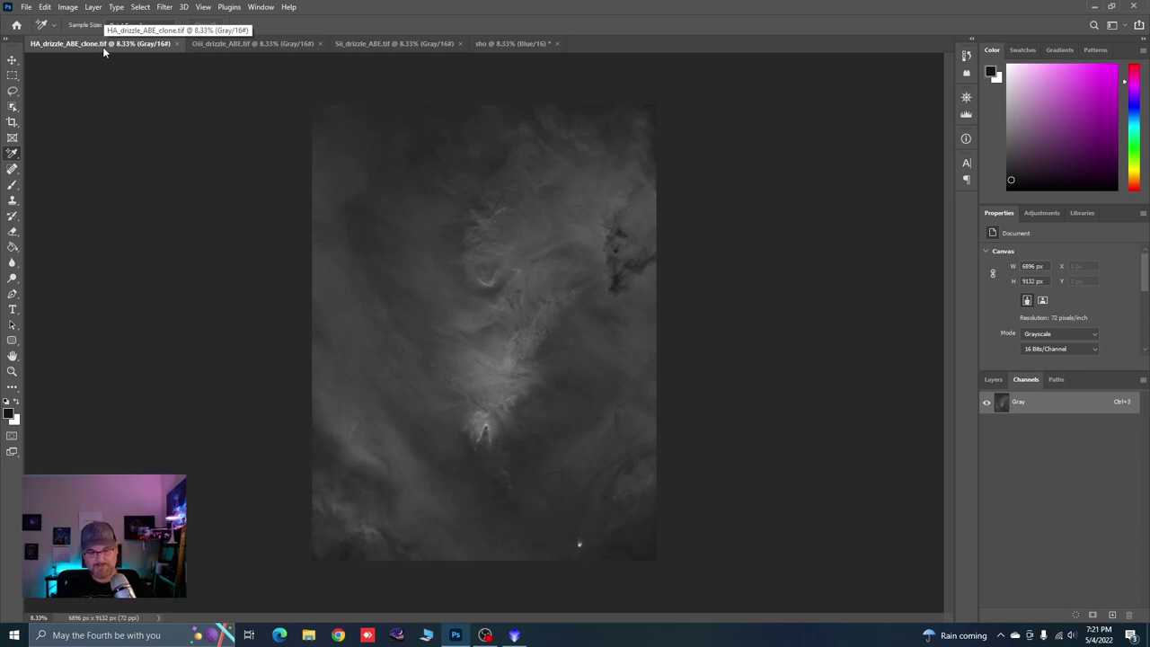
key(ctrl+a)
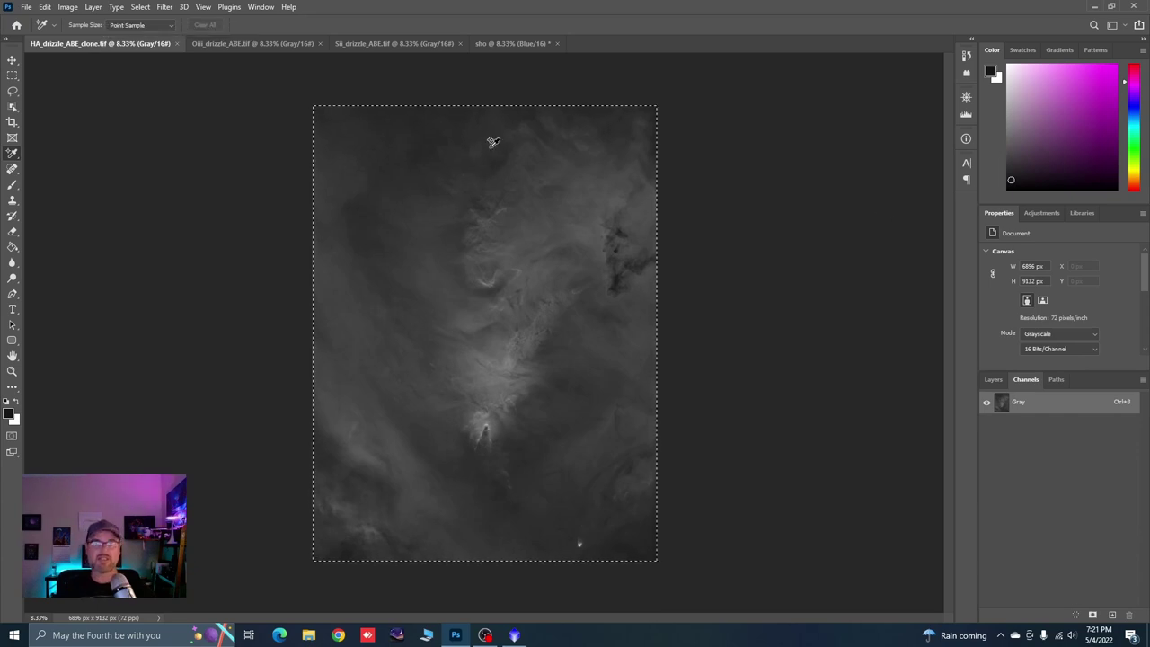
click(503, 44)
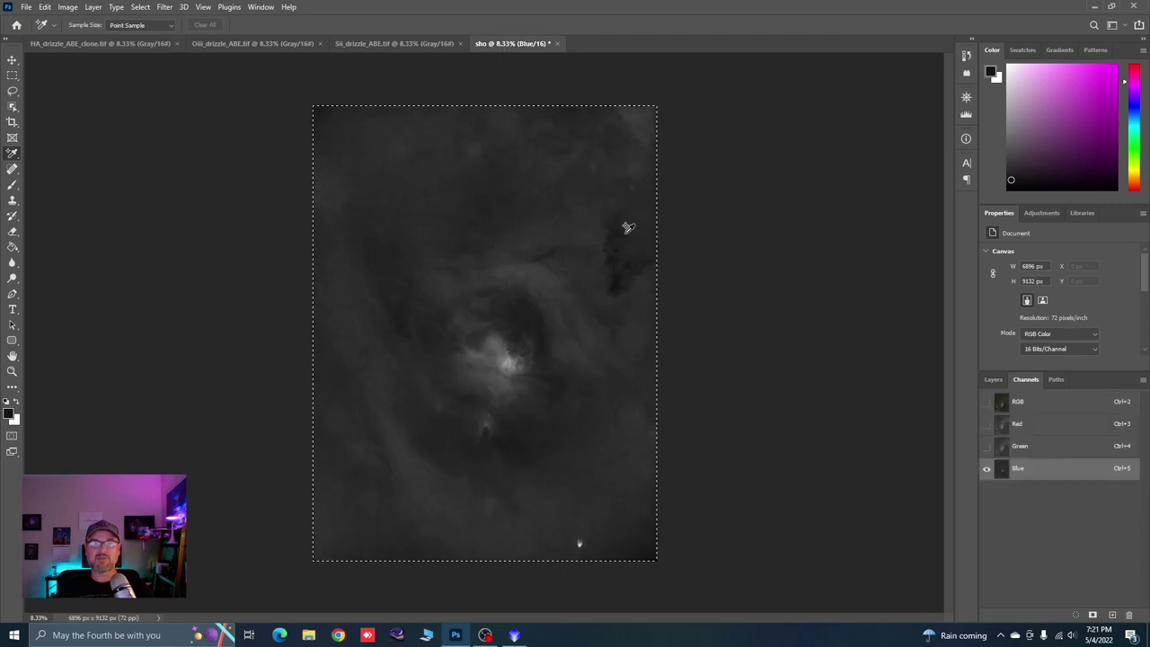
click(1005, 449)
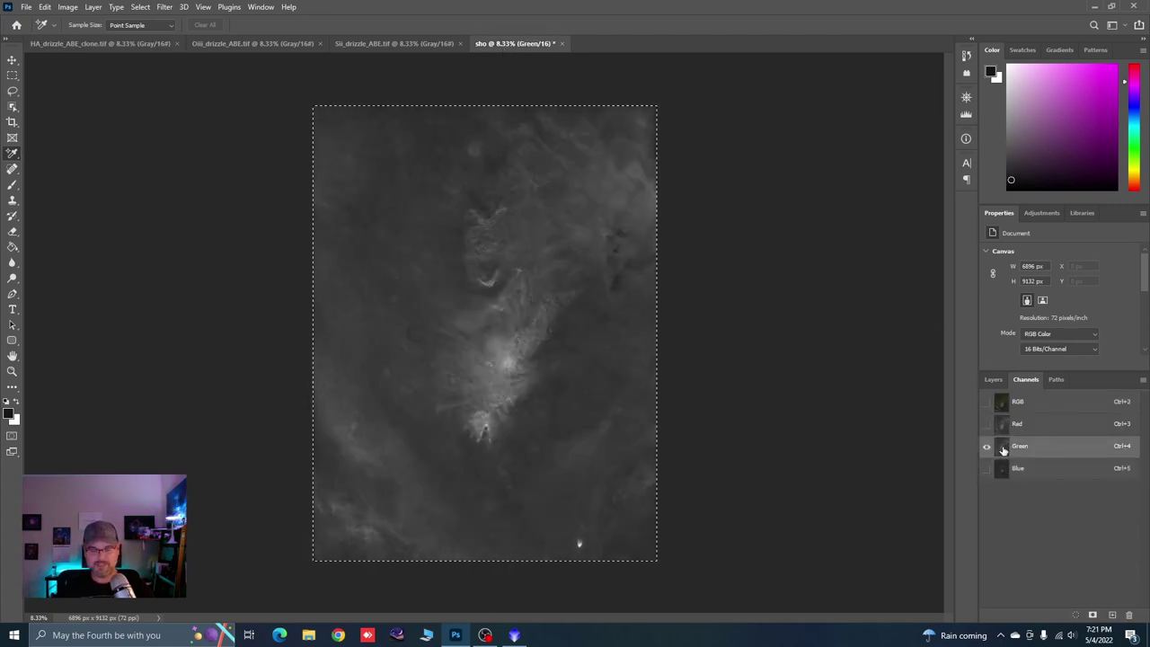
key(ctrl+v)
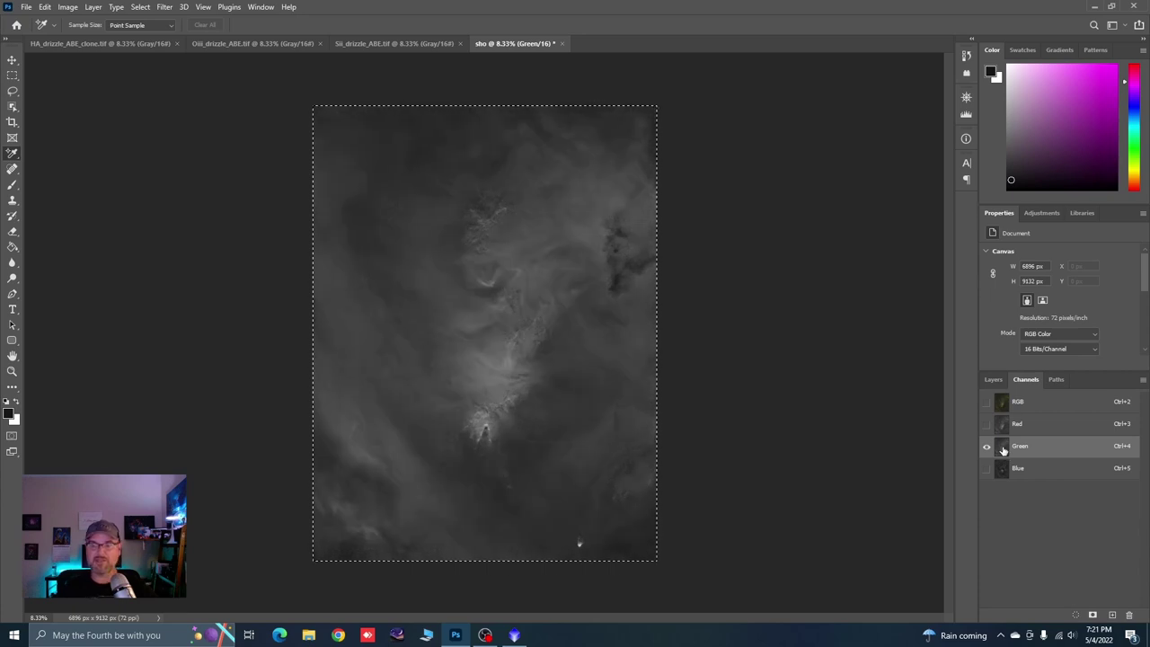
click(1017, 405)
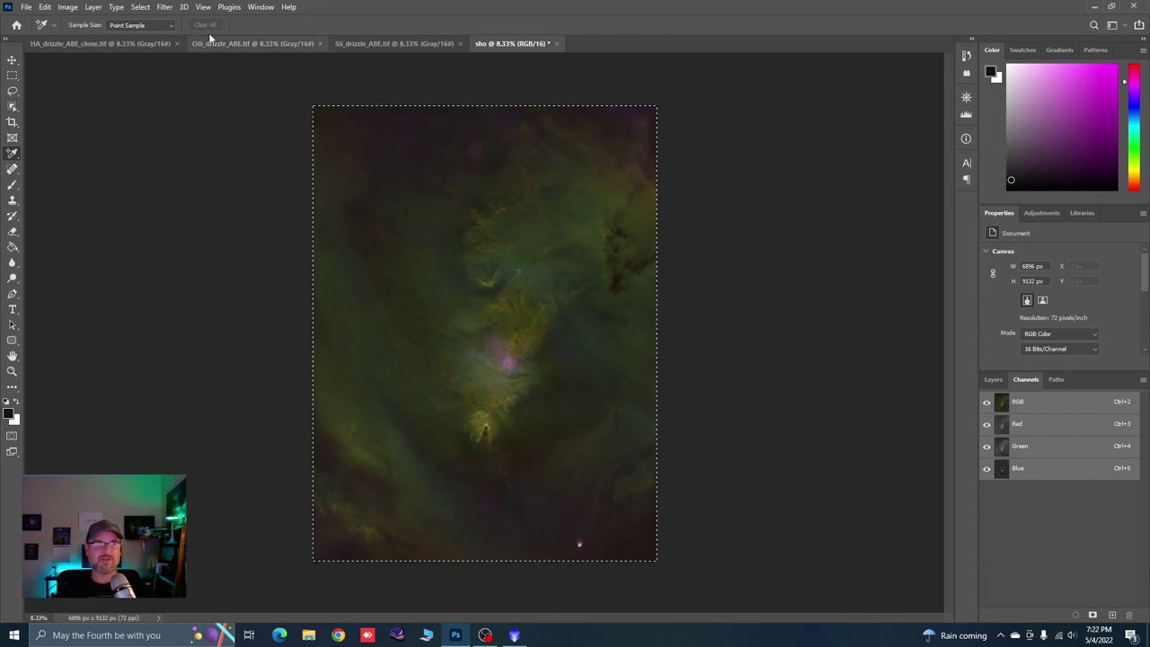
click(150, 11)
click(154, 35)
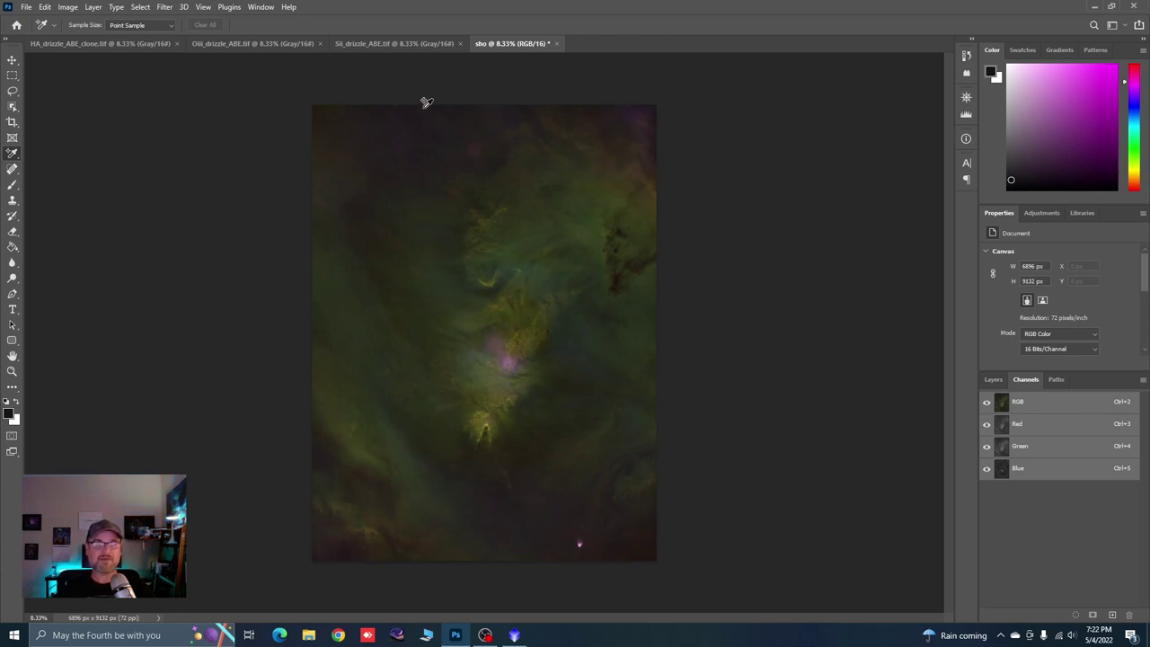
Close the Sii, Oiii and HA source files, then duplicate the sho composite's Background layer.
click(459, 44)
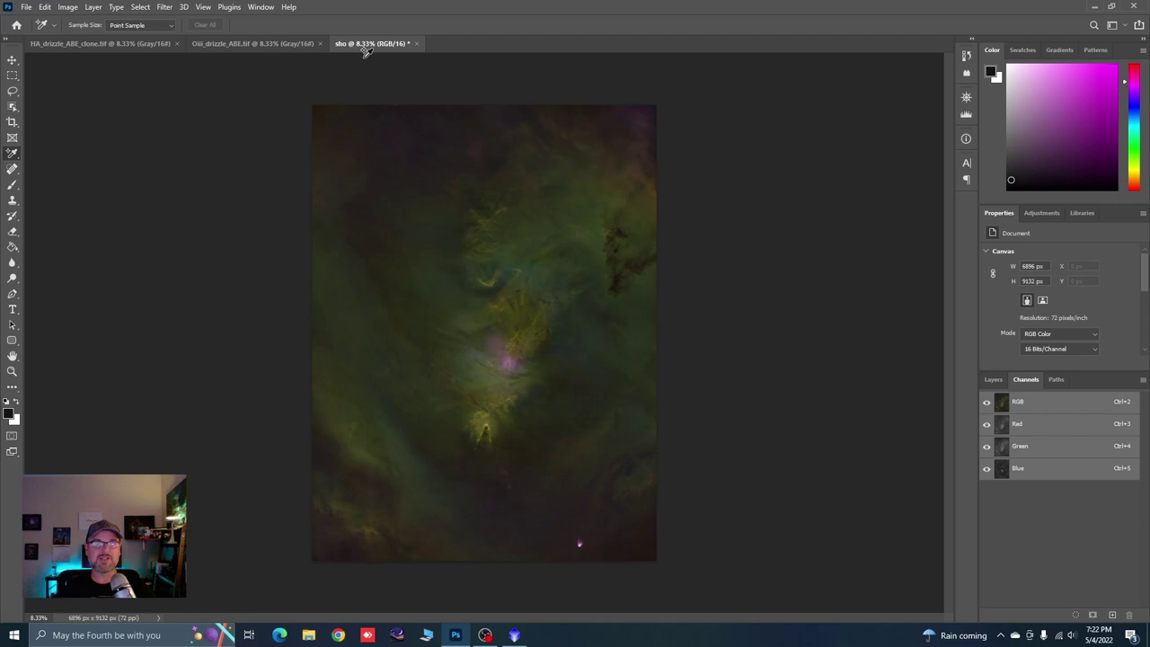
click(319, 43)
click(176, 43)
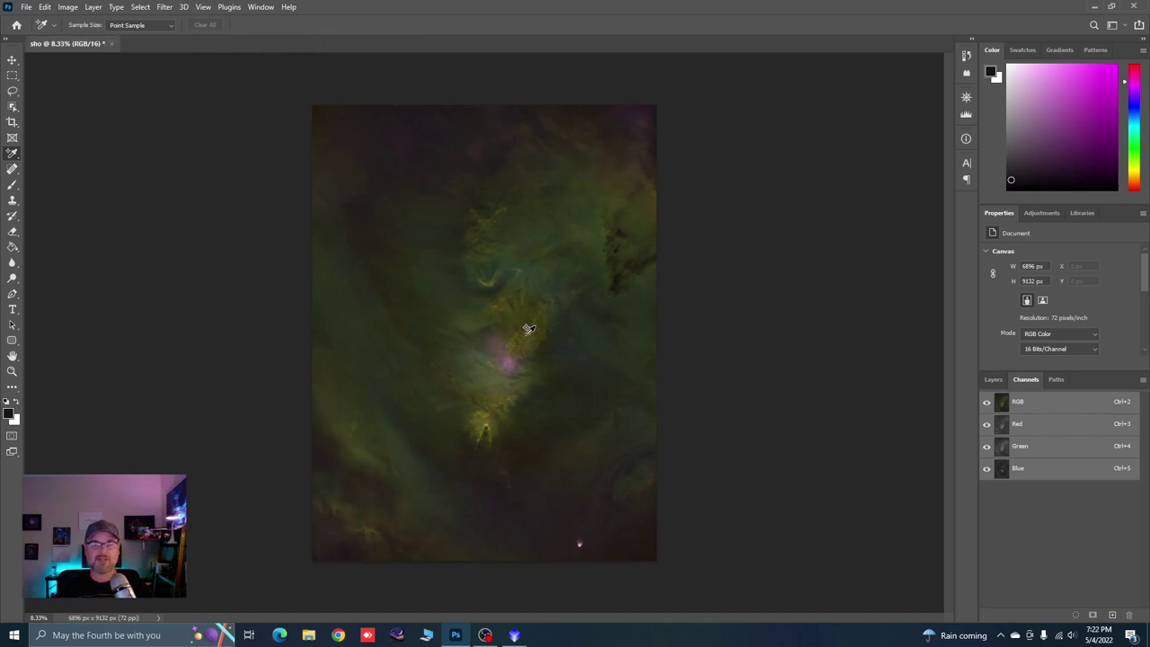
click(994, 379)
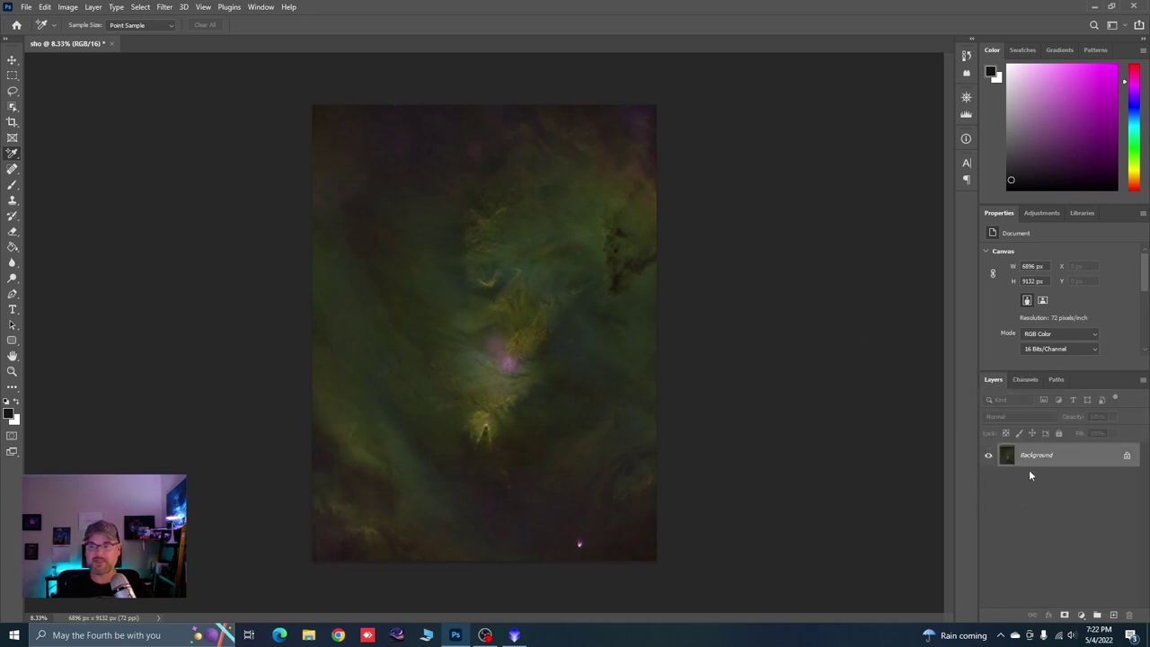
drag(1030, 474, 1114, 616)
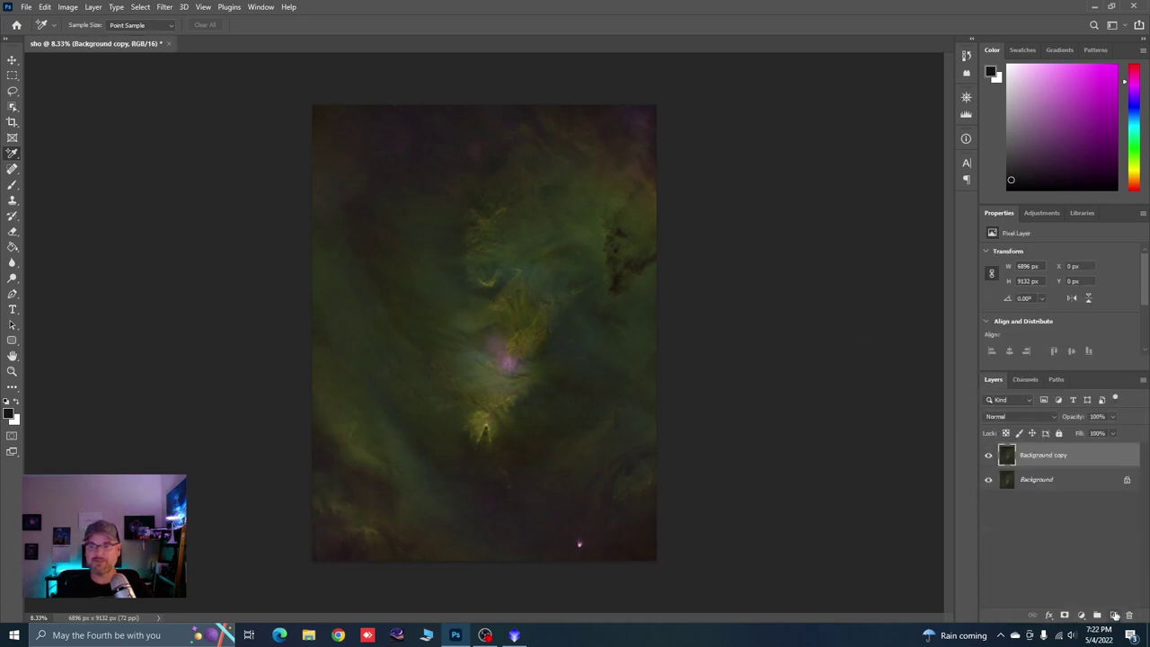
click(13, 92)
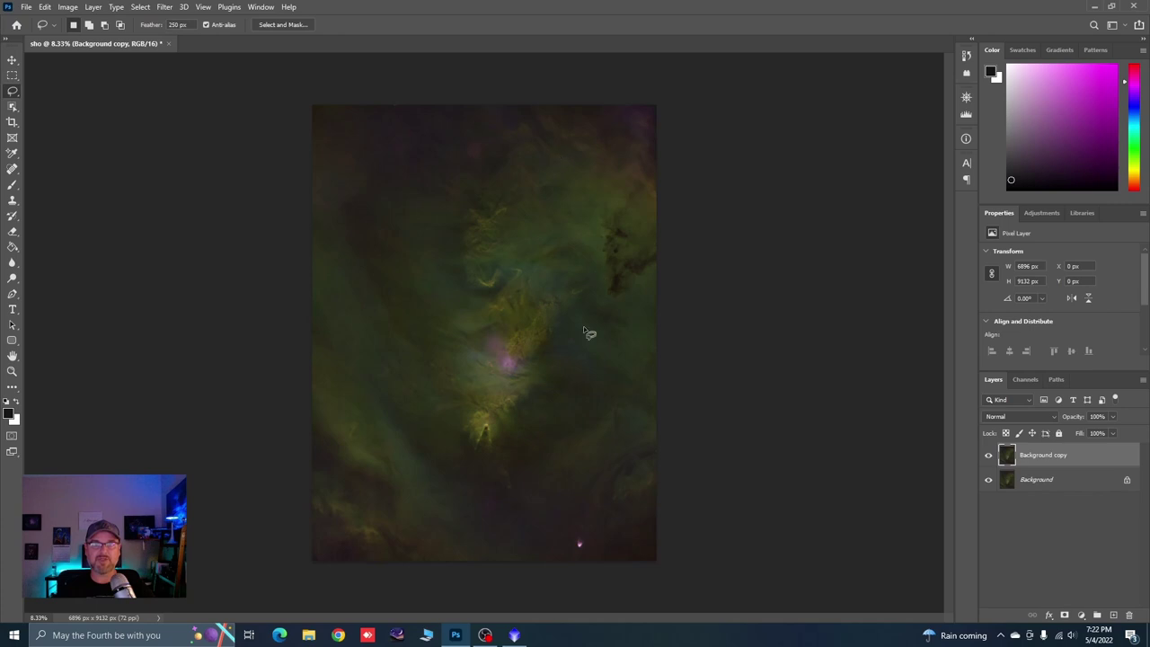
mouse_move(518, 489)
mouse_down()
mouse_move(521, 443)
mouse_move(564, 399)
mouse_move(594, 301)
mouse_move(626, 256)
mouse_move(627, 189)
mouse_move(586, 138)
mouse_move(506, 124)
mouse_move(410, 136)
mouse_move(375, 184)
mouse_move(360, 250)
mouse_move(370, 306)
mouse_move(352, 370)
mouse_move(420, 493)
mouse_move(486, 518)
mouse_move(523, 493)
mouse_up()
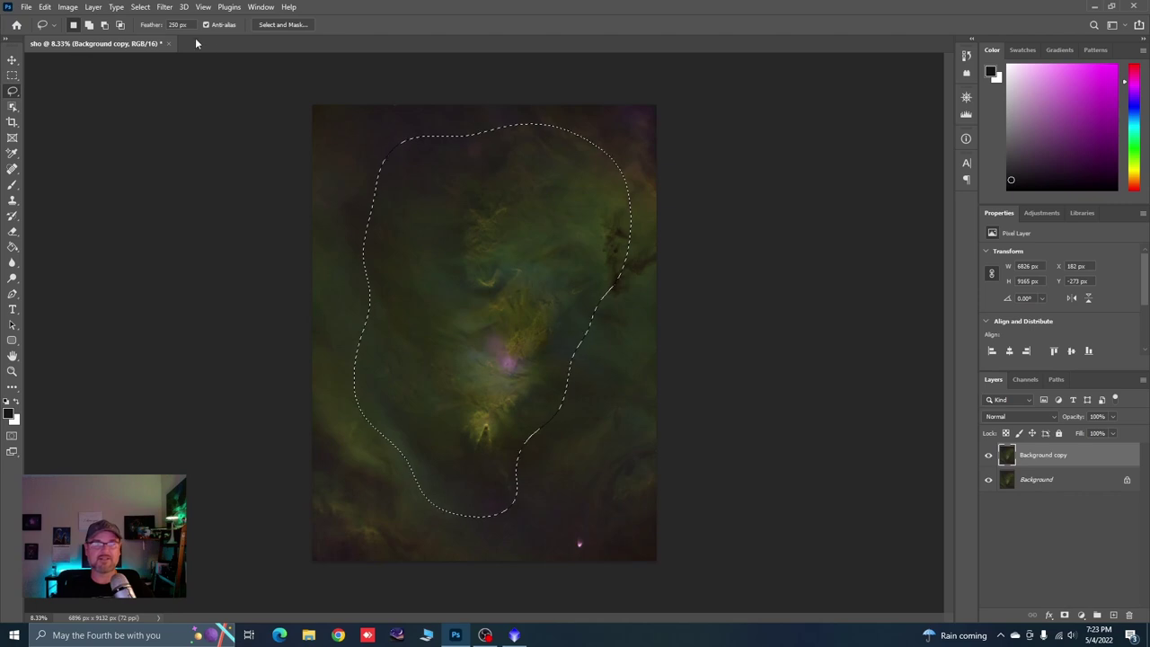
click(141, 7)
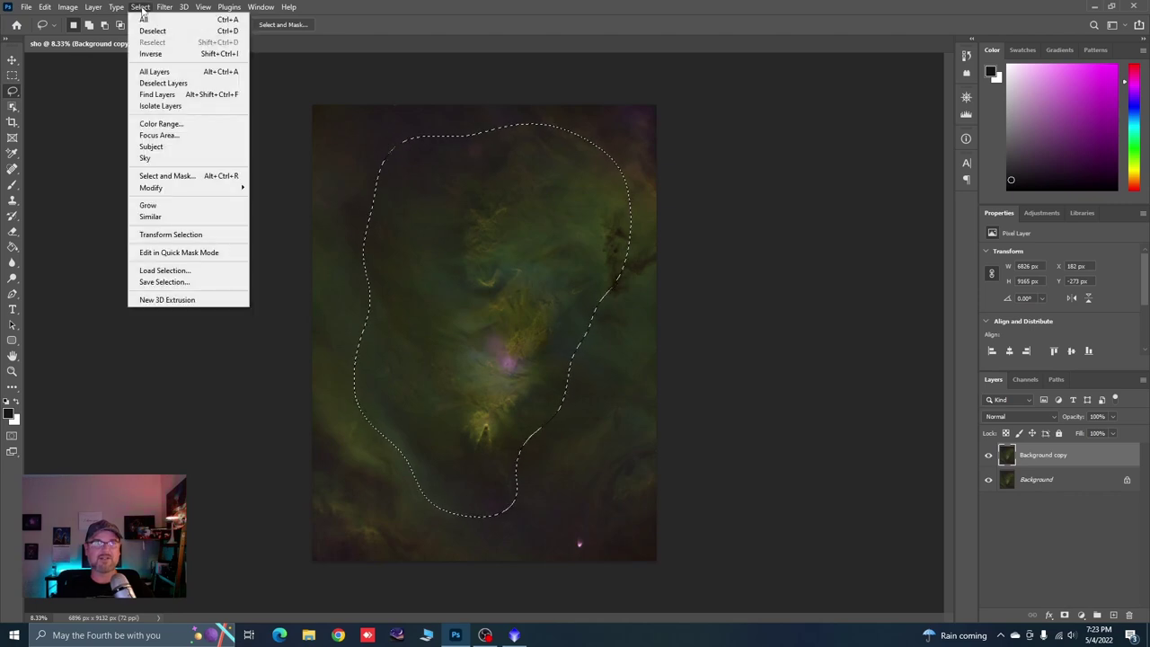
click(150, 53)
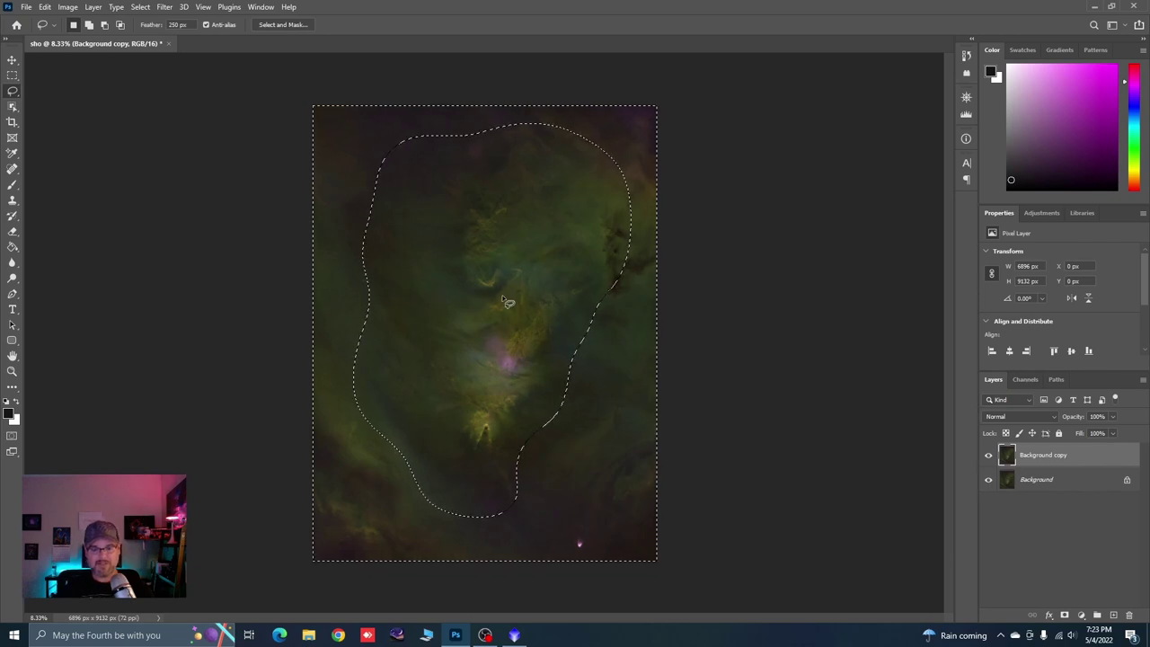
key(ctrl+d)
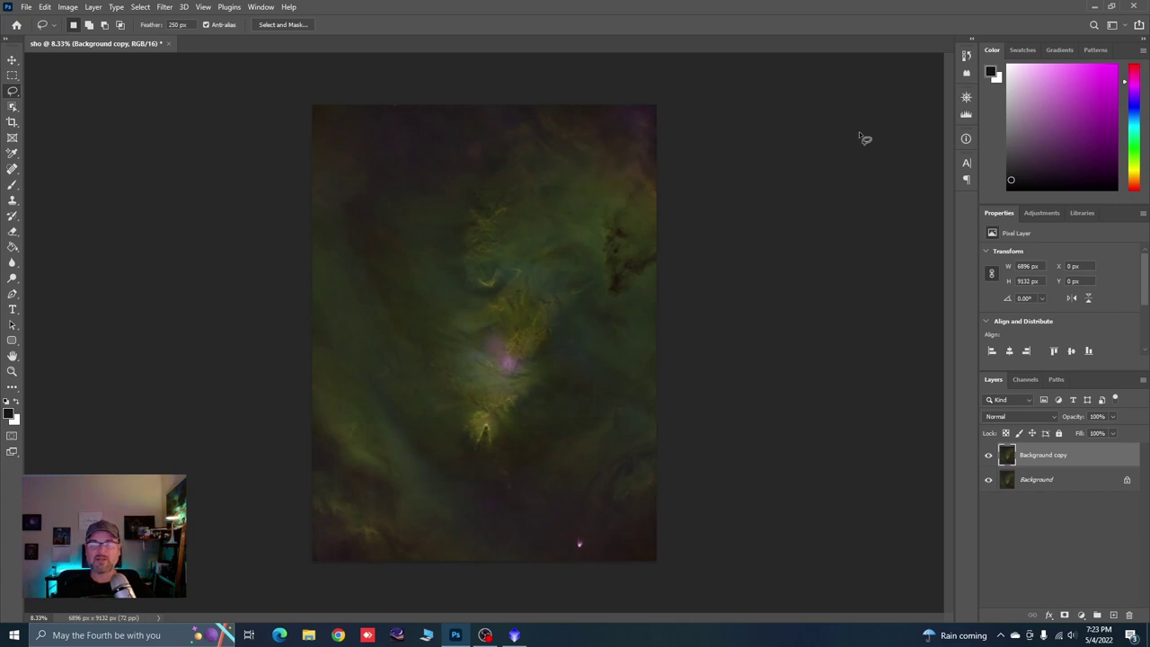
Show the histogram, briefly viewing the RGB channel before returning to the Colors view.
click(966, 116)
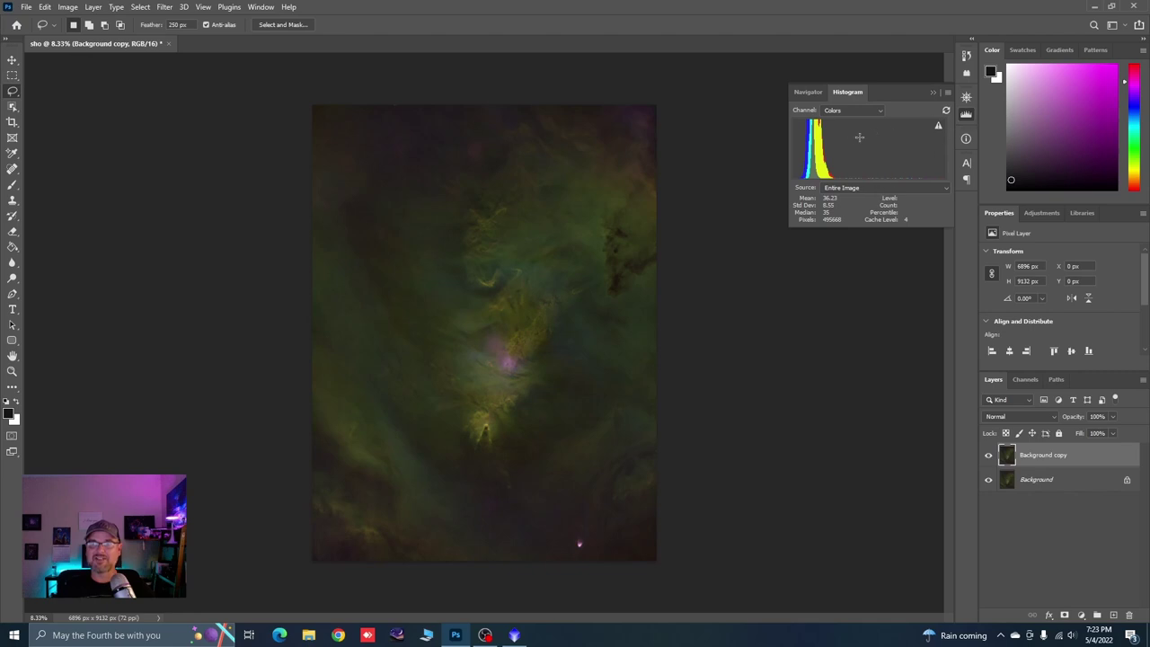
click(878, 109)
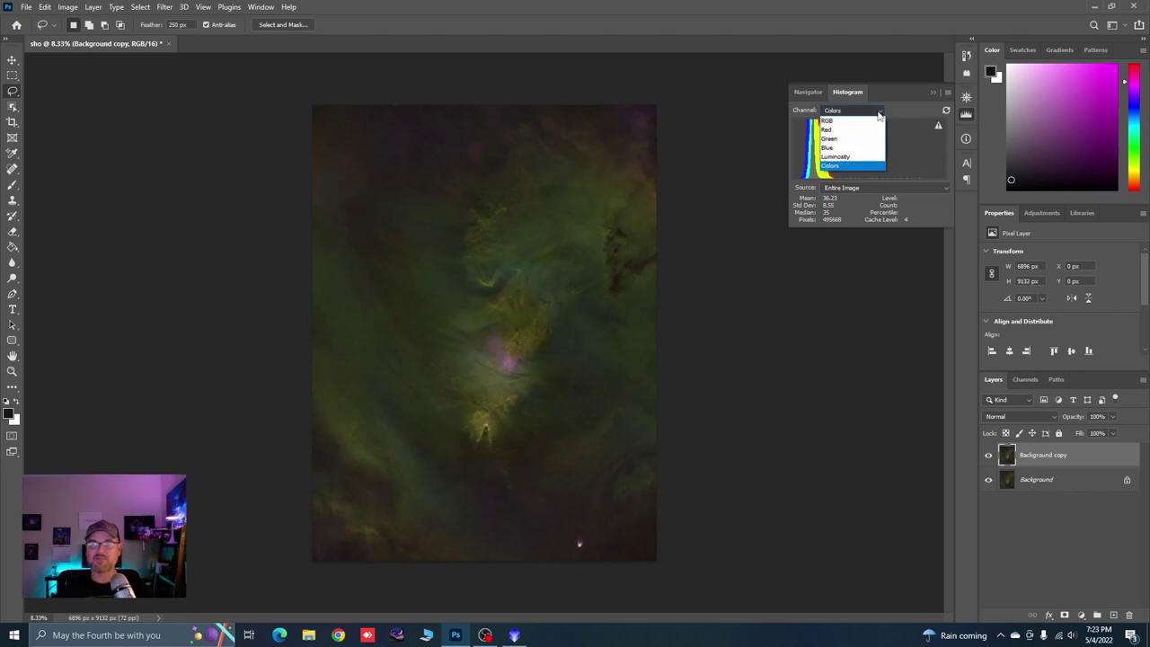
click(843, 126)
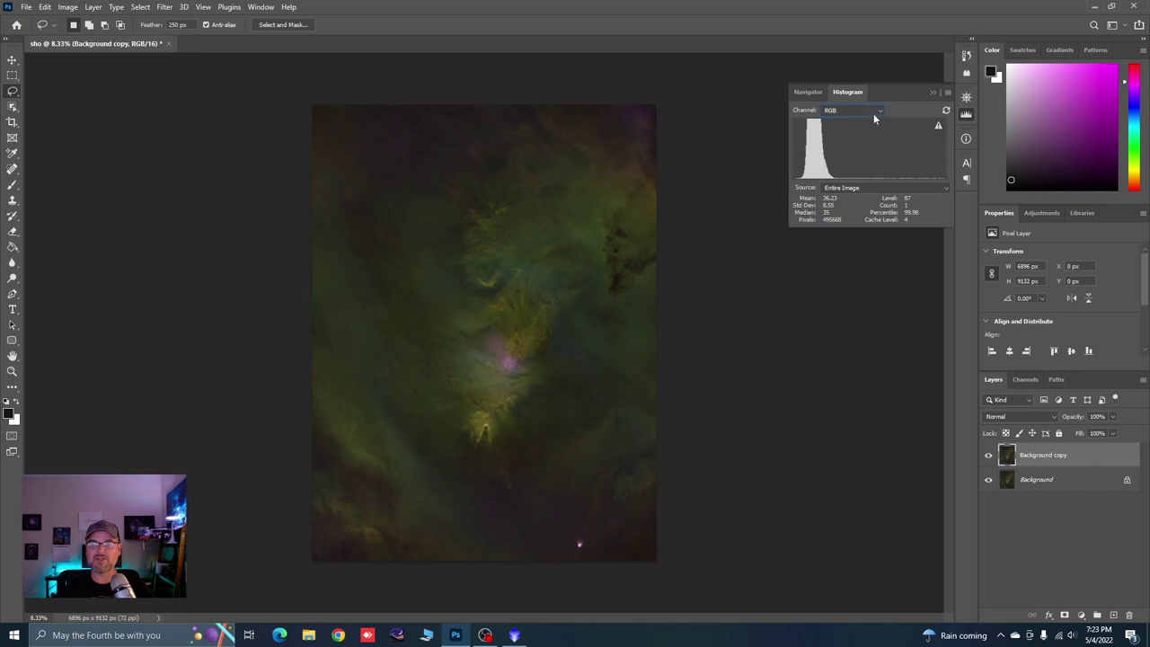
click(880, 112)
click(834, 167)
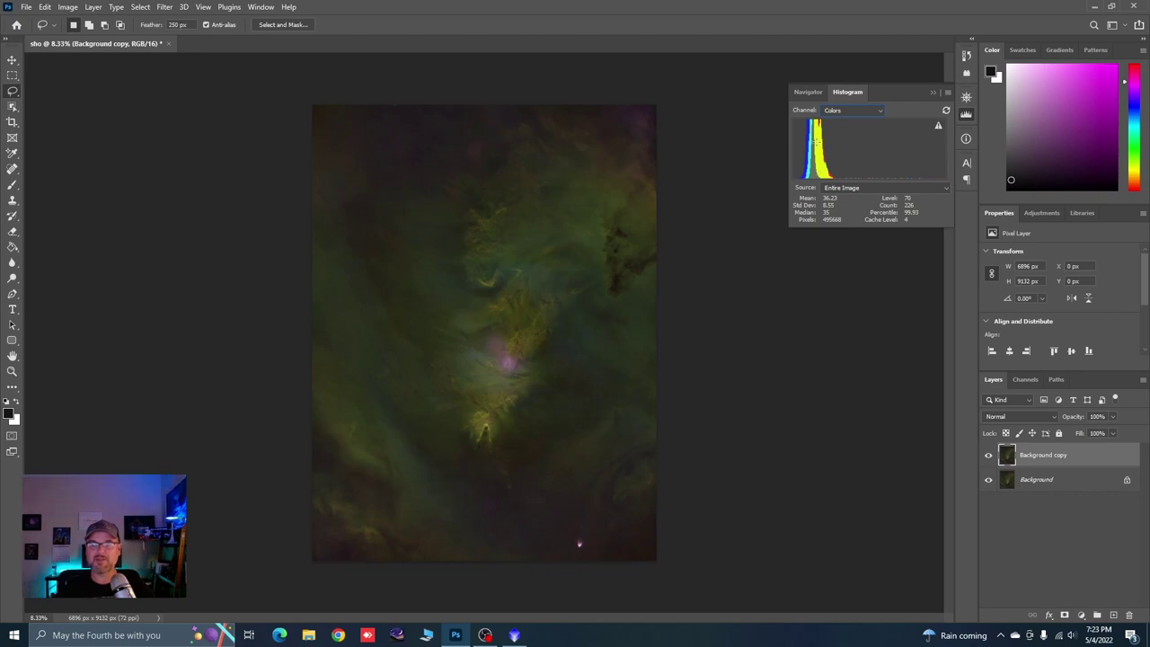
click(68, 7)
In Levels, set Red to black 12, midtone 1.19 and Green to black 12, midtone 1.13.
mouse_move(86, 37)
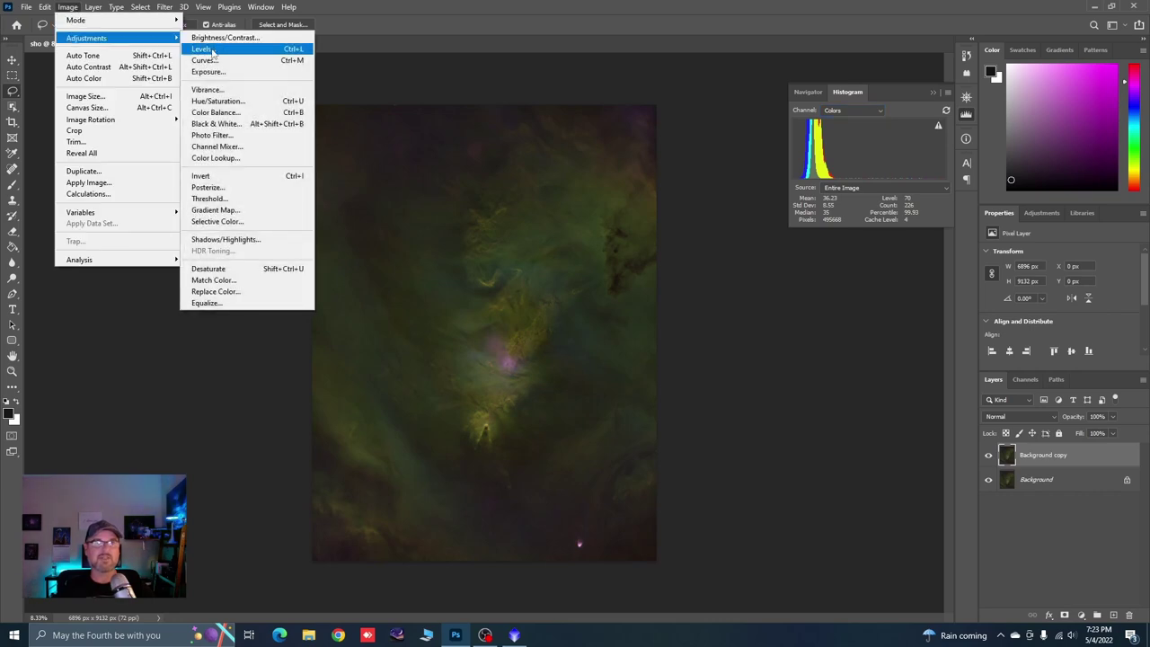
click(202, 48)
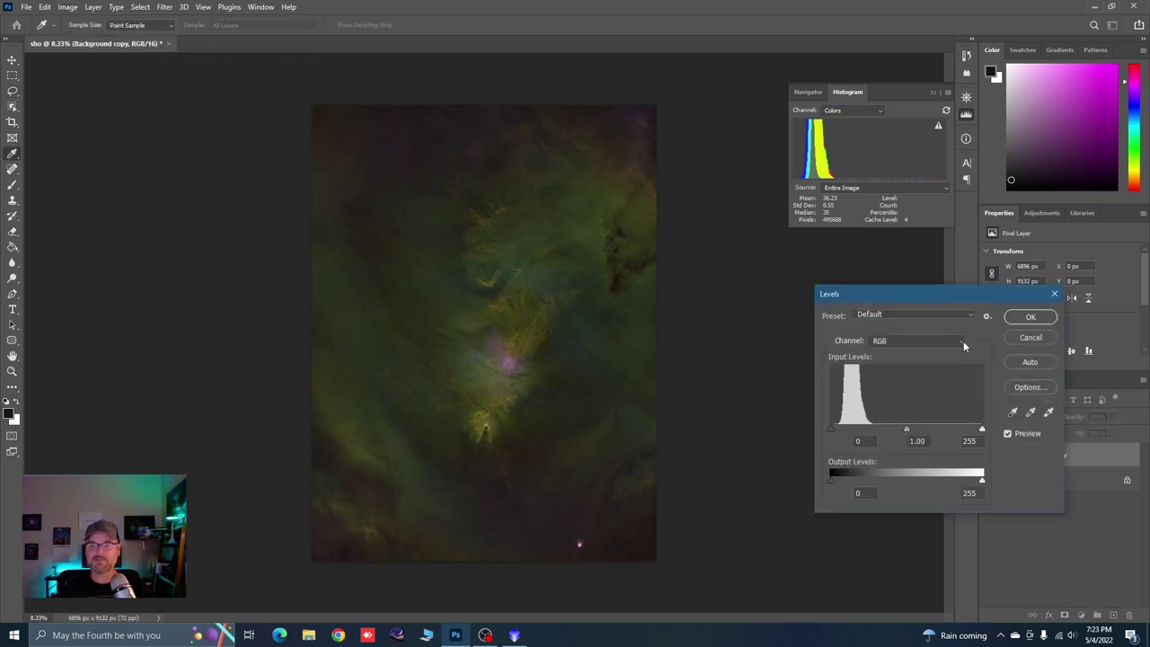
click(963, 341)
click(892, 360)
drag(831, 428, 838, 430)
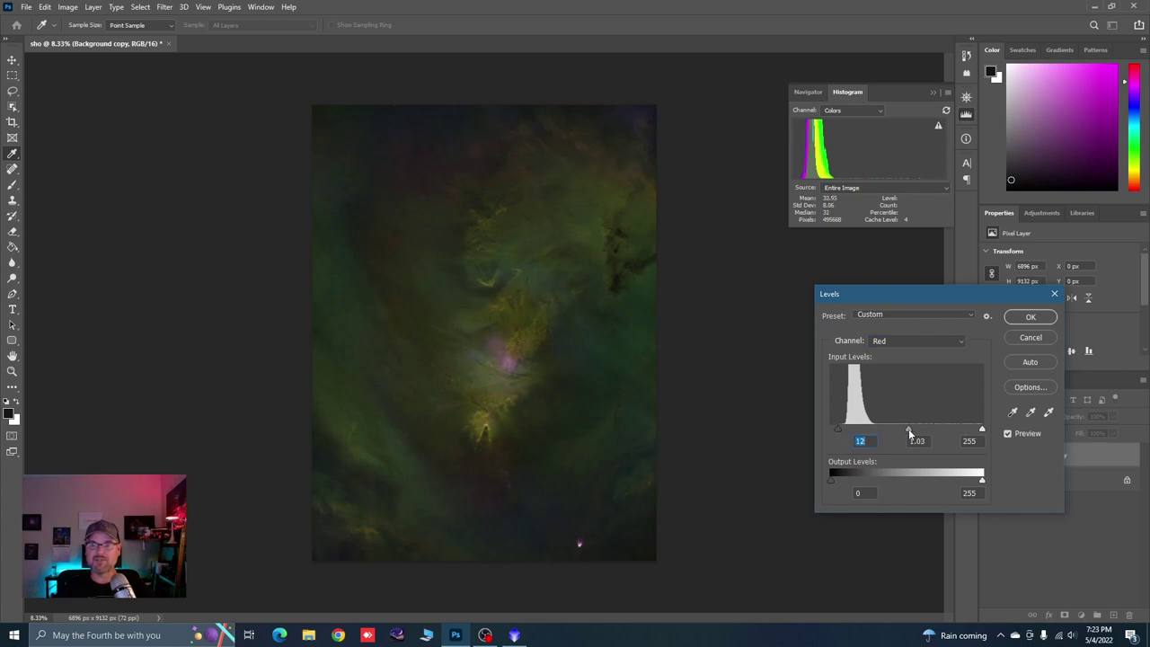
drag(910, 431, 903, 435)
click(953, 348)
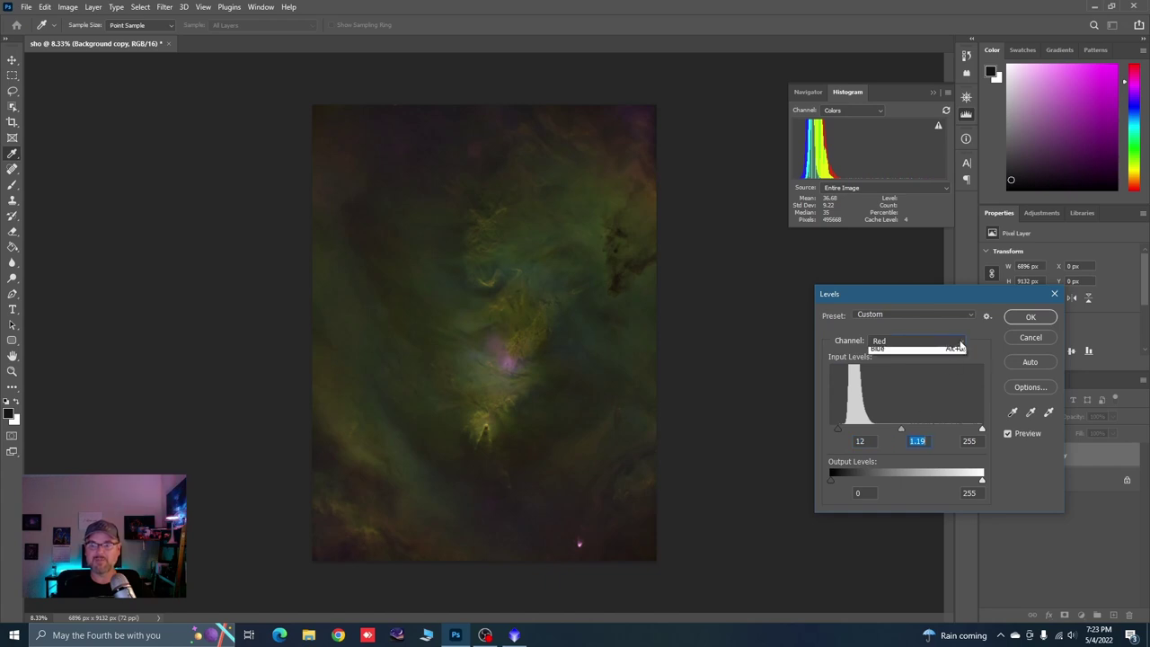
click(889, 372)
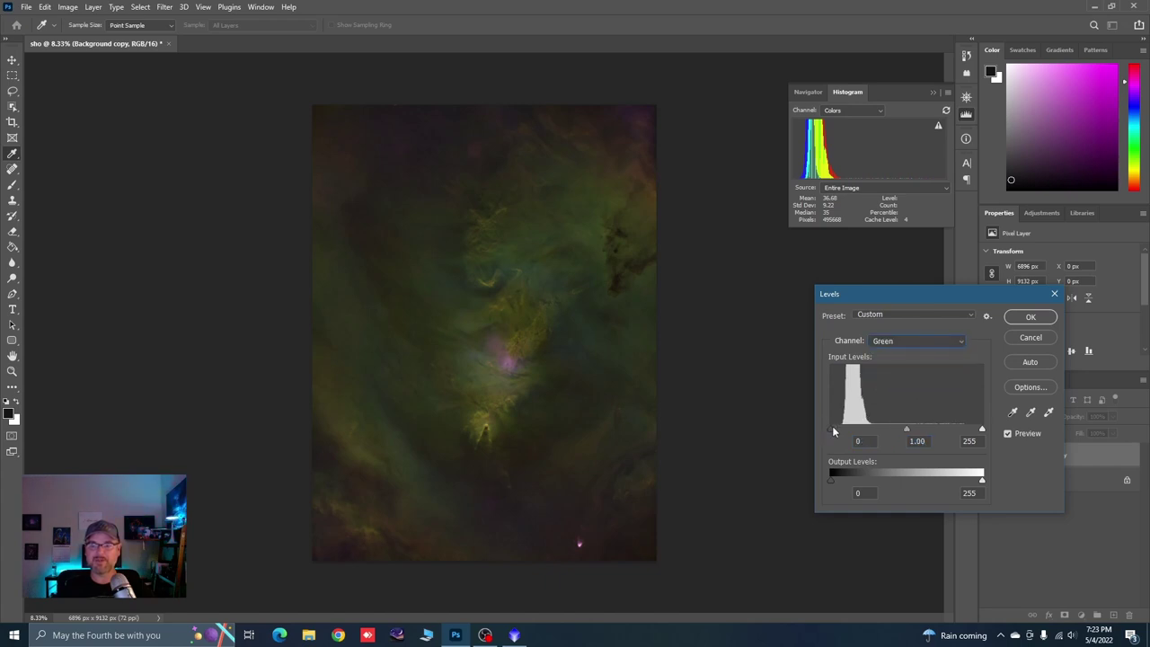
drag(834, 432, 837, 432)
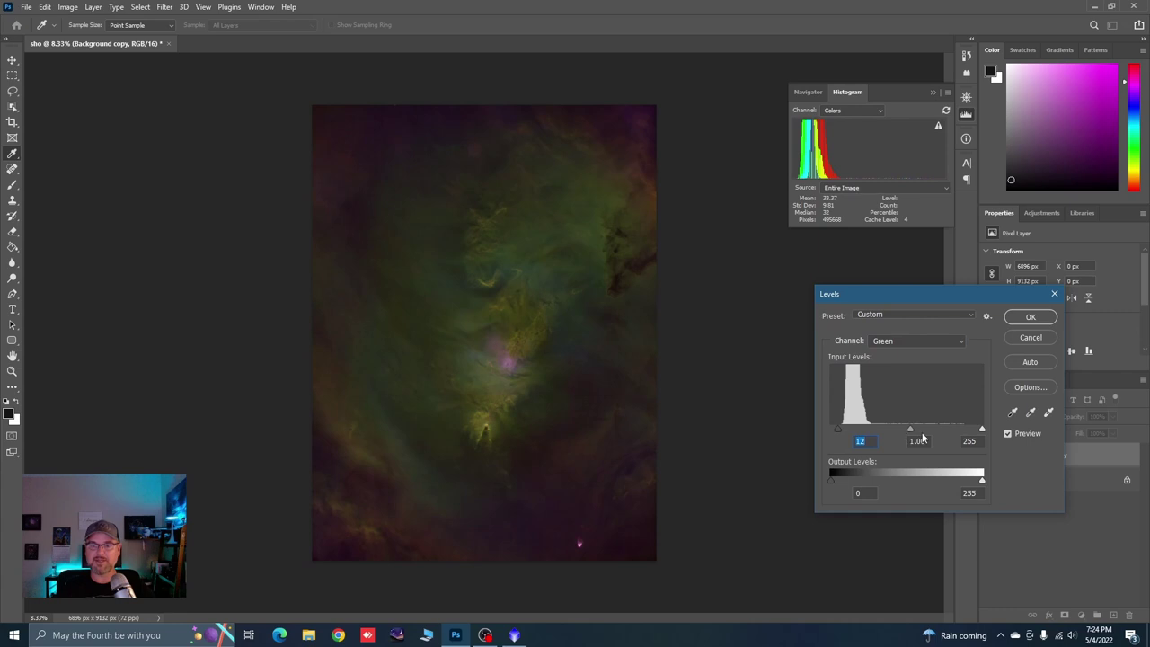
drag(910, 432, 903, 432)
Set the Blue midtone to 1.18, compare with the original, and apply the Levels.
click(904, 432)
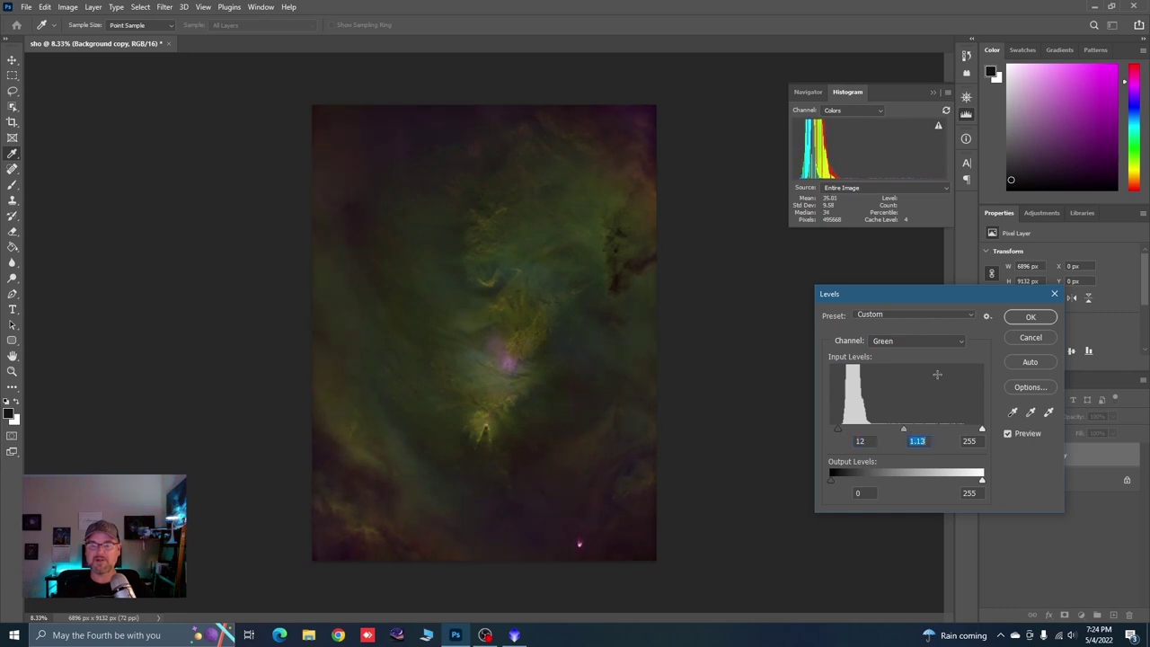
click(961, 344)
click(889, 384)
drag(907, 432, 895, 432)
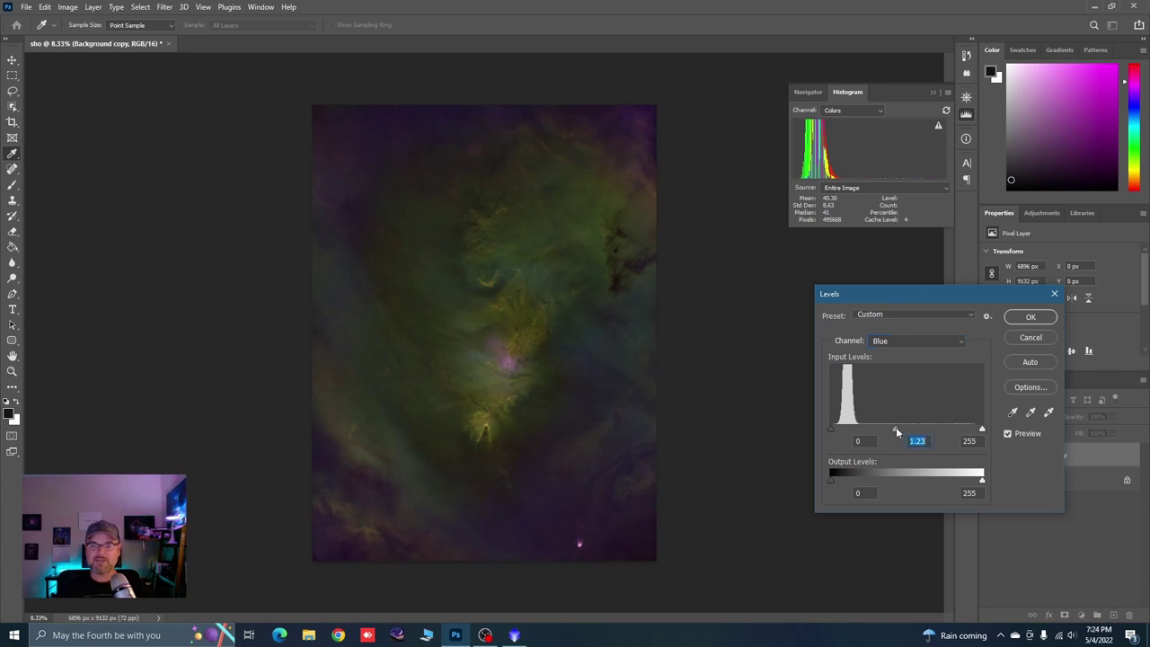
drag(895, 432, 899, 432)
click(1007, 435)
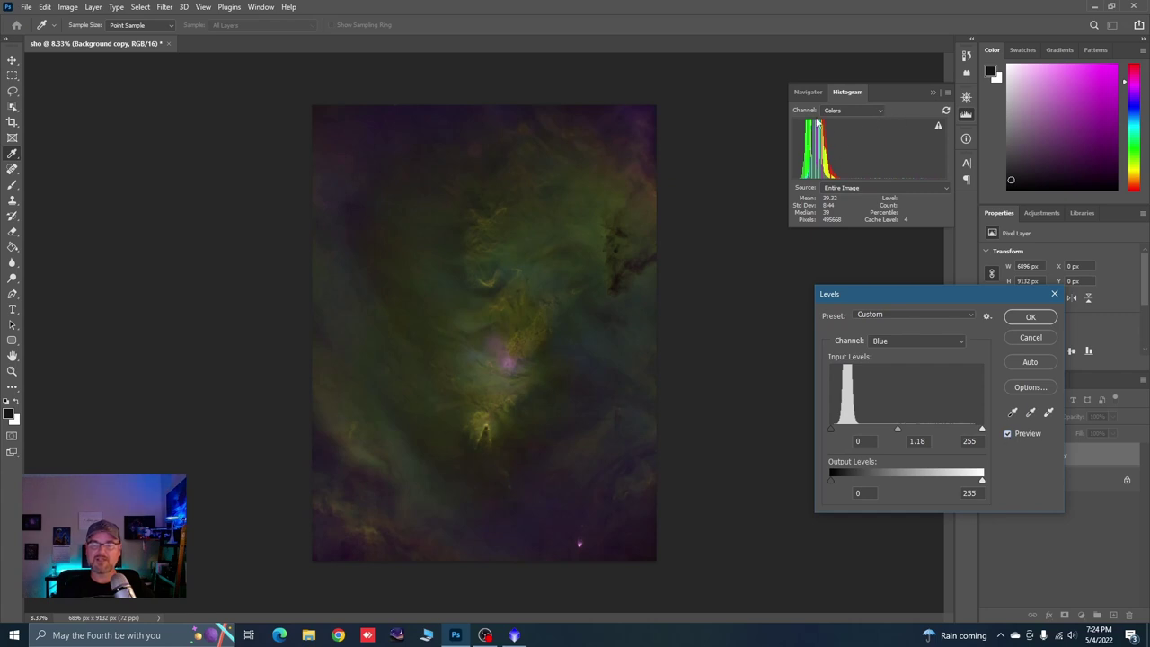
click(1030, 318)
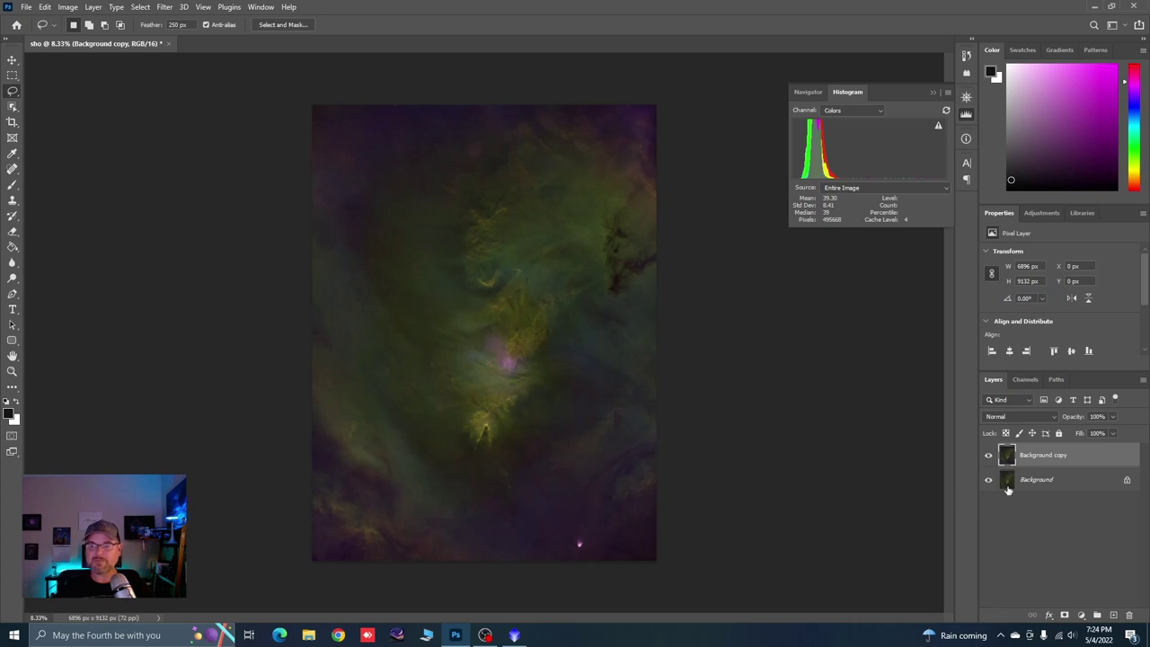
Duplicate Background copy, restore the feathered nebula selection, invert it, then deselect.
drag(1035, 458, 1111, 614)
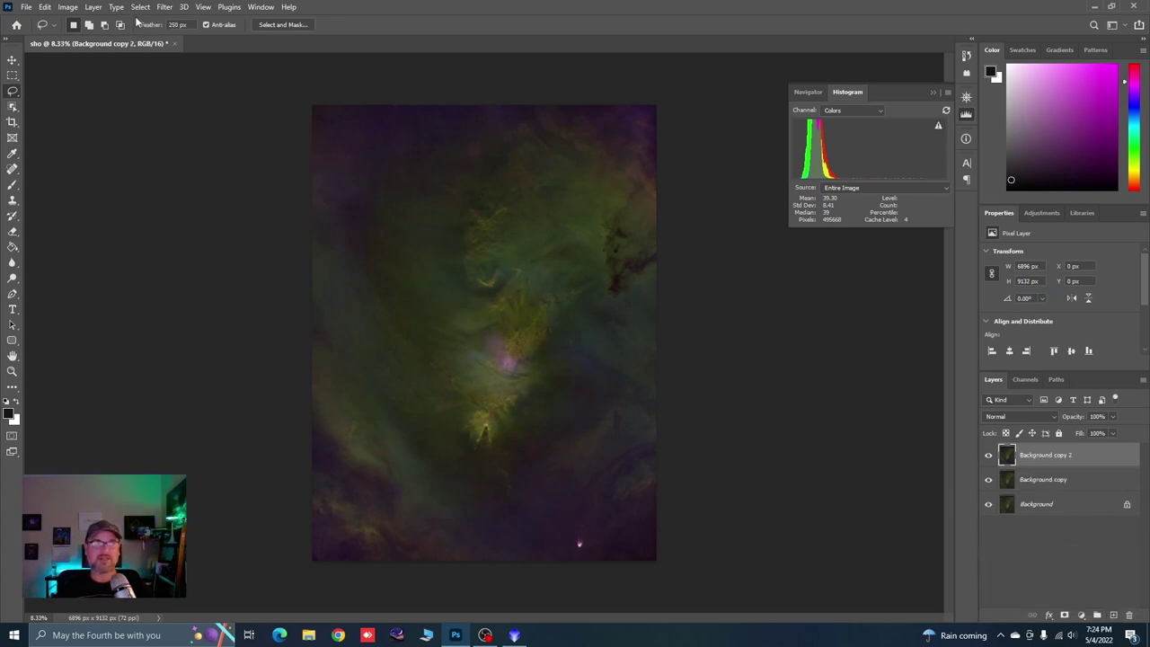
key(shift+ctrl+d)
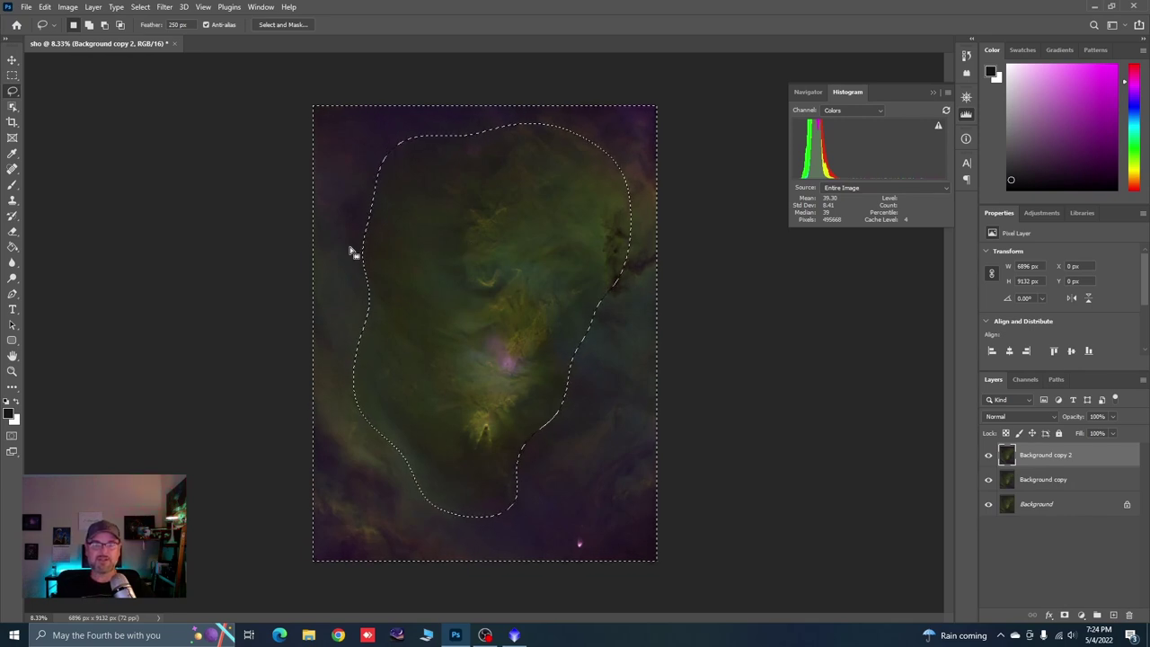
click(140, 7)
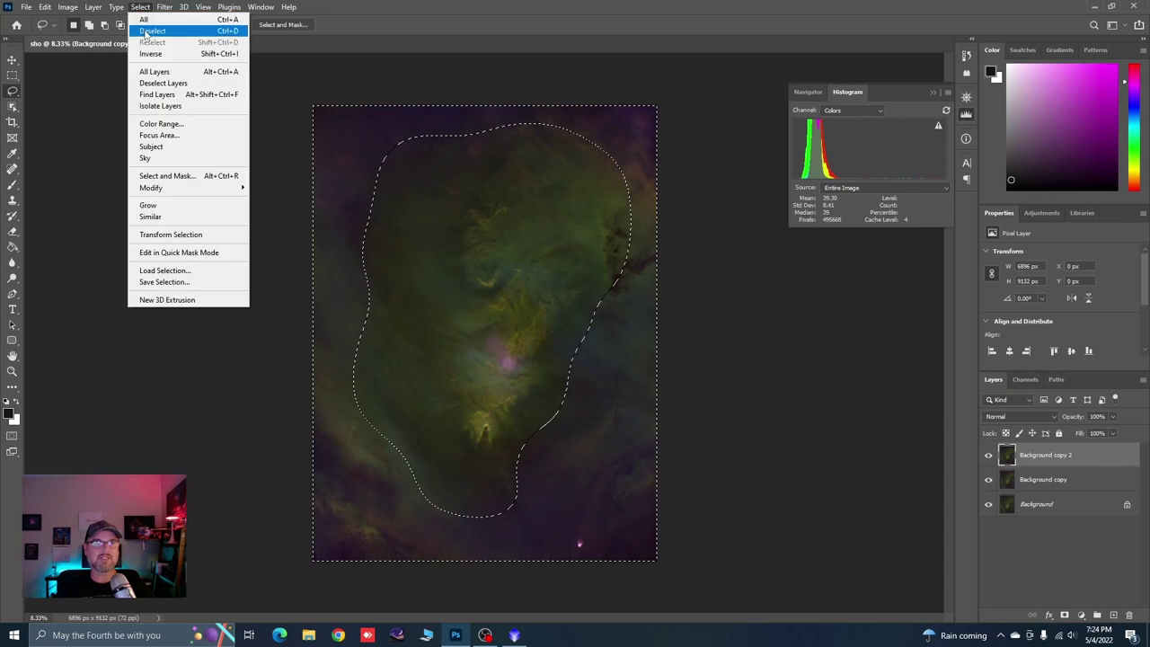
click(150, 53)
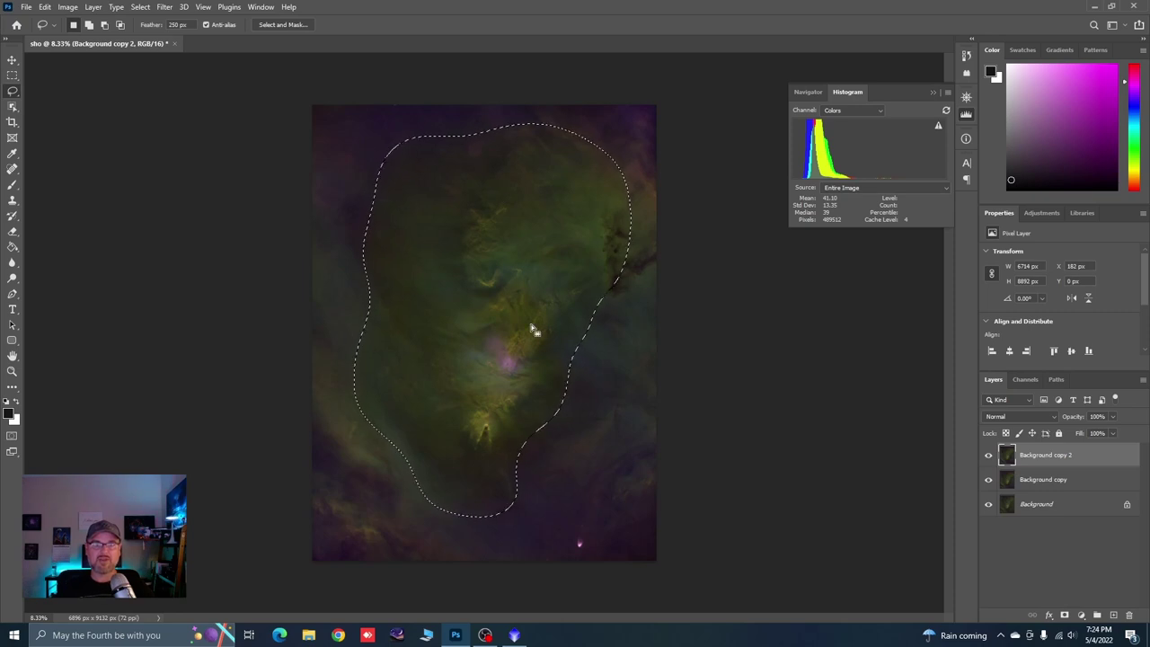
key(ctrl+d)
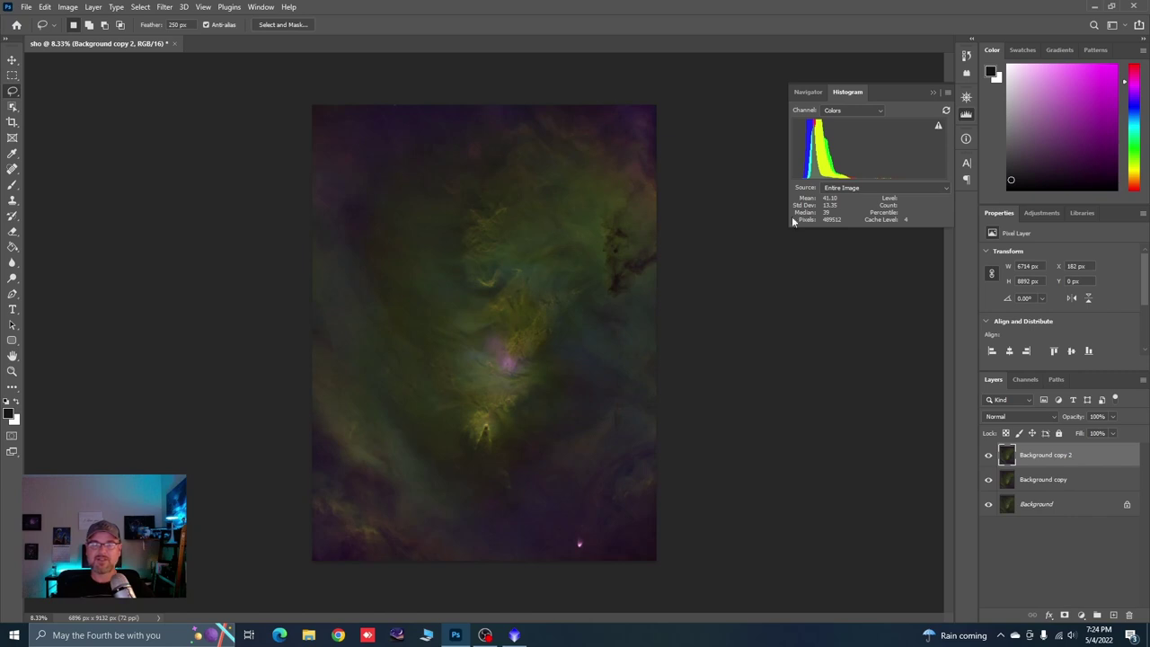
click(67, 8)
In Levels, set Red to black 13, midtone 1.22 and Green to black 13, midtone 1.09.
mouse_move(82, 38)
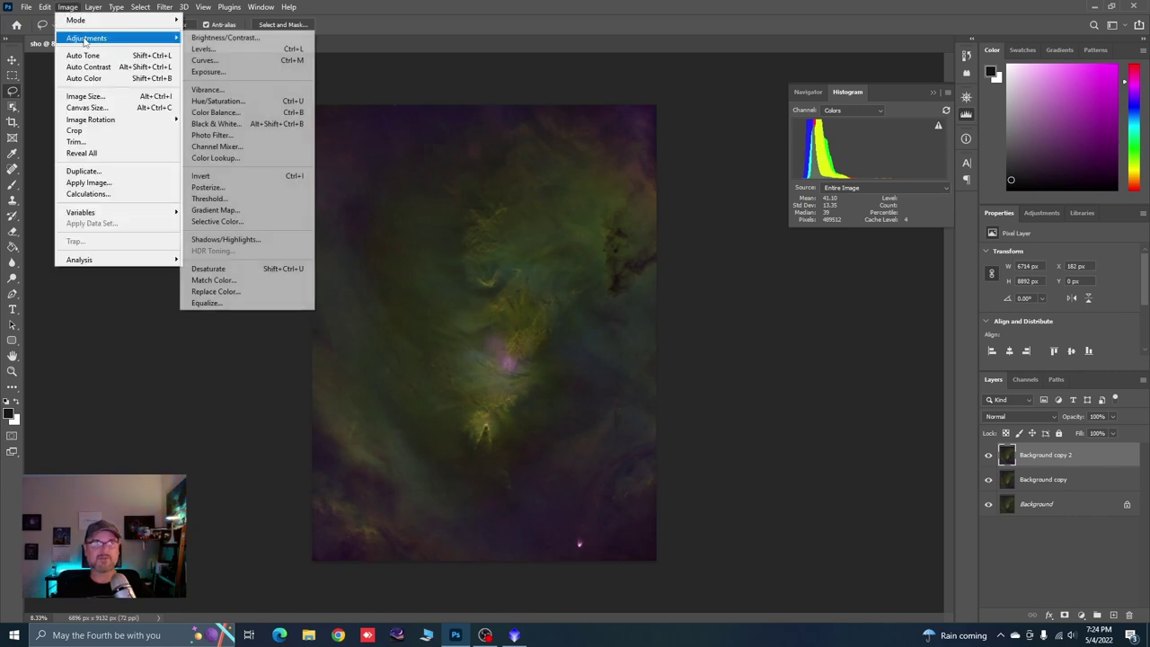
click(216, 54)
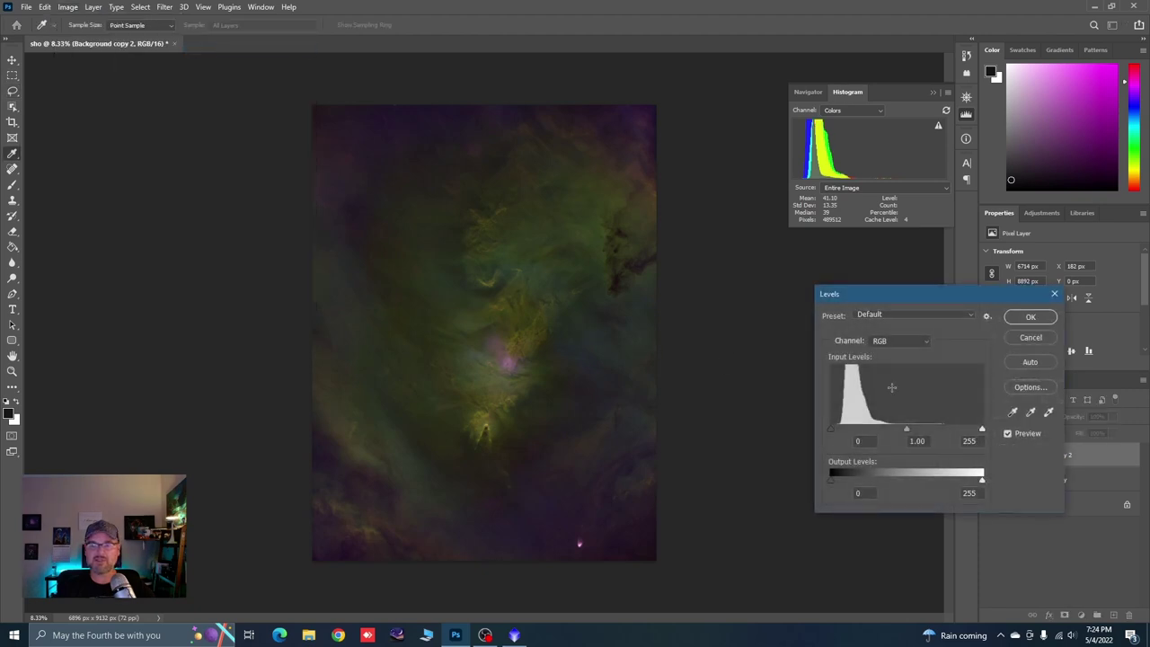
click(925, 341)
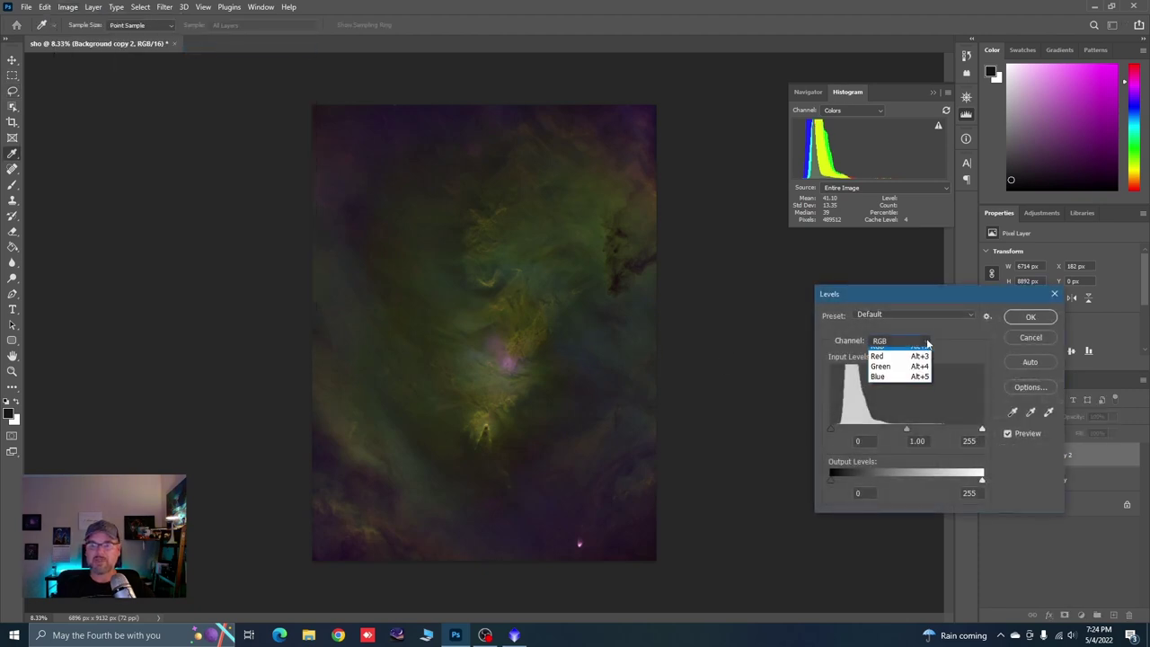
click(884, 354)
drag(830, 429, 840, 433)
drag(911, 432, 902, 434)
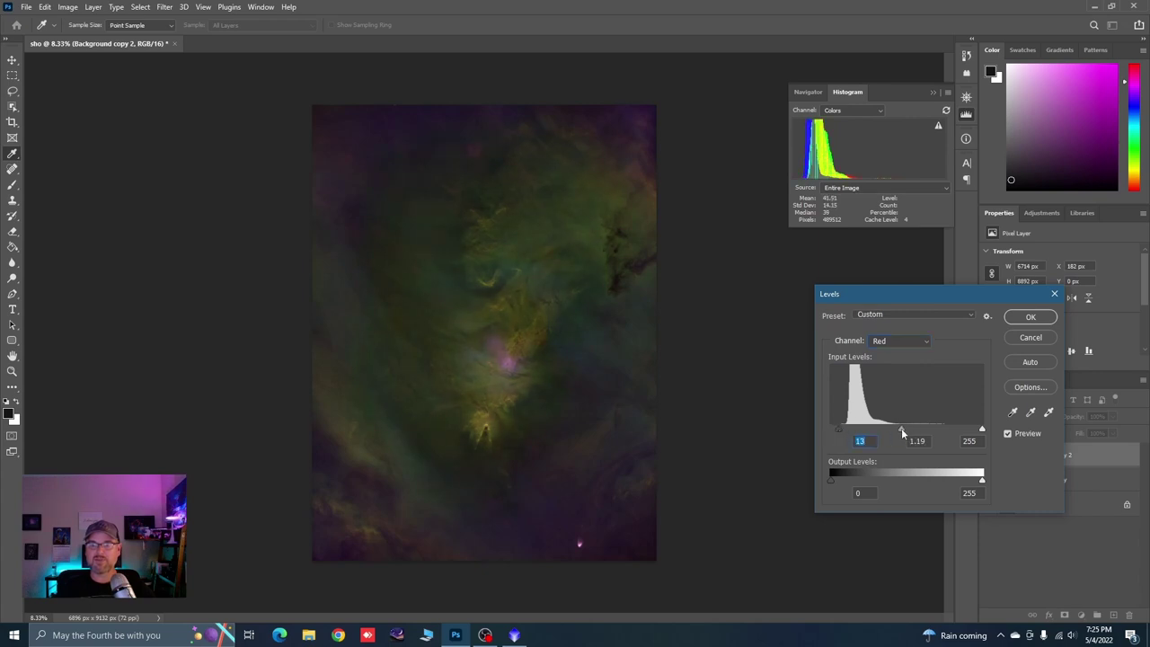
click(925, 344)
click(885, 366)
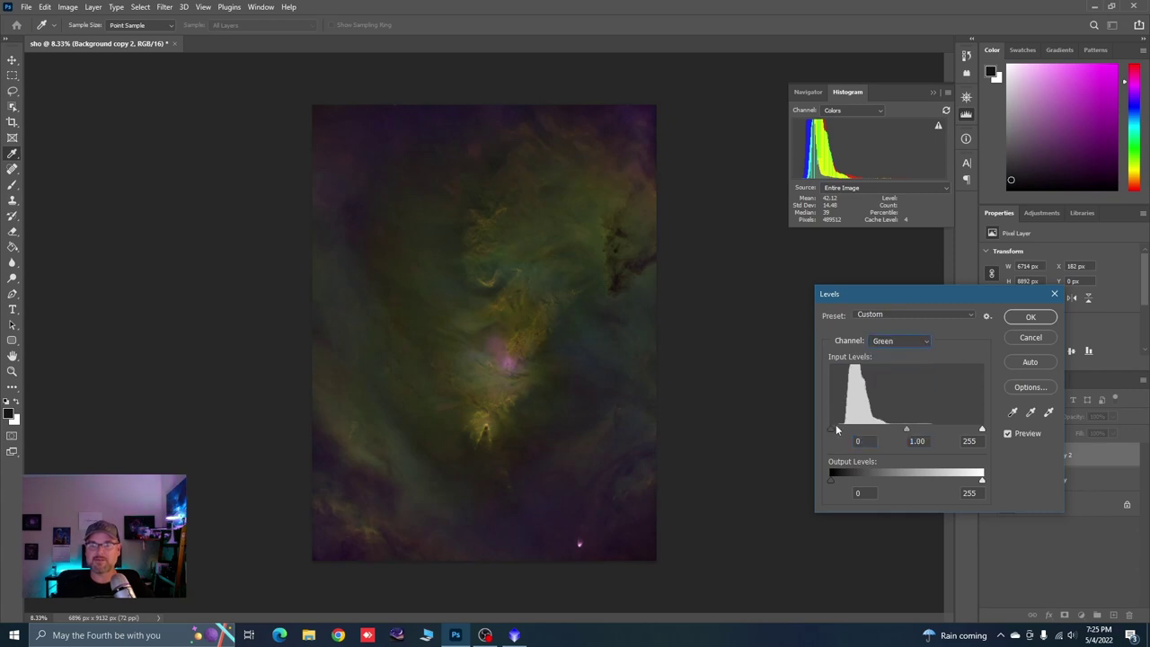
drag(836, 430, 840, 435)
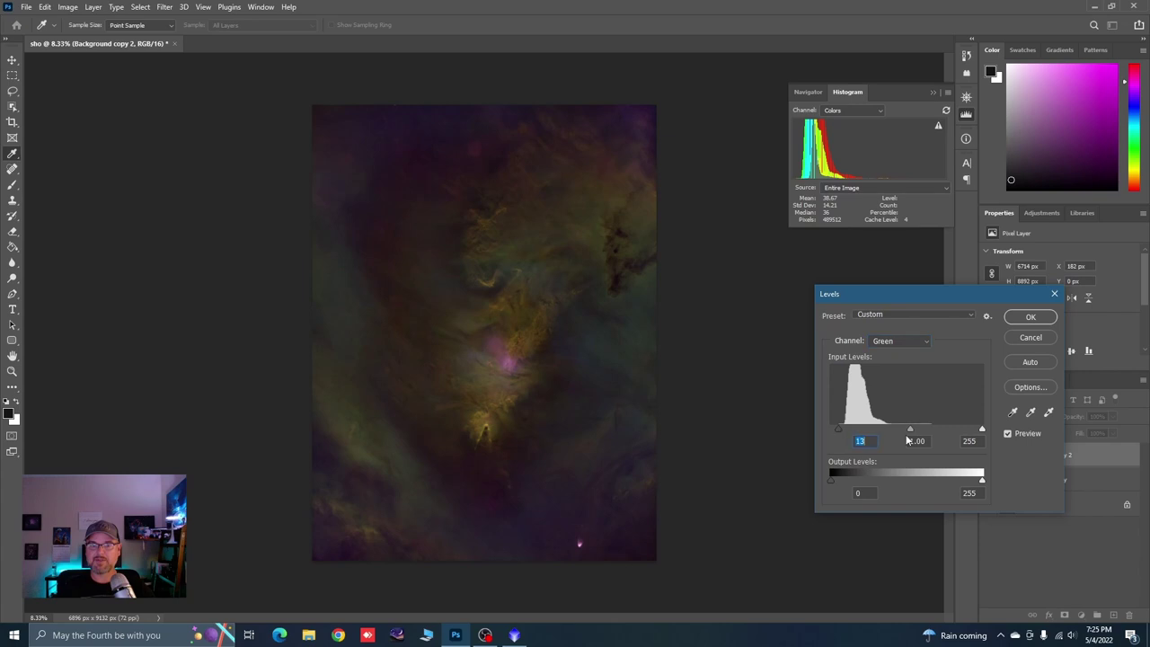
drag(911, 432, 907, 434)
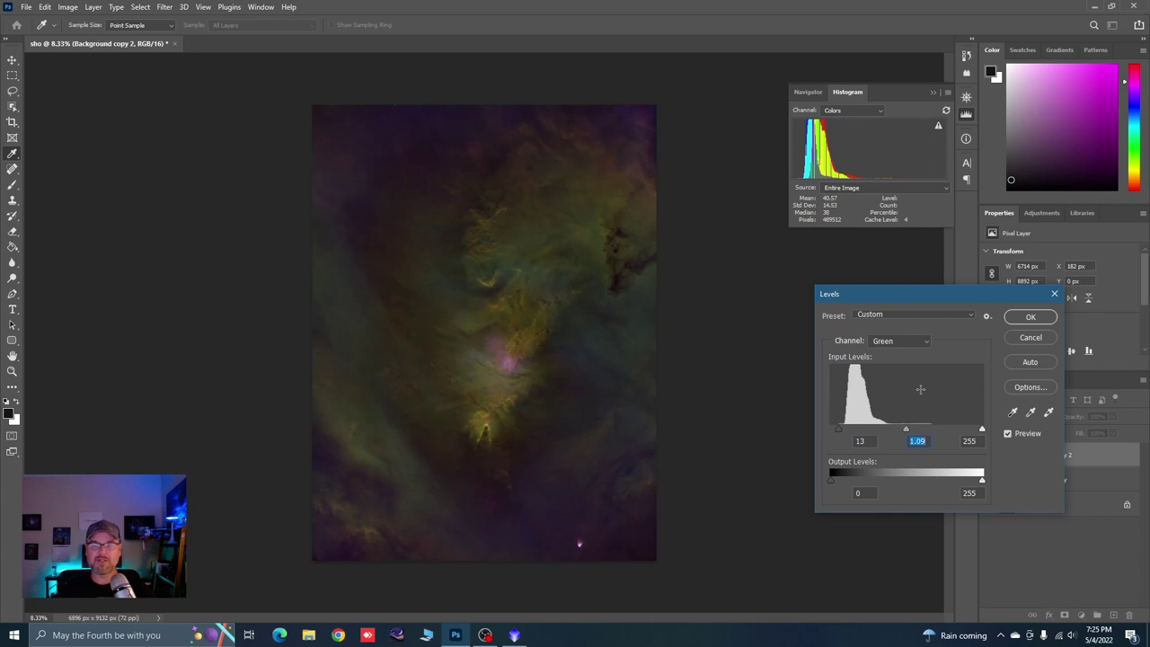
Set the Blue midtone to 1.24, toggle Preview to compare, and apply the Levels.
click(926, 339)
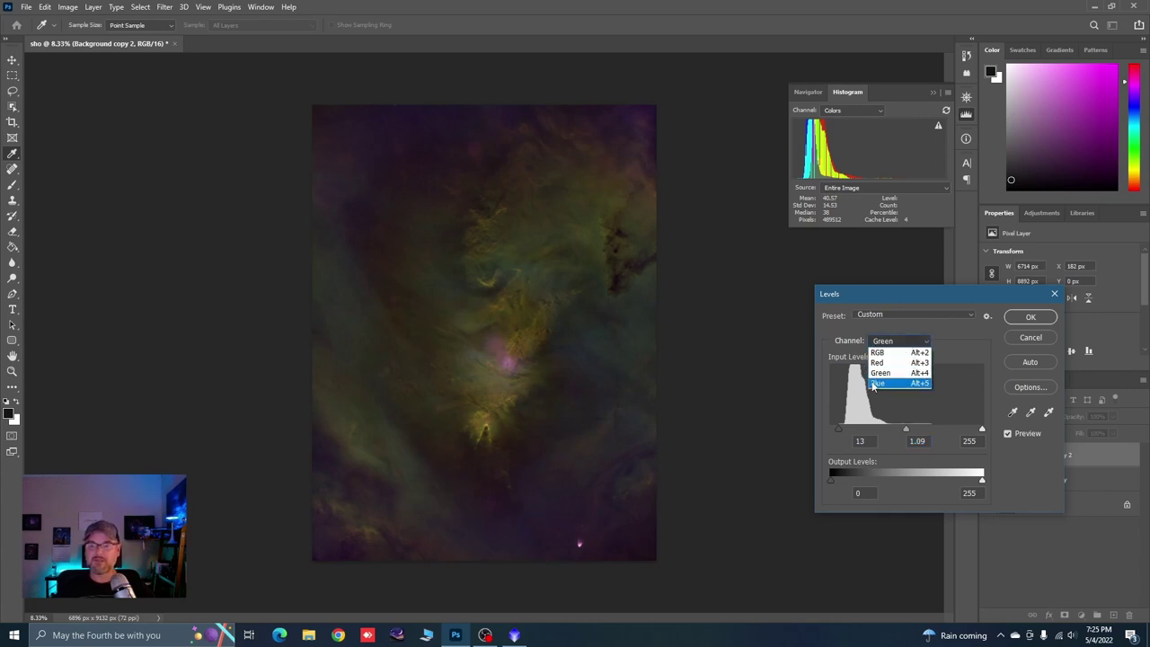
click(877, 383)
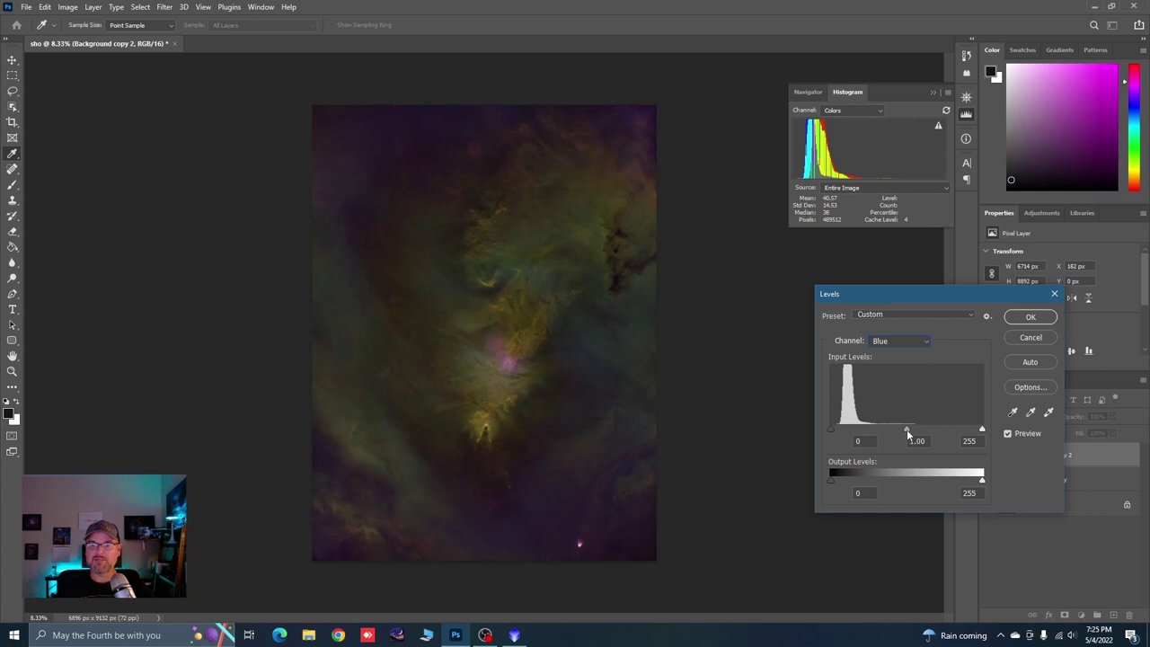
drag(907, 432, 896, 437)
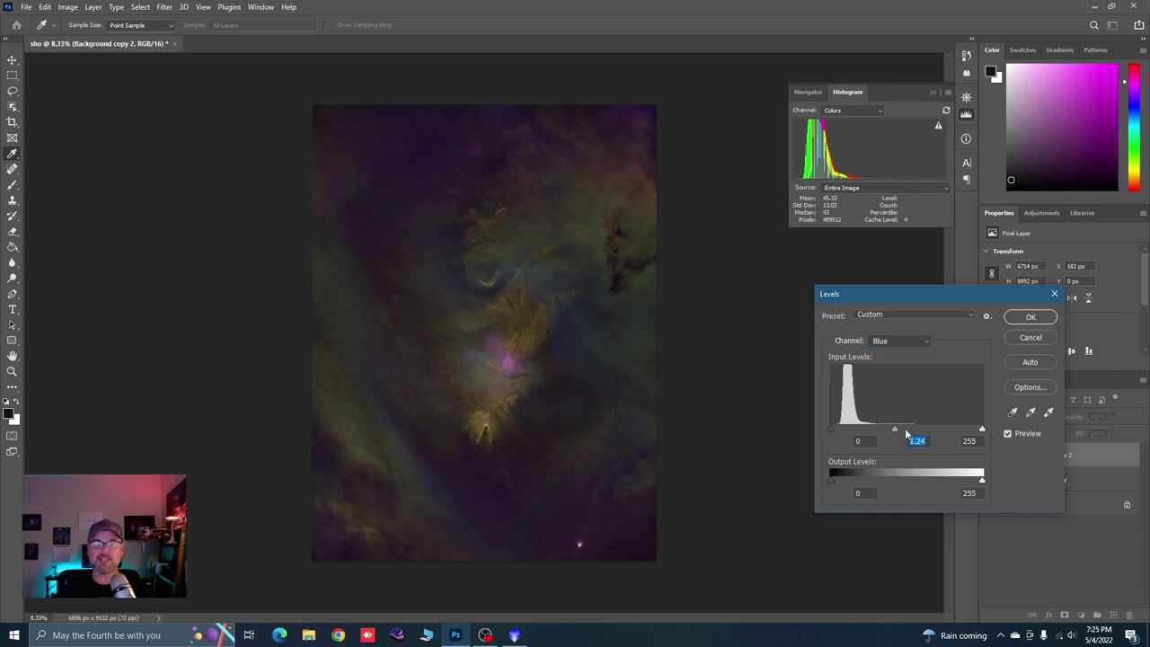
click(1008, 434)
click(1008, 434)
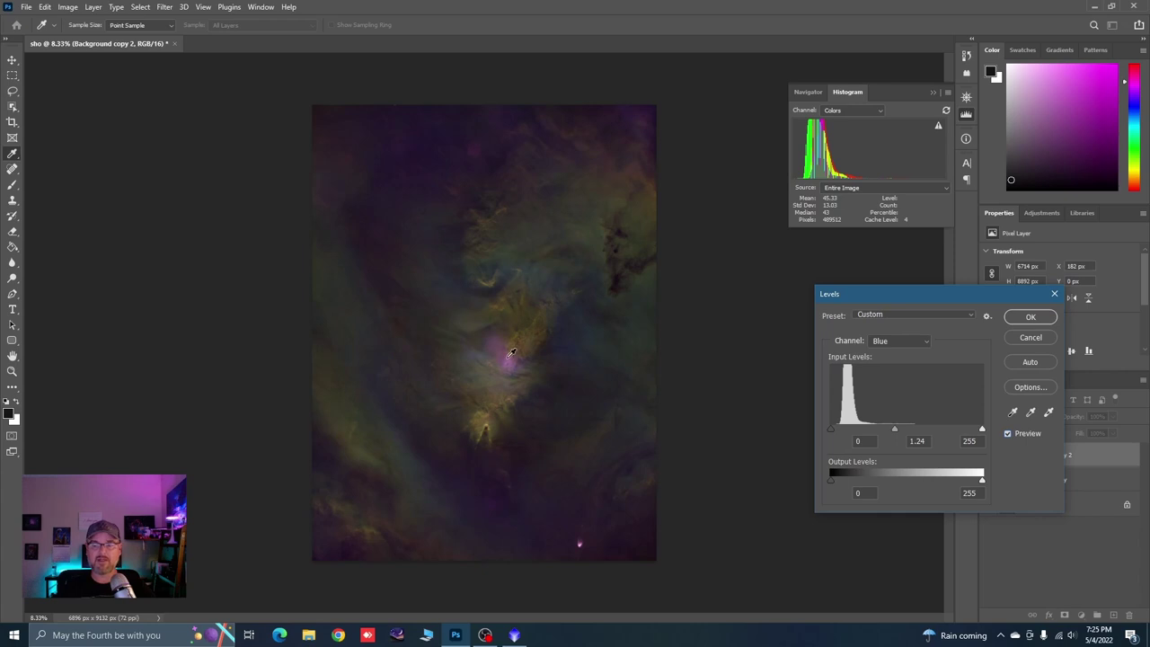
click(1037, 320)
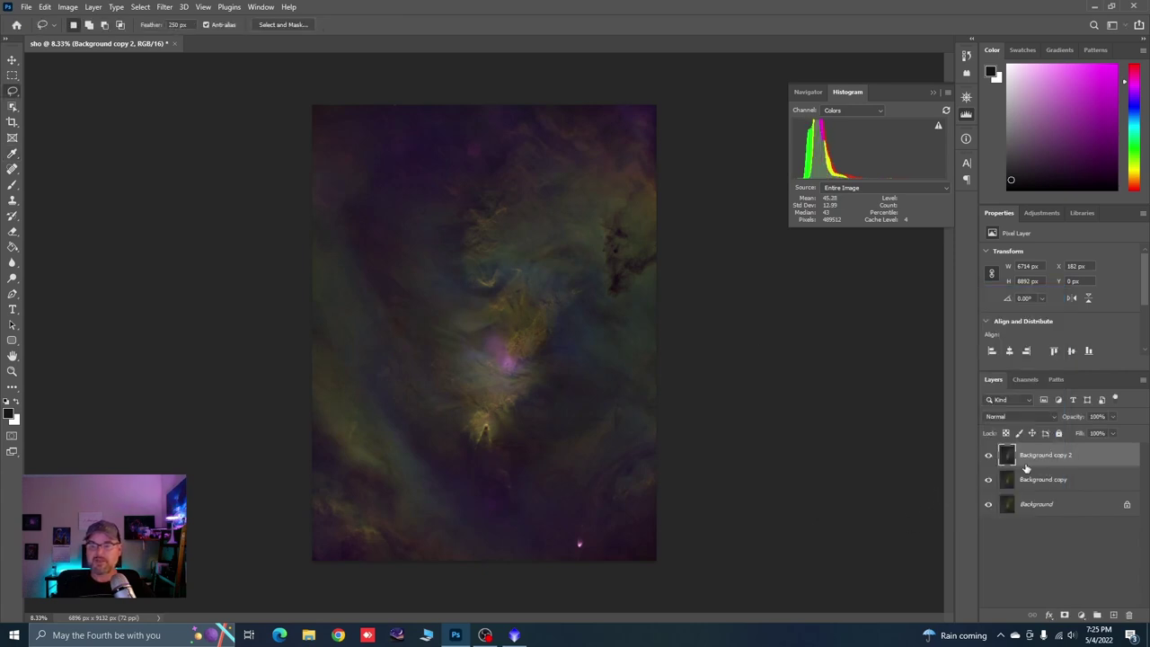
Duplicate Background copy 2 as Background copy 3 and clear the existing selection.
drag(1031, 458, 1113, 616)
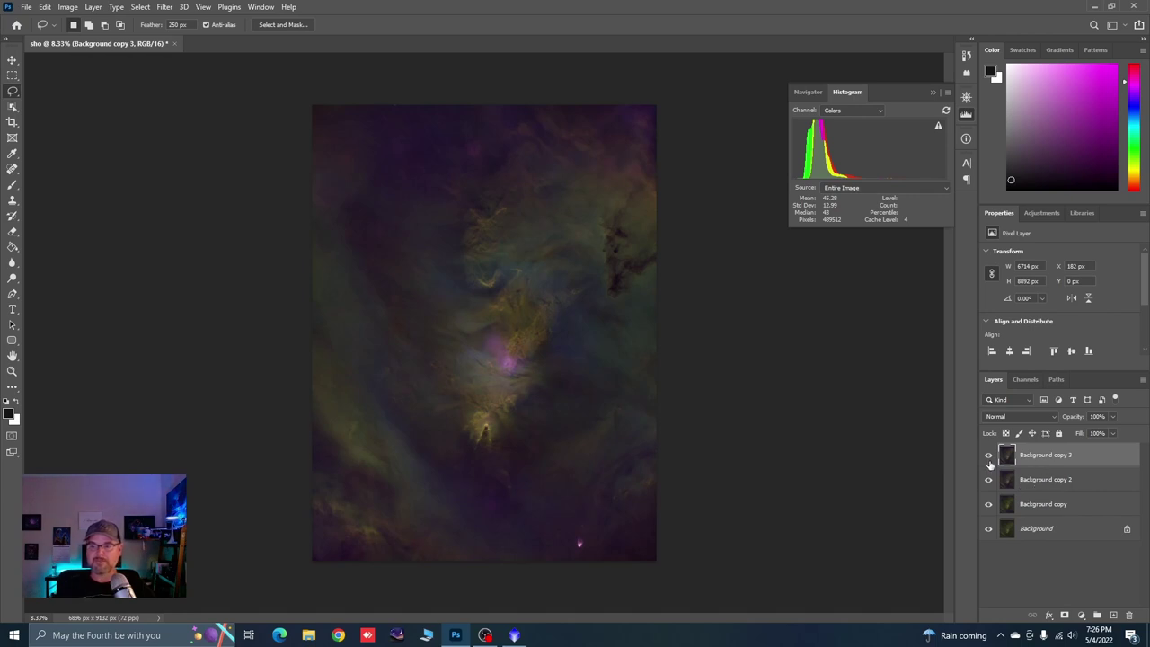
click(139, 7)
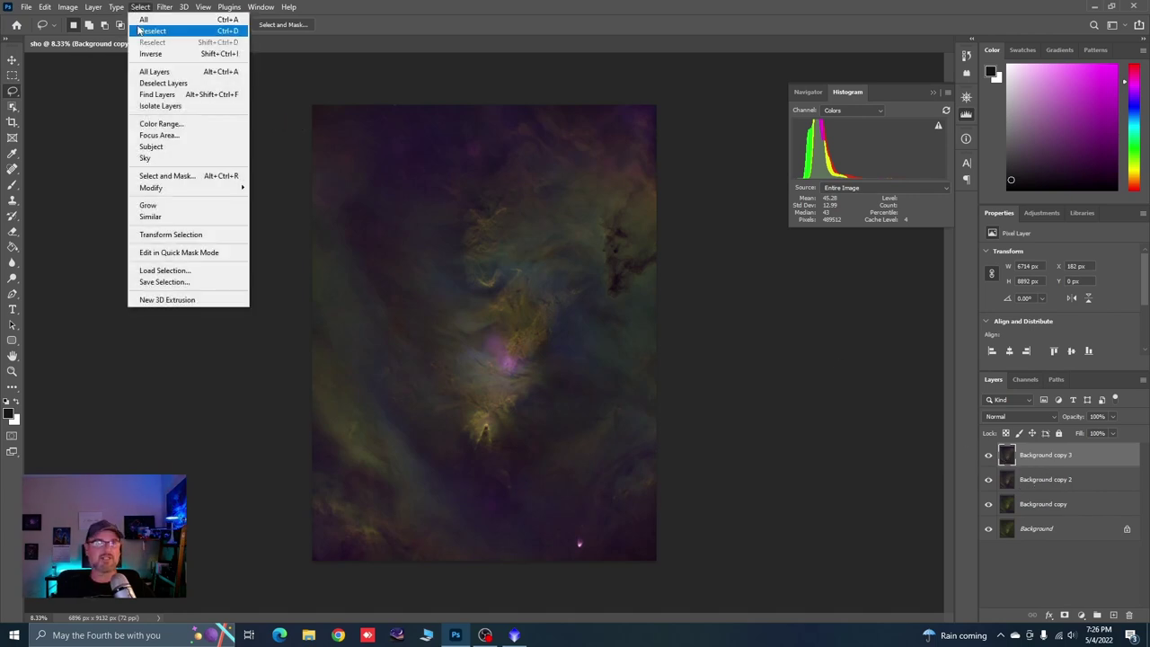
click(155, 27)
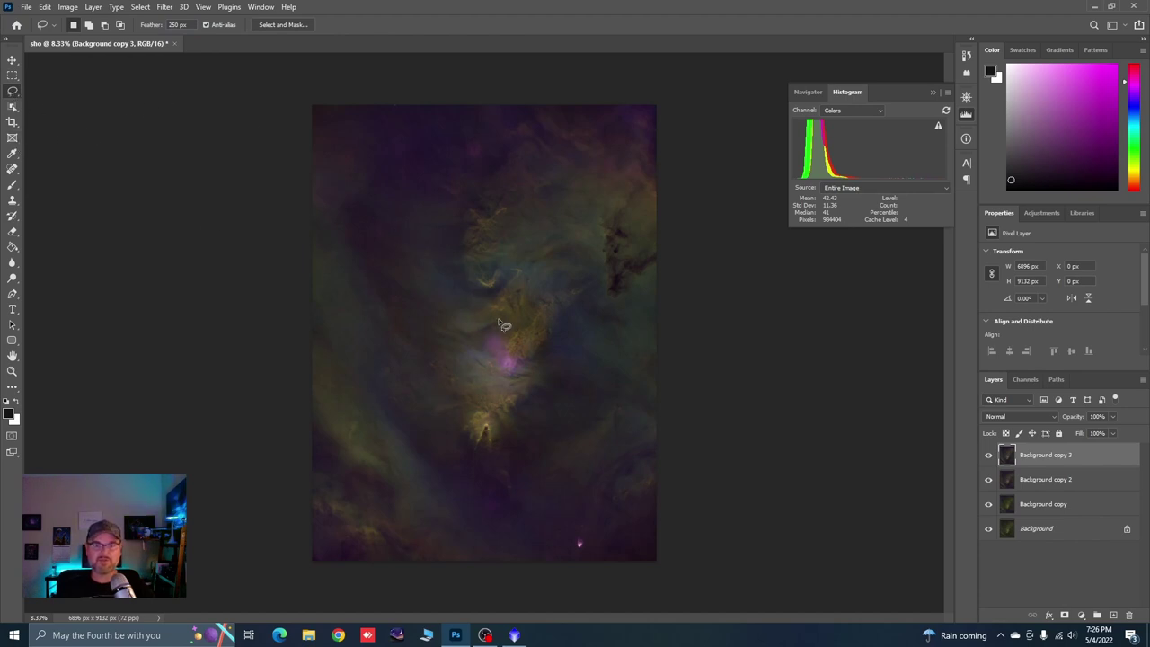
Lasso a loose selection around the nebula's bright core and hide its outline.
scroll(569, 339, up, 4)
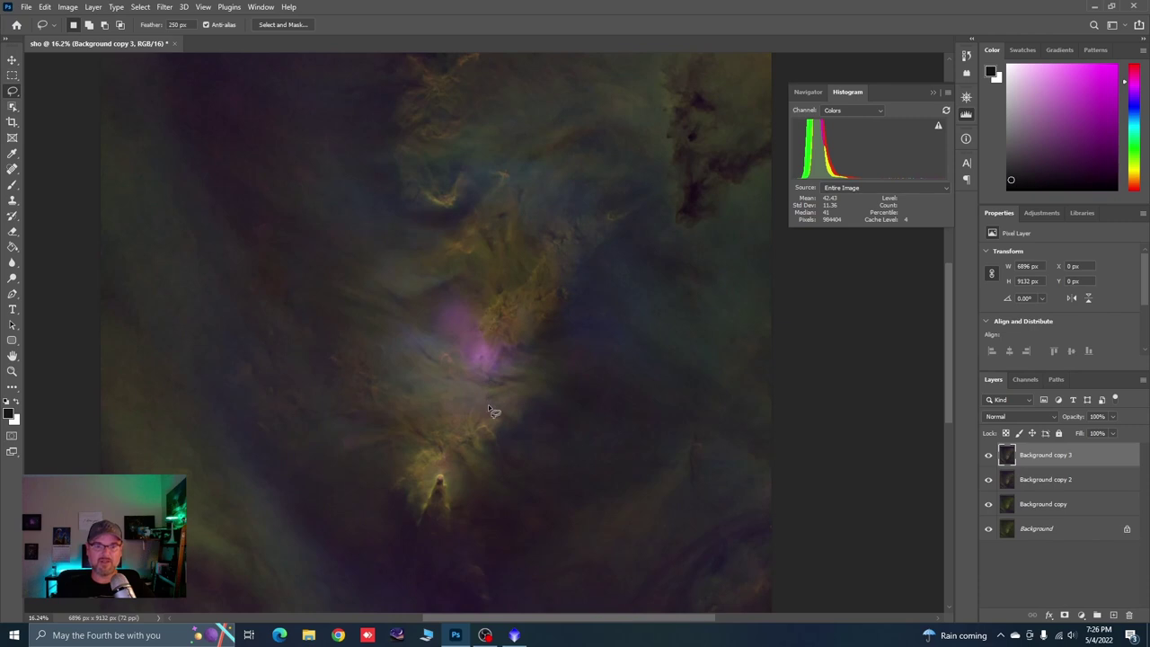
scroll(521, 260, down, 2)
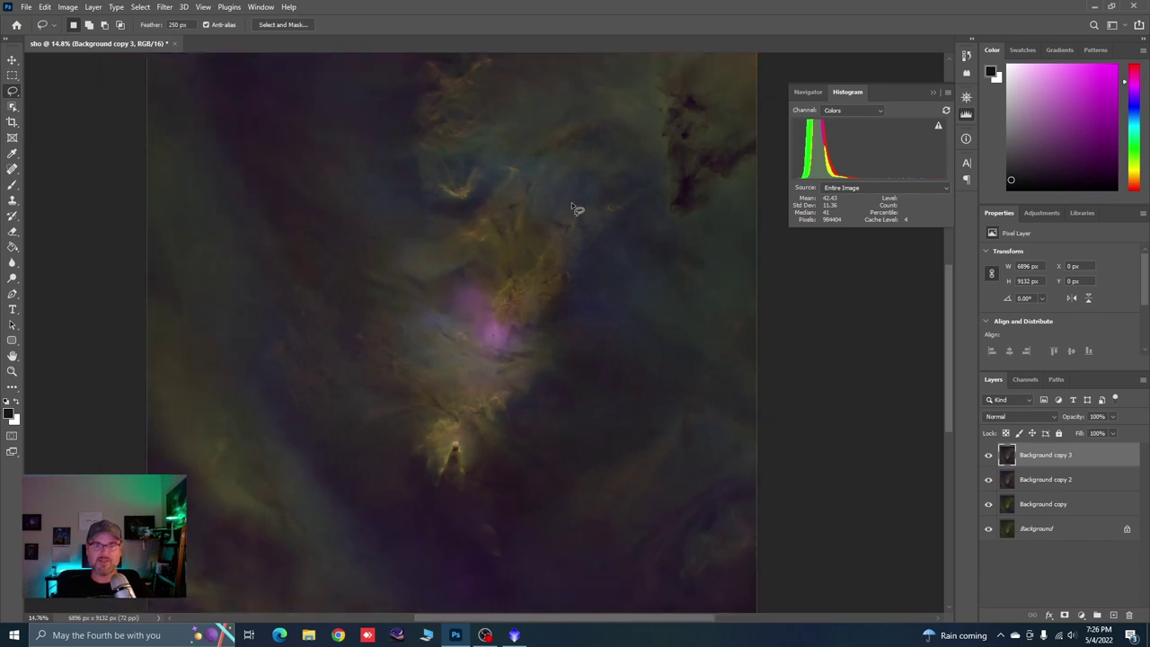
mouse_move(572, 200)
mouse_down()
mouse_move(501, 261)
mouse_move(450, 263)
mouse_move(379, 328)
mouse_move(393, 409)
mouse_move(389, 504)
mouse_move(471, 532)
mouse_move(501, 471)
mouse_move(543, 437)
mouse_move(624, 292)
mouse_move(641, 202)
mouse_move(601, 187)
mouse_move(568, 208)
mouse_up()
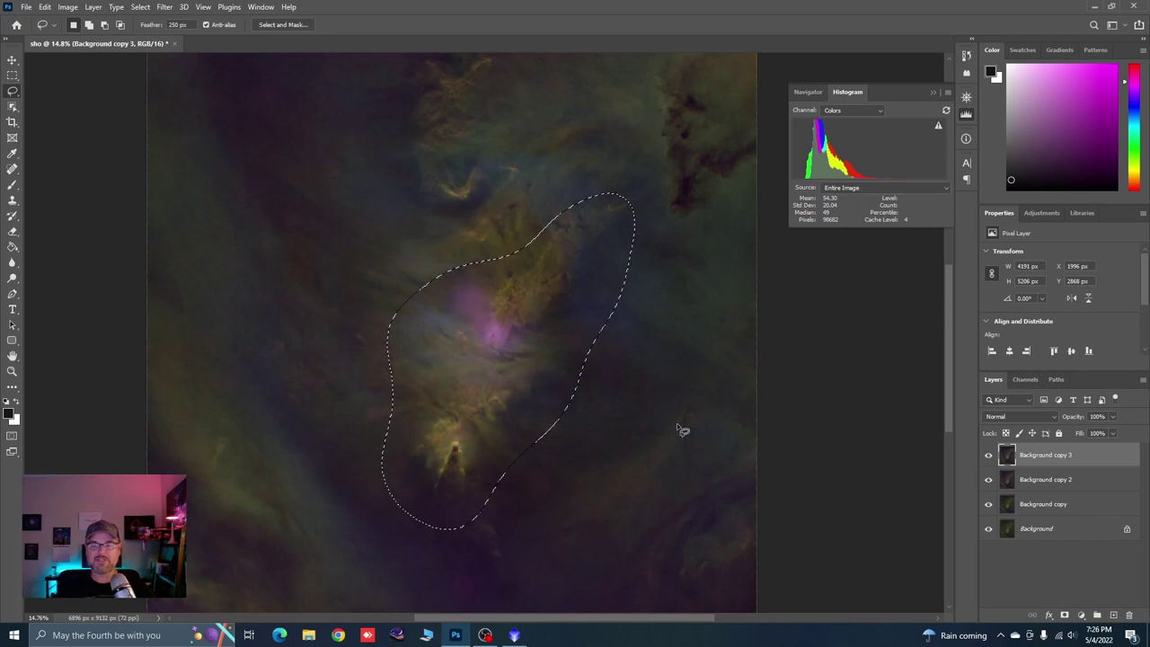
key(ctrl+d)
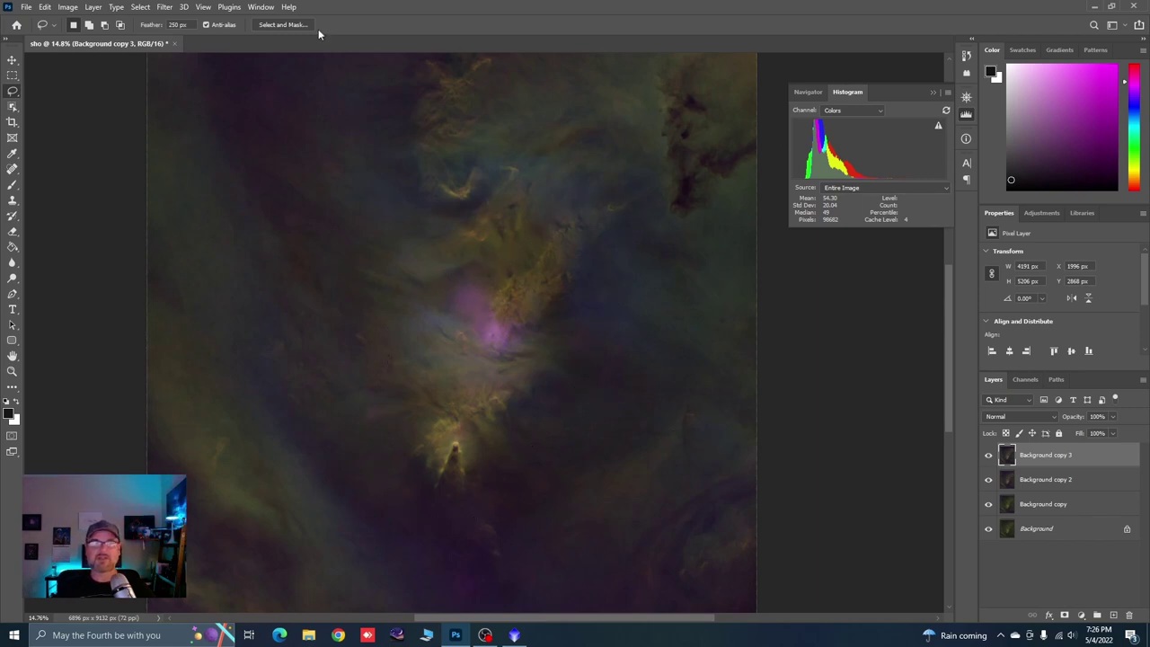
In Levels, set Red to black 15, midtone 1.13 and Green to black 10, midtone 1.14.
click(68, 7)
mouse_move(87, 38)
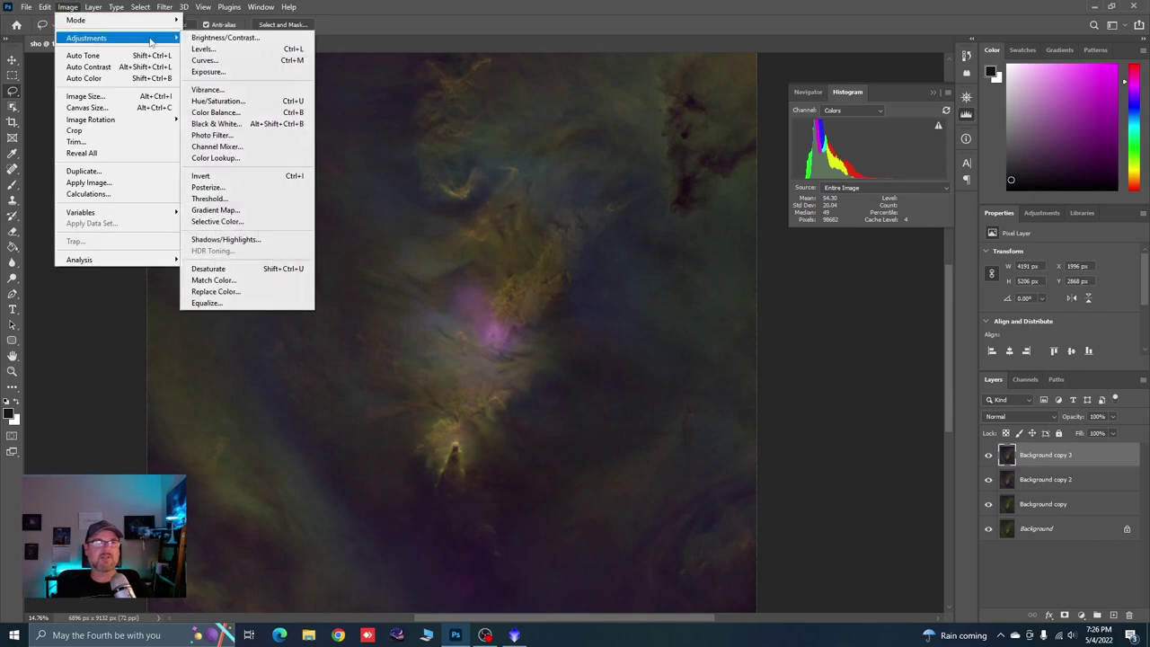
click(211, 49)
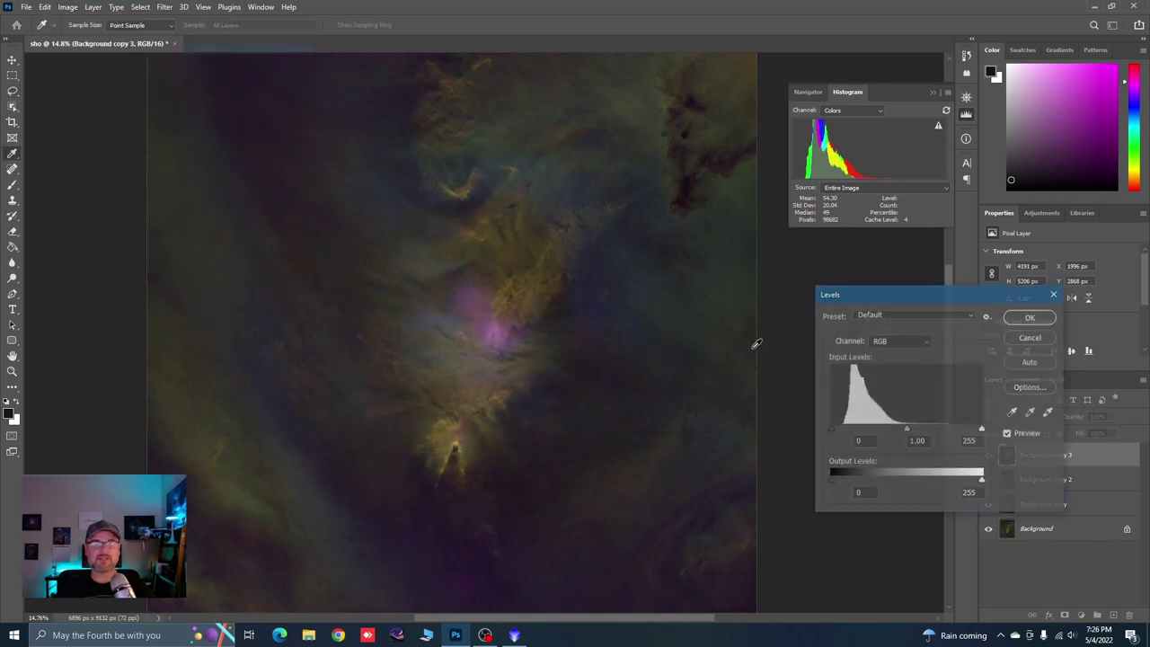
click(925, 342)
click(886, 361)
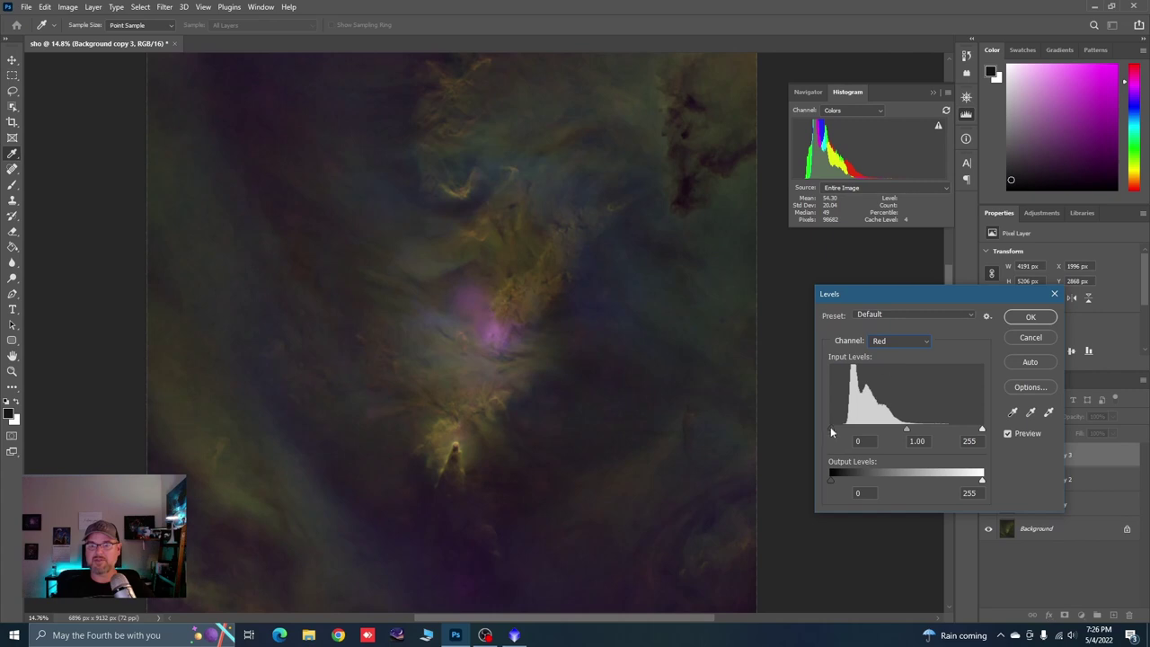
drag(830, 429, 839, 429)
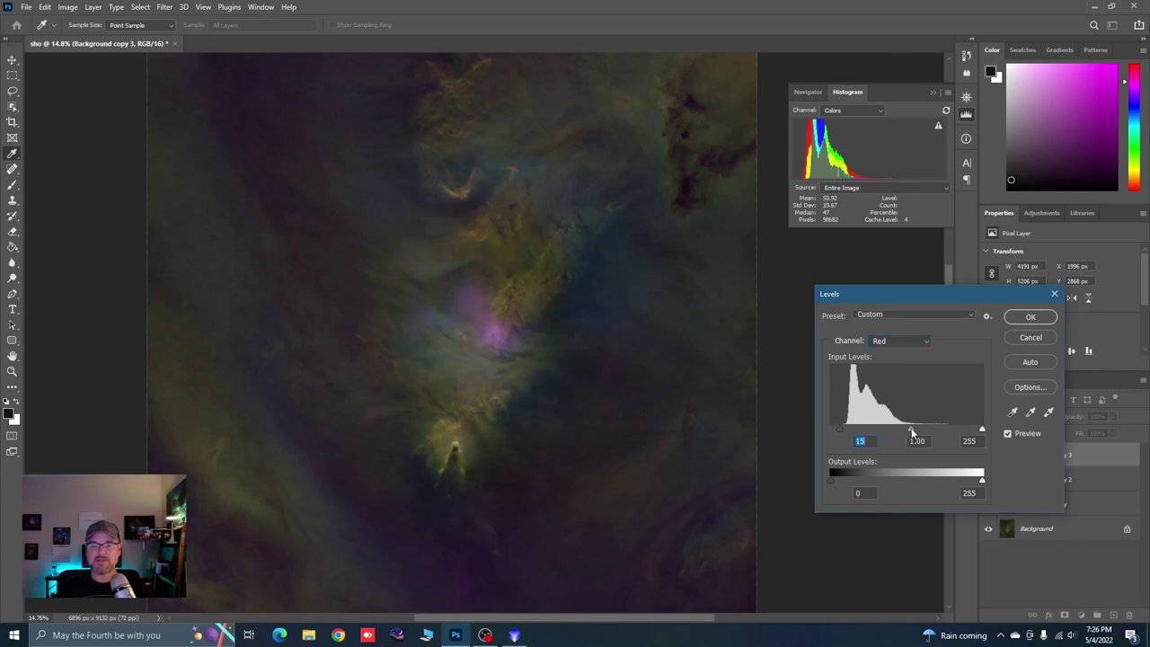
drag(911, 431, 906, 435)
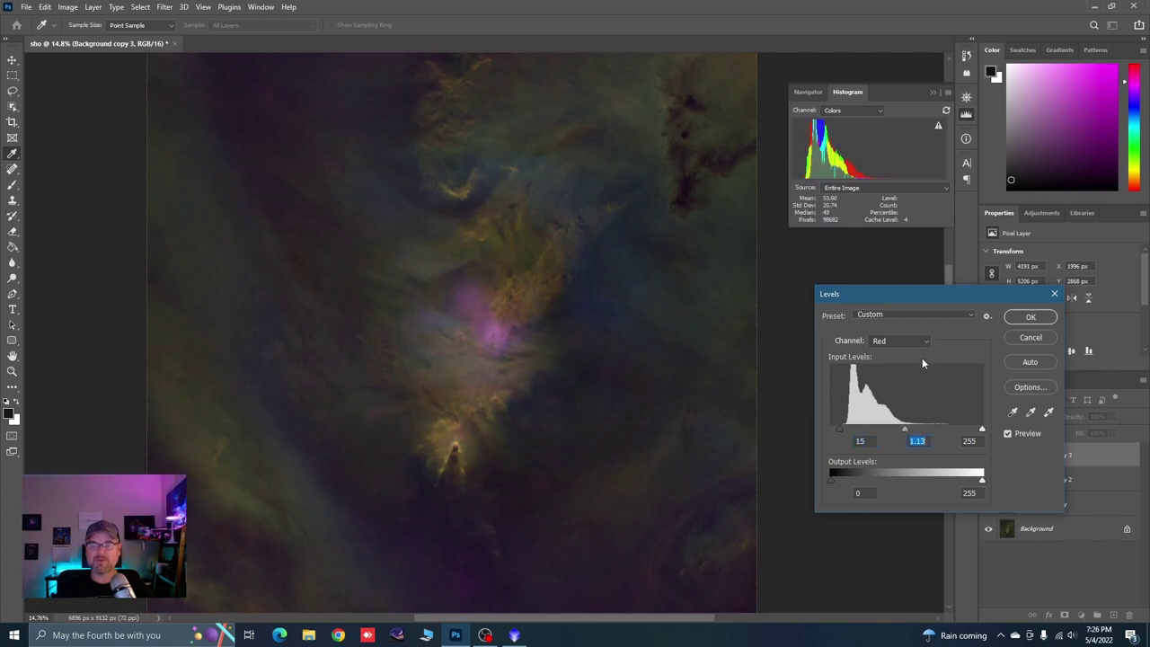
click(891, 341)
click(878, 374)
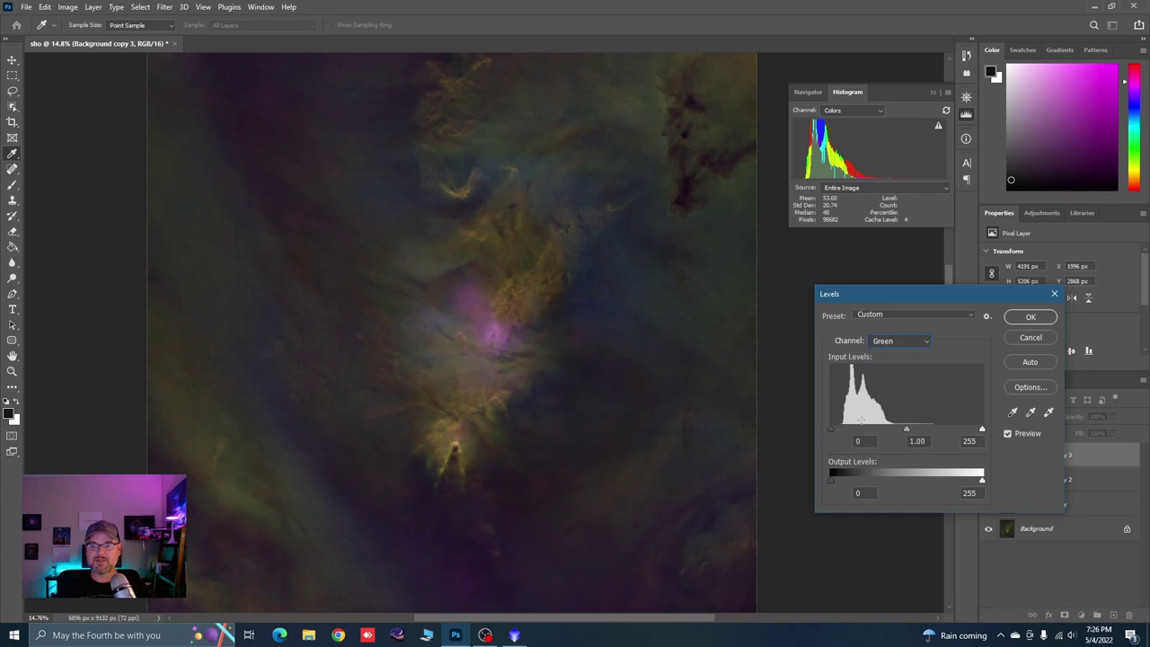
drag(830, 434, 836, 428)
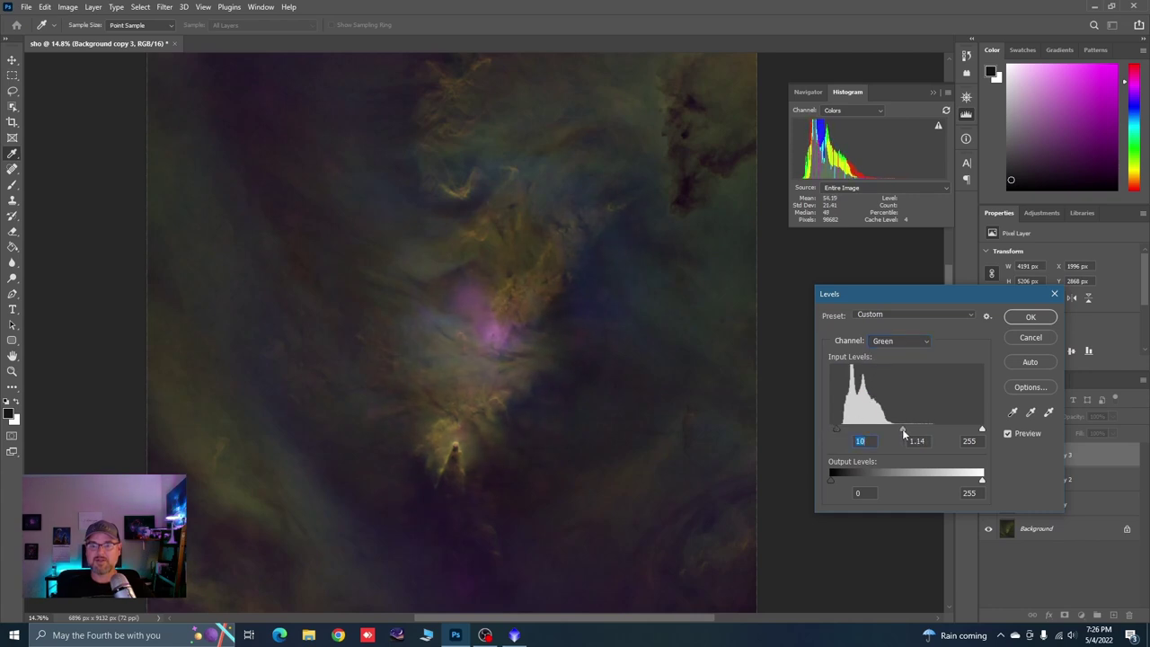
drag(909, 430, 902, 429)
Set Blue to black 12, midtone 1.30, compare with the original, and apply the Levels.
click(925, 342)
click(880, 383)
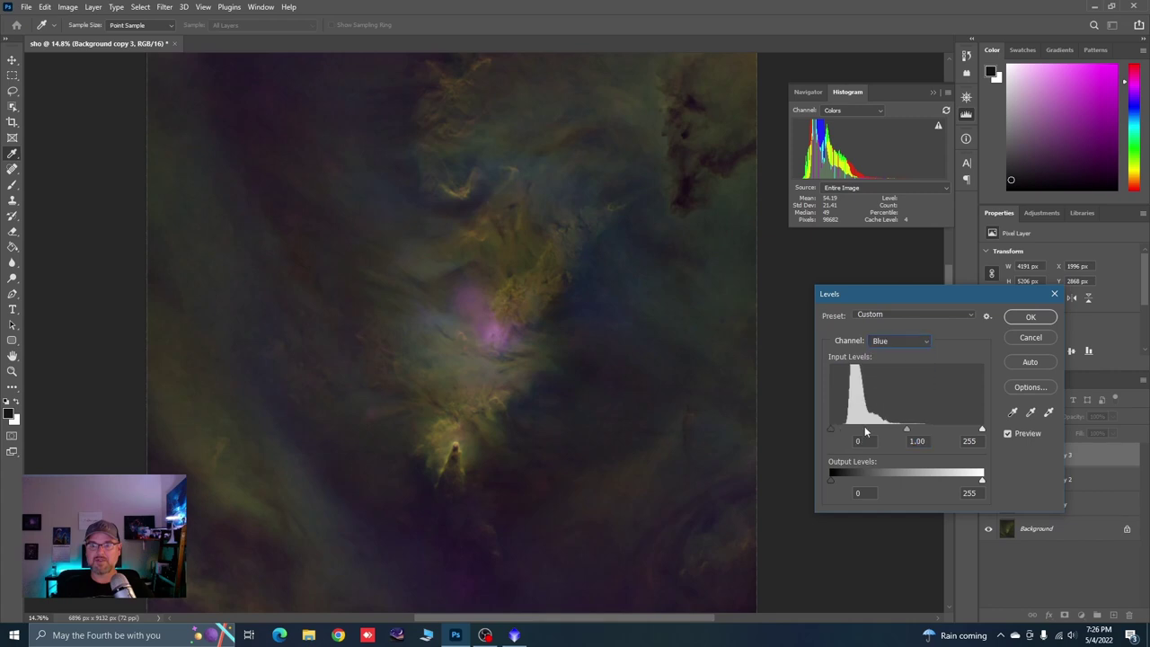
drag(832, 429, 837, 428)
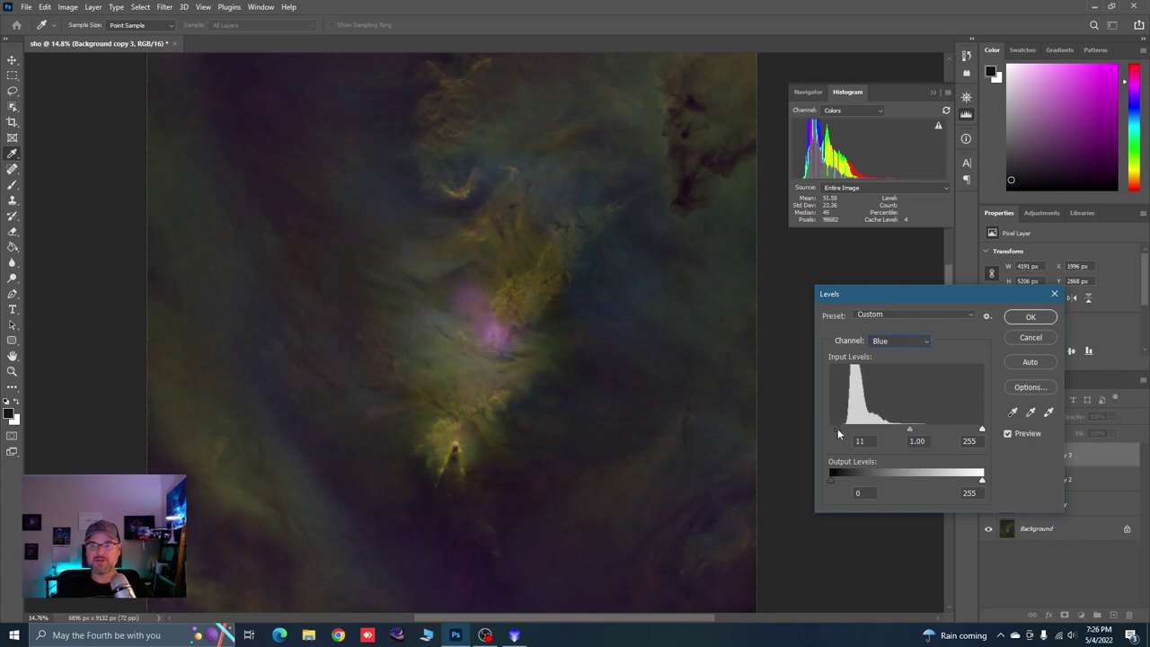
drag(910, 430, 897, 431)
click(1008, 435)
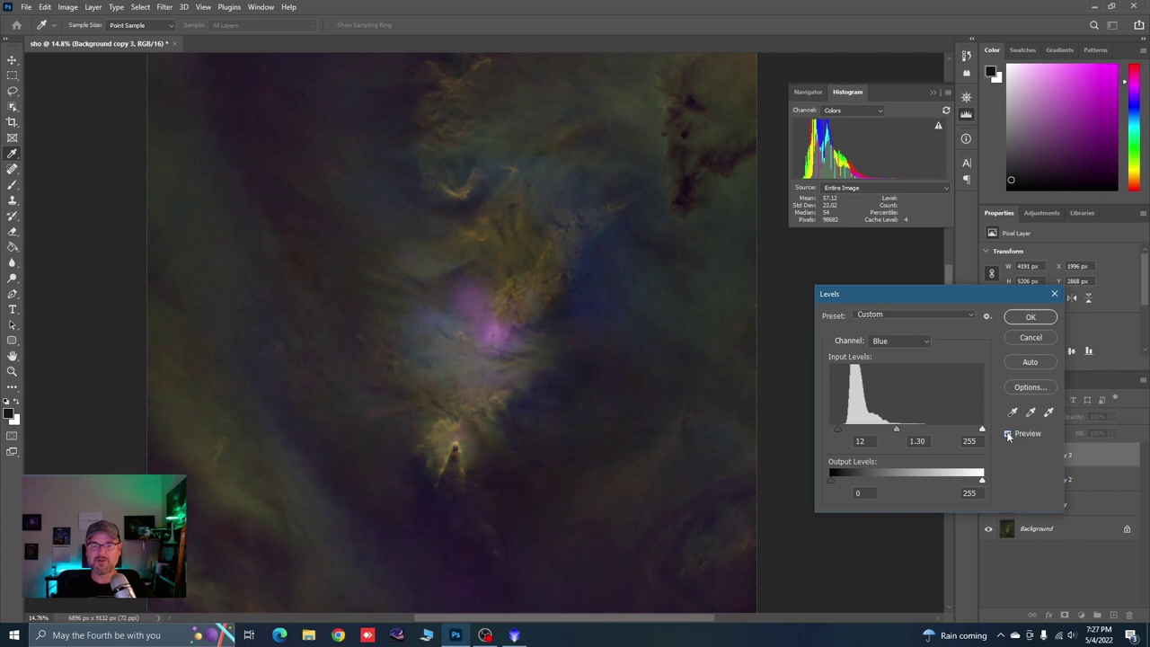
click(1033, 317)
key(l)
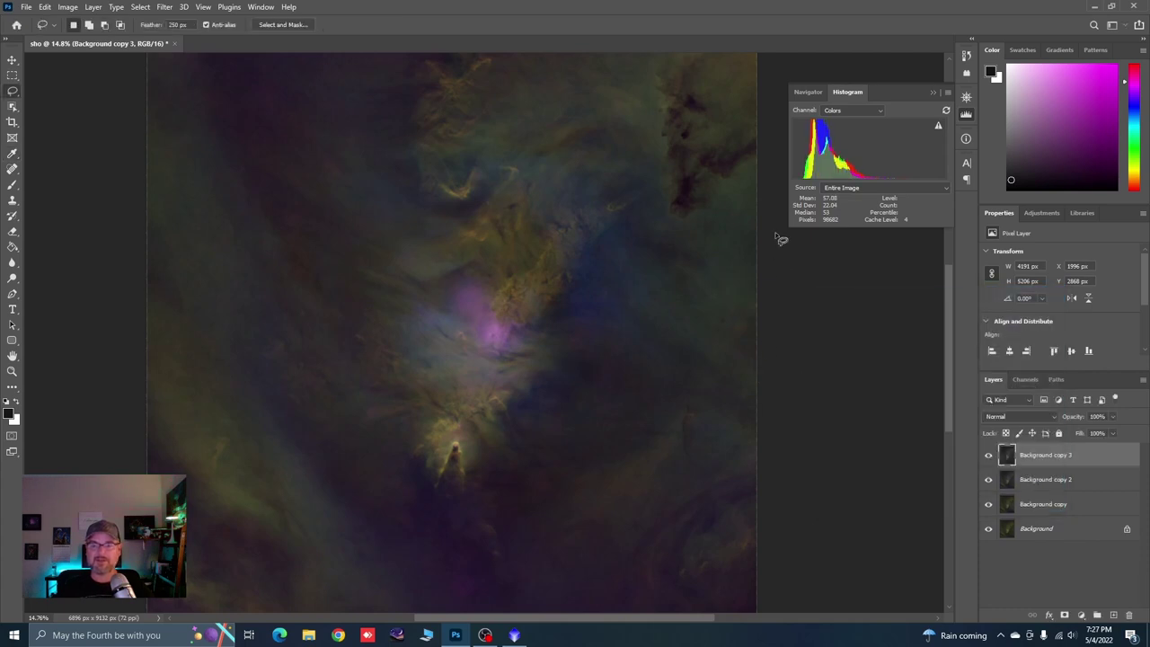
Close the histogram panel and assign the Adobe RGB (1998) profile to the document.
click(932, 93)
scroll(437, 187, down, 5)
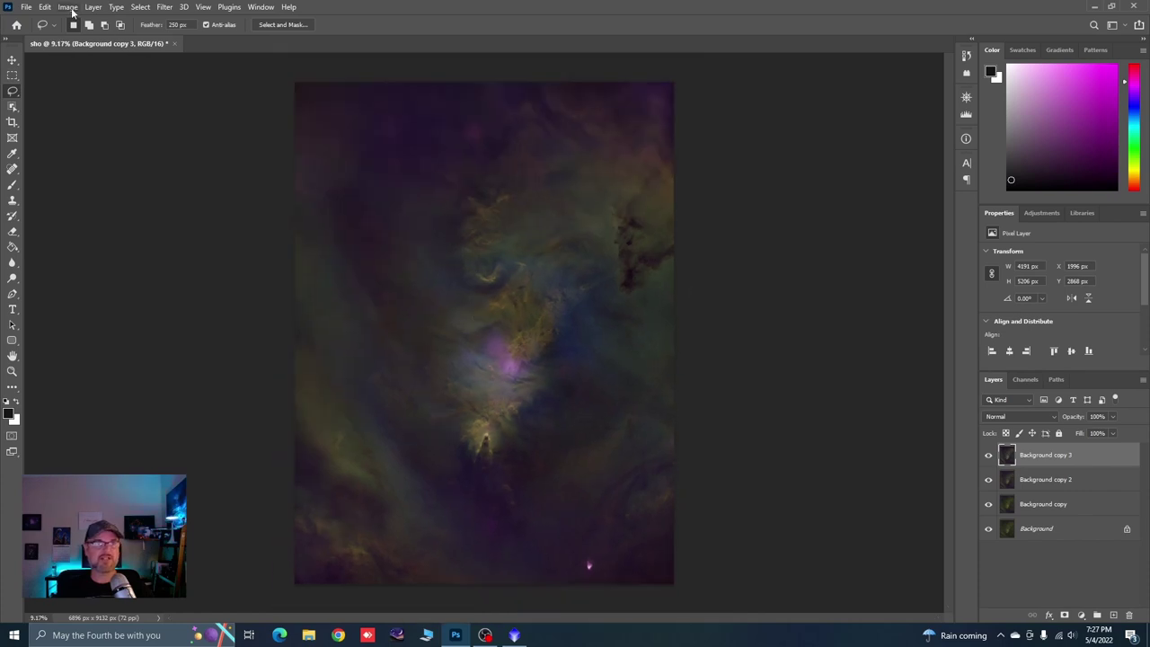
click(44, 7)
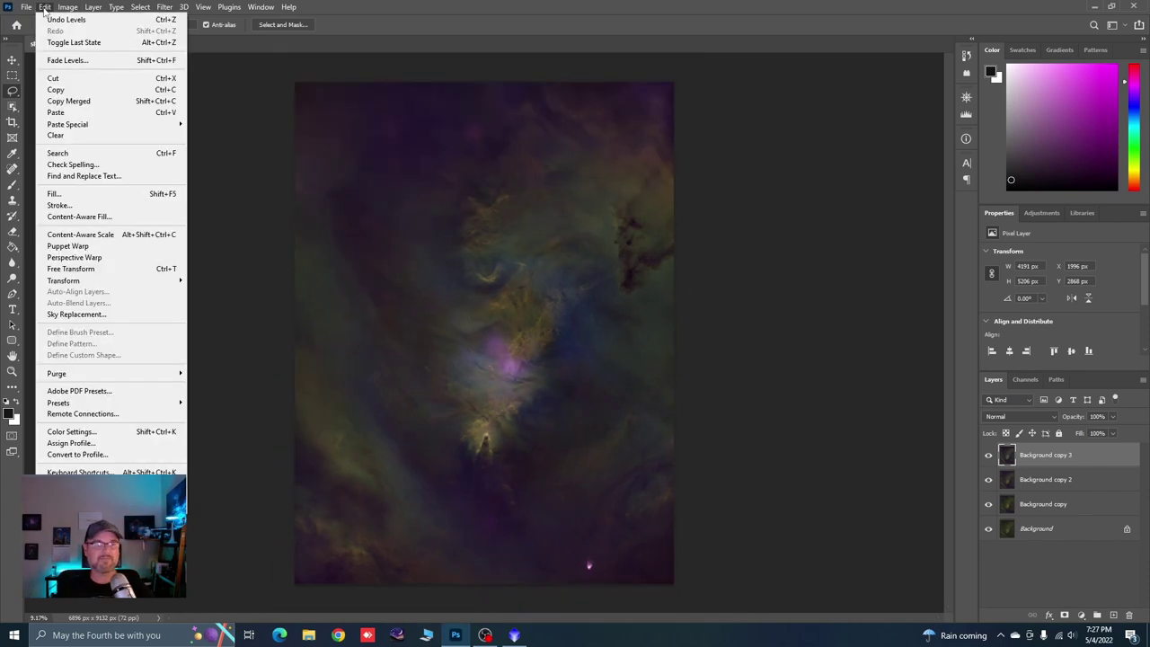
click(90, 443)
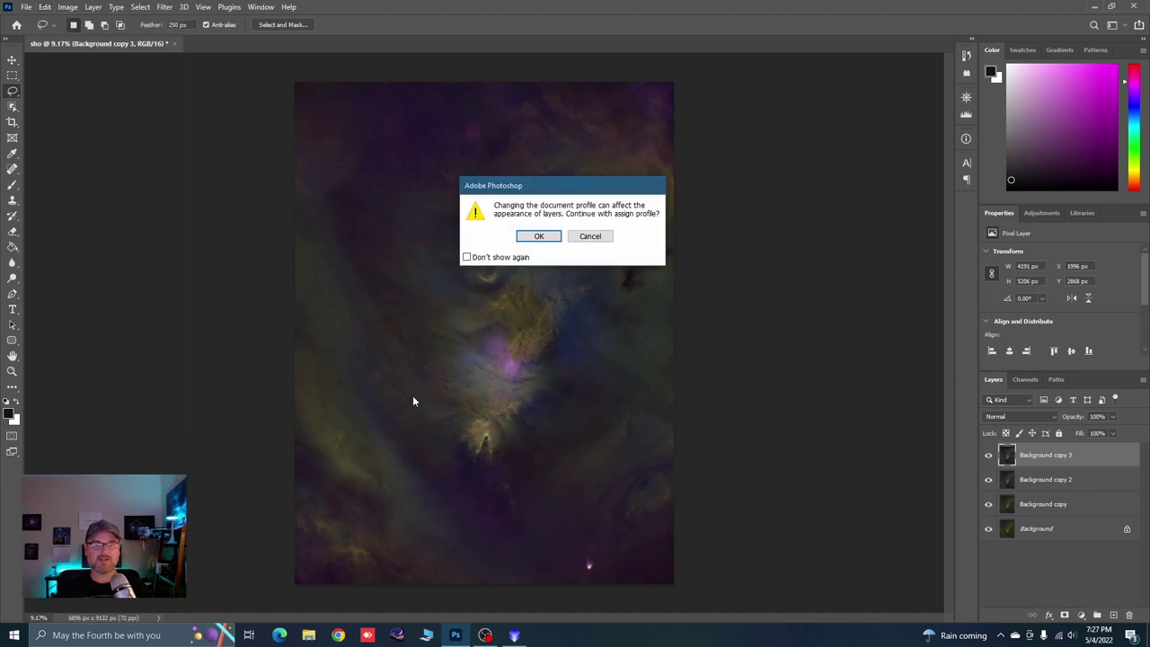
click(546, 236)
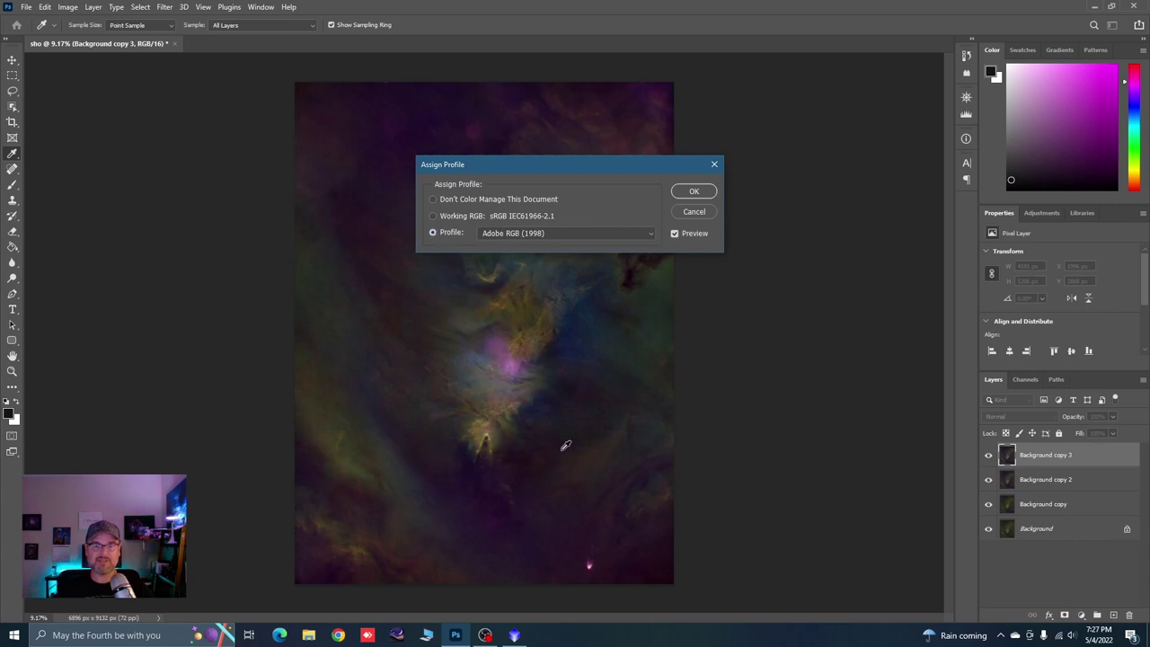
click(694, 191)
key(l)
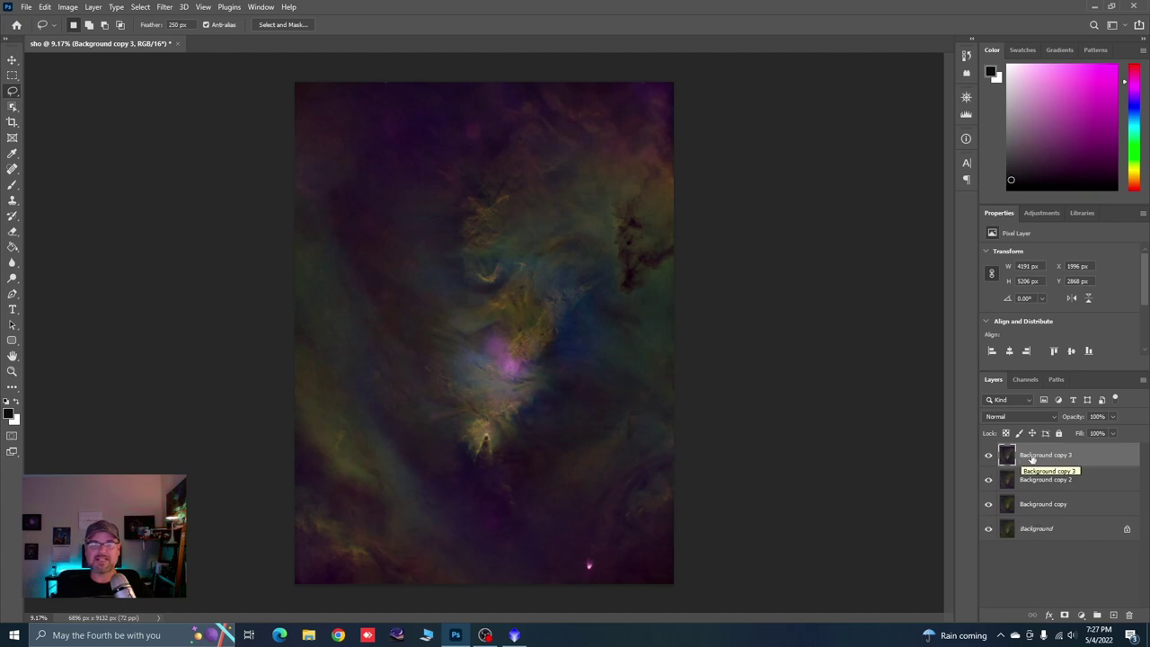
Drop the nebula core selection and duplicate Background copy 3 as Background copy 4.
click(140, 6)
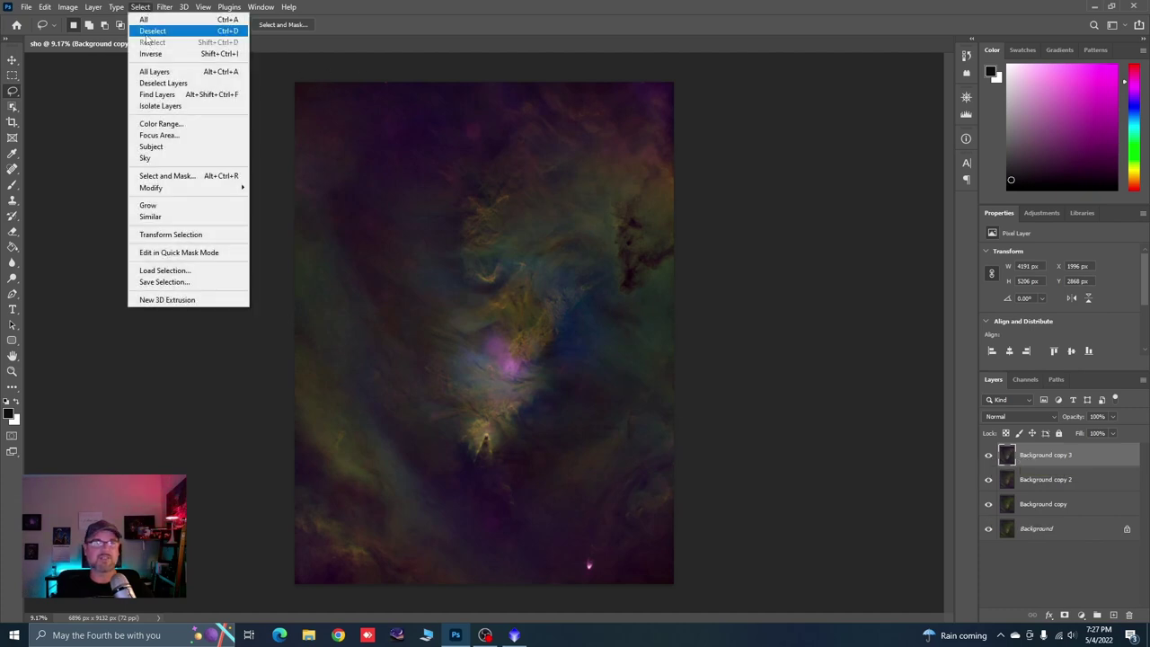
click(150, 33)
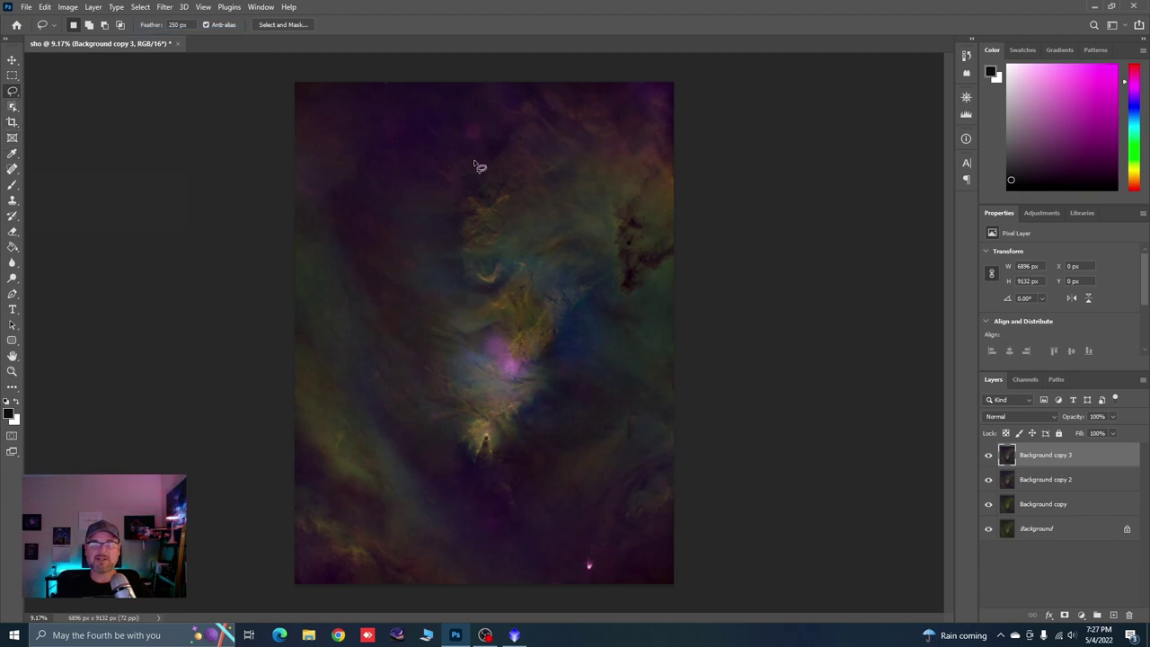
drag(1038, 456, 1112, 614)
Lasso the upper nebula, hide the selection outline, and reopen the histogram.
scroll(517, 130, up, 3)
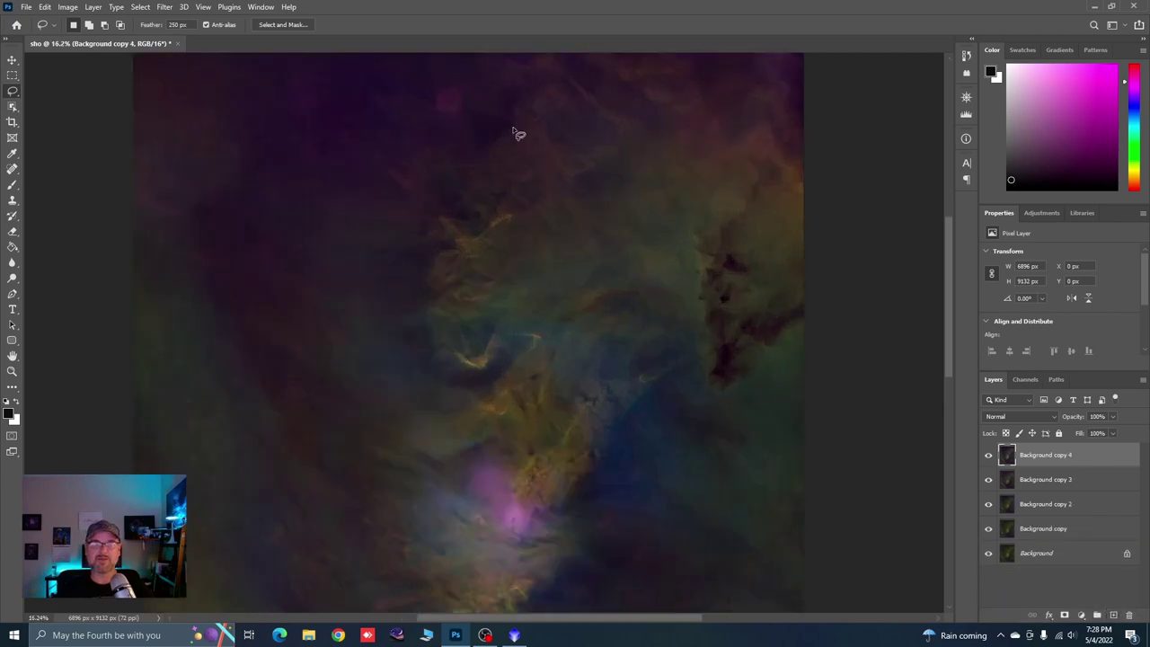
scroll(519, 130, down, 1)
mouse_move(516, 93)
mouse_down()
mouse_move(403, 162)
mouse_move(391, 209)
mouse_move(414, 368)
mouse_move(520, 482)
mouse_move(581, 469)
mouse_move(667, 371)
mouse_move(628, 284)
mouse_move(655, 248)
mouse_move(653, 179)
mouse_move(598, 83)
mouse_move(540, 79)
mouse_move(511, 104)
mouse_up()
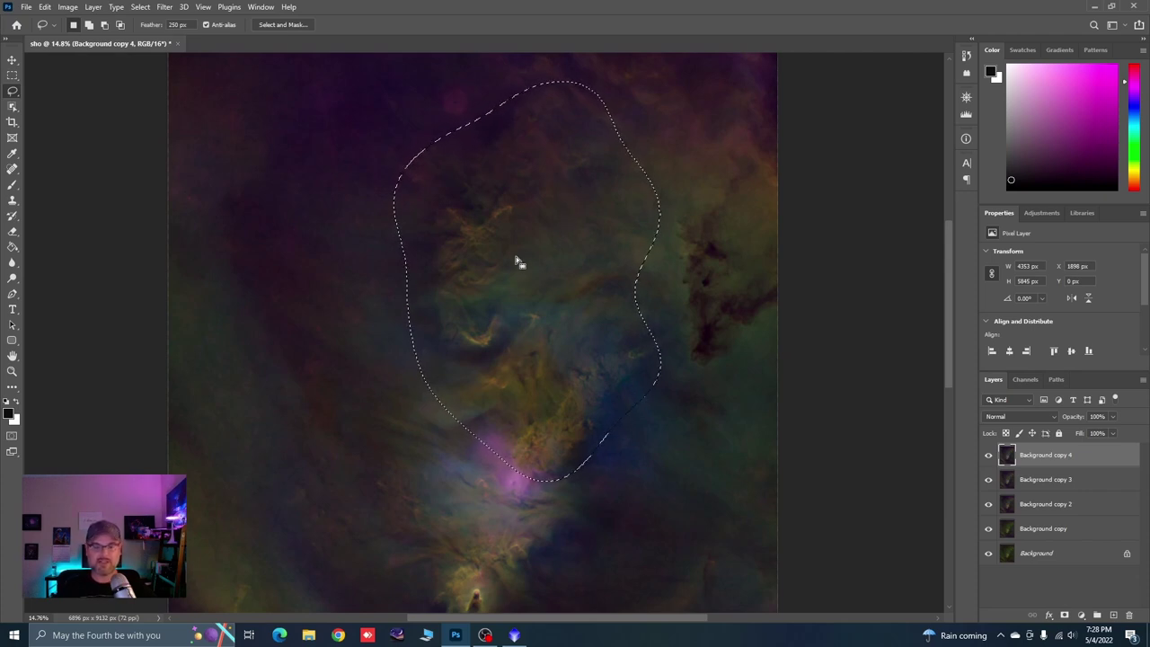
key(ctrl+d)
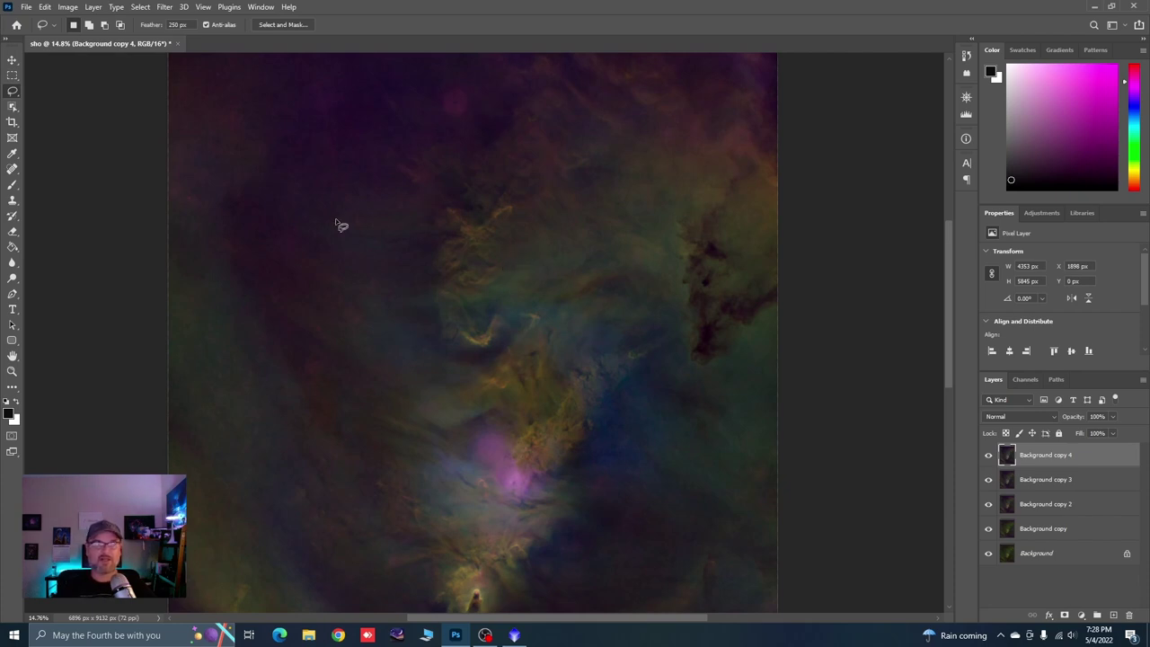
click(965, 116)
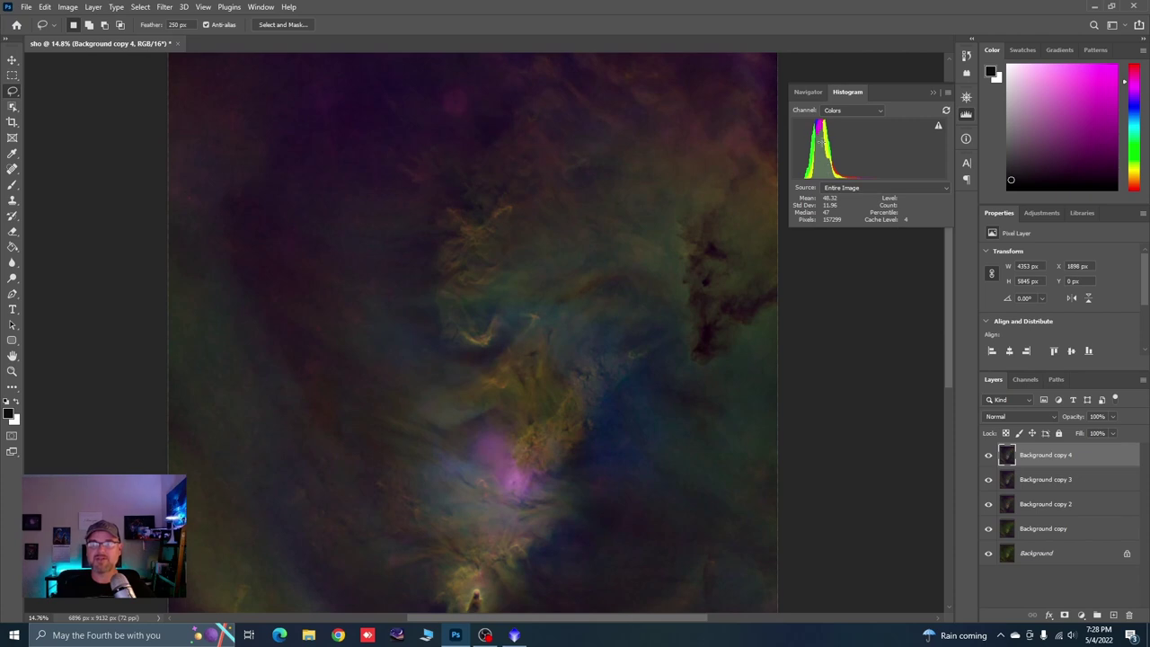
In Levels, set Red to black 9, midtone 1.10 and Green to black 11, midtone 1.1.
click(69, 8)
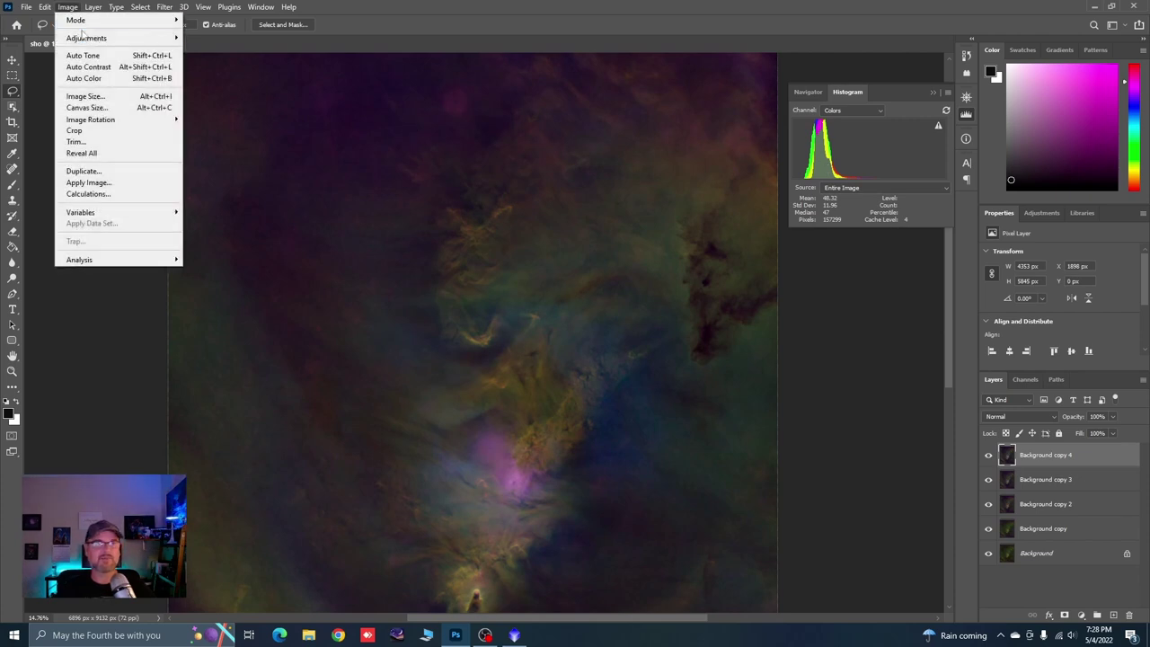
mouse_move(86, 38)
click(211, 48)
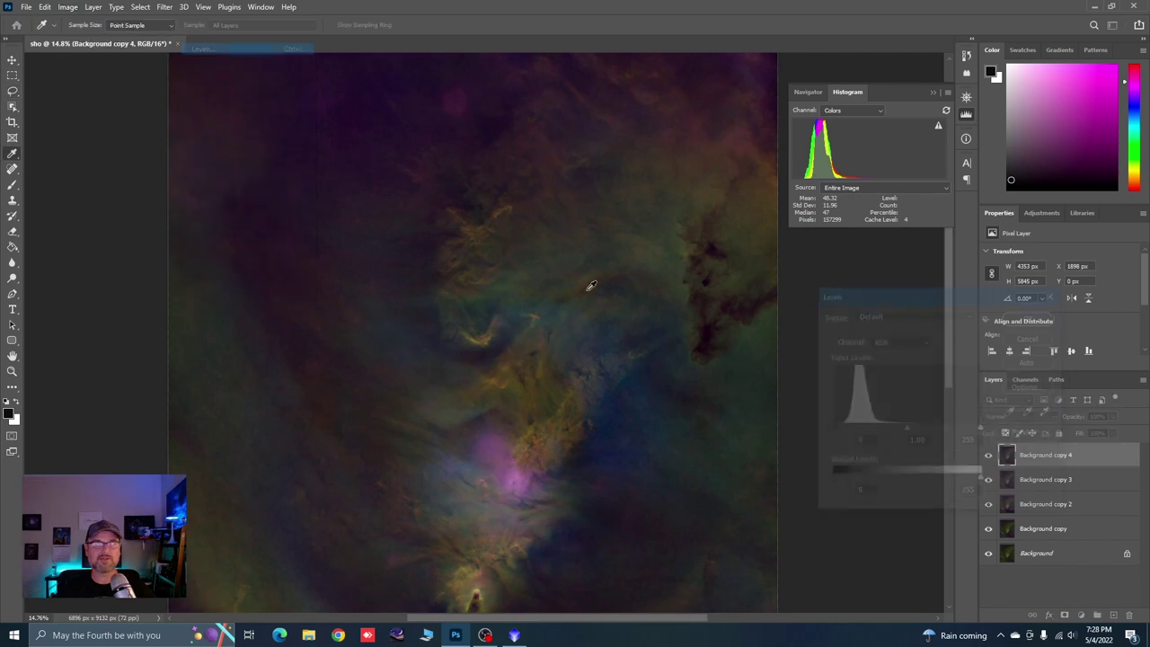
click(925, 341)
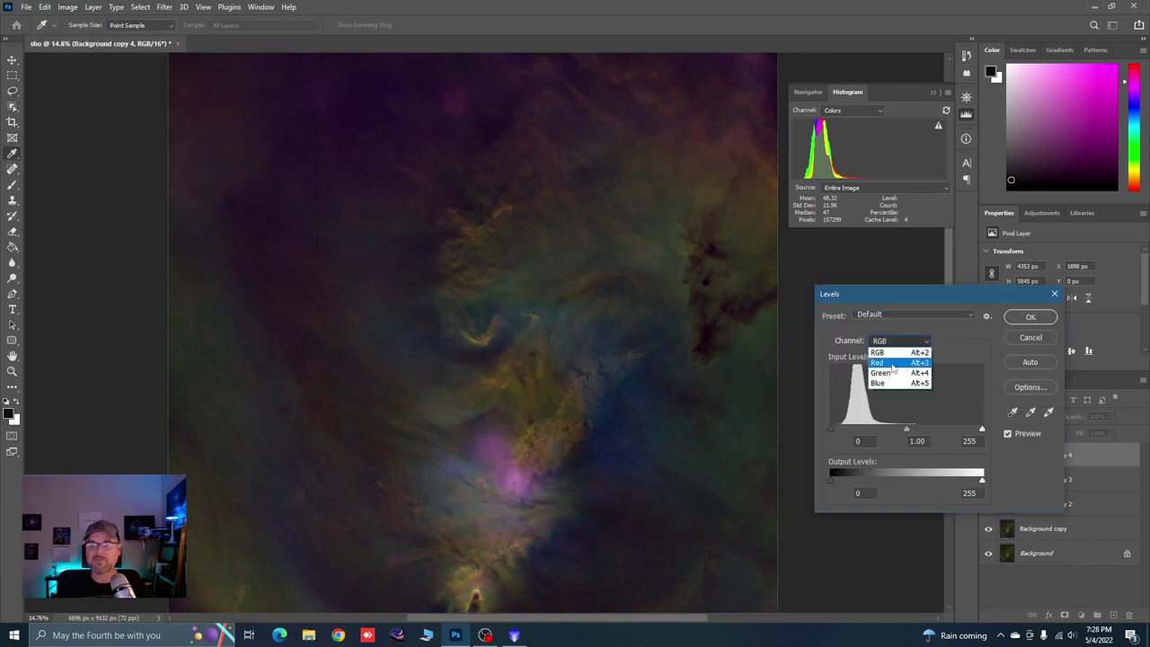
click(892, 364)
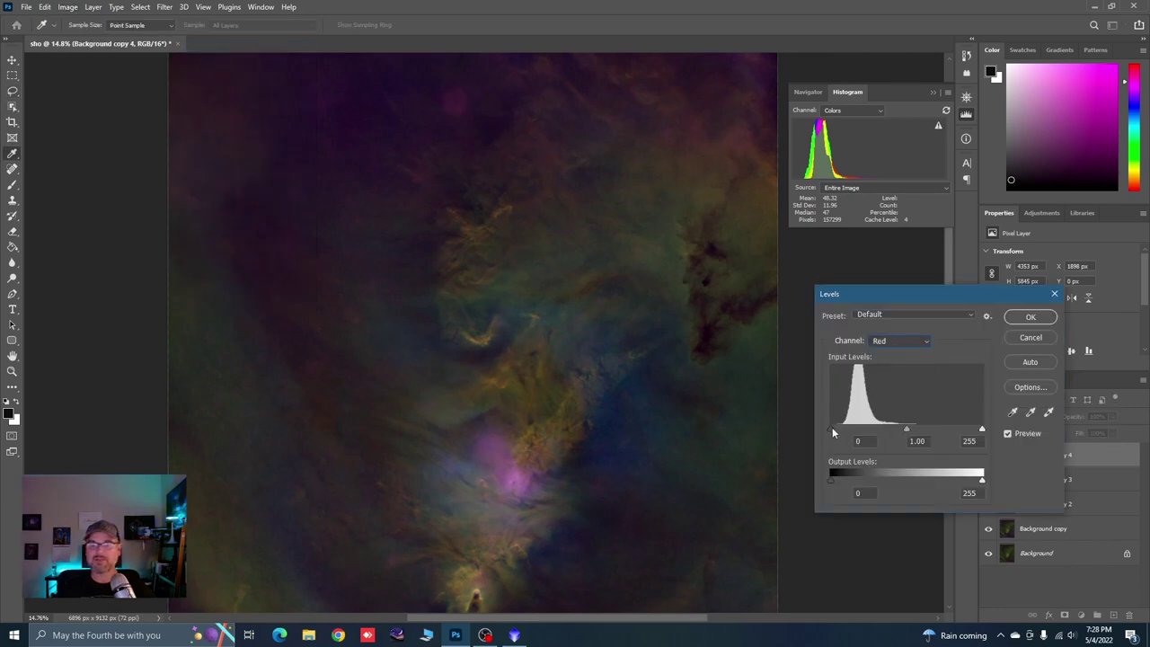
drag(832, 430, 836, 429)
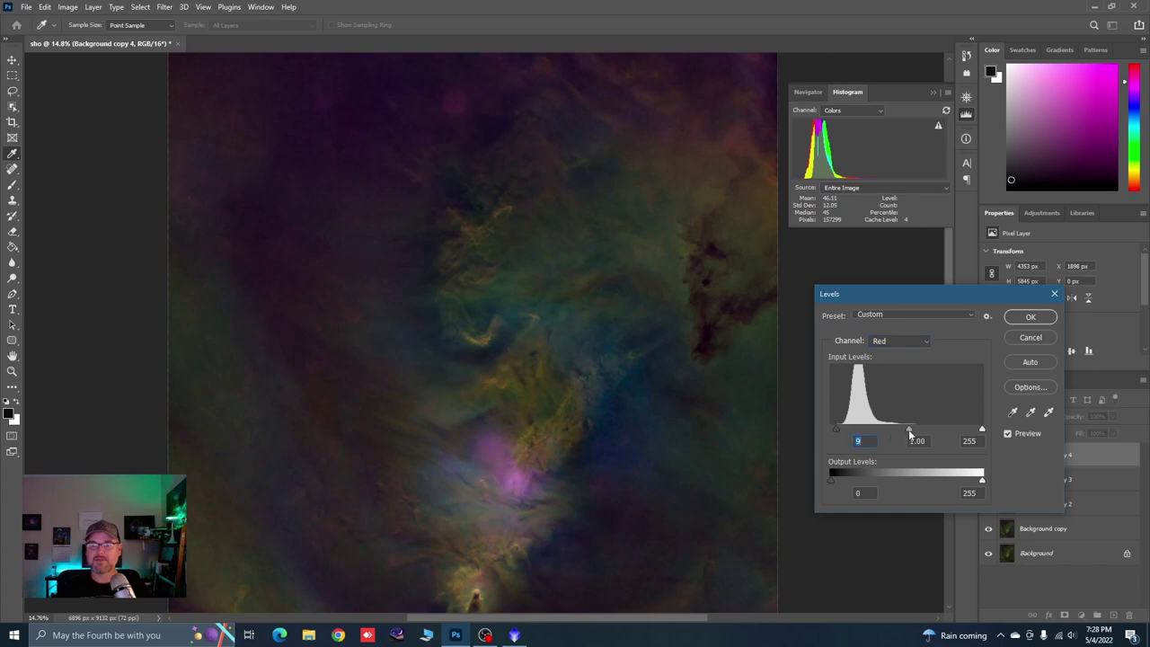
drag(910, 430, 903, 430)
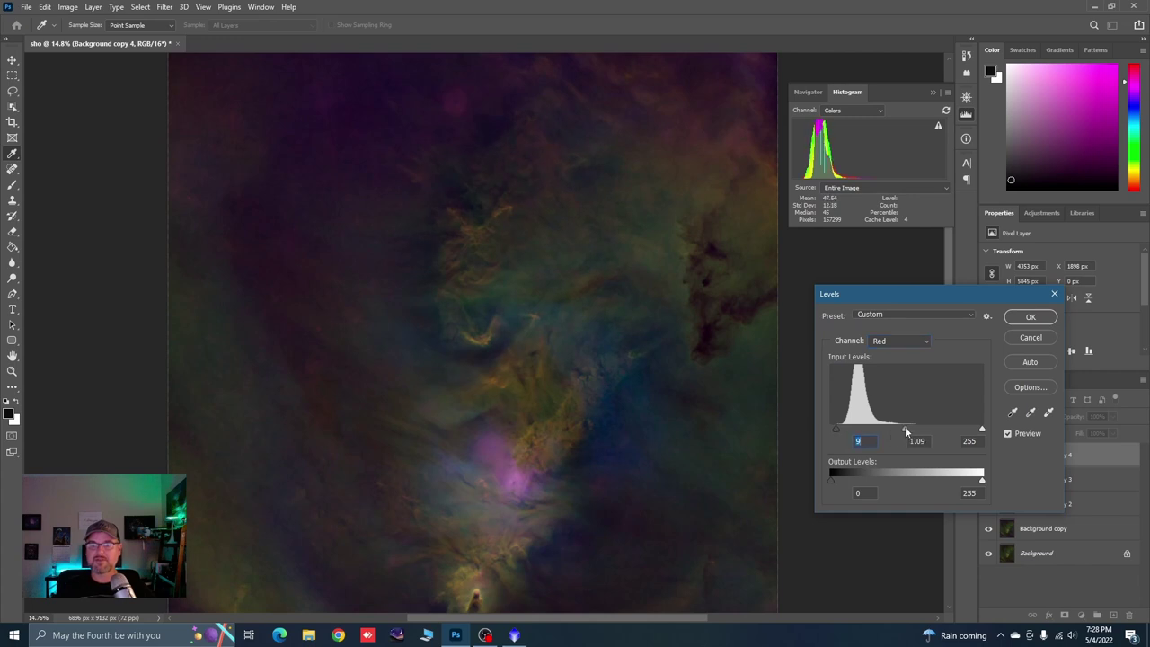
click(928, 341)
click(884, 368)
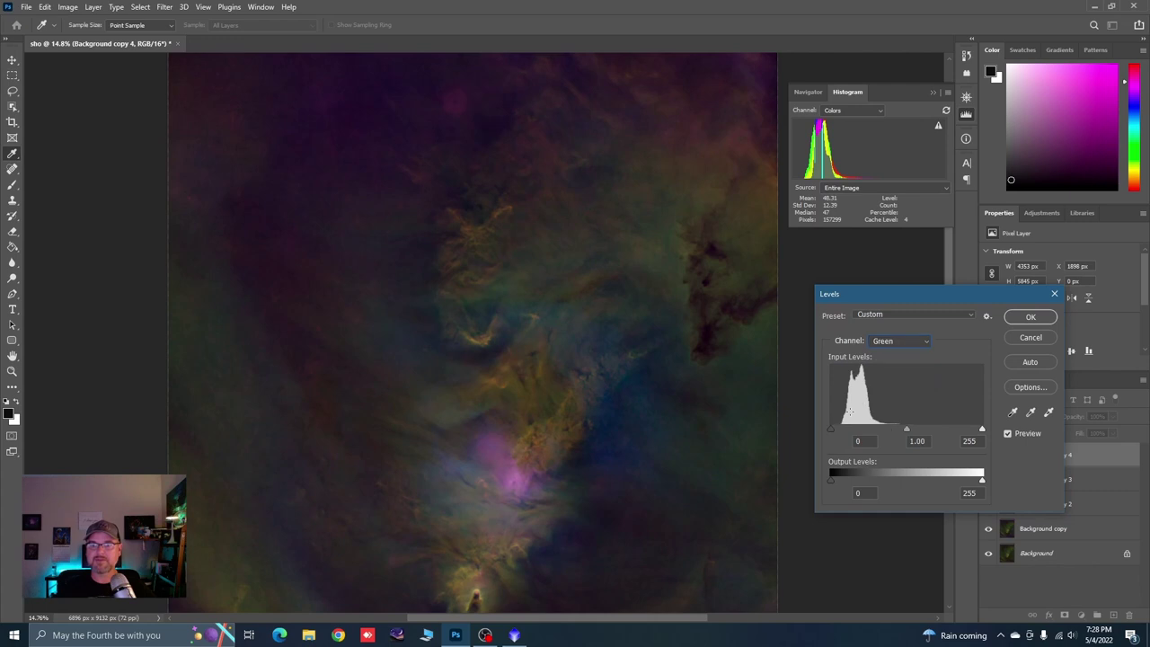
drag(832, 431, 835, 429)
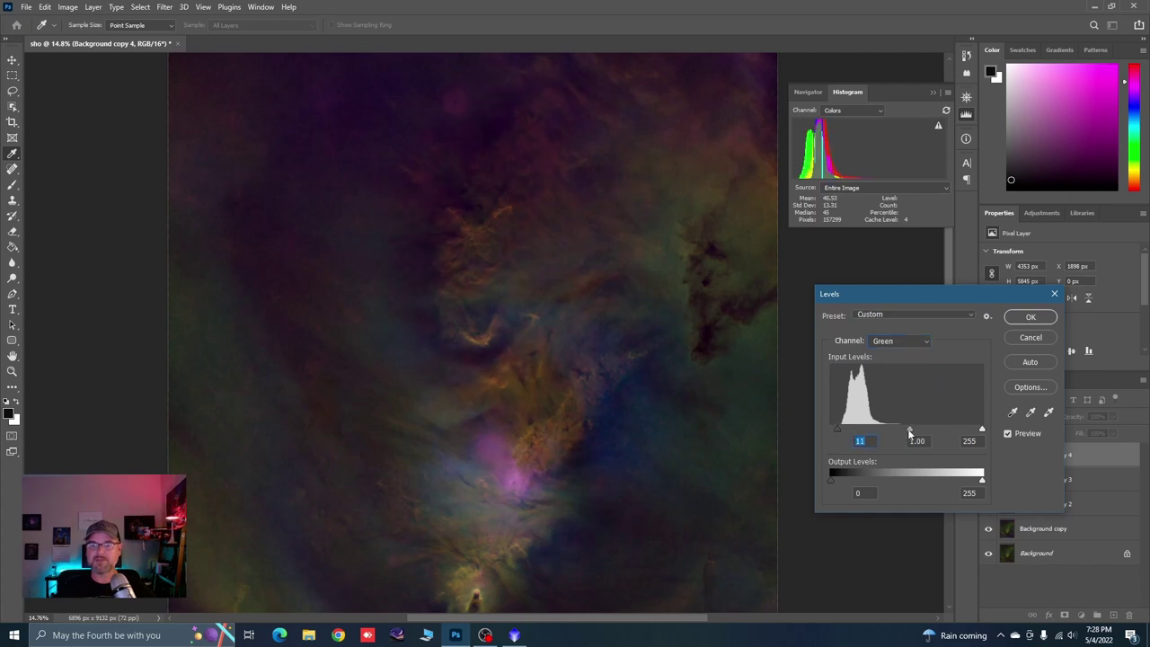
drag(909, 431, 905, 432)
Set Blue to black 17, midtone 1.35, compare with the original, and apply the Levels.
click(929, 341)
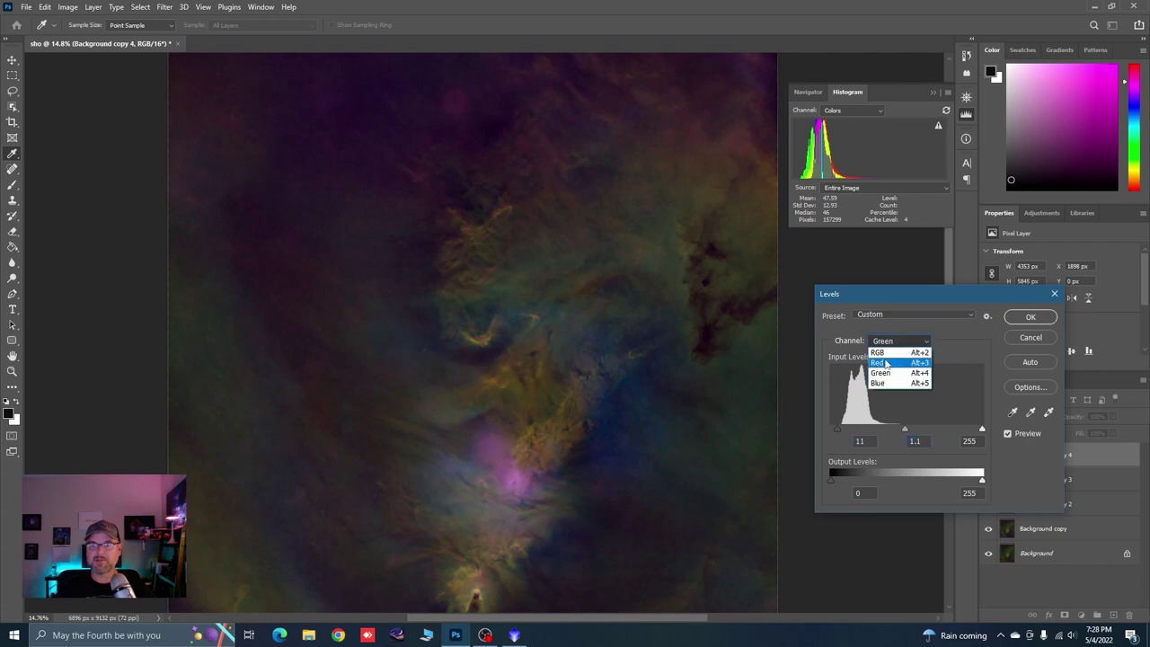
click(878, 384)
drag(830, 429, 840, 428)
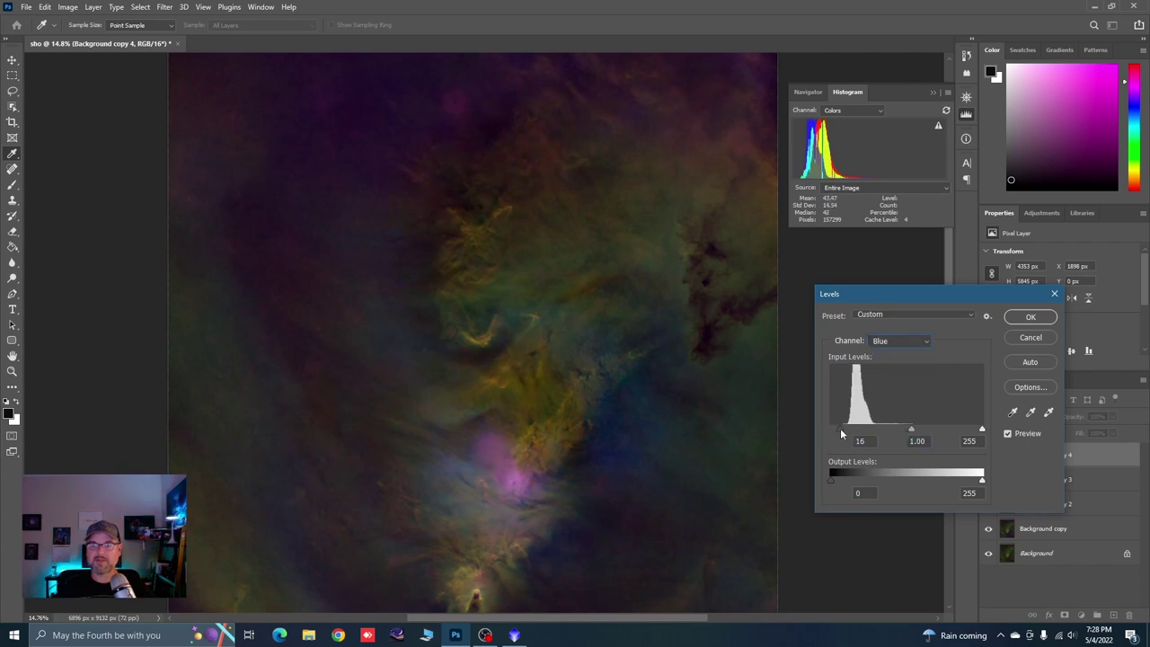
drag(911, 433, 897, 435)
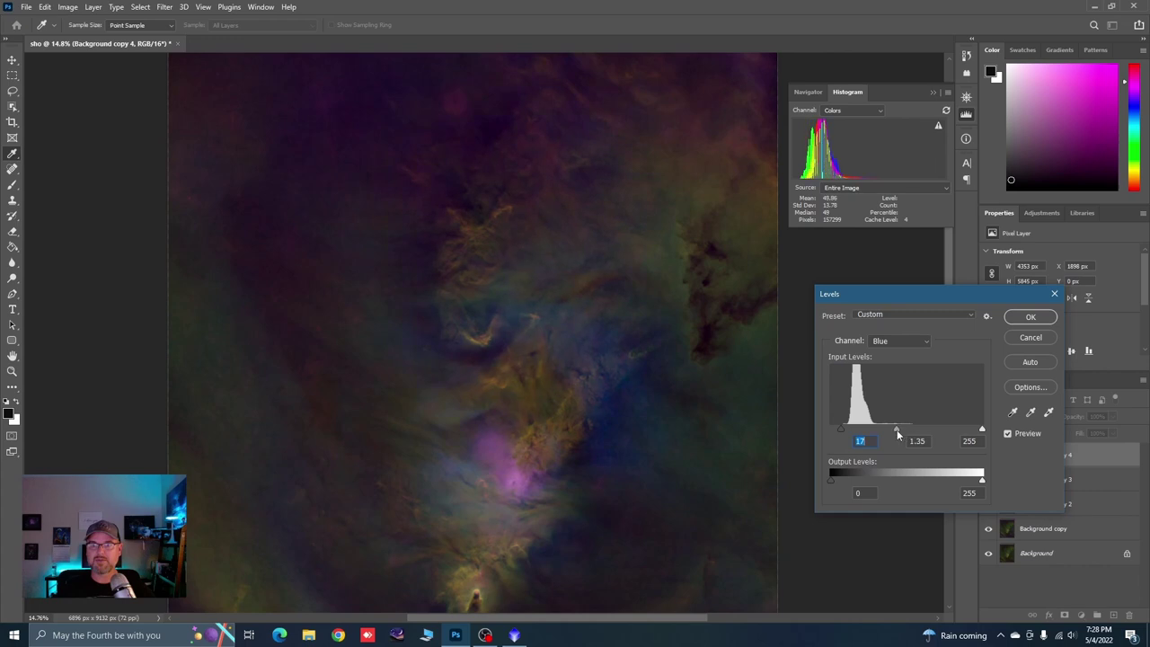
click(1006, 435)
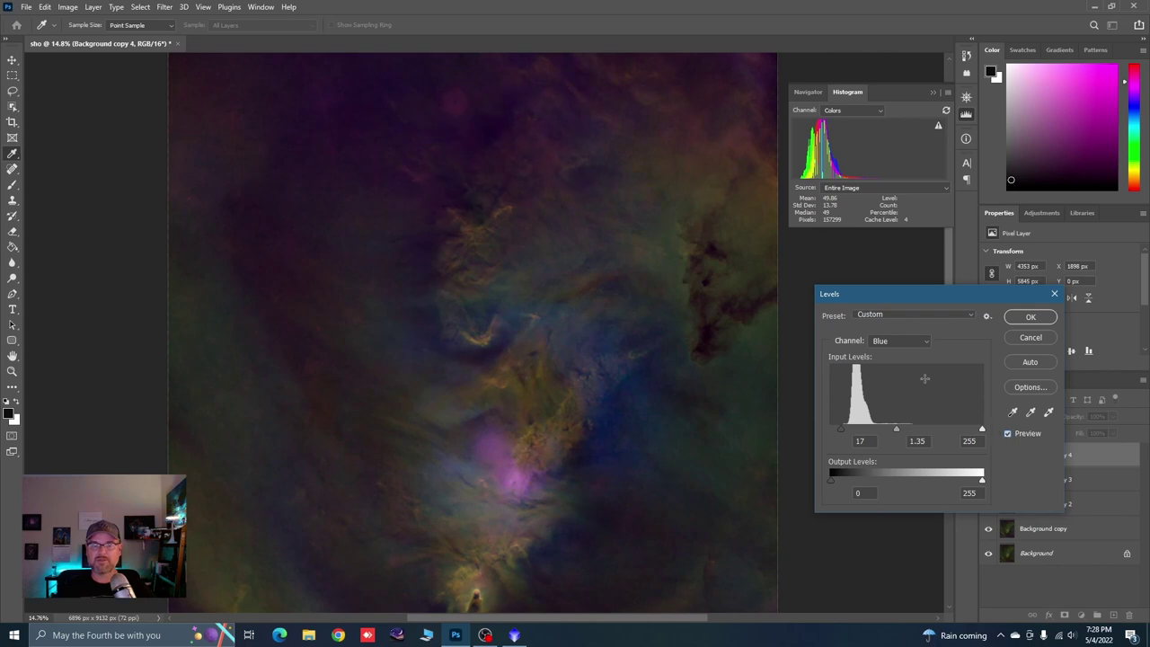
click(1031, 317)
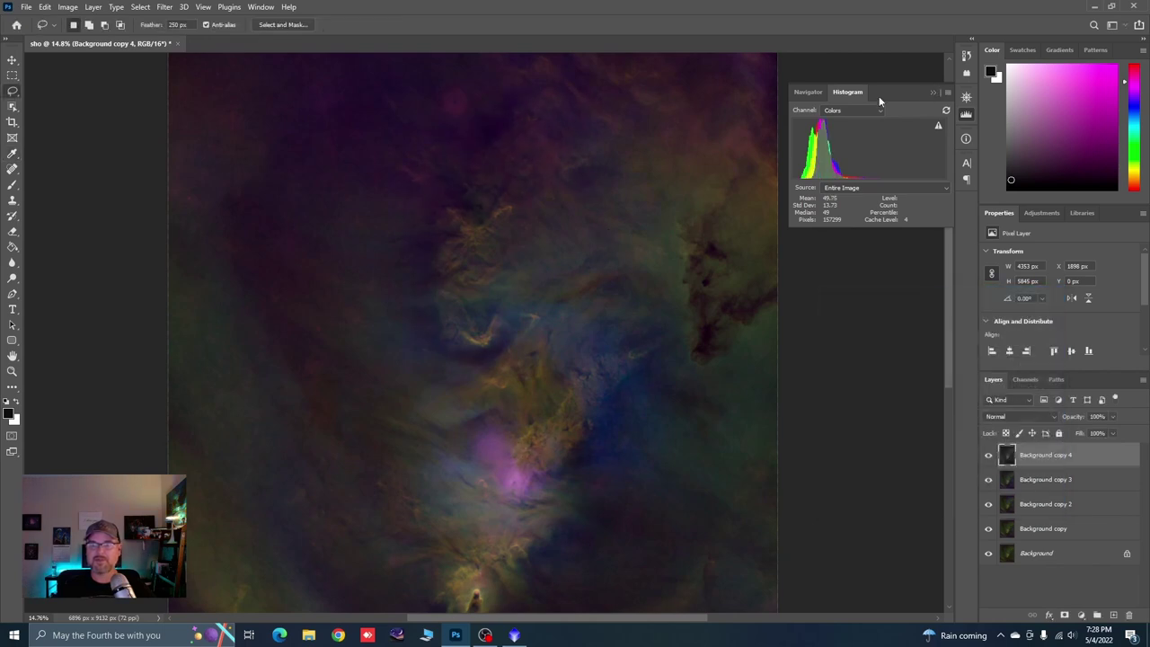
Close the histogram and duplicate Background copy 4 as a new Background copy 5 layer.
click(931, 93)
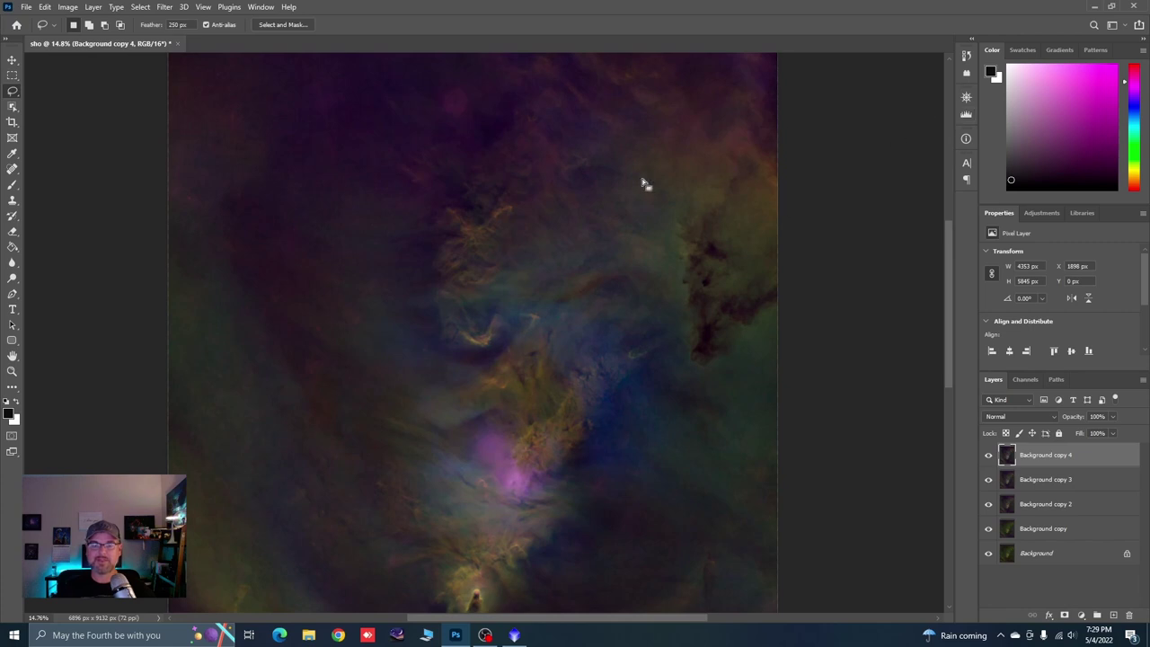
scroll(620, 226, down, 2)
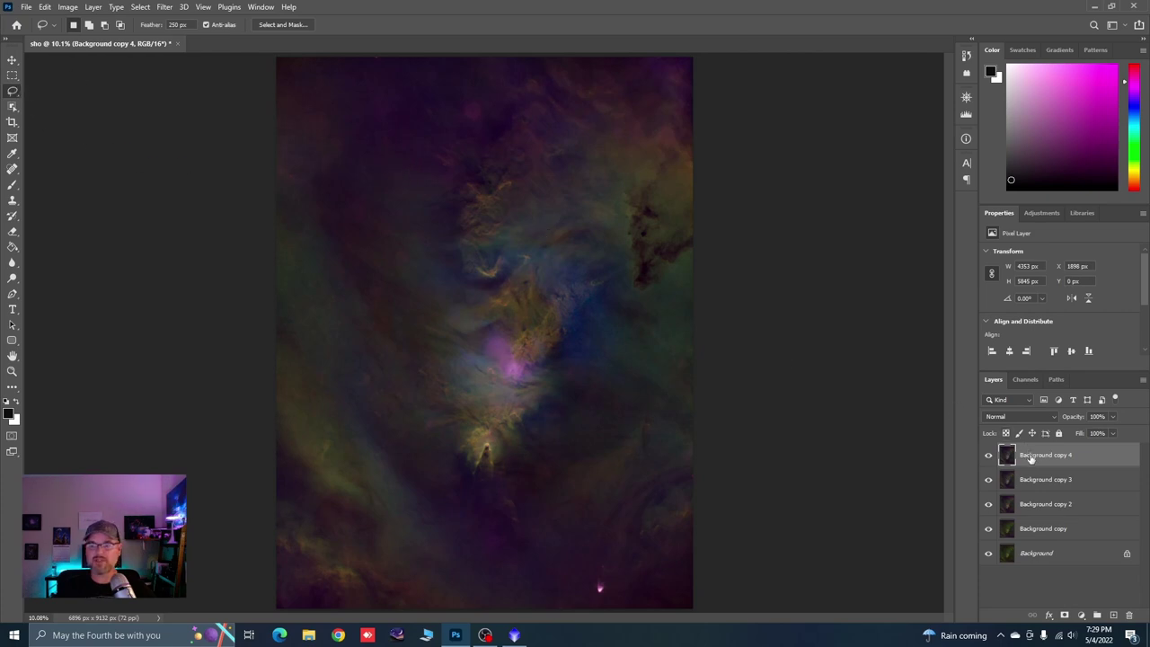
drag(1030, 458, 1113, 615)
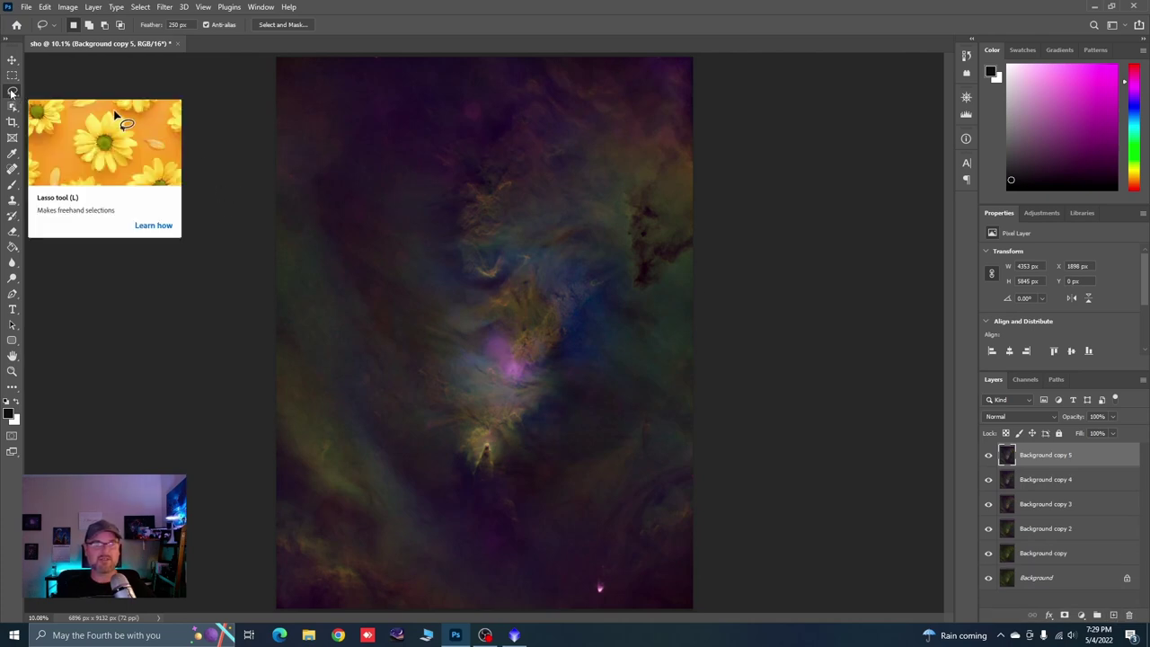
Deselect, lasso the nebula's dark right-hand region, reshow the histogram and hide the selection edges.
click(140, 7)
click(152, 32)
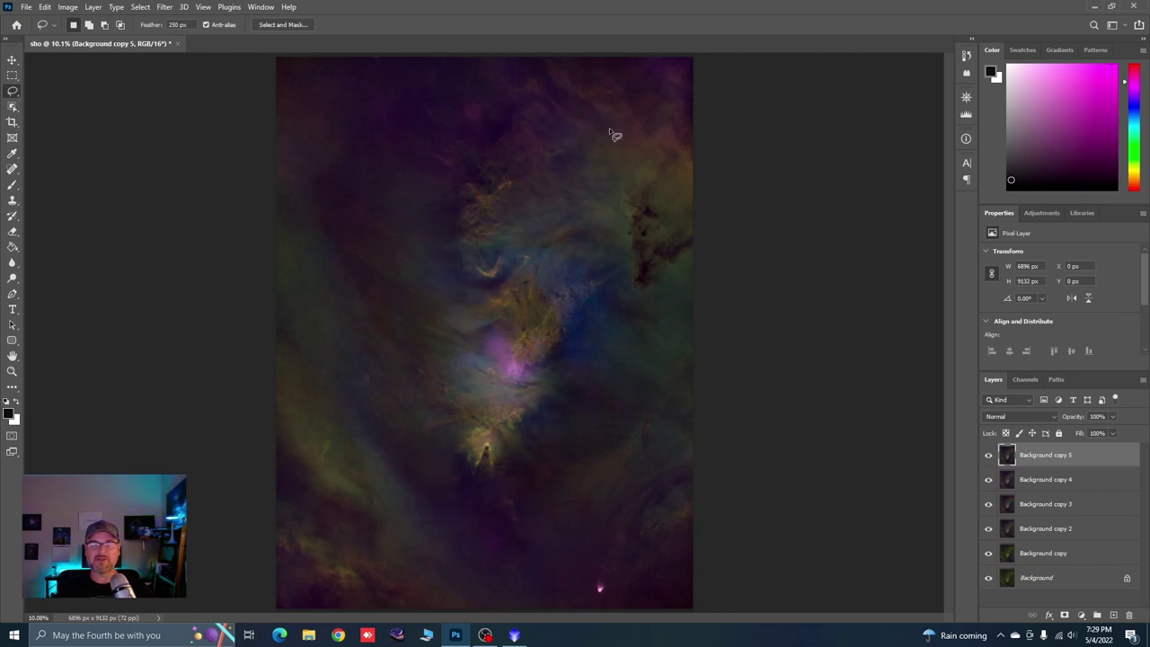
mouse_move(608, 128)
mouse_down()
mouse_move(601, 239)
mouse_move(576, 269)
mouse_move(565, 327)
mouse_move(605, 395)
mouse_move(674, 413)
mouse_move(732, 269)
mouse_move(732, 191)
mouse_move(711, 123)
mouse_move(658, 104)
mouse_move(610, 132)
mouse_up()
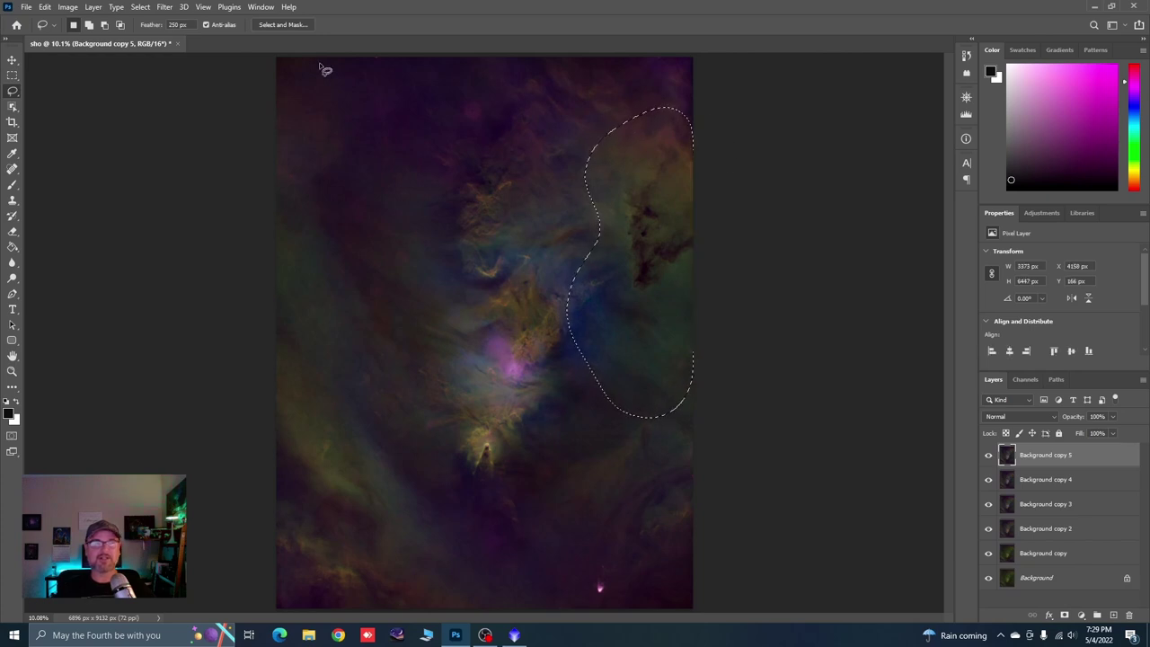
click(966, 116)
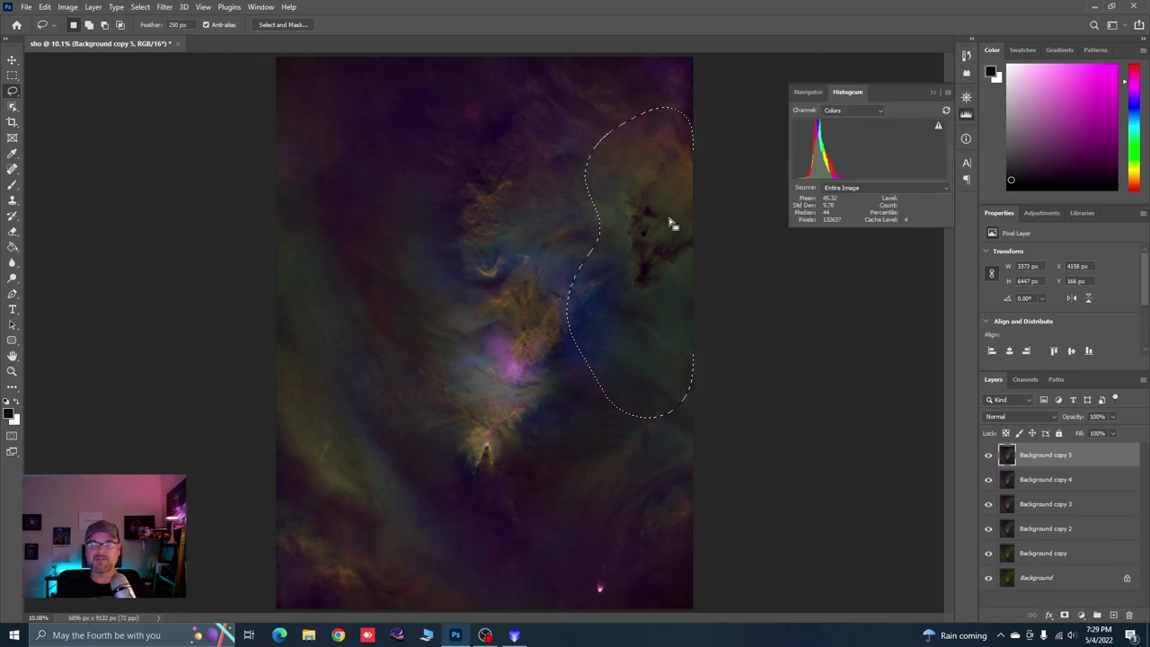
key(ctrl+d)
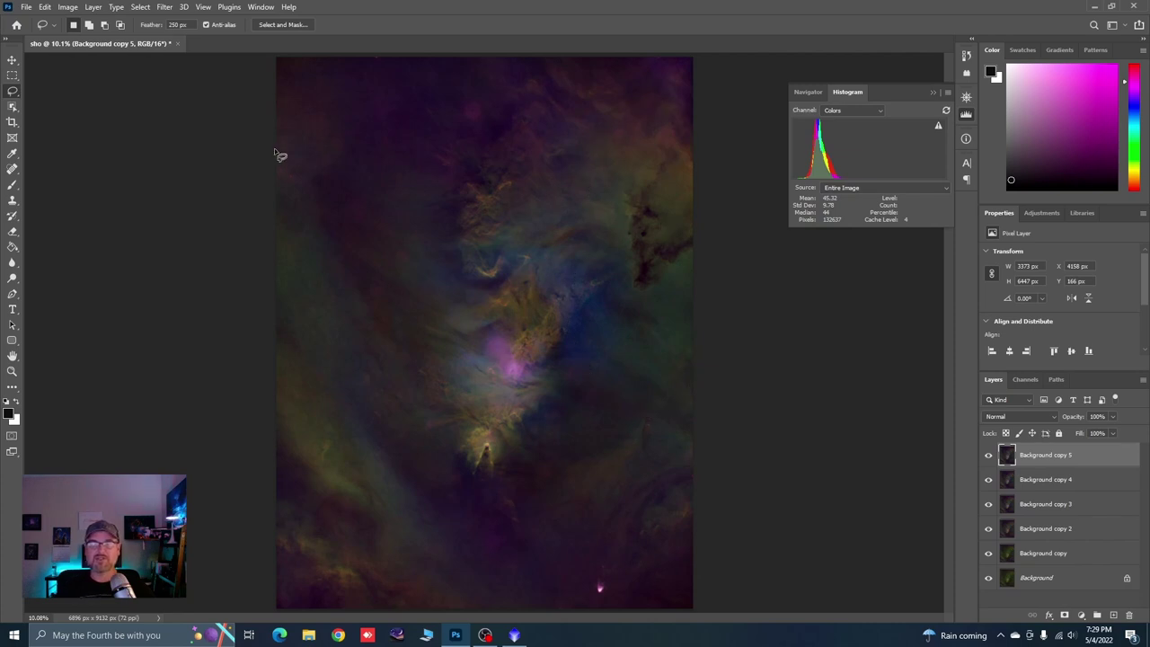
In Levels, raise the Red black point slightly and brighten Red midtones to 1.16.
click(68, 7)
mouse_move(98, 37)
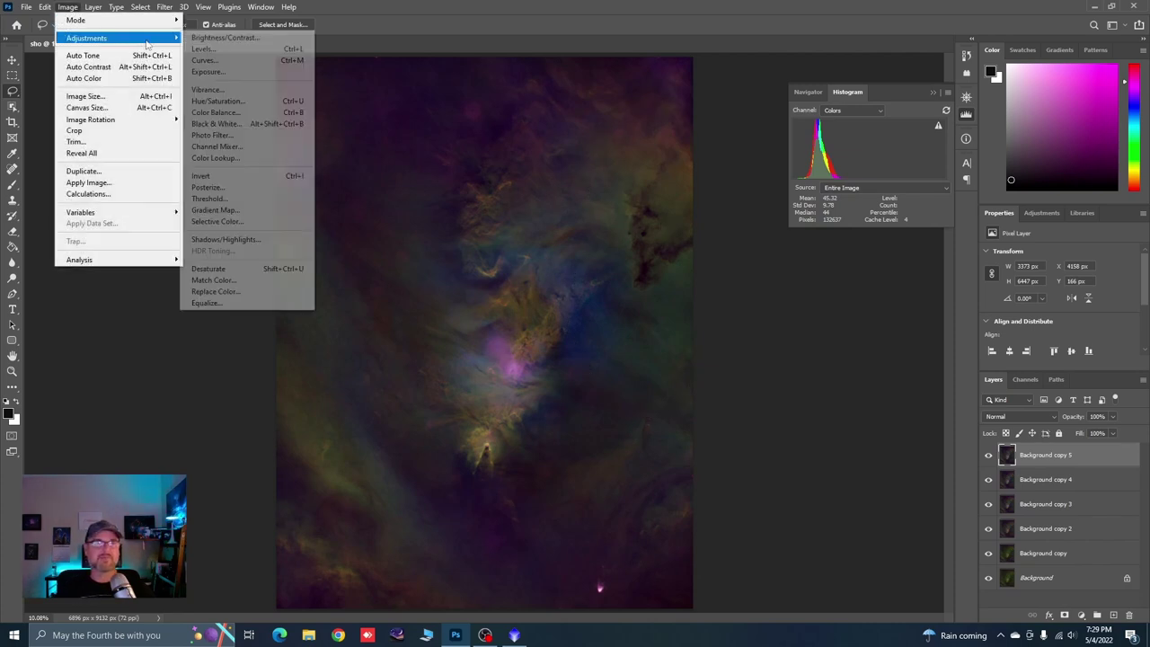
click(216, 51)
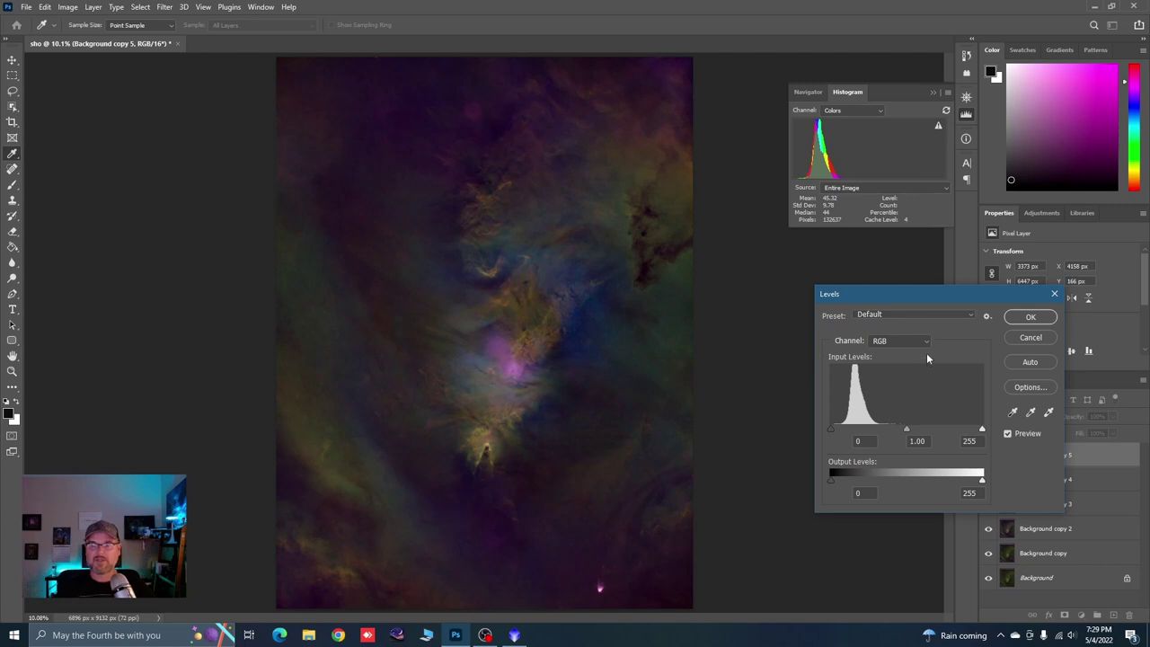
click(898, 341)
click(898, 363)
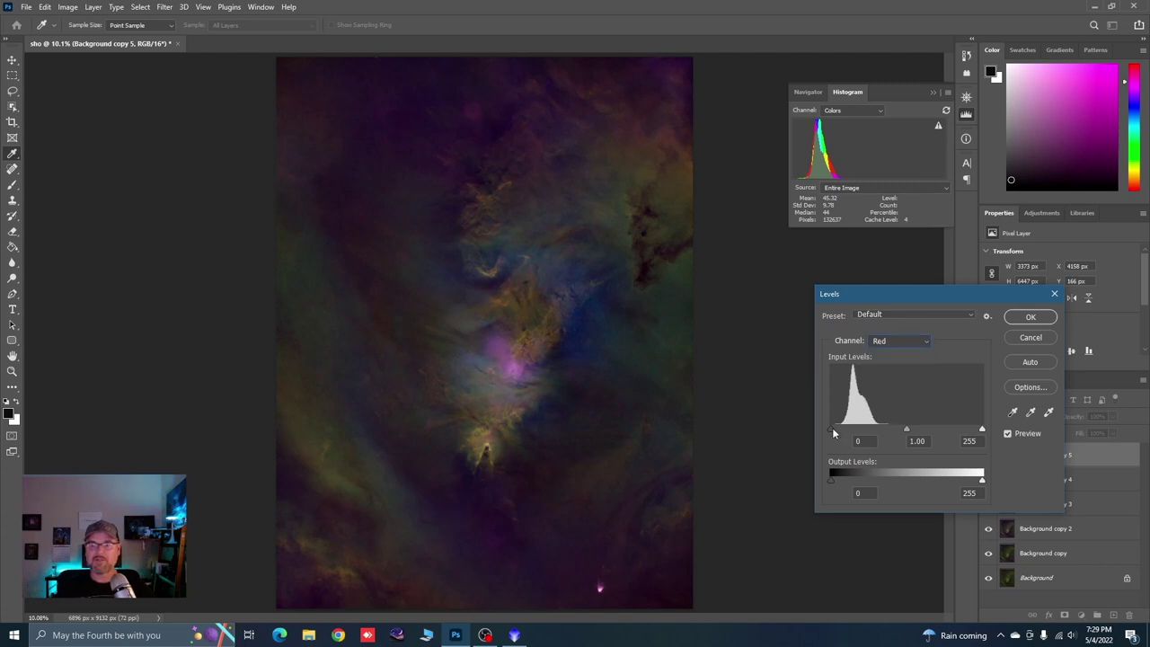
drag(831, 435, 835, 435)
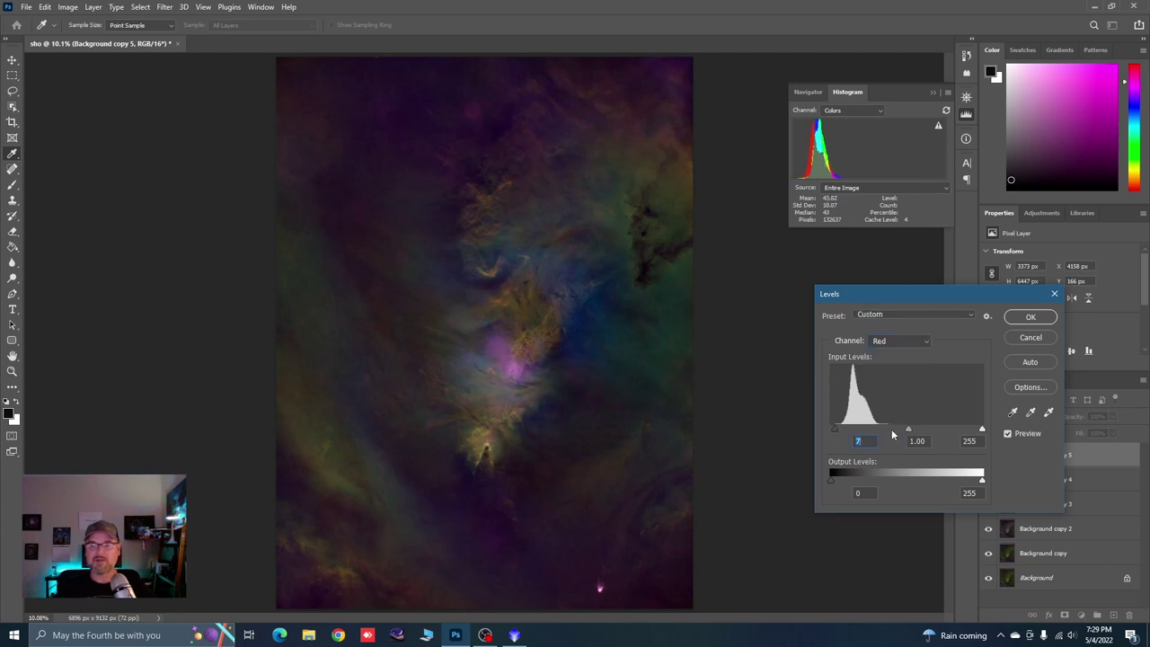
drag(907, 432, 902, 434)
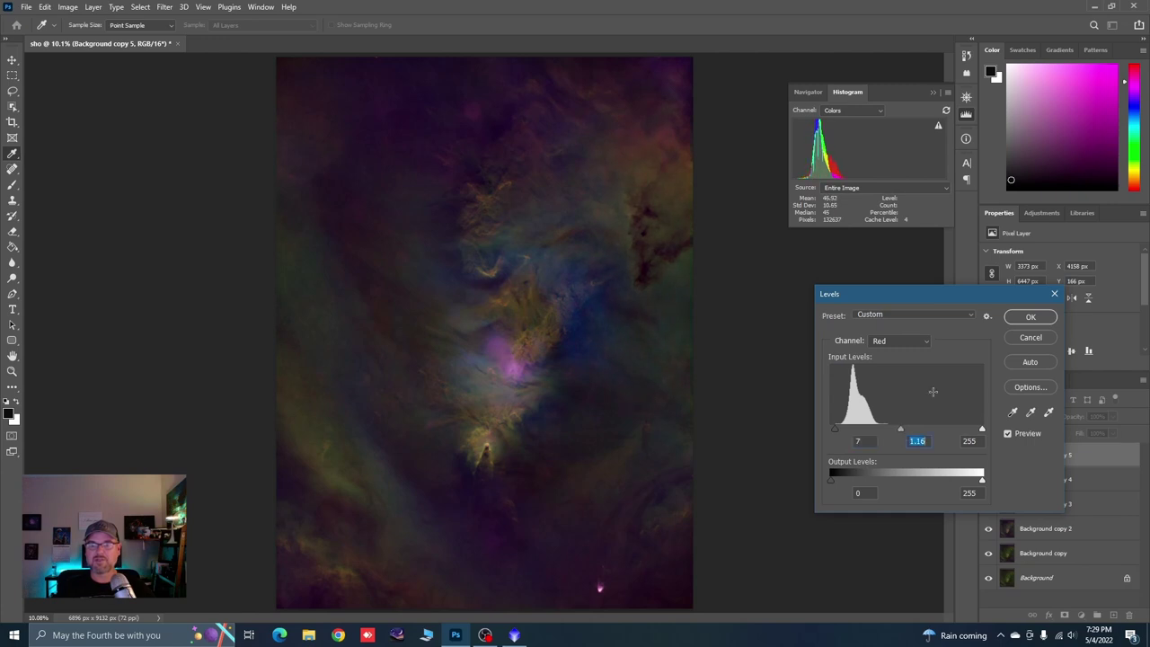
Raise the Green black point slightly with Green midtones 1.09, and set Blue black point to 9.
click(929, 346)
click(887, 370)
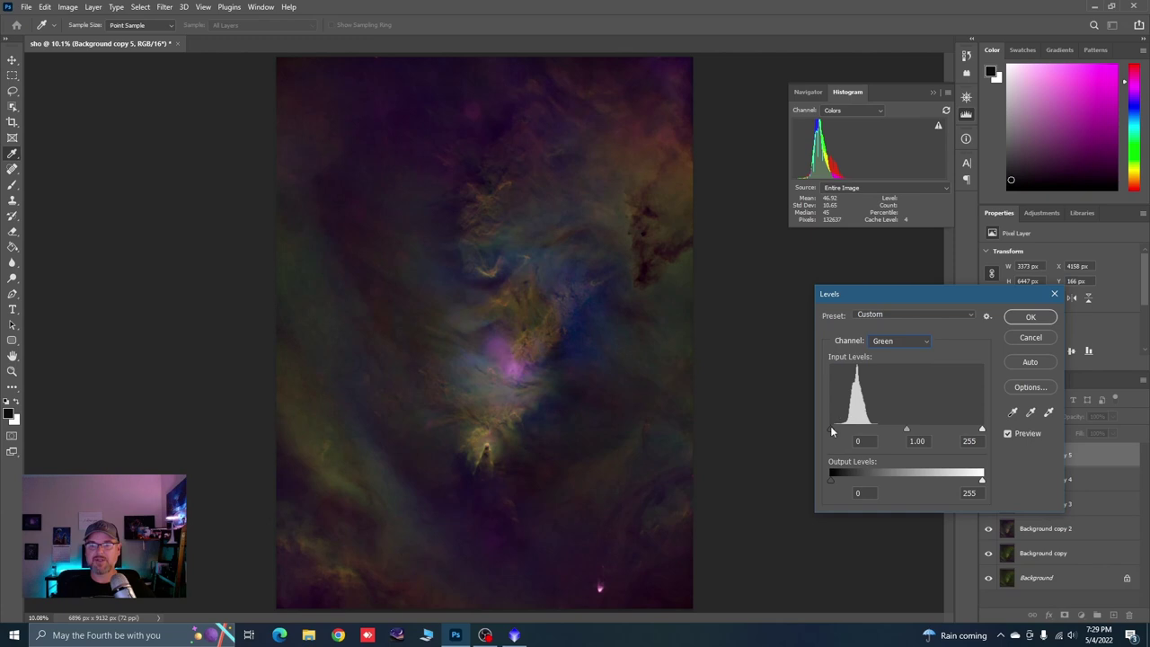
drag(830, 431, 834, 430)
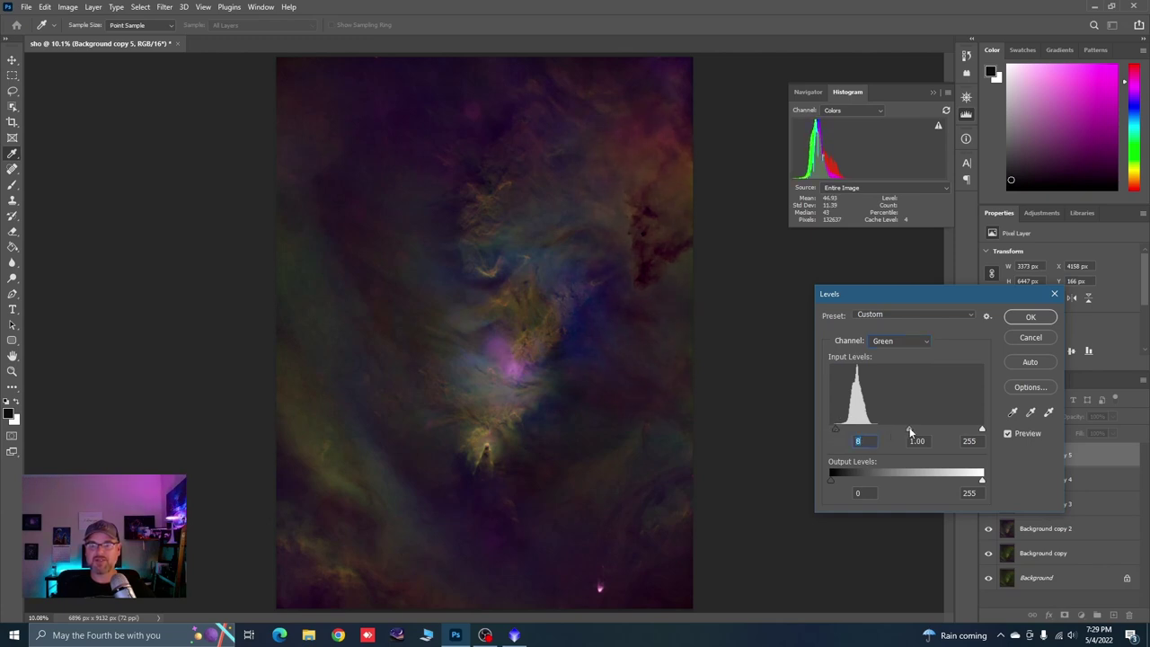
drag(910, 433, 904, 434)
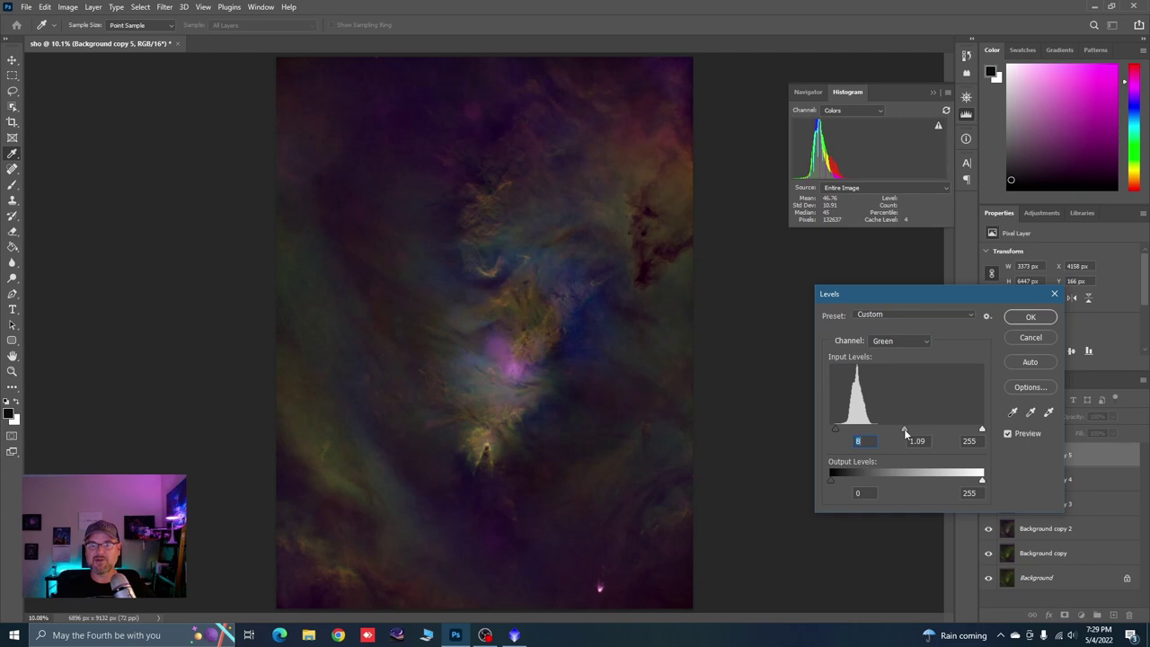
click(925, 341)
click(885, 385)
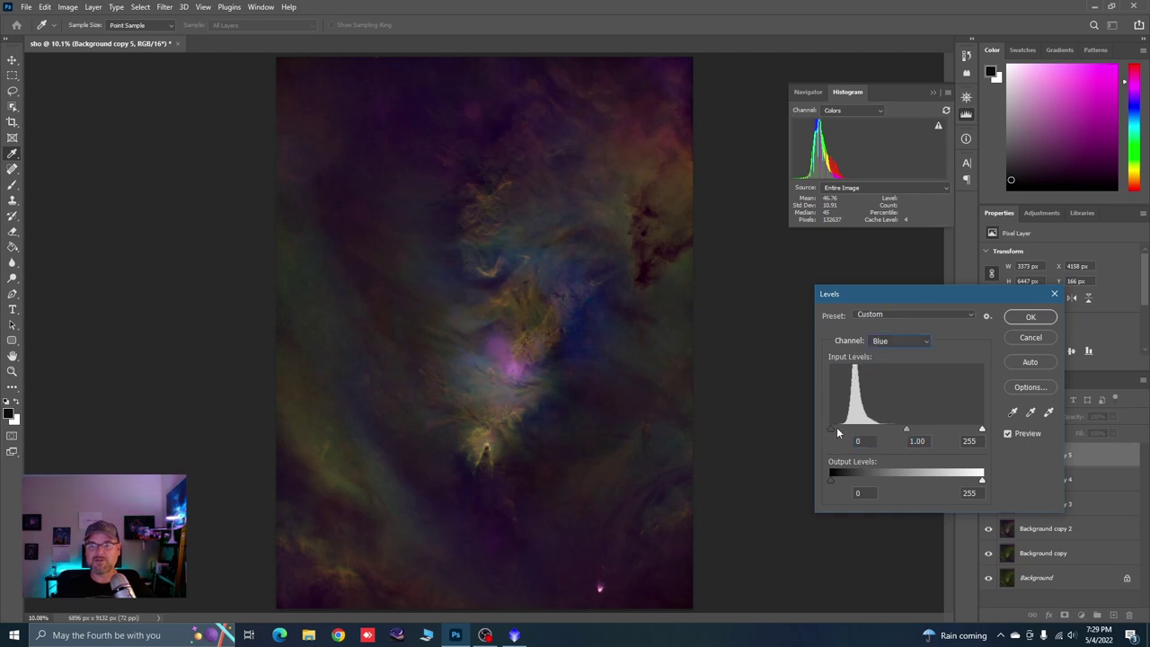
drag(836, 433, 900, 435)
Set the combined RGB midtones to 1.02, compare via Preview, and apply the Levels.
click(930, 341)
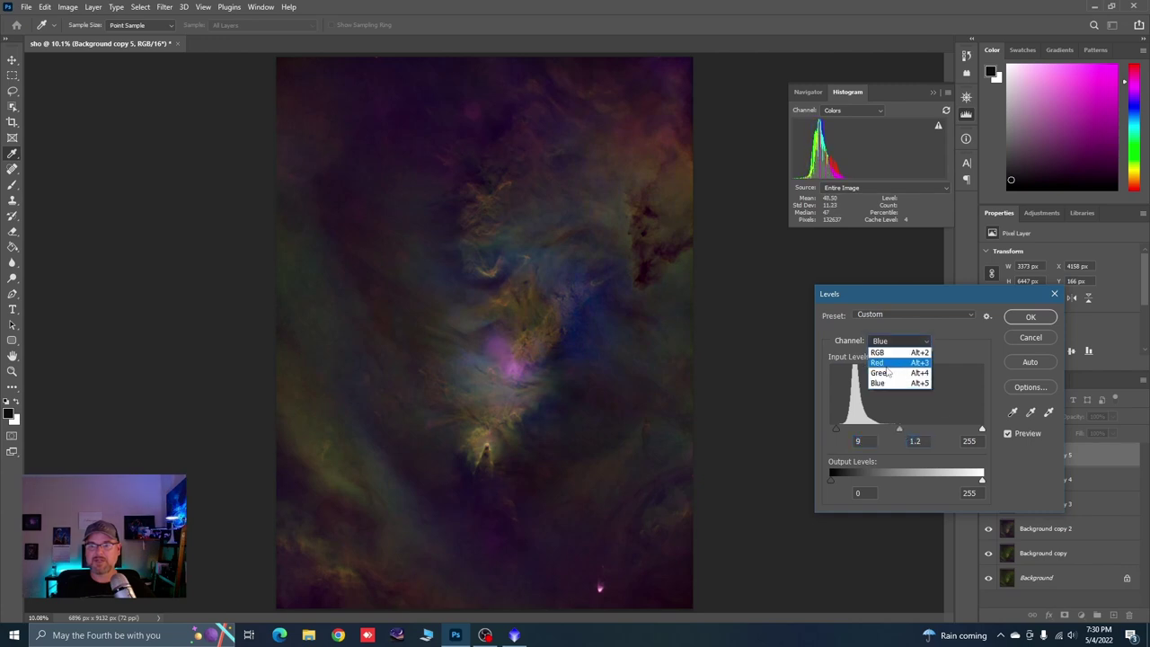
click(886, 351)
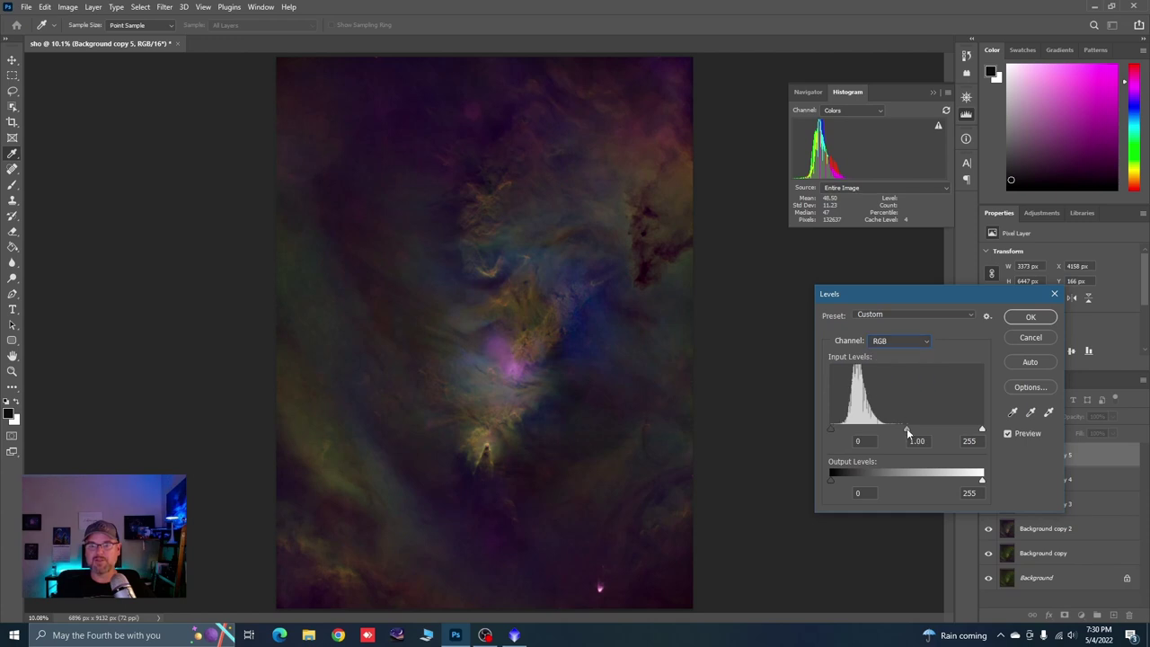
drag(907, 434, 907, 435)
click(1006, 435)
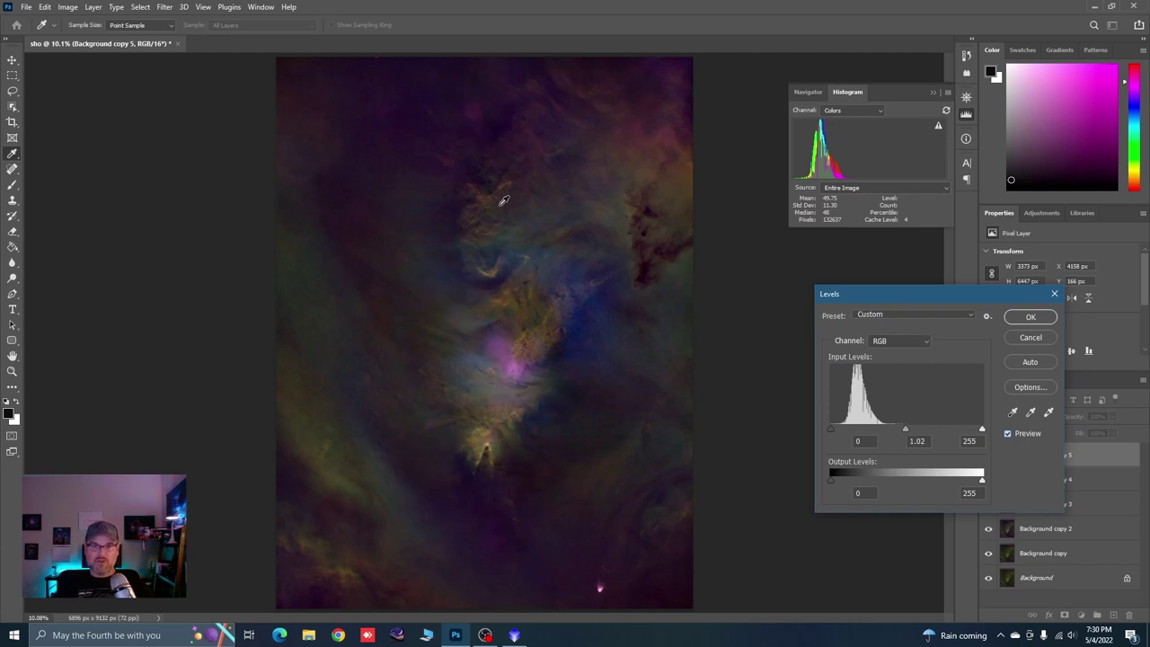
scroll(508, 203, down, 1)
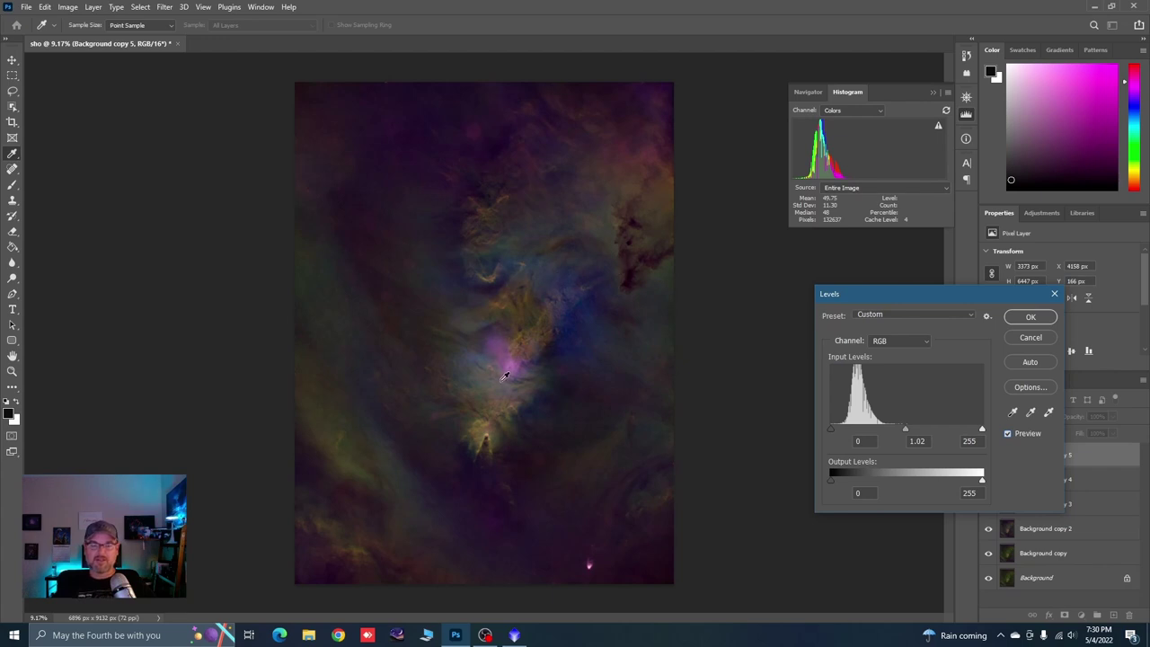
scroll(503, 375, up, 1)
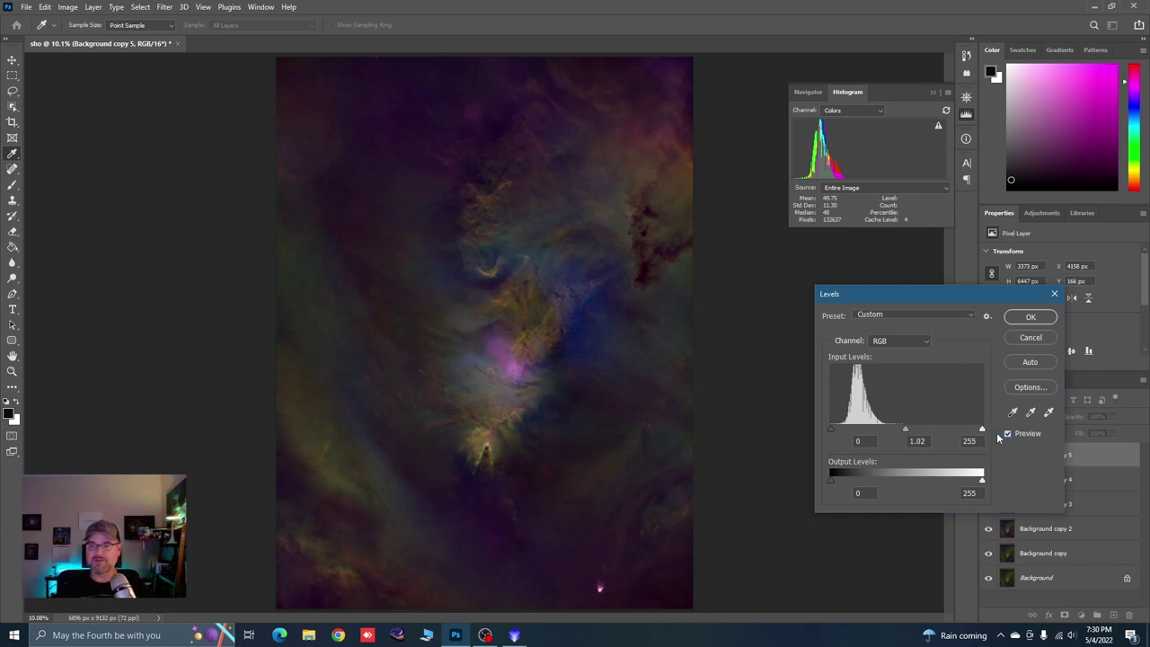
click(1030, 318)
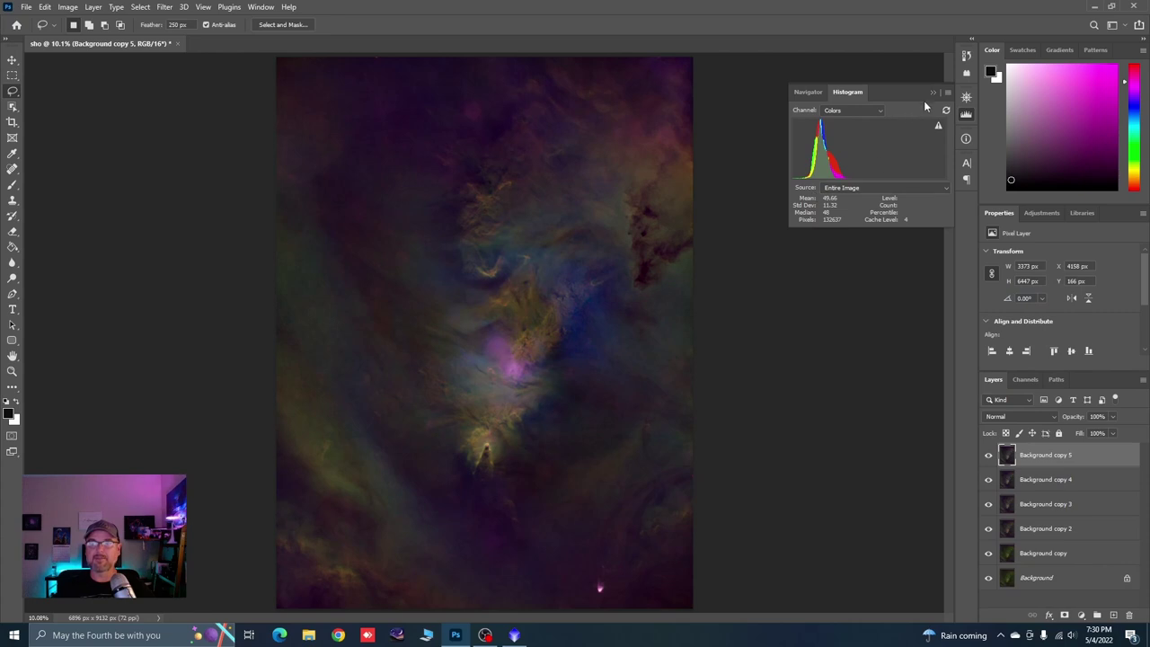
Close the histogram and set the Content-Aware Spot Healing Brush to 500 px.
click(933, 94)
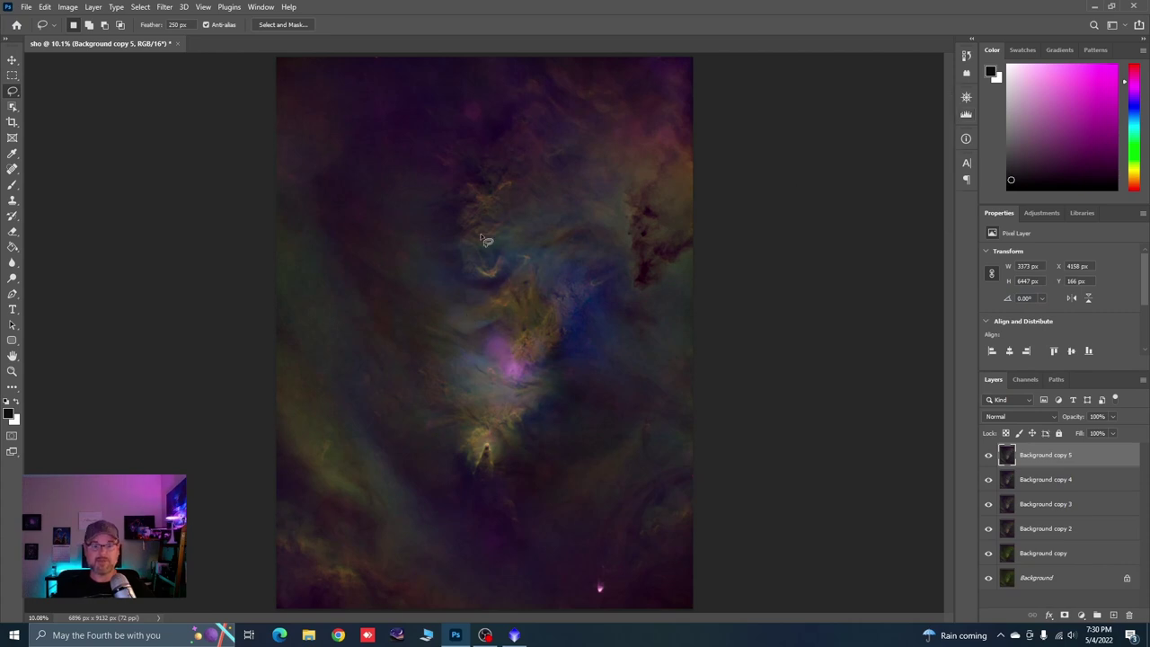
scroll(502, 230, down, 1)
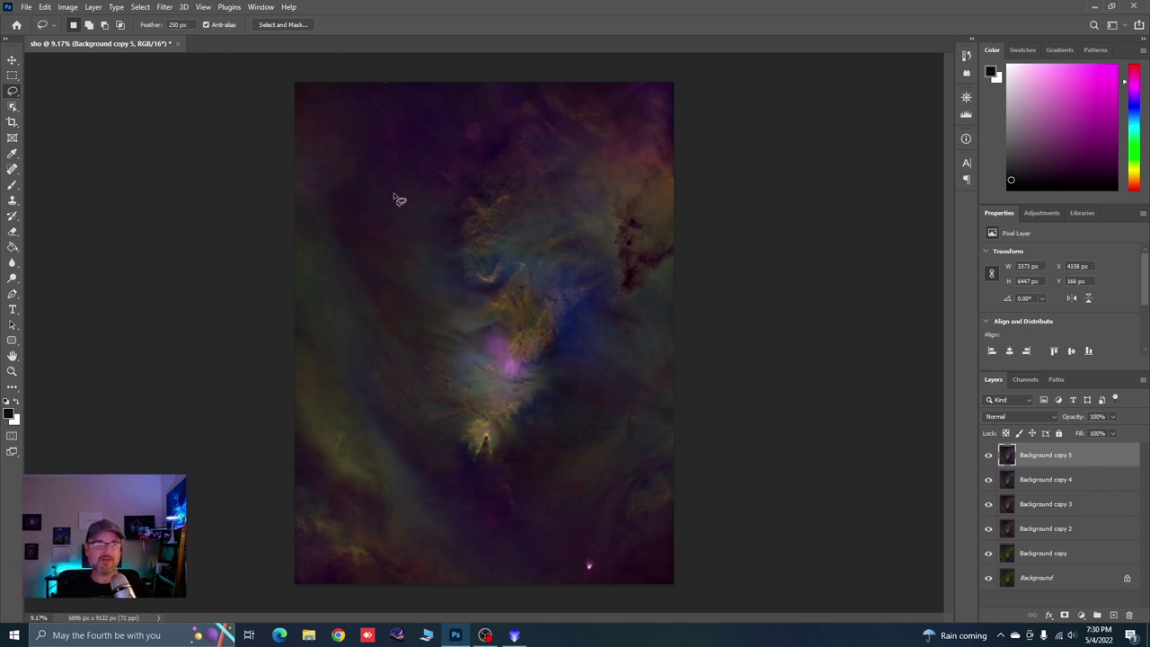
click(12, 168)
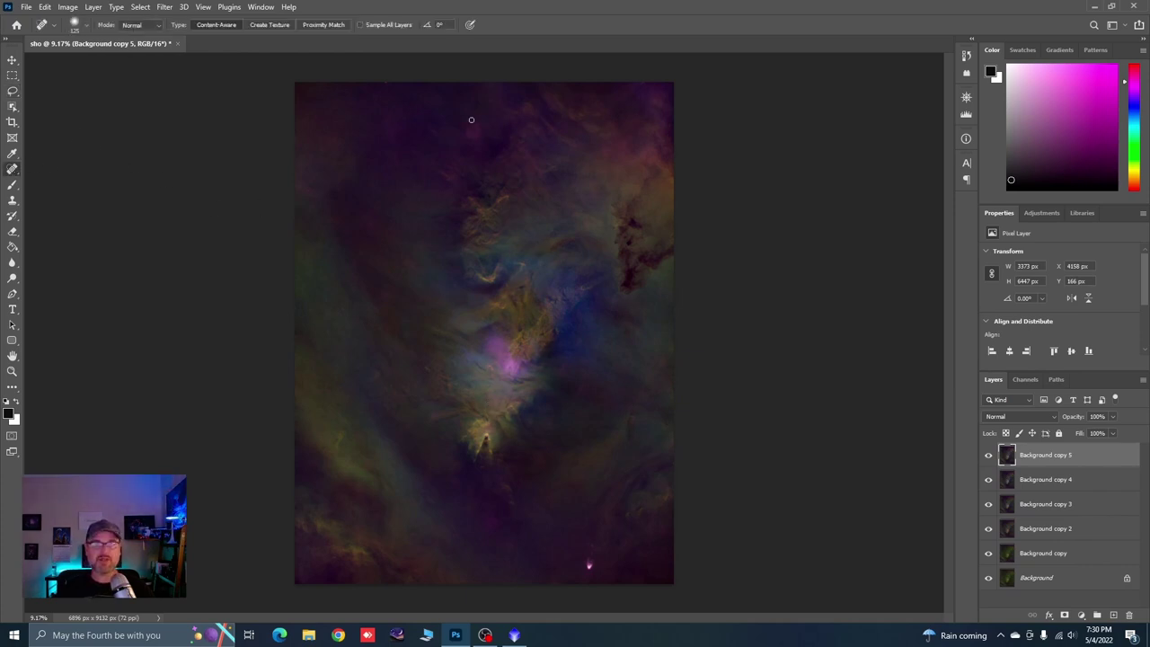
key(bracketright)
key(bracketright)
key(bracketright)
key(bracketright)
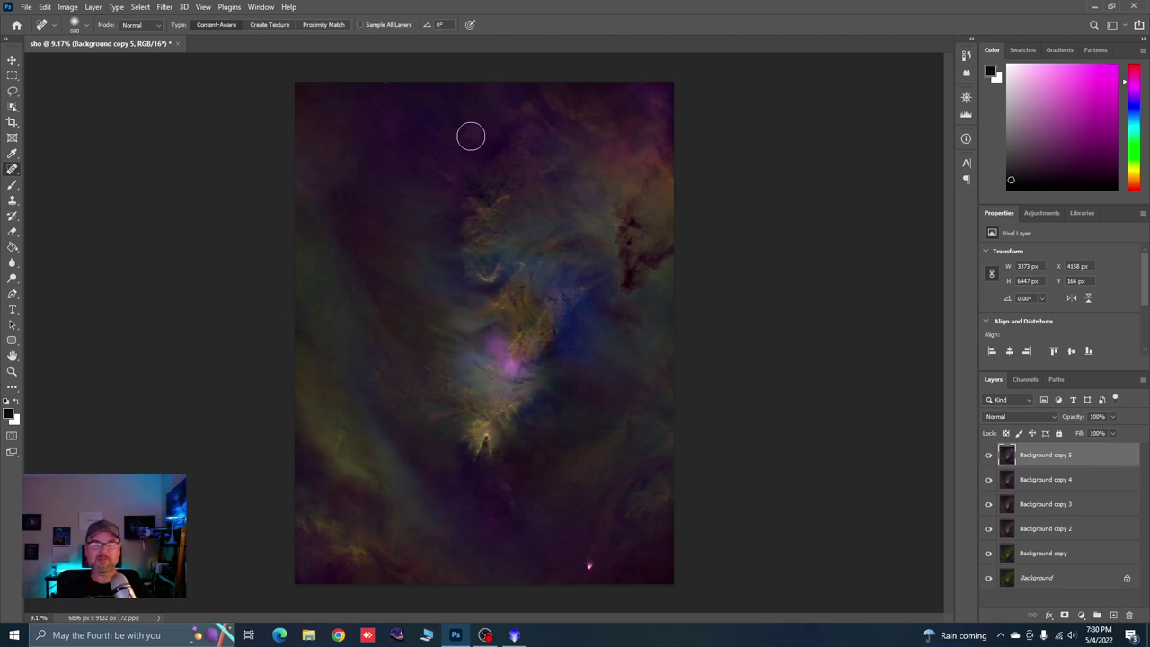
Select the whole image and heal a spot near the top of the nebula.
click(141, 7)
click(145, 15)
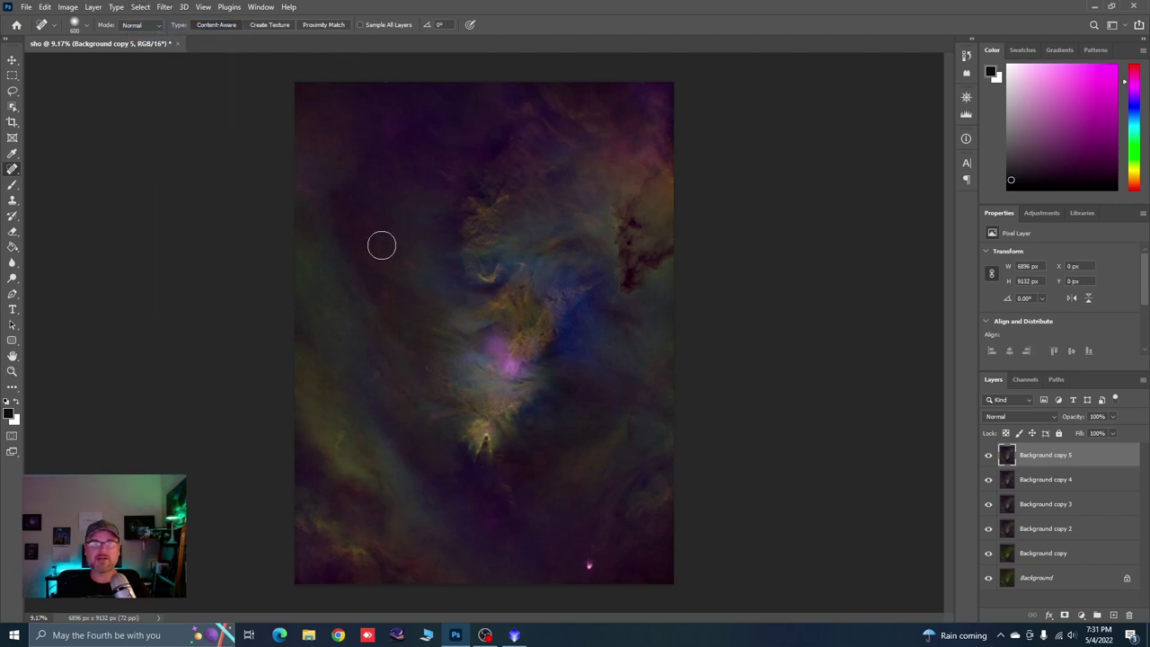
click(471, 130)
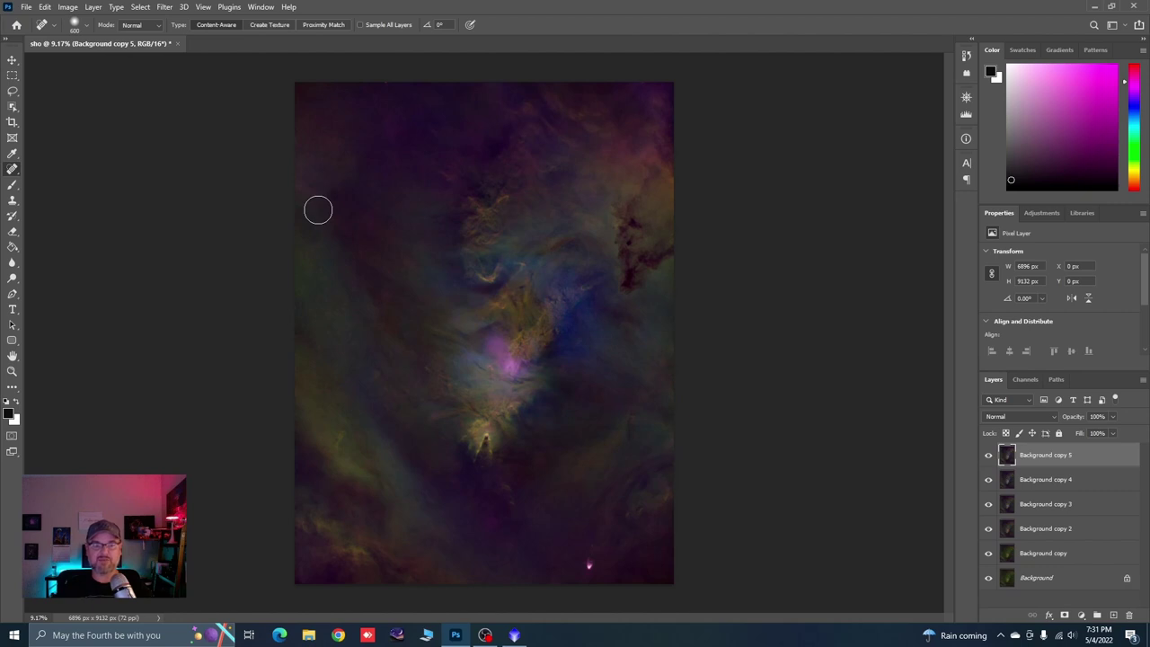
click(12, 91)
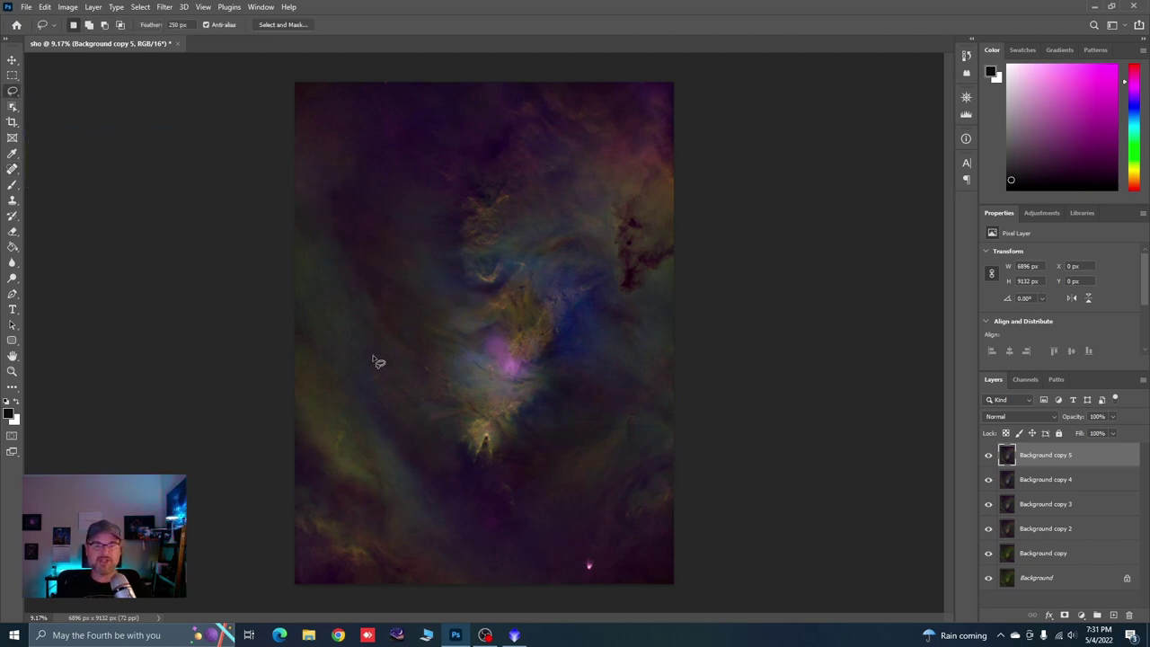
Duplicate Background copy 5 as Background copy 6 and clear the lower-left lasso selection.
mouse_move(296, 348)
mouse_down()
mouse_move(423, 389)
mouse_move(446, 434)
mouse_move(498, 443)
mouse_move(523, 516)
mouse_move(473, 579)
mouse_move(438, 594)
mouse_move(278, 589)
mouse_move(262, 482)
mouse_move(292, 351)
mouse_up()
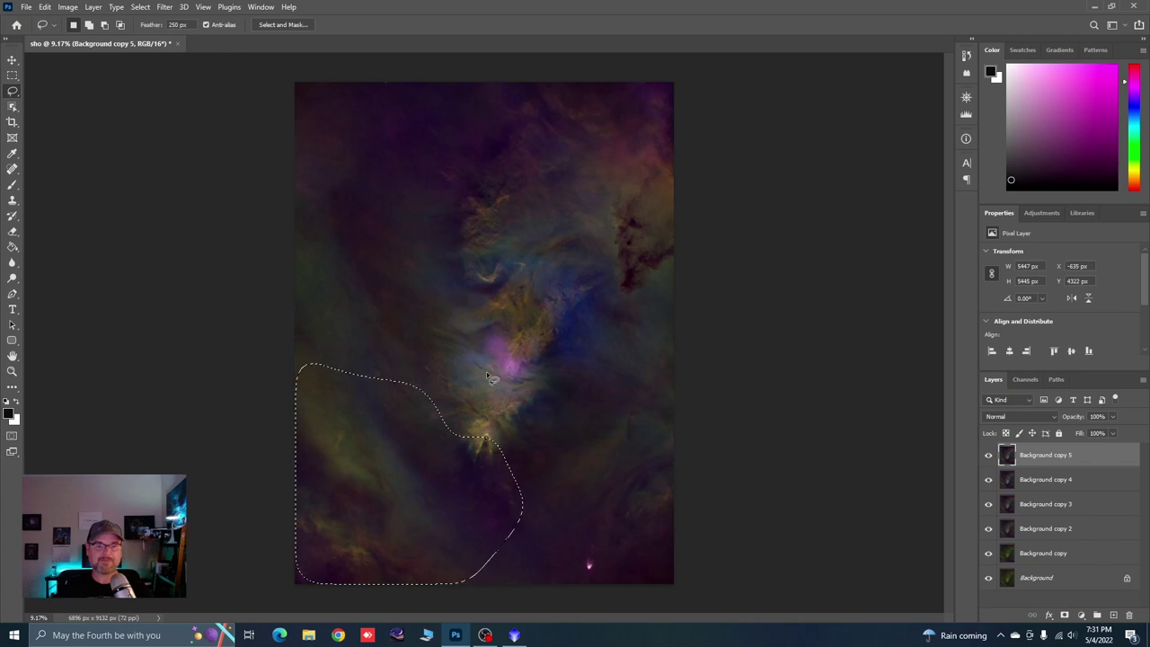
drag(1042, 460, 1113, 615)
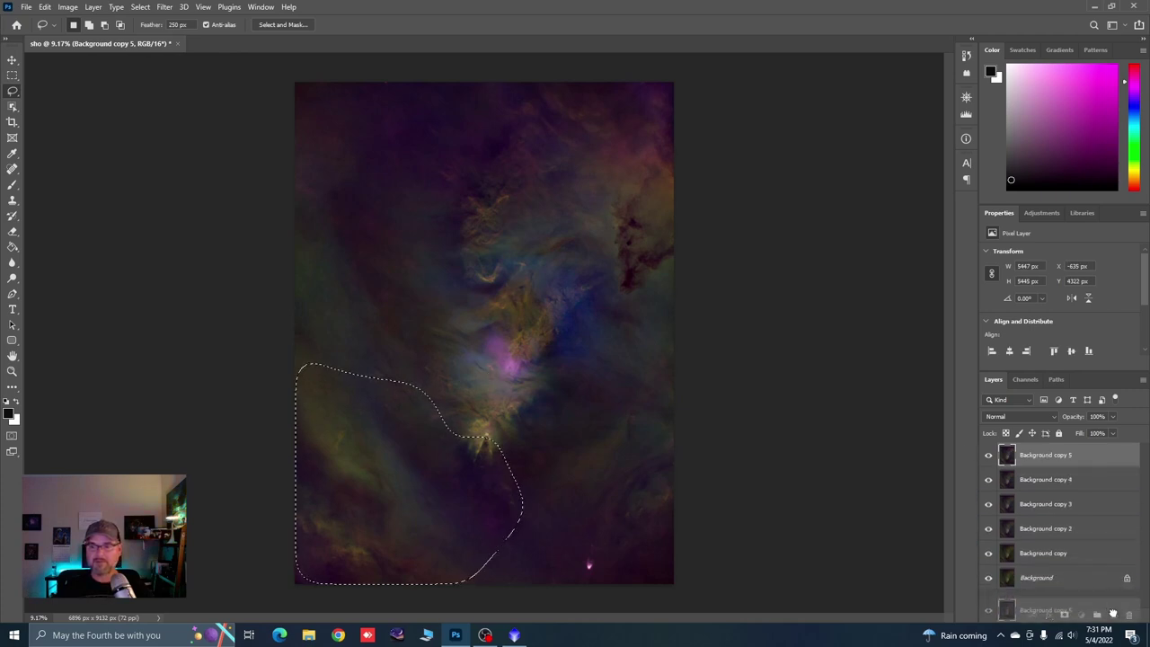
click(270, 159)
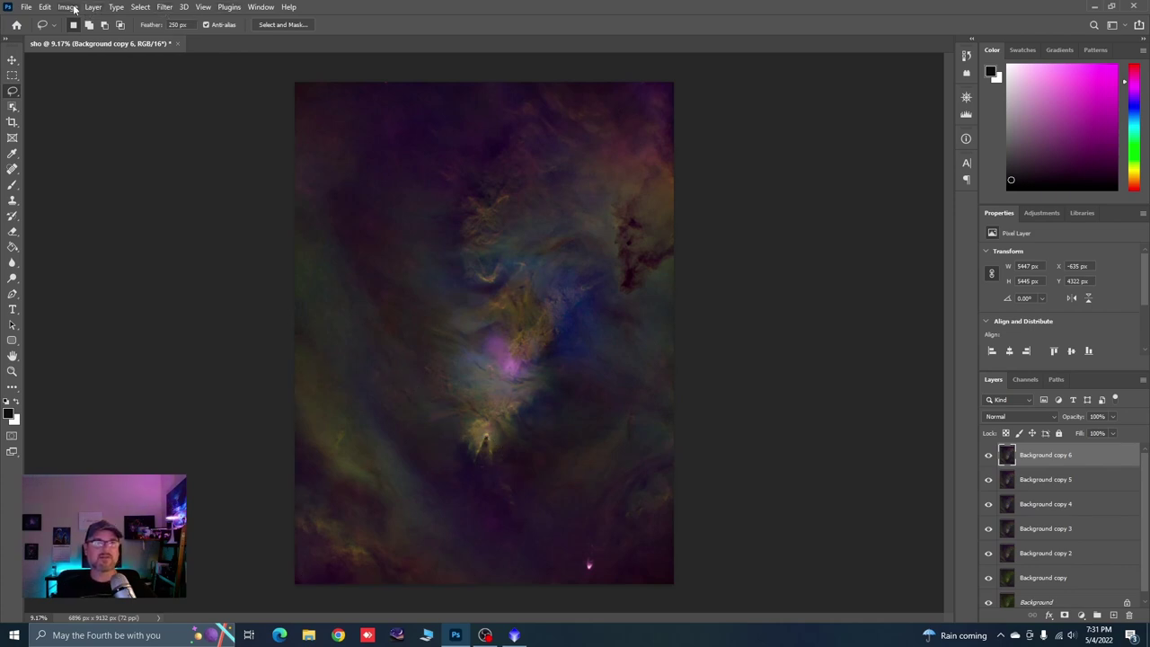
In Levels, raise the Red black point to 12 and brighten the Red midtones.
click(74, 9)
mouse_move(99, 39)
click(202, 48)
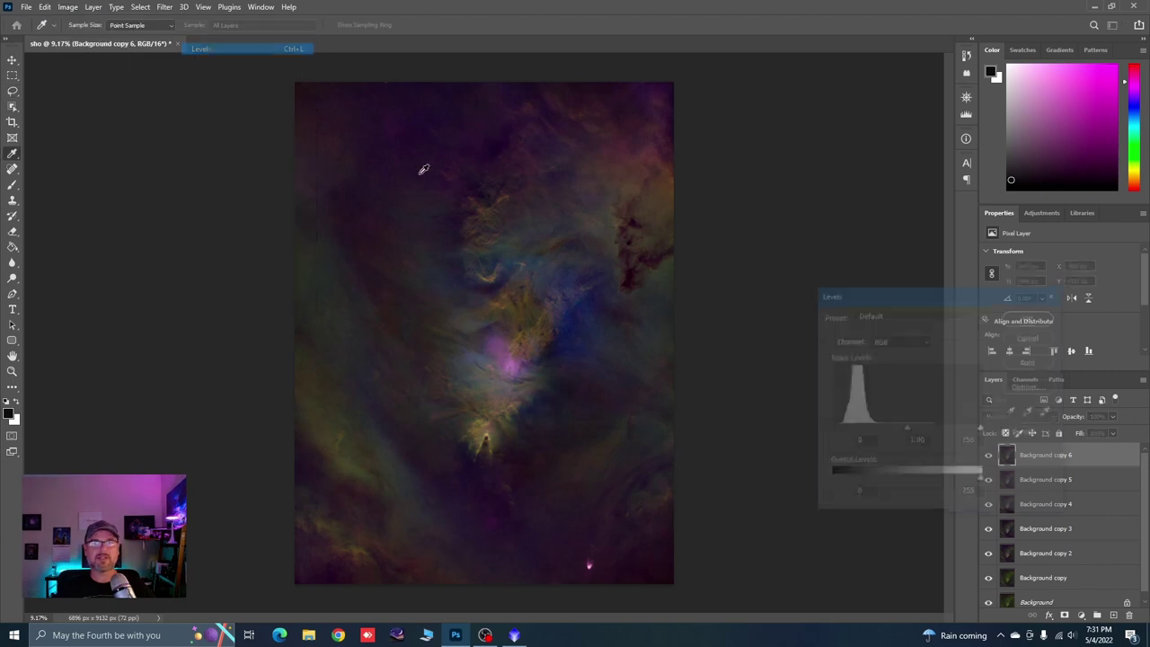
click(965, 116)
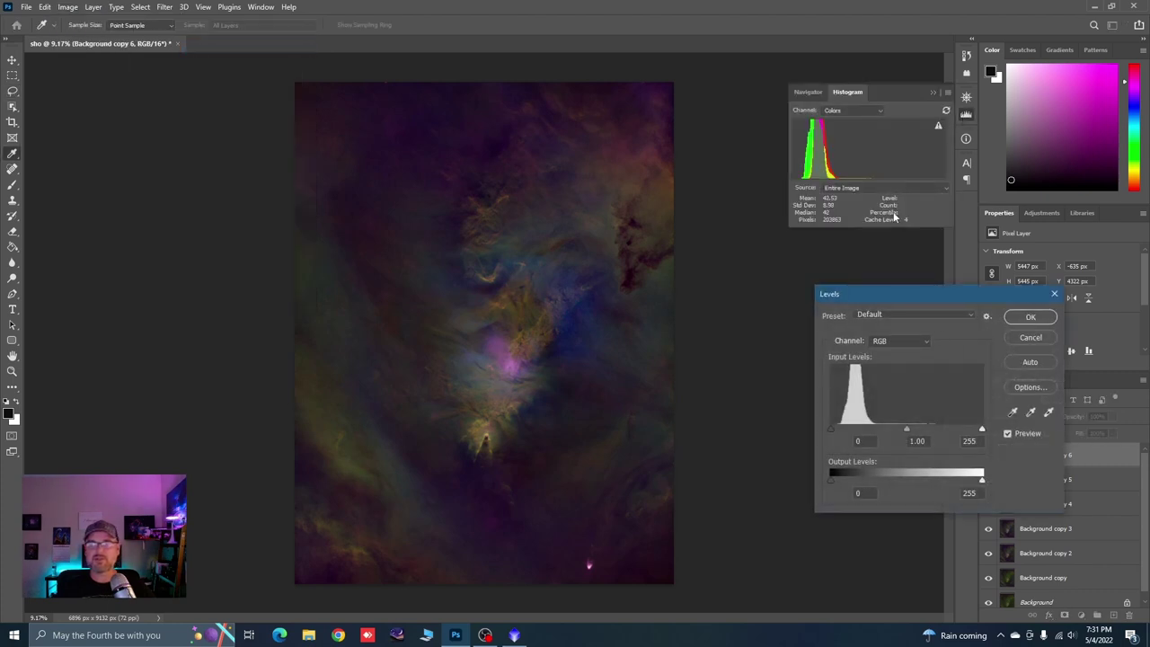
click(922, 342)
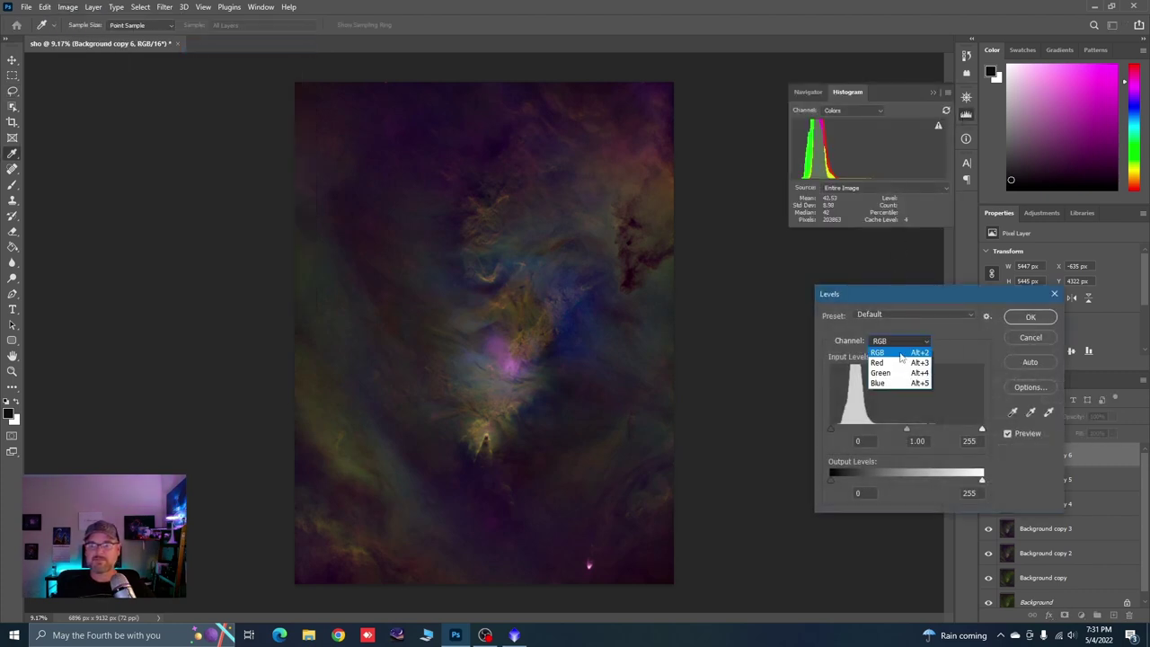
click(888, 355)
drag(832, 429, 837, 429)
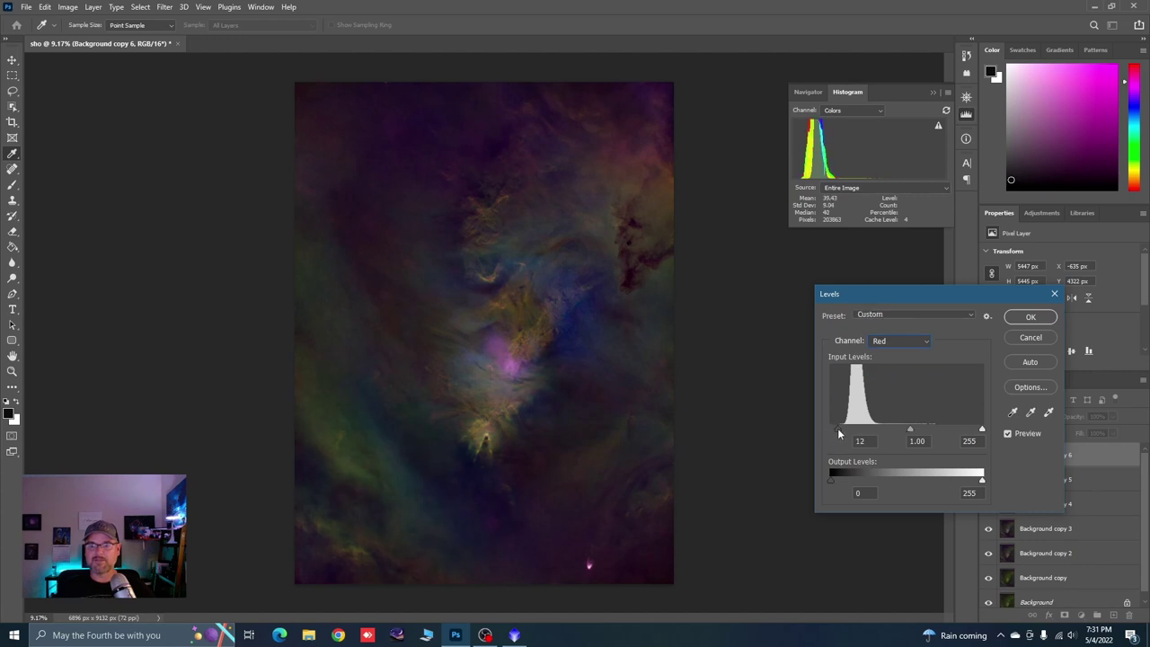
drag(907, 429, 902, 429)
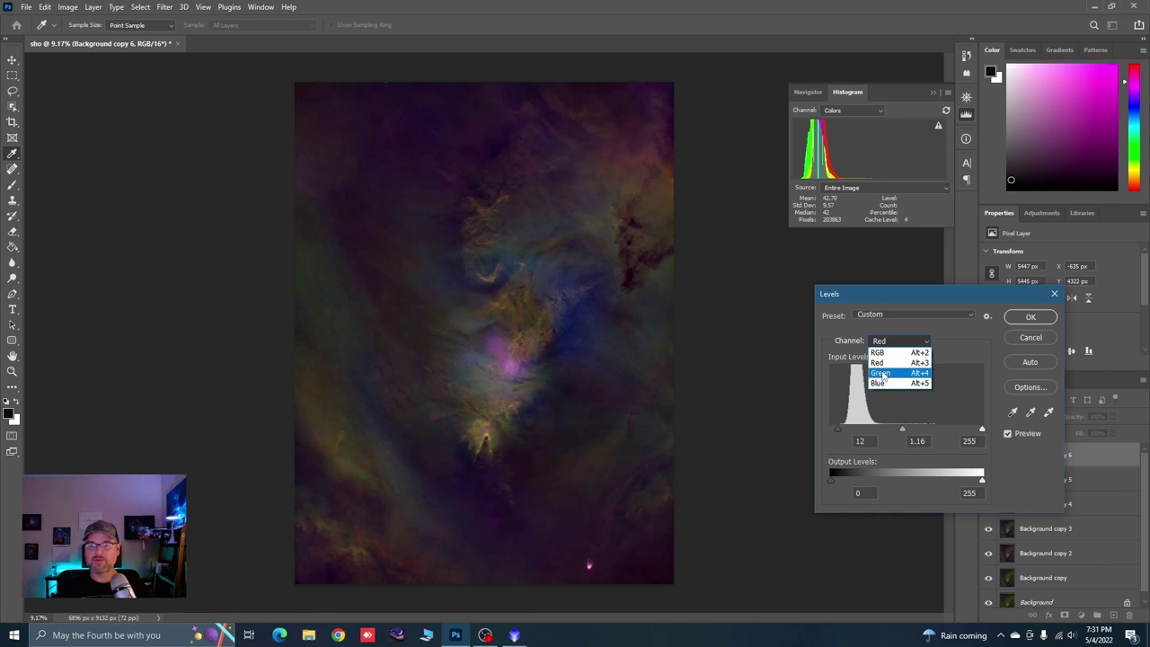
Set Green to black 3, midtones 1.08, and Blue to black 15, midtones 1.25, then apply.
click(880, 371)
drag(833, 432, 838, 434)
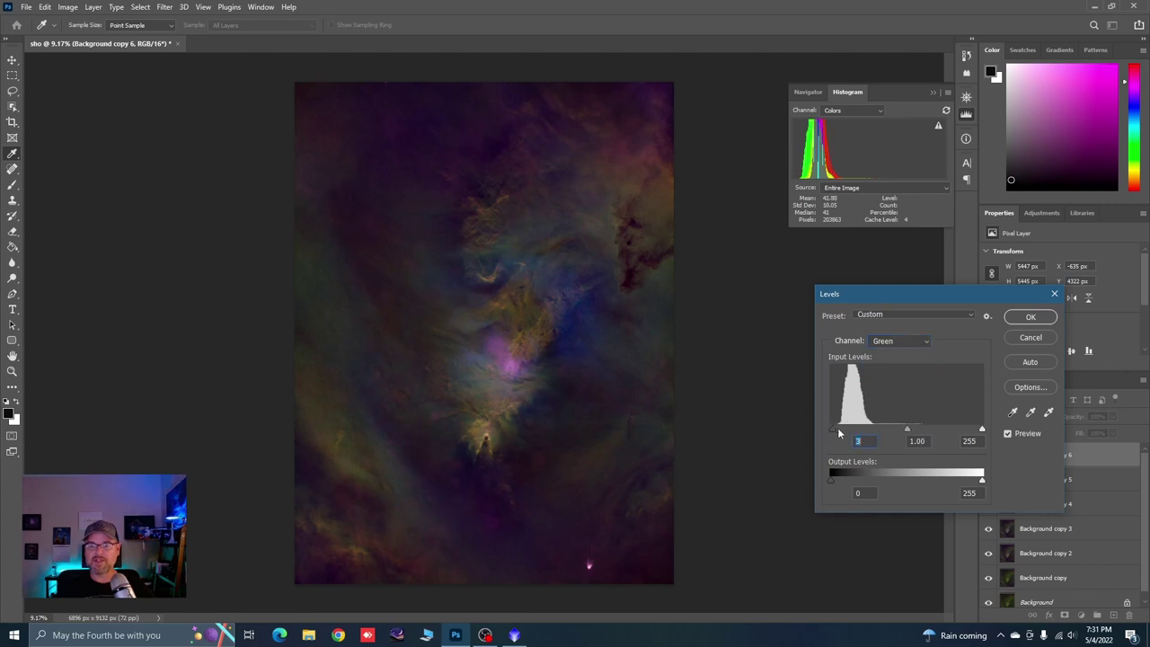
drag(907, 432, 904, 432)
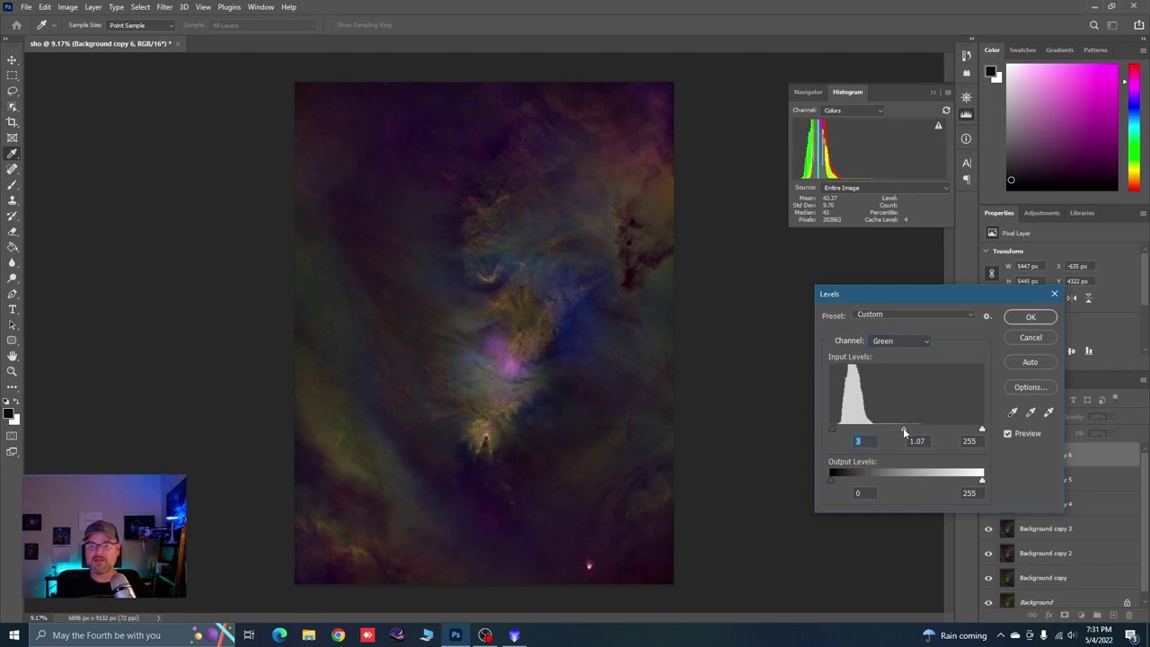
click(898, 340)
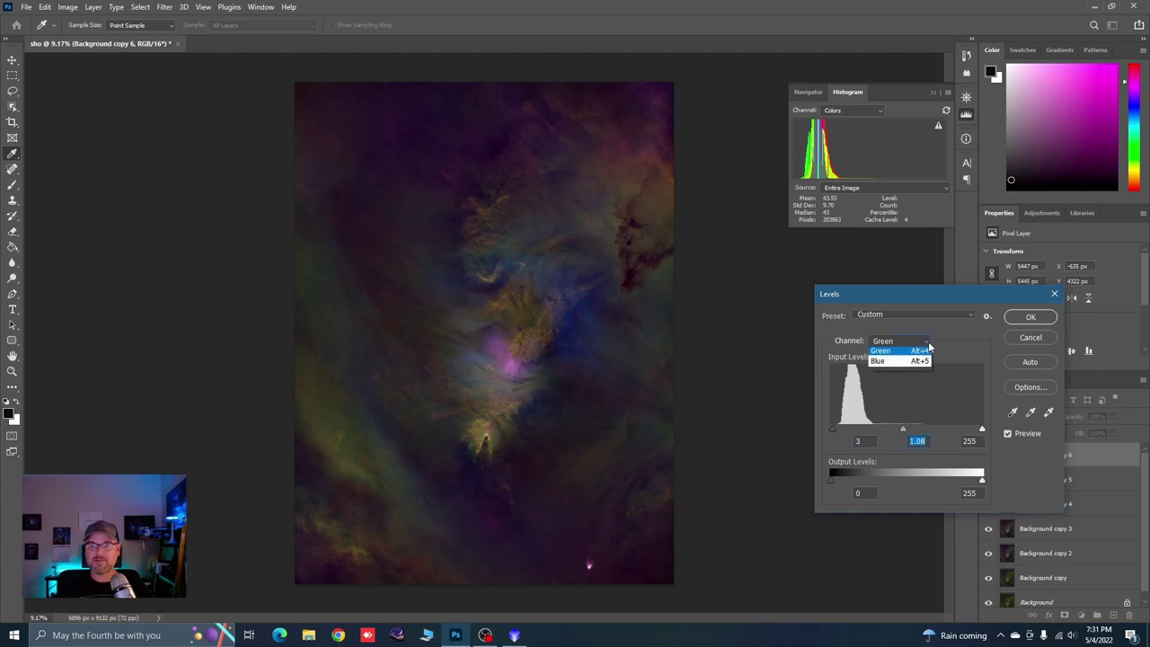
click(885, 382)
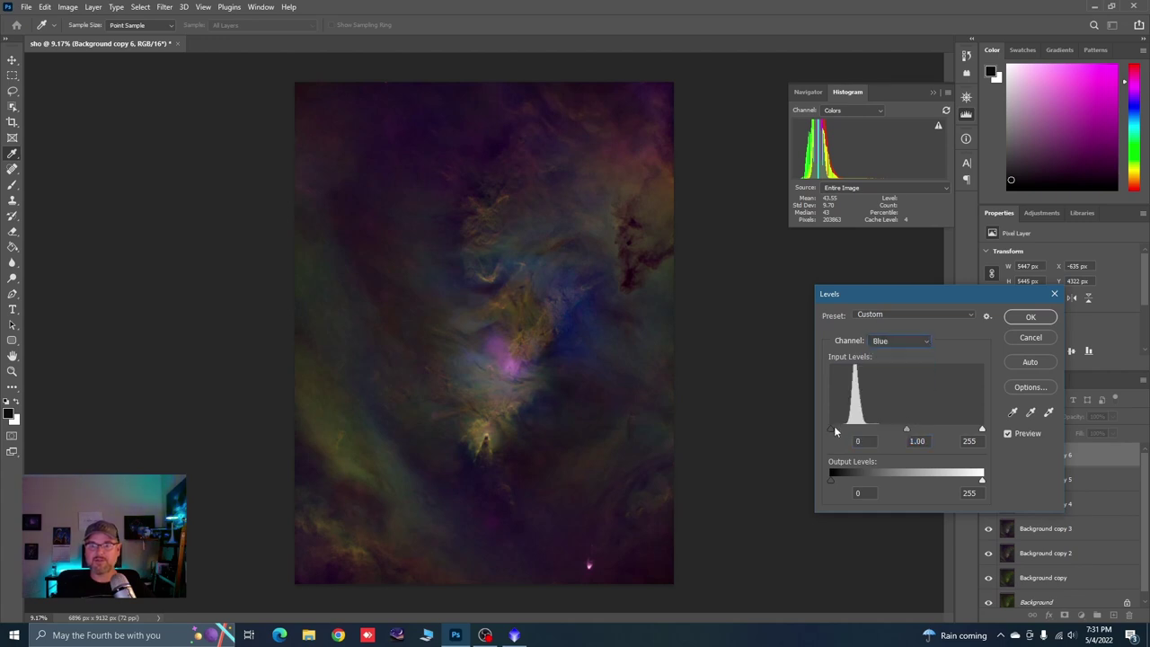
drag(830, 429, 839, 429)
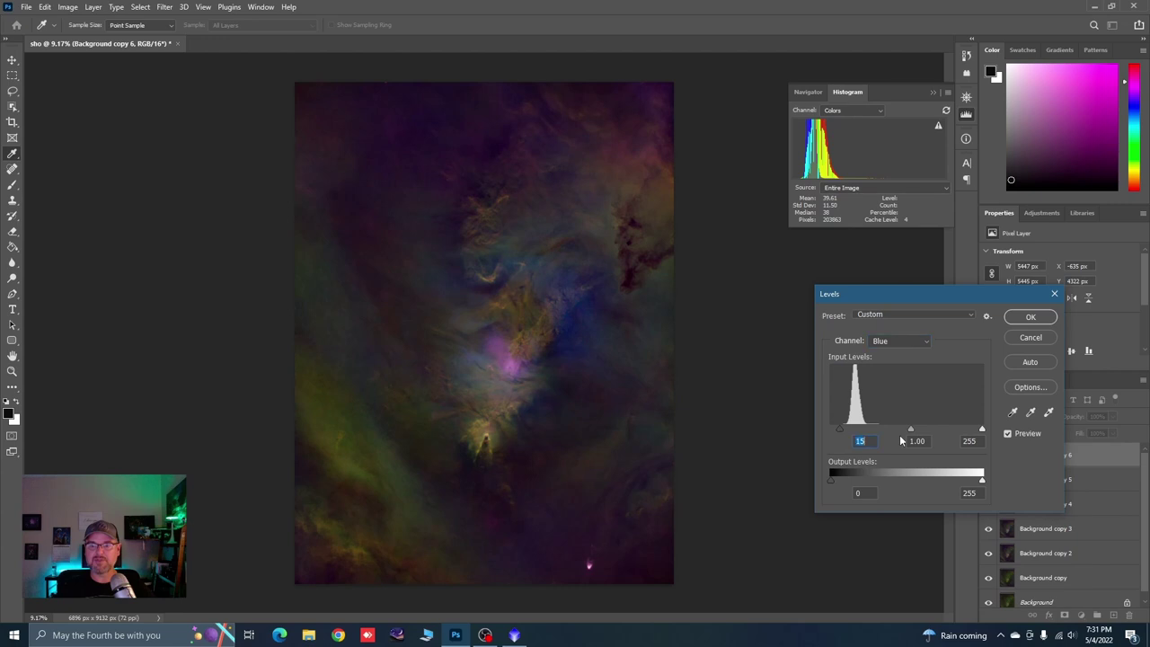
drag(911, 432, 899, 432)
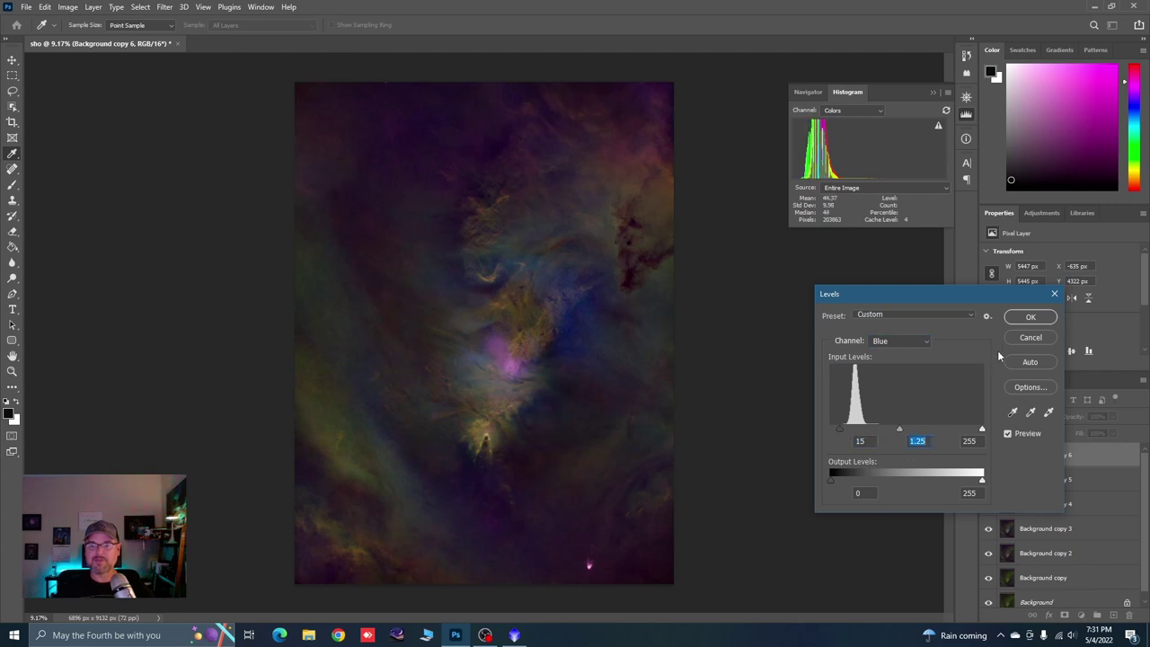
click(1030, 319)
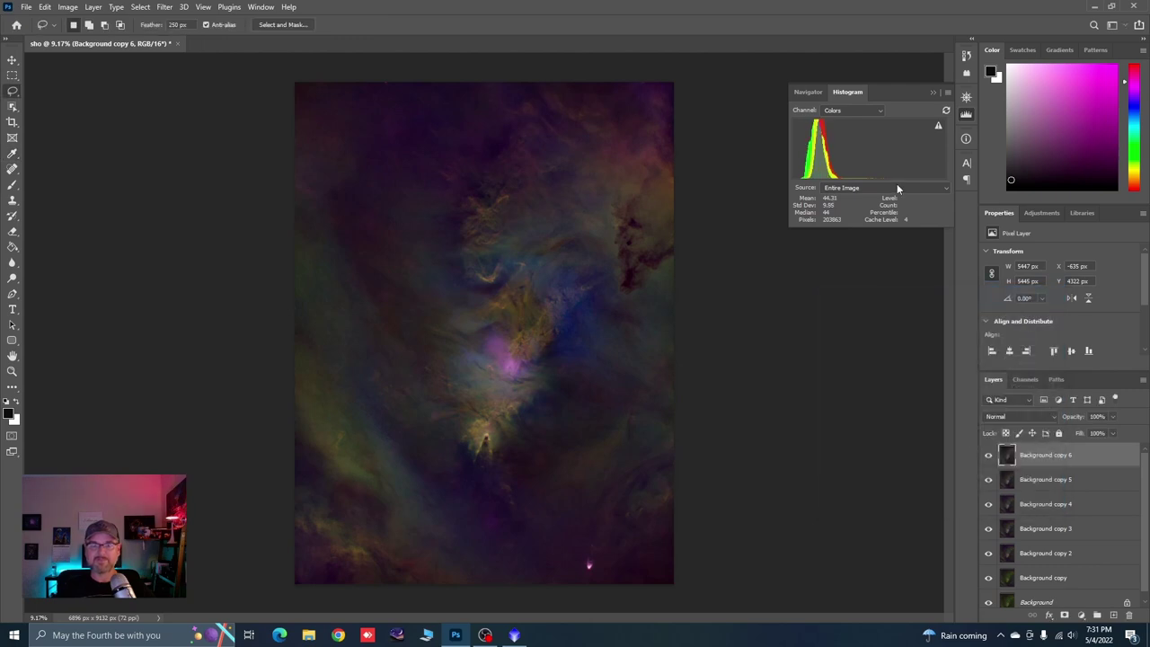
Apply a Blue-channel Levels pass with black point 12 and midtones 1.21.
click(67, 6)
mouse_move(97, 43)
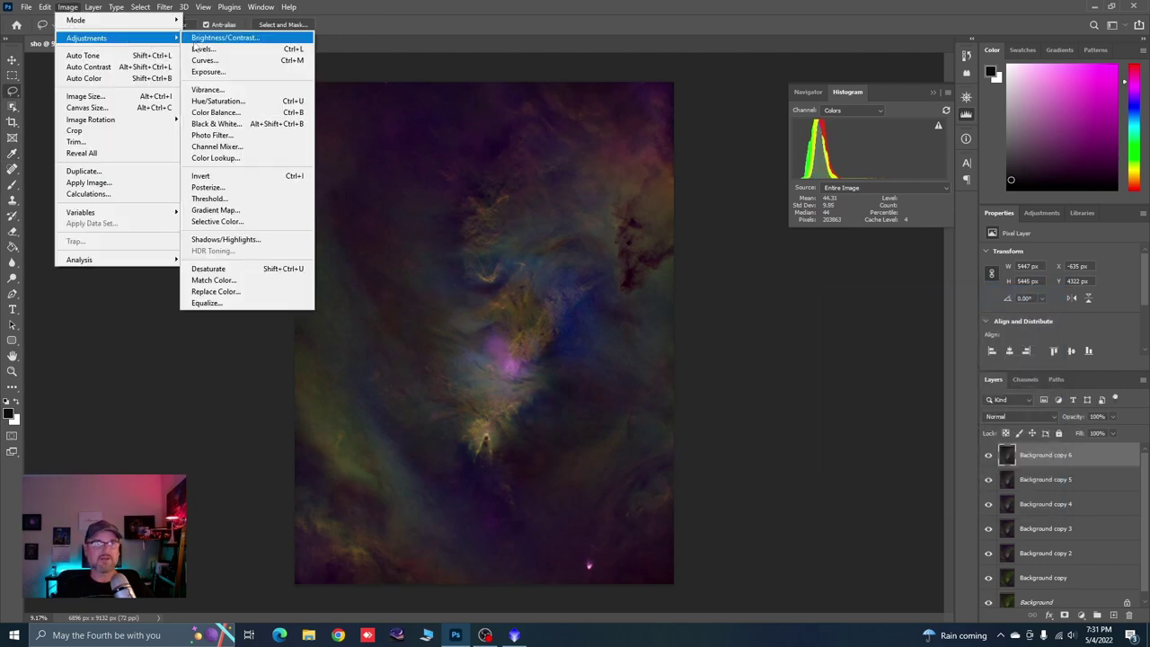
click(206, 49)
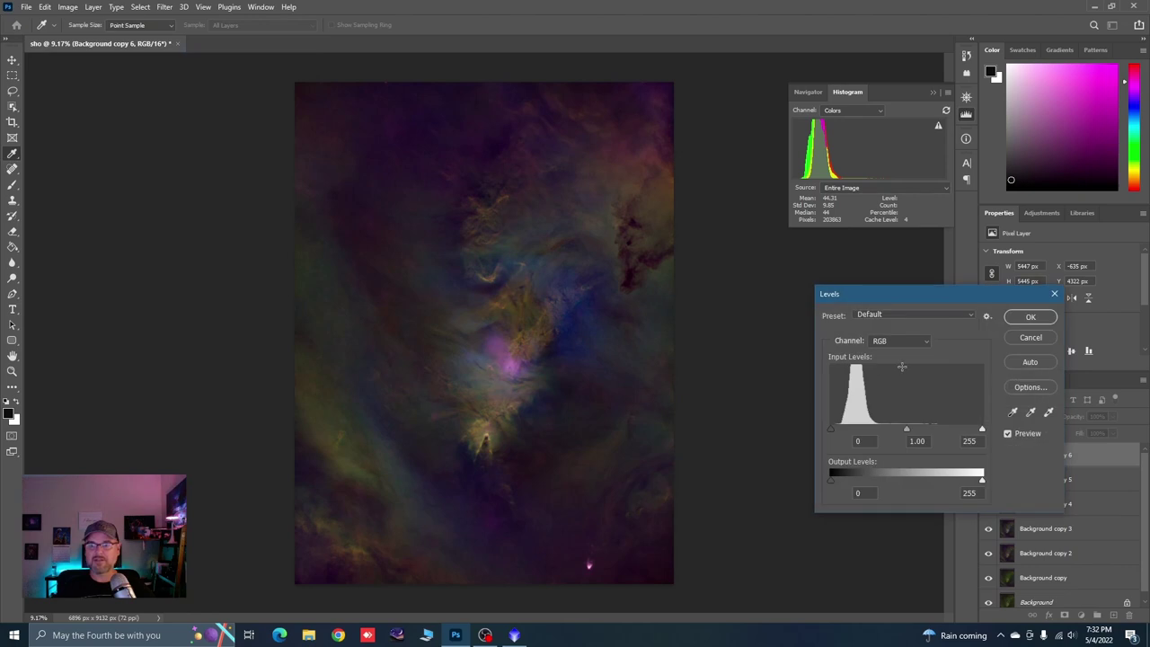
click(925, 342)
click(887, 385)
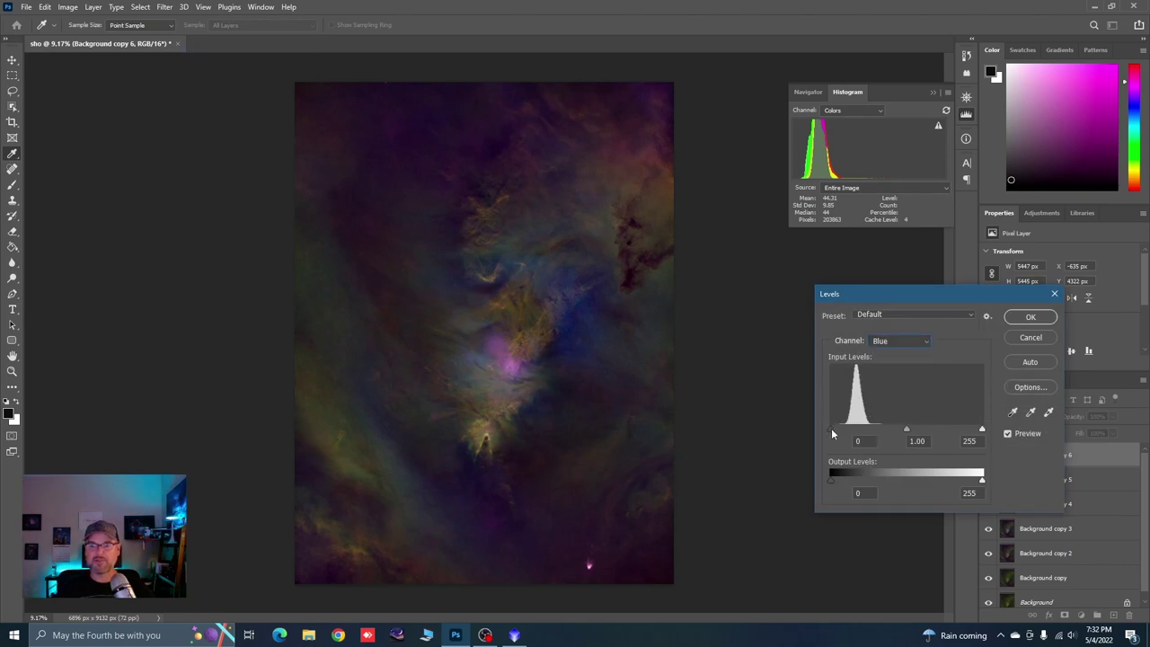
drag(831, 428, 838, 434)
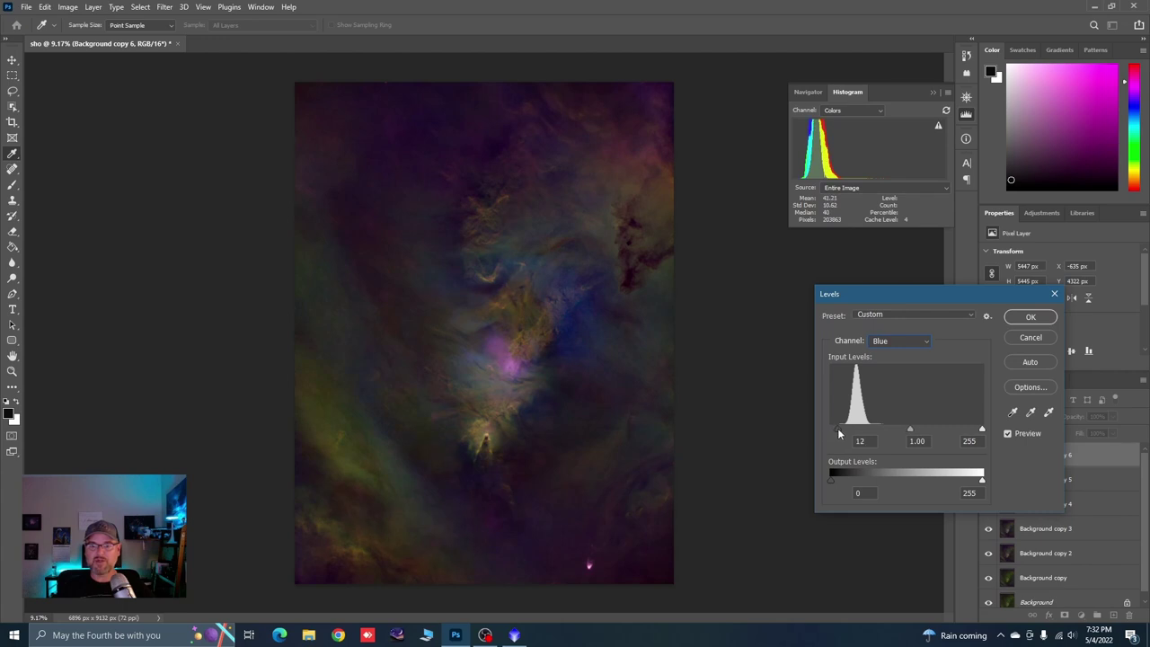
drag(909, 433, 902, 434)
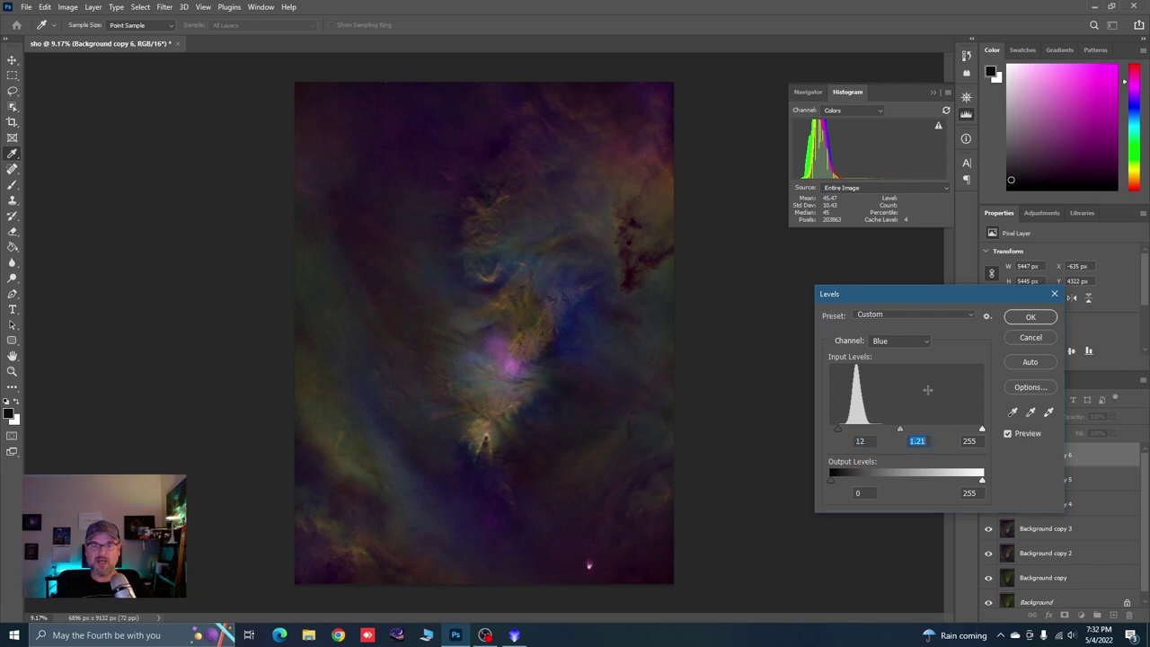
click(1030, 317)
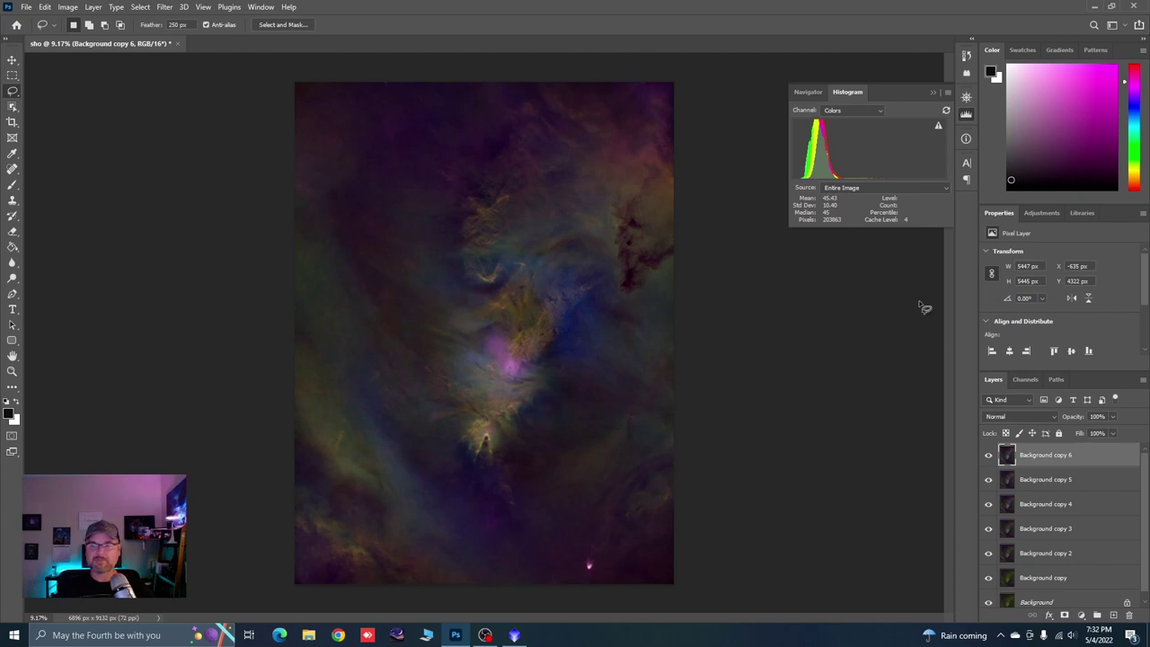
Apply a second Blue-channel Levels pass with black point 7 and midtones 1.10.
click(67, 9)
mouse_move(92, 39)
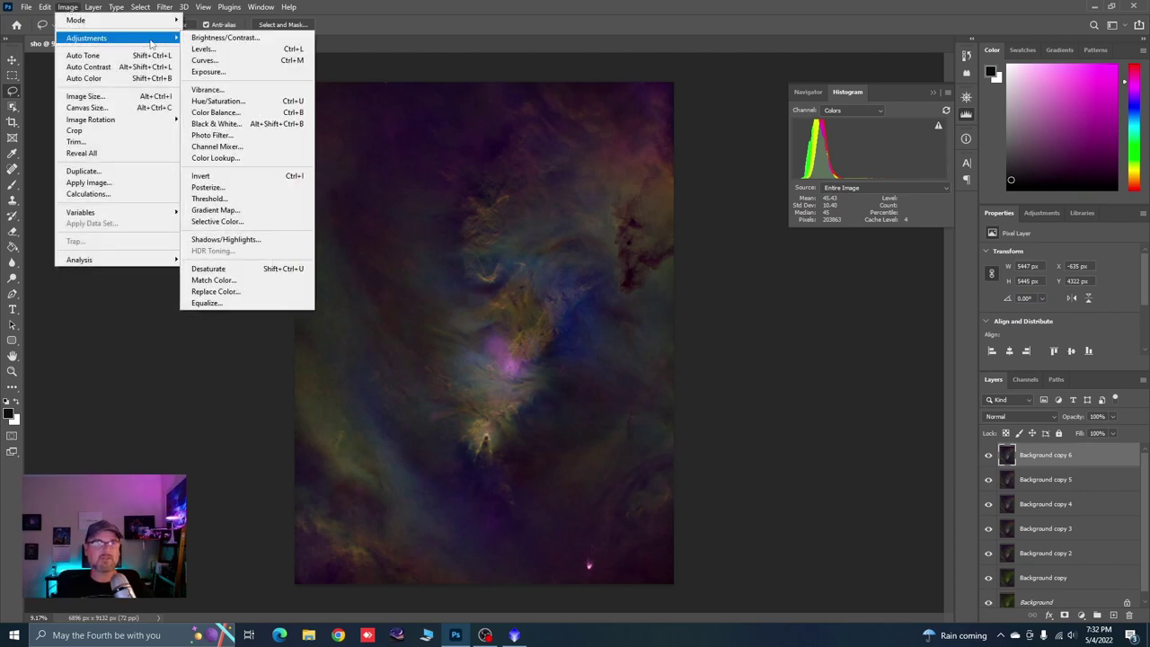
click(203, 51)
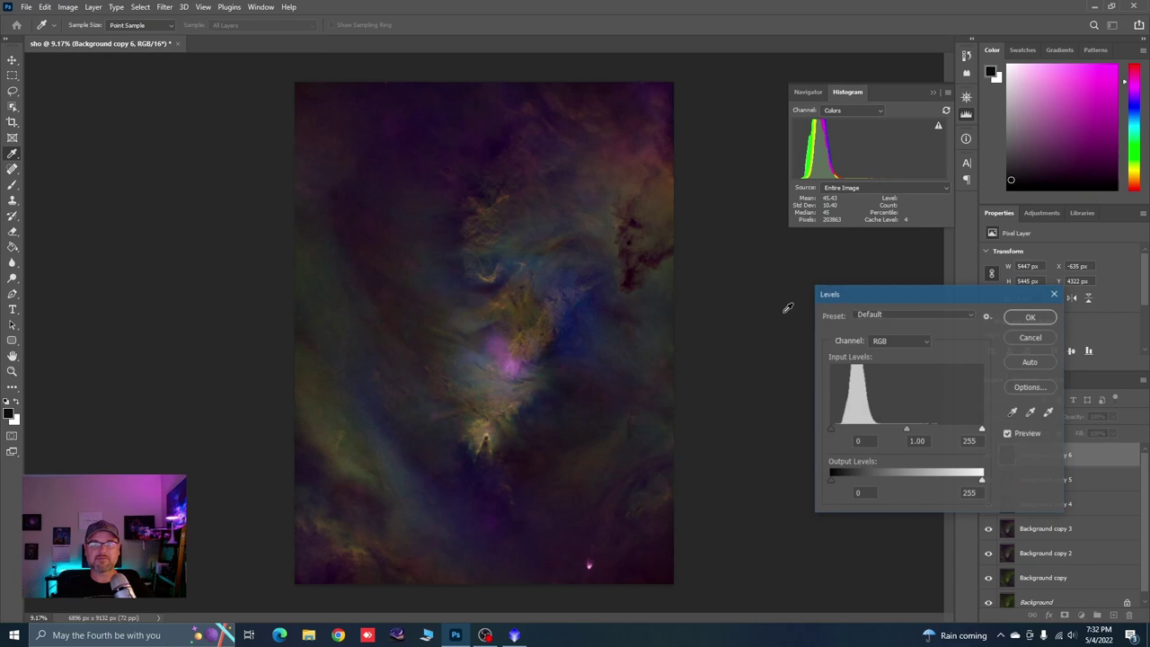
click(898, 341)
click(878, 382)
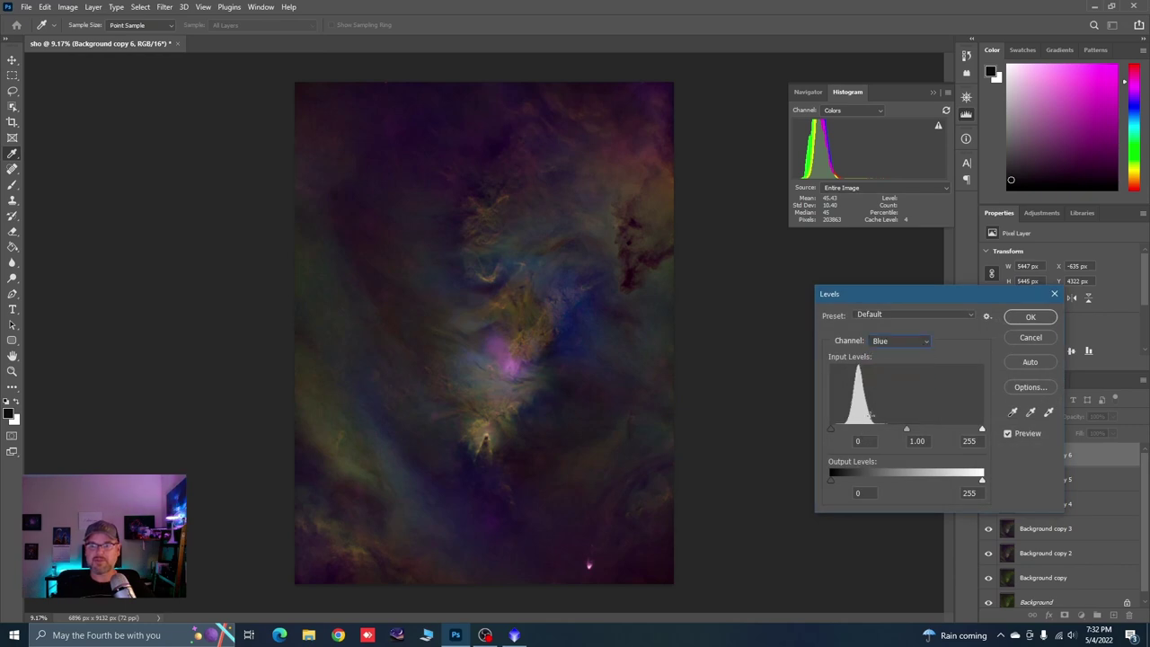
drag(831, 430, 835, 430)
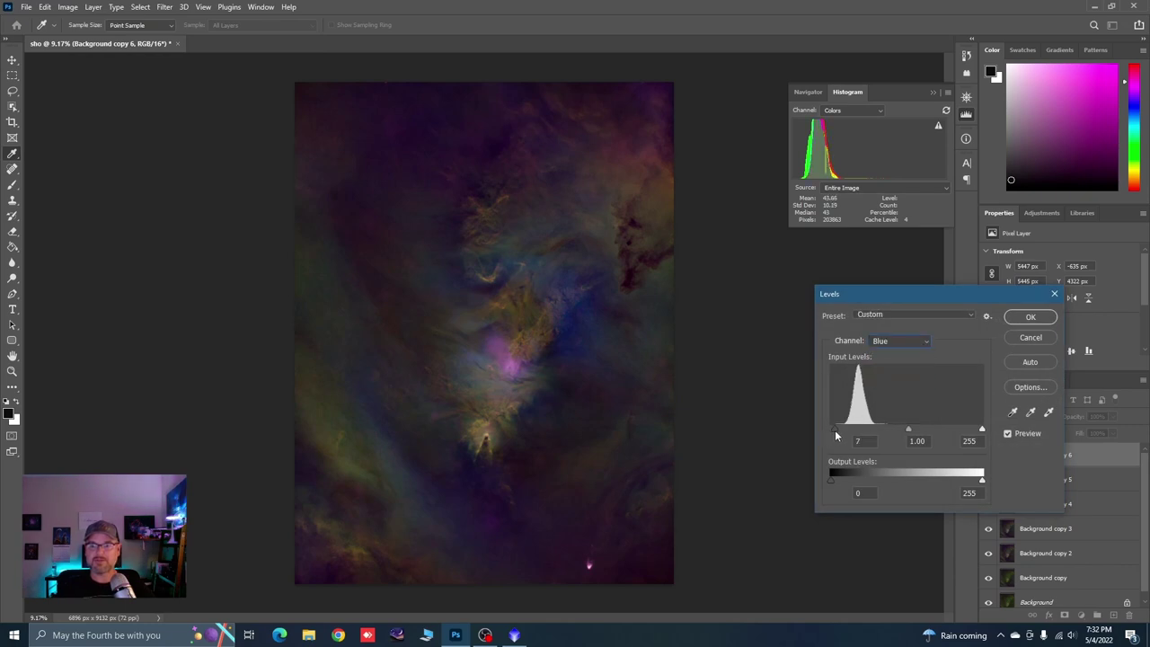
drag(907, 429, 902, 429)
click(1007, 434)
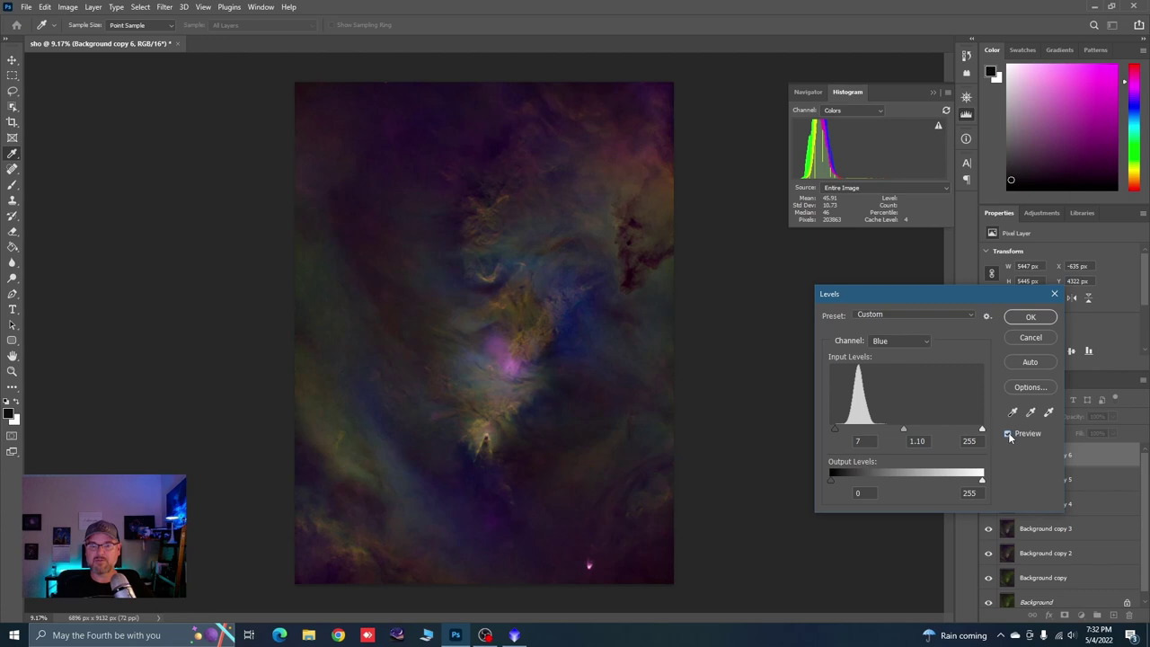
click(1045, 322)
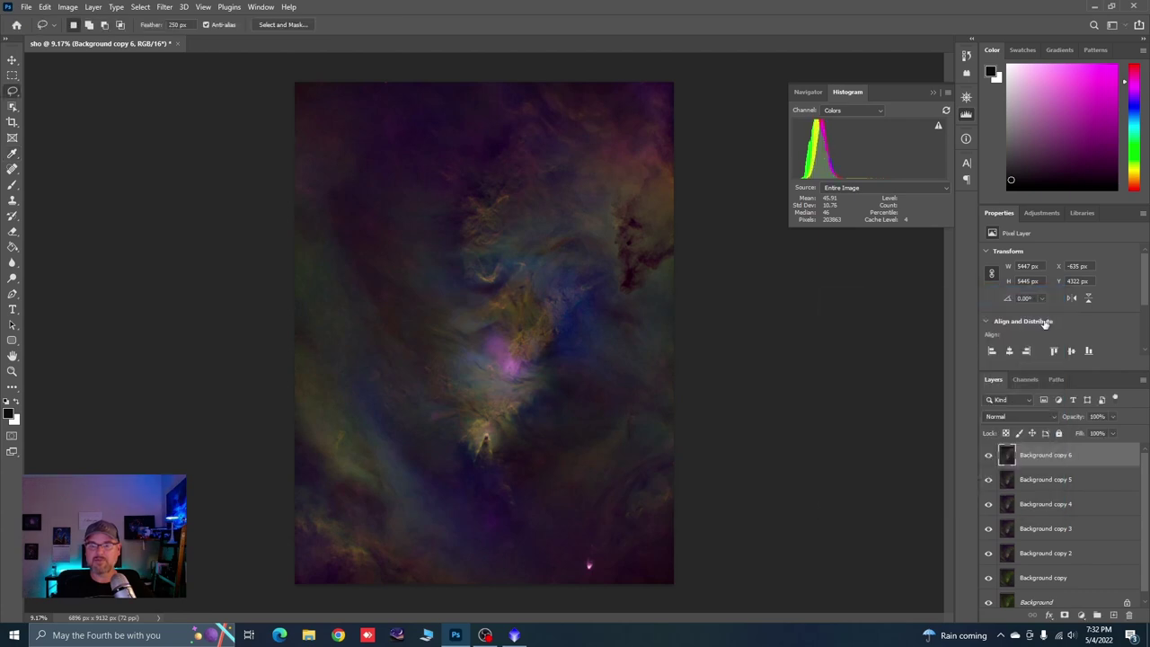
Toggle Background copy 6 off and on to compare, then dock the histogram panel away.
click(987, 456)
click(987, 456)
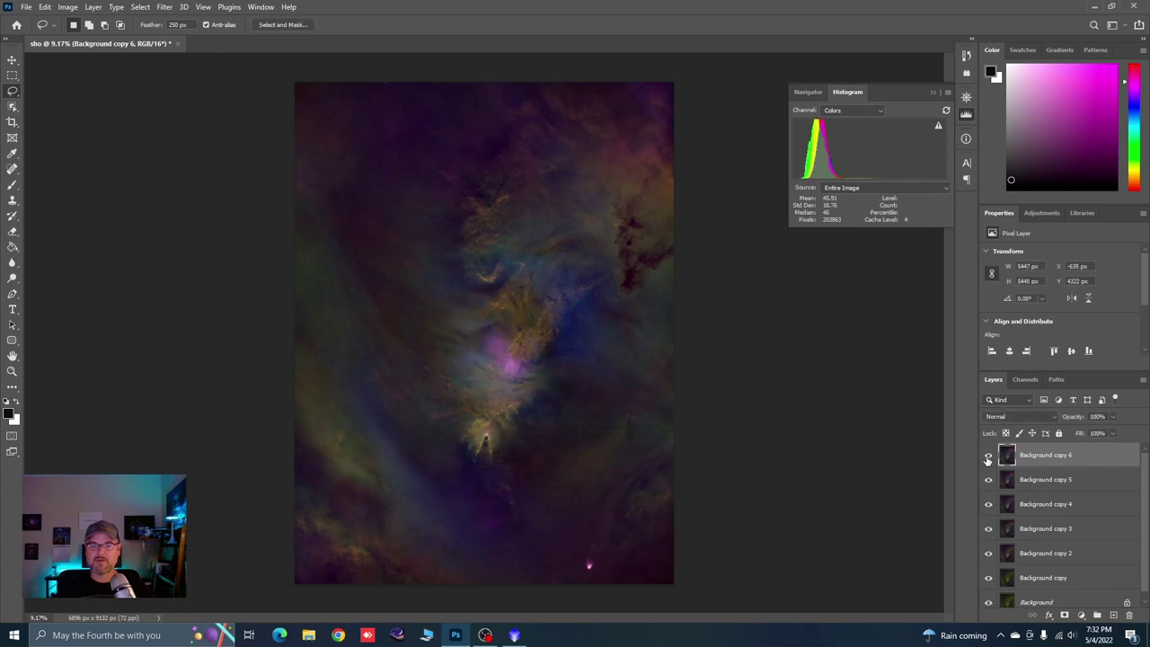
click(987, 457)
click(987, 457)
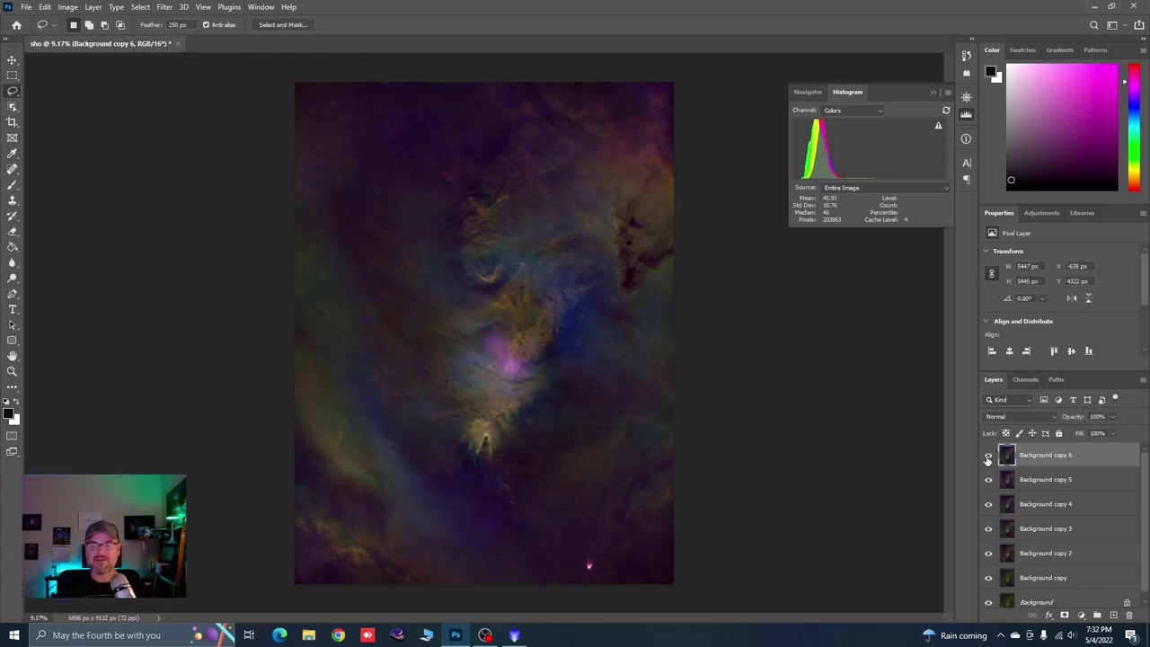
click(933, 91)
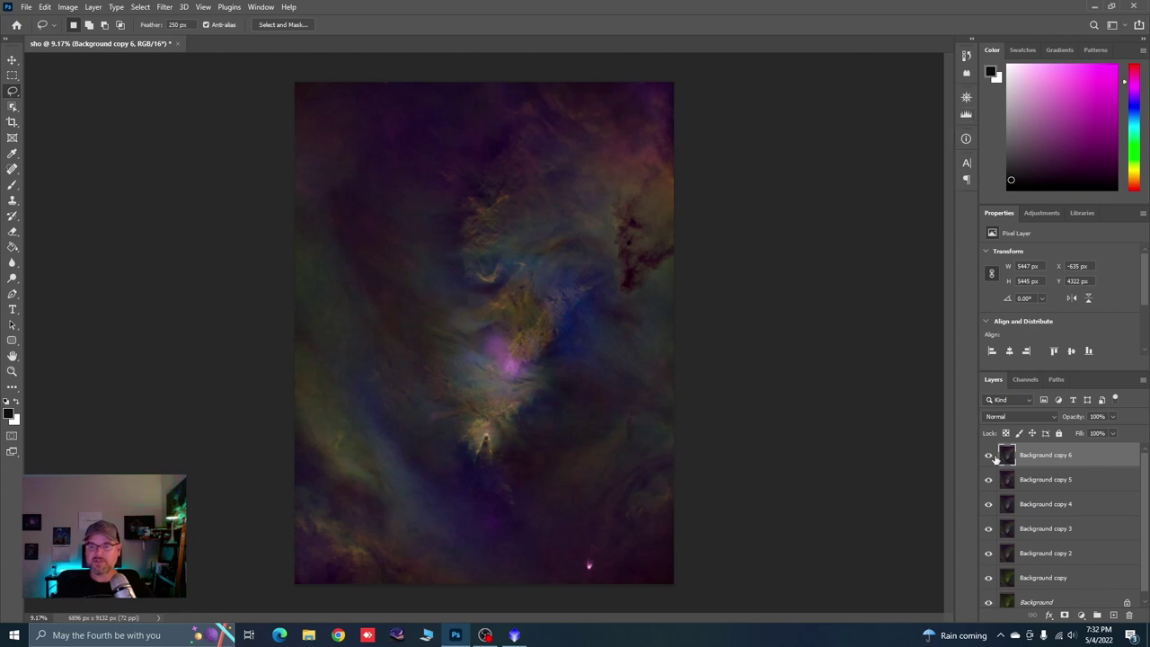
Enlarge the layers list and bring Background copy, copy 4 and copy 6 back into view.
click(989, 455)
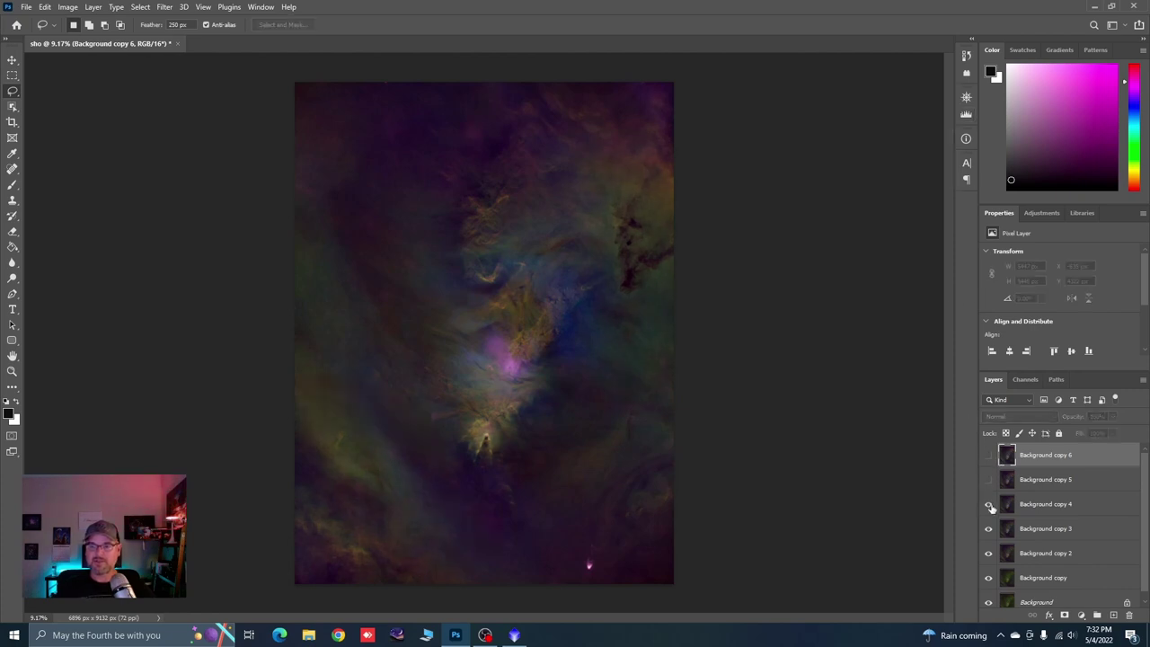
click(988, 504)
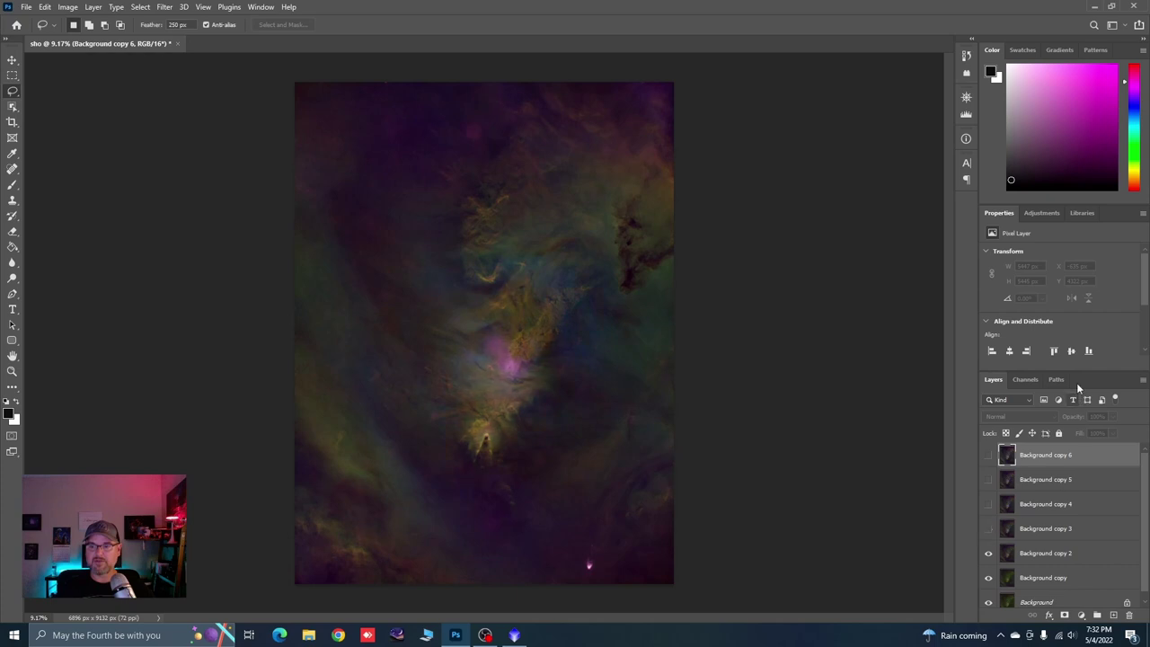
drag(1073, 370, 1074, 329)
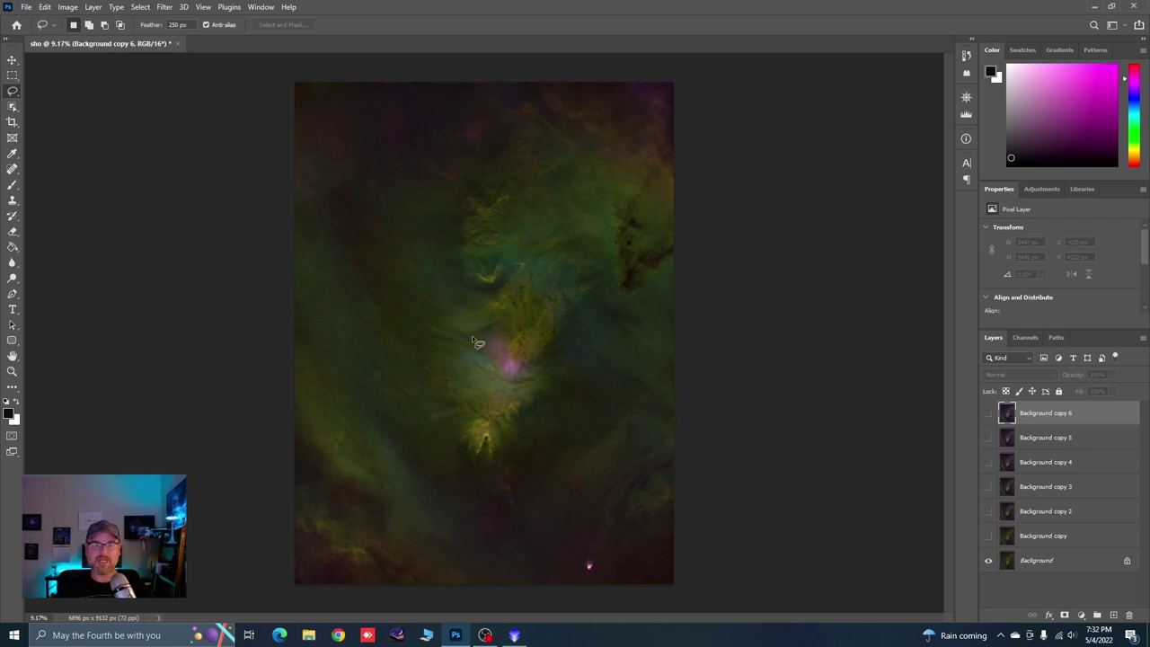
click(988, 537)
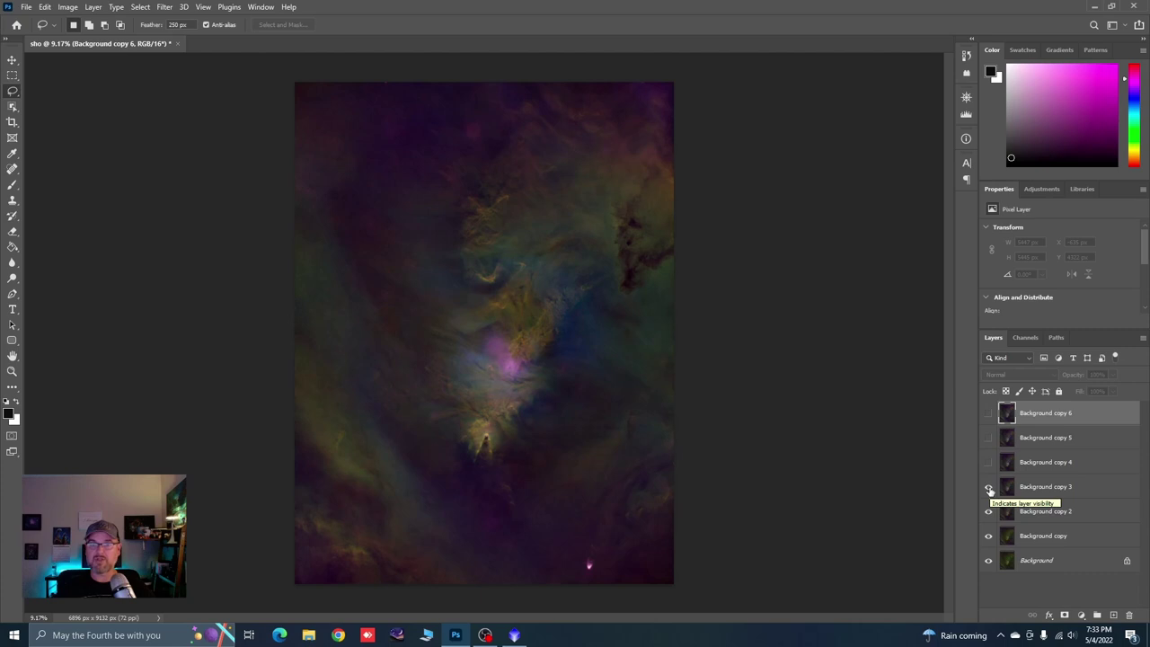
click(988, 462)
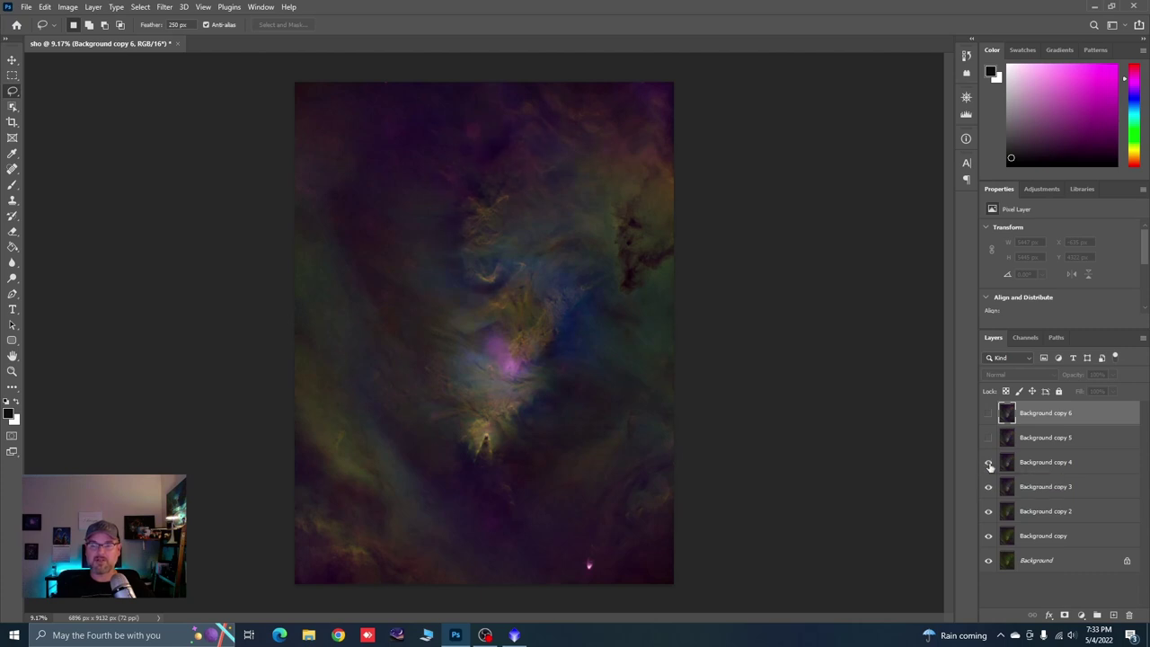
click(988, 414)
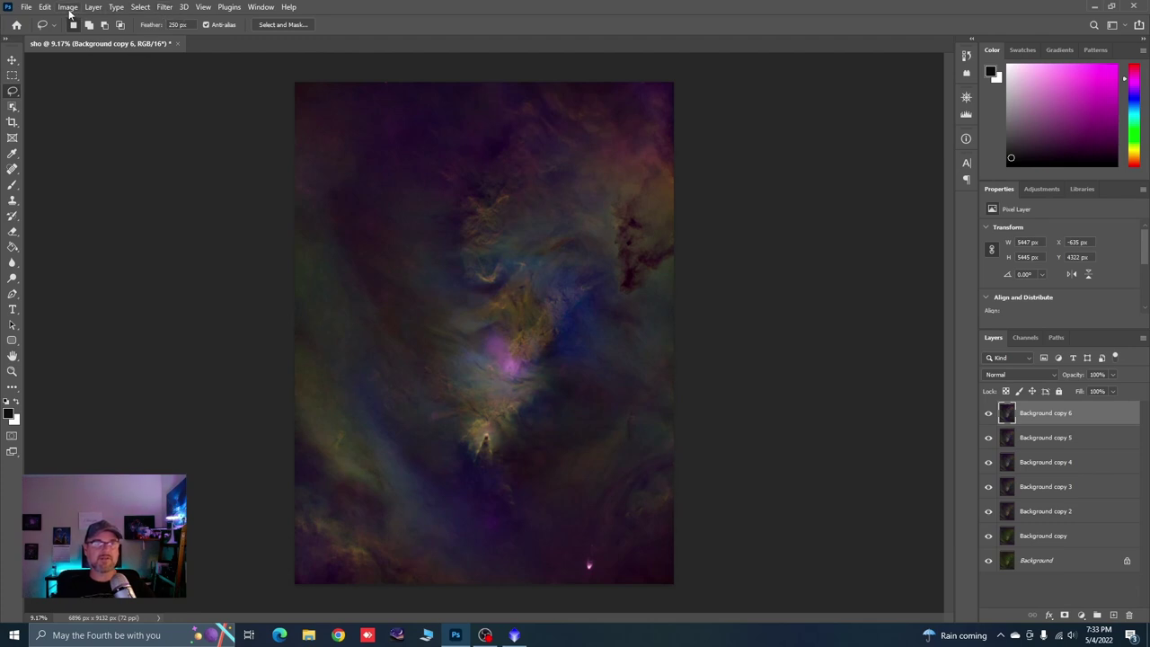
Flatten the image and duplicate the flattened Background as Background copy.
click(93, 7)
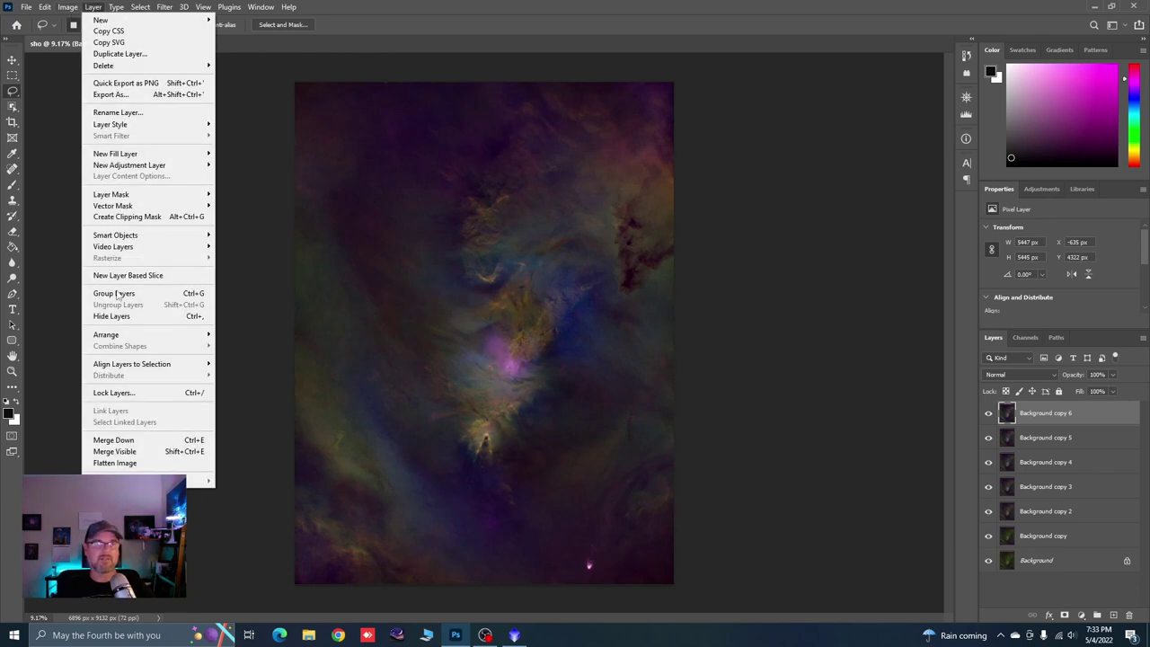
click(117, 464)
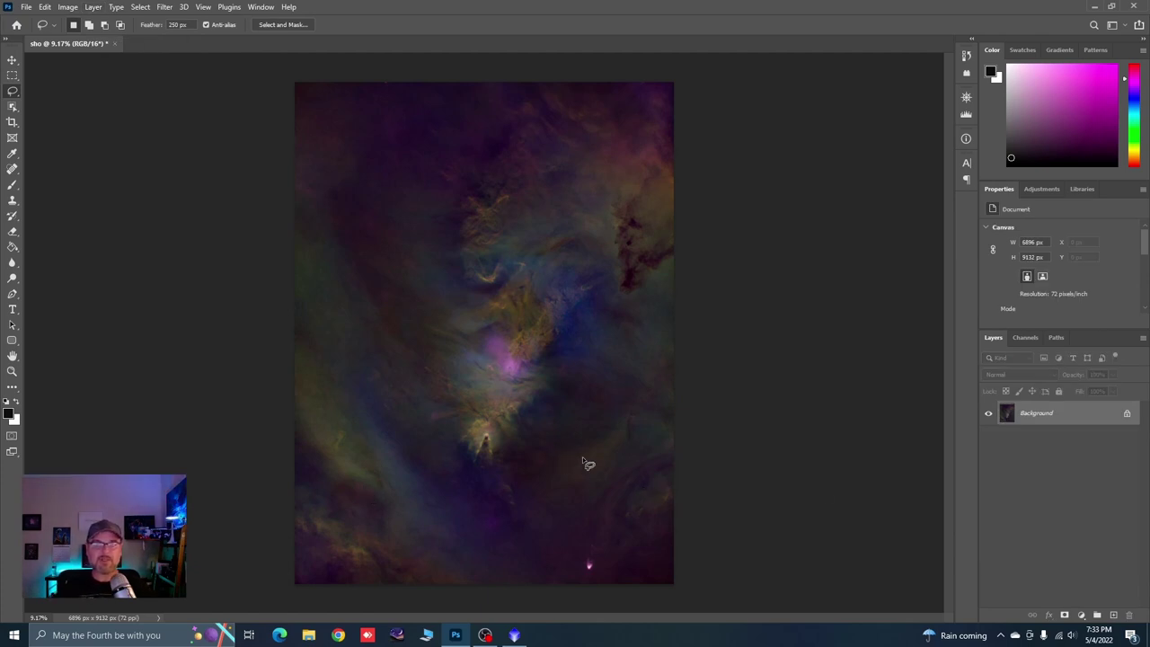
drag(1028, 414, 1113, 614)
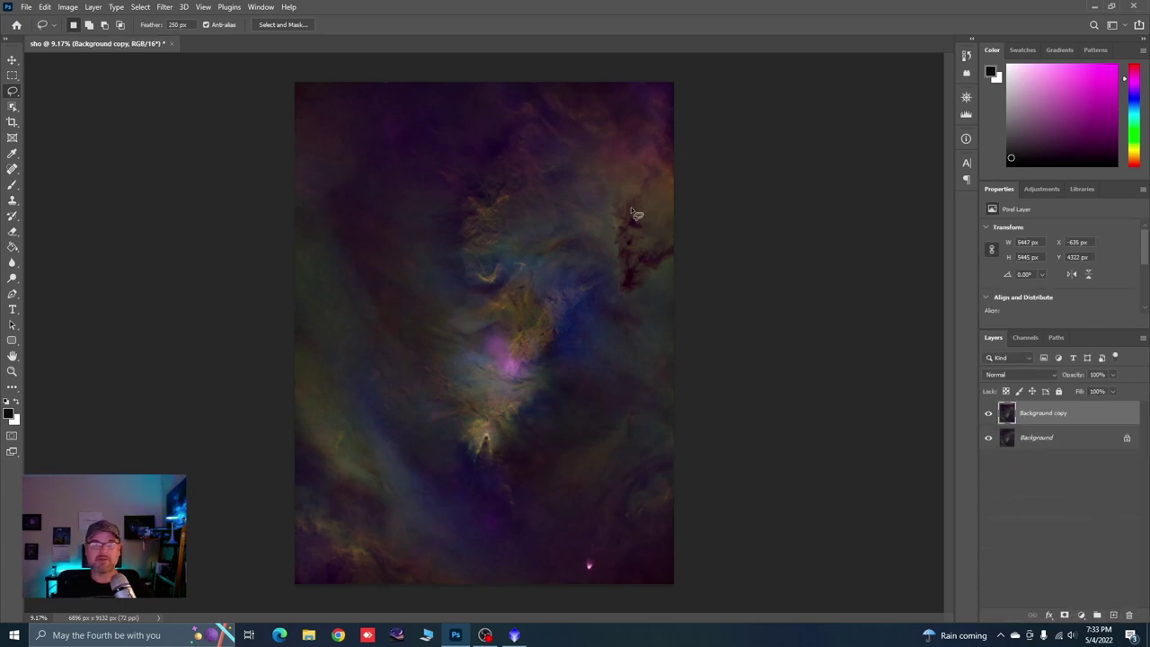
Apply Camera Raw noise reduction with luminance 46 and colour 39.
click(162, 9)
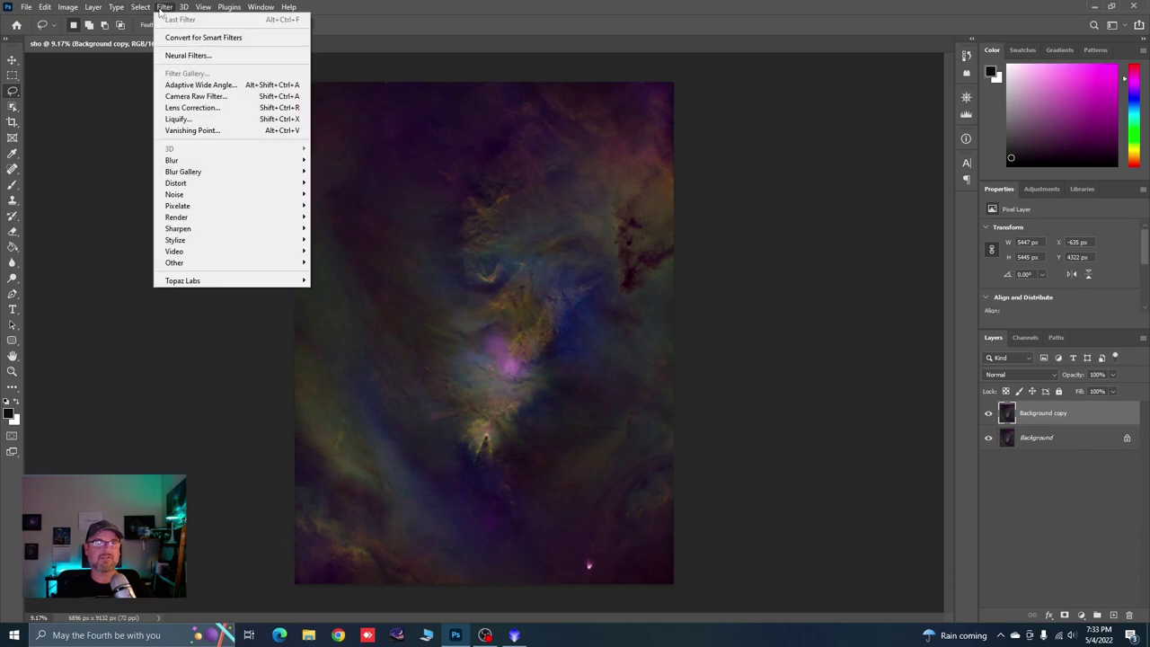
click(198, 96)
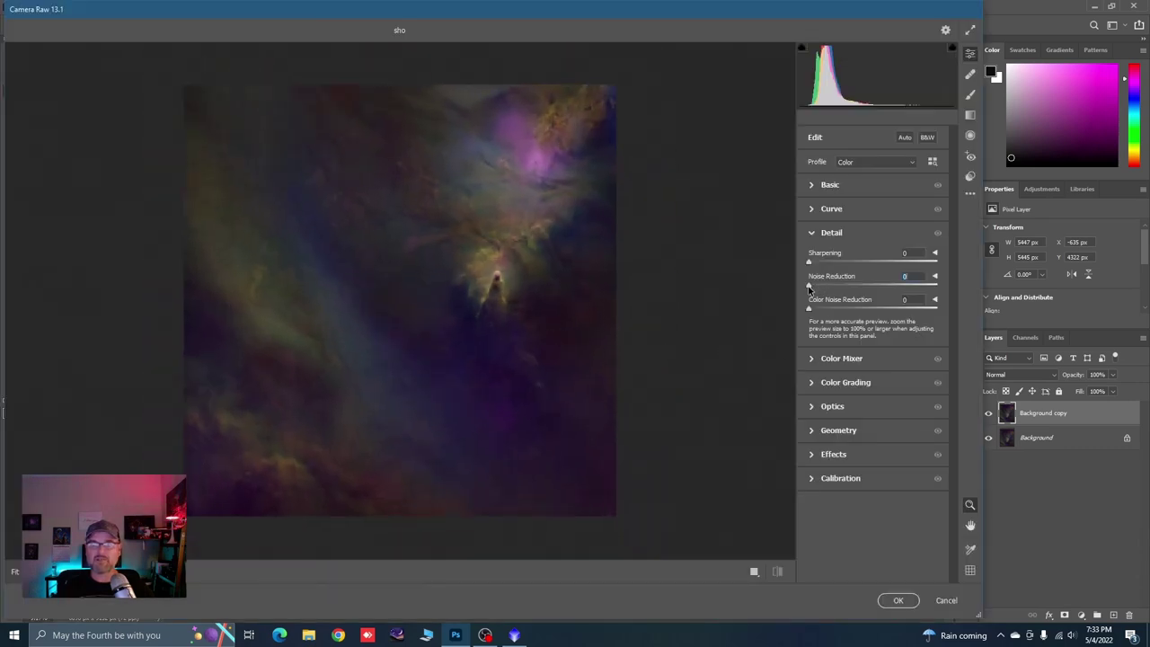
drag(808, 286, 868, 286)
drag(809, 309, 859, 310)
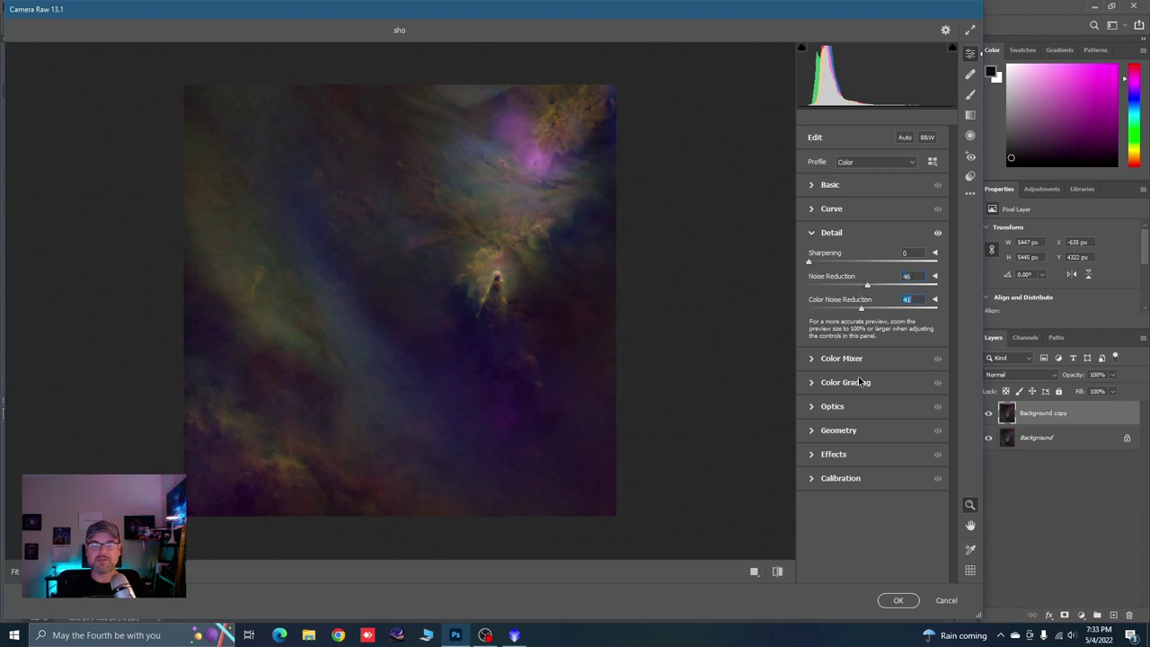
click(898, 600)
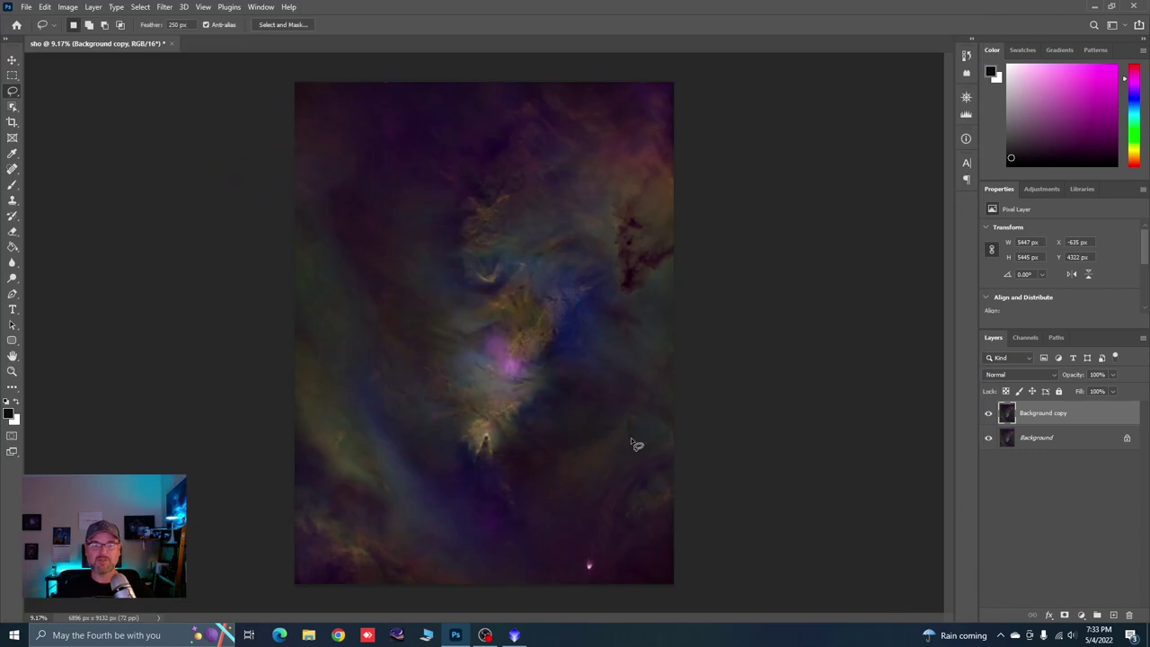
Compare Background copy against the original, then zoom out to fit the whole nebula.
scroll(610, 409, up, 5)
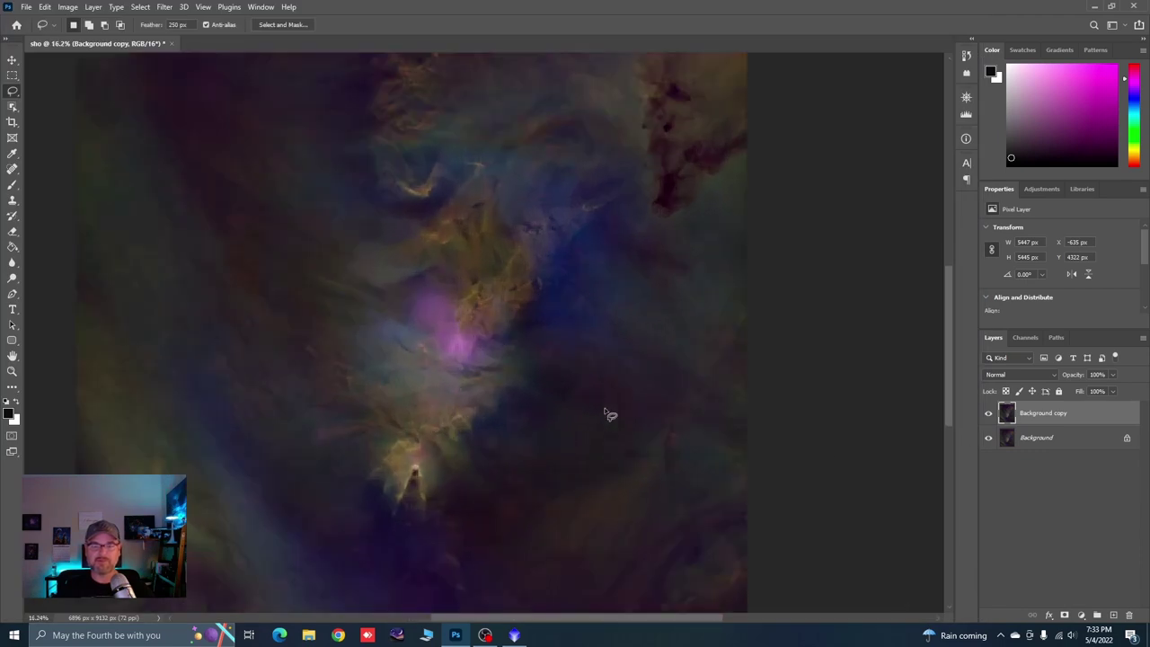
click(987, 418)
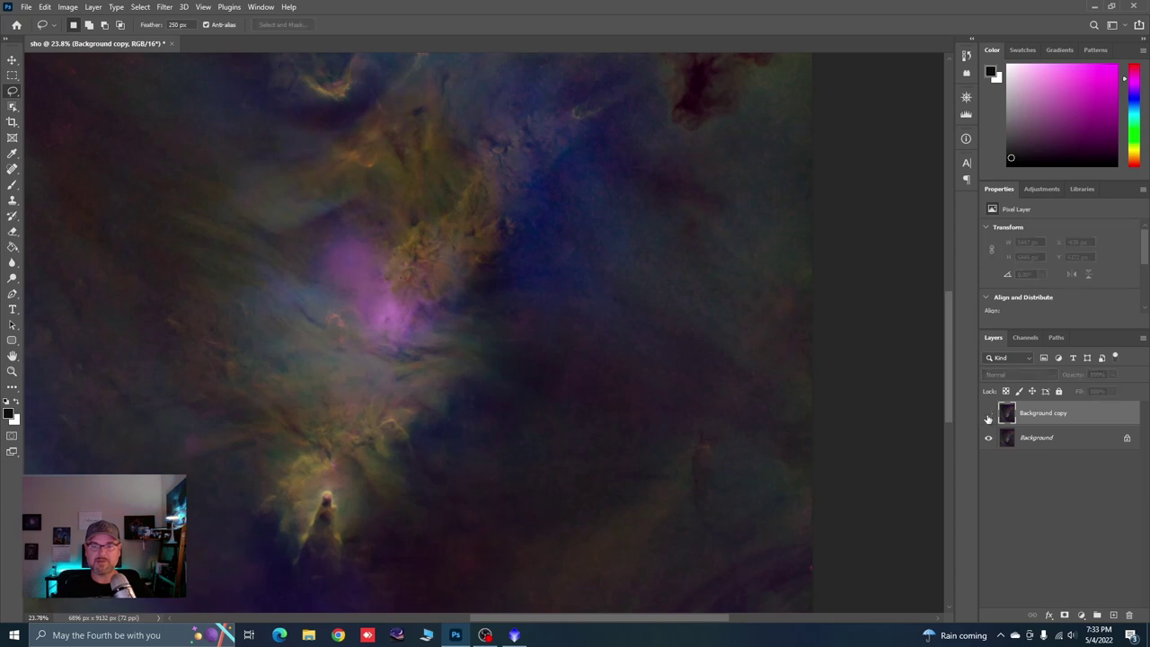
click(987, 418)
scroll(596, 364, up, 3)
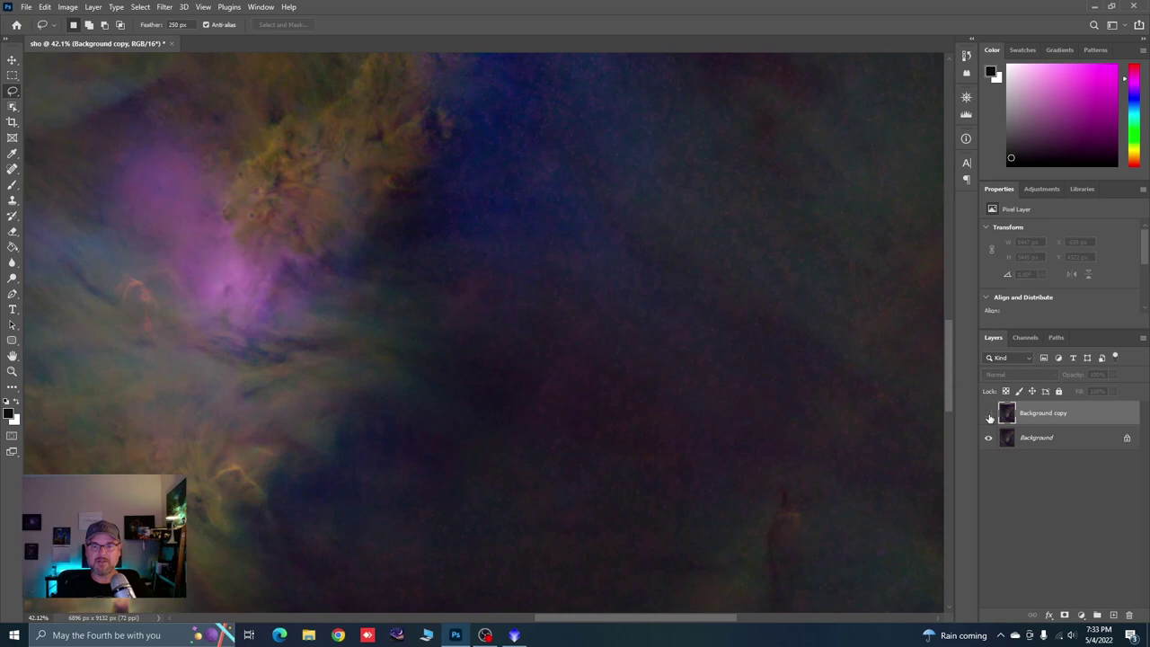
scroll(682, 370, down, 2)
scroll(636, 370, down, 2)
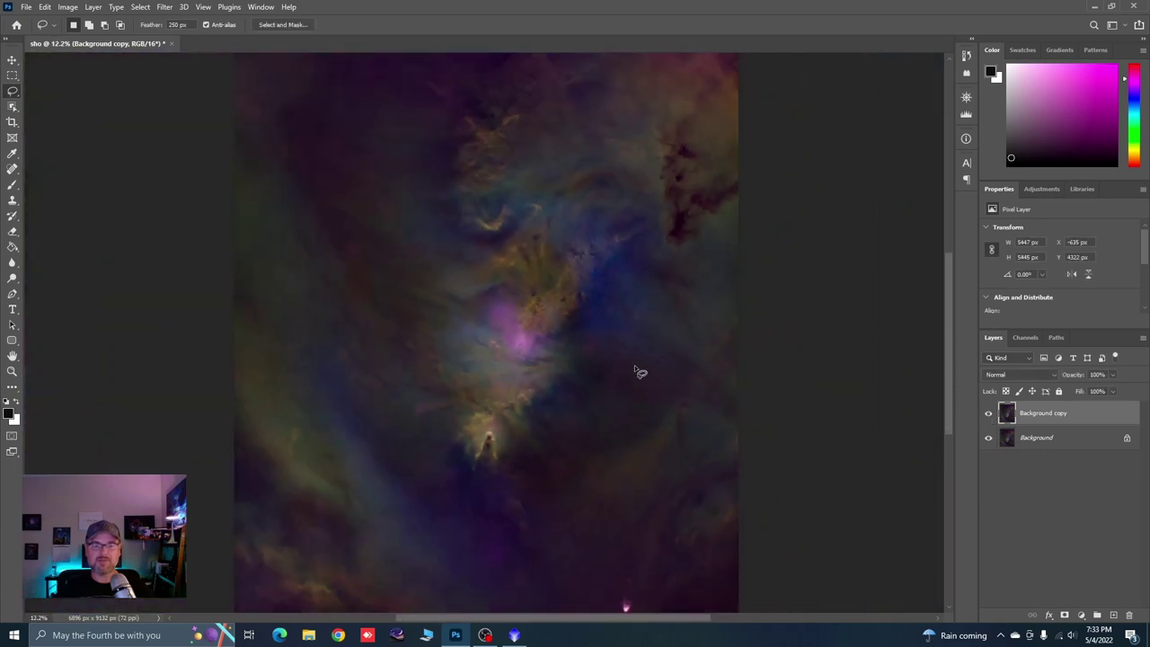
scroll(772, 351, down, 2)
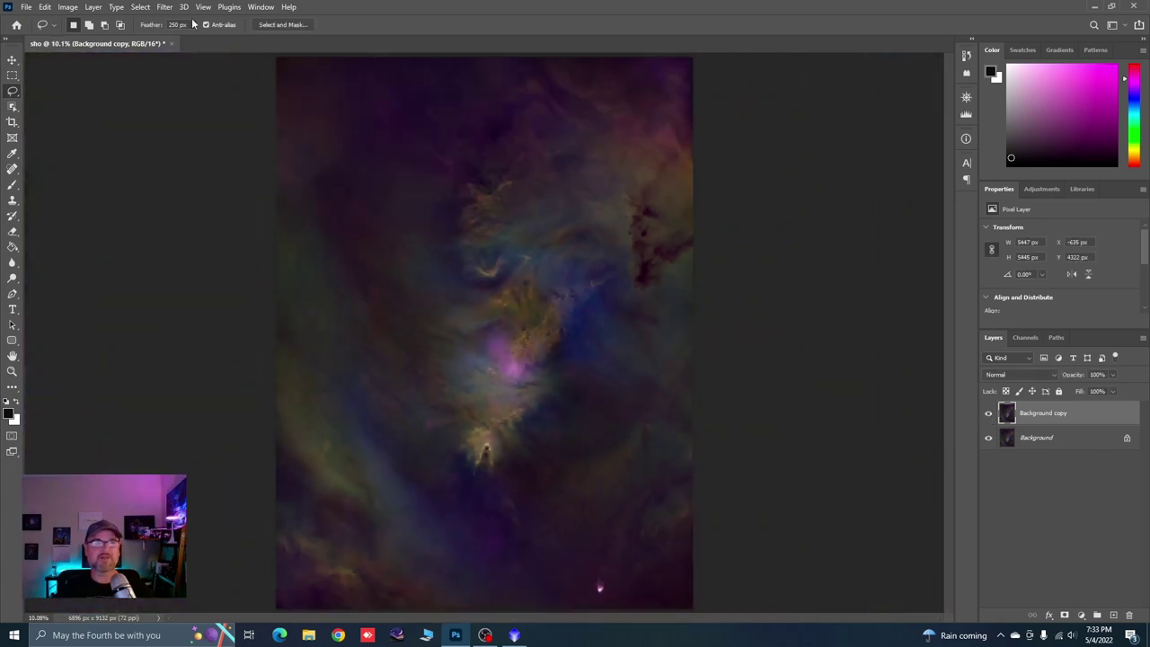
Apply Dust & Scratches with a 13-pixel radius to Background copy, then deselect.
click(165, 9)
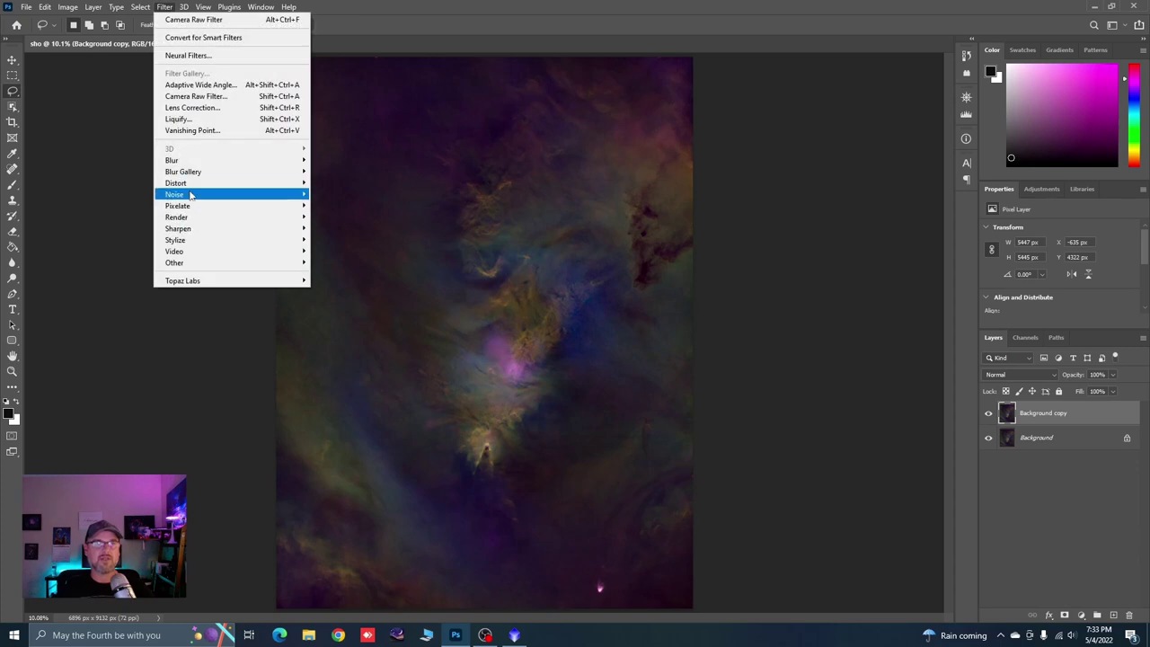
mouse_move(305, 199)
click(347, 216)
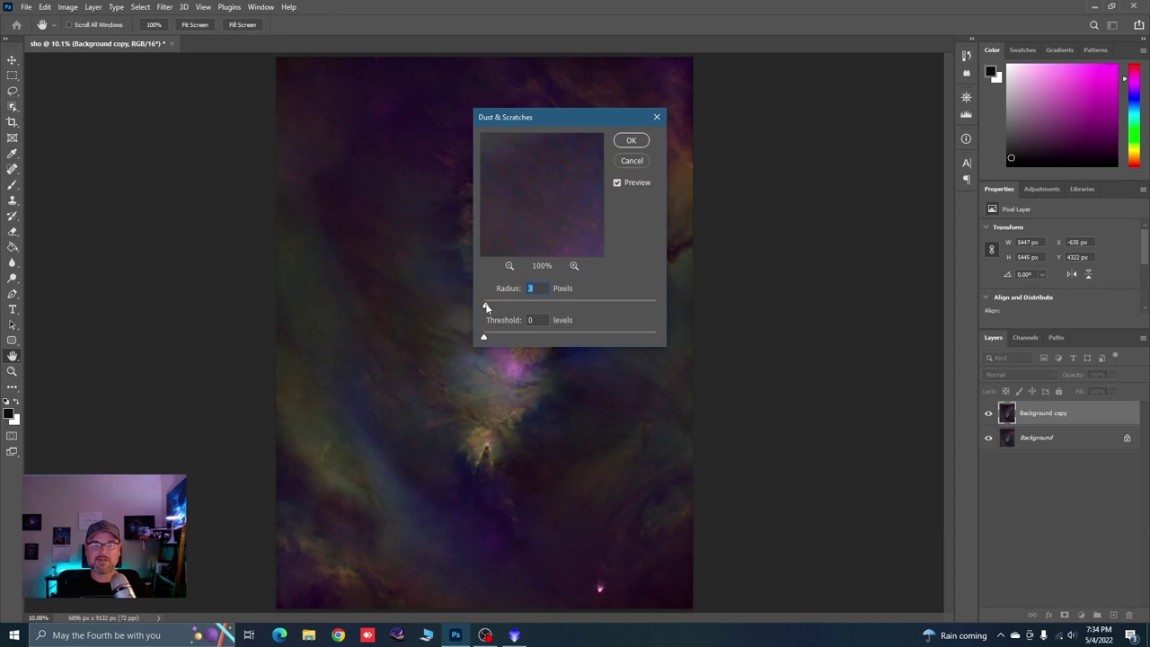
drag(487, 305, 495, 309)
click(628, 142)
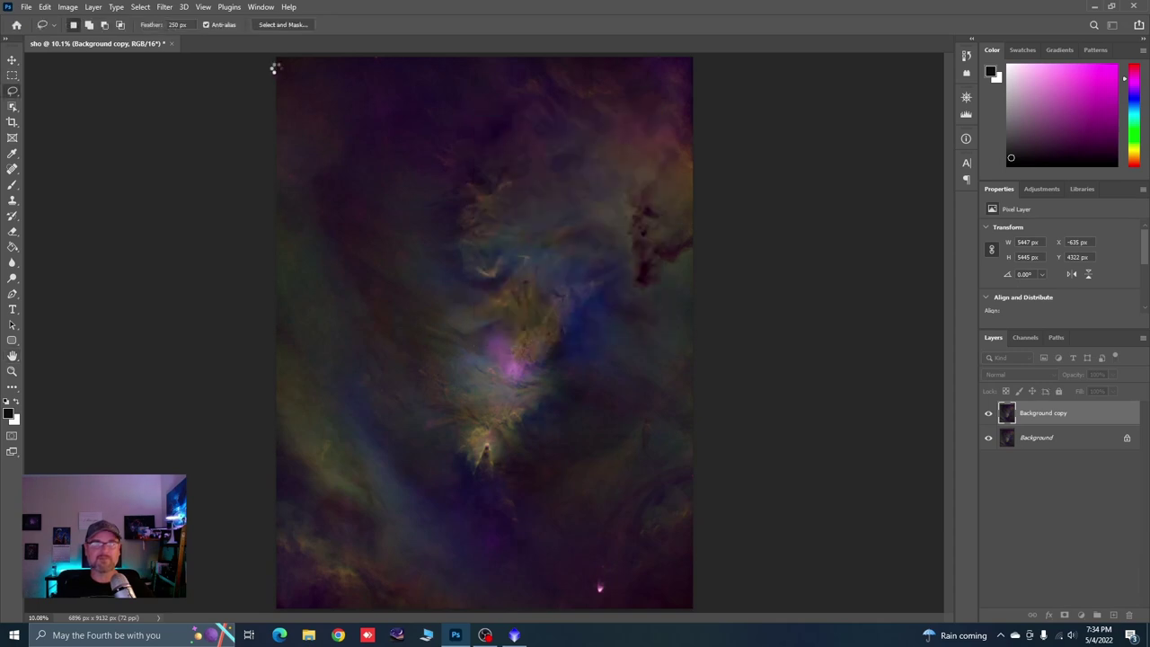
click(141, 7)
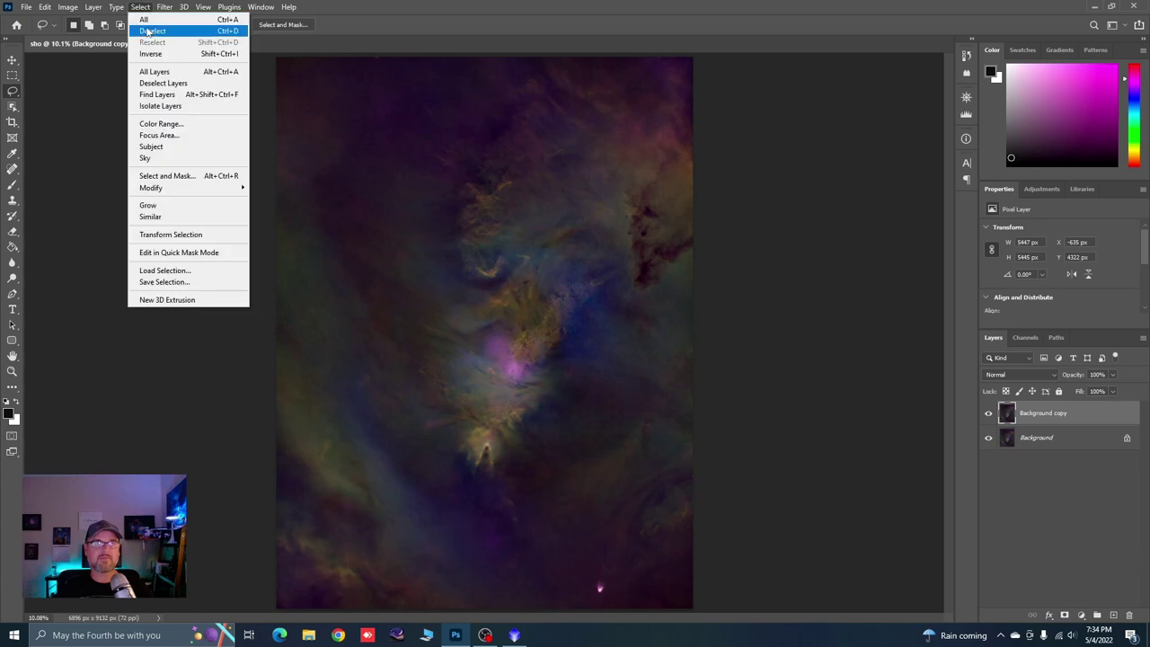
click(149, 31)
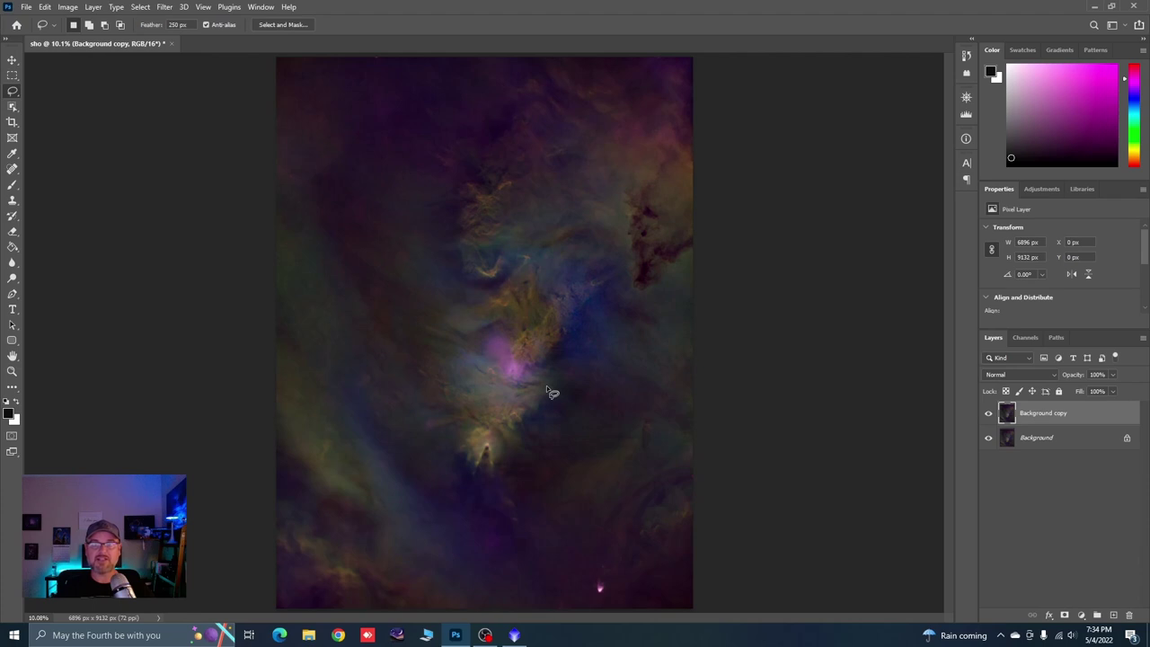
Delete the Camera Raw Filter history state and all later states, then collapse History.
click(966, 57)
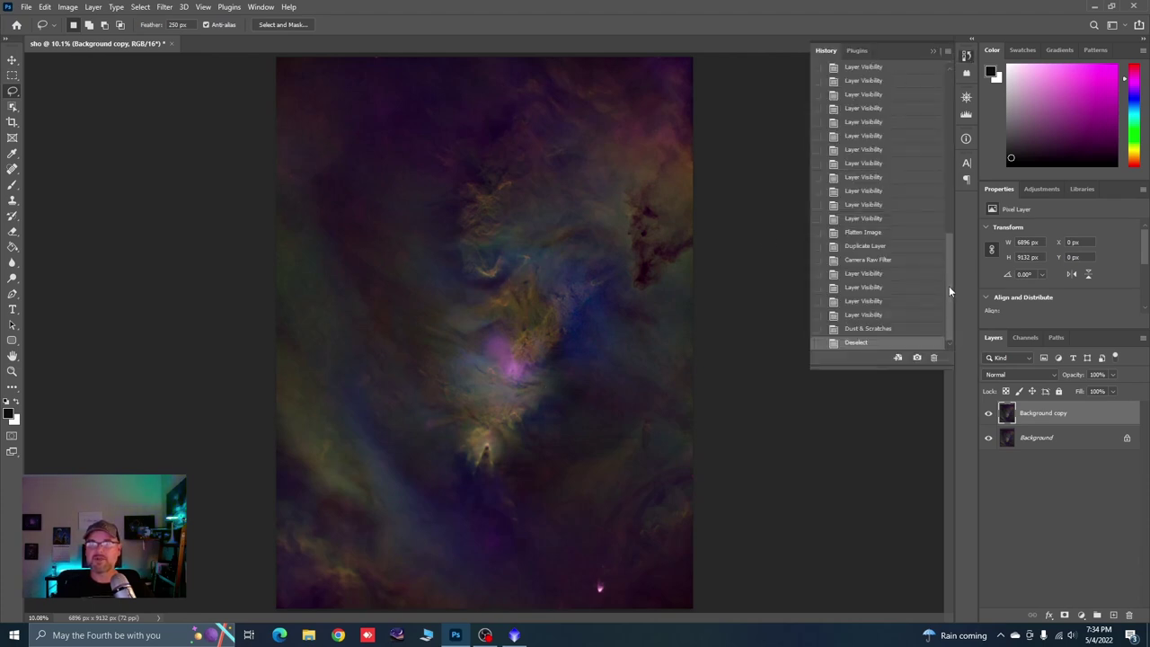
scroll(949, 286, up, 2)
scroll(947, 274, down, 2)
click(876, 260)
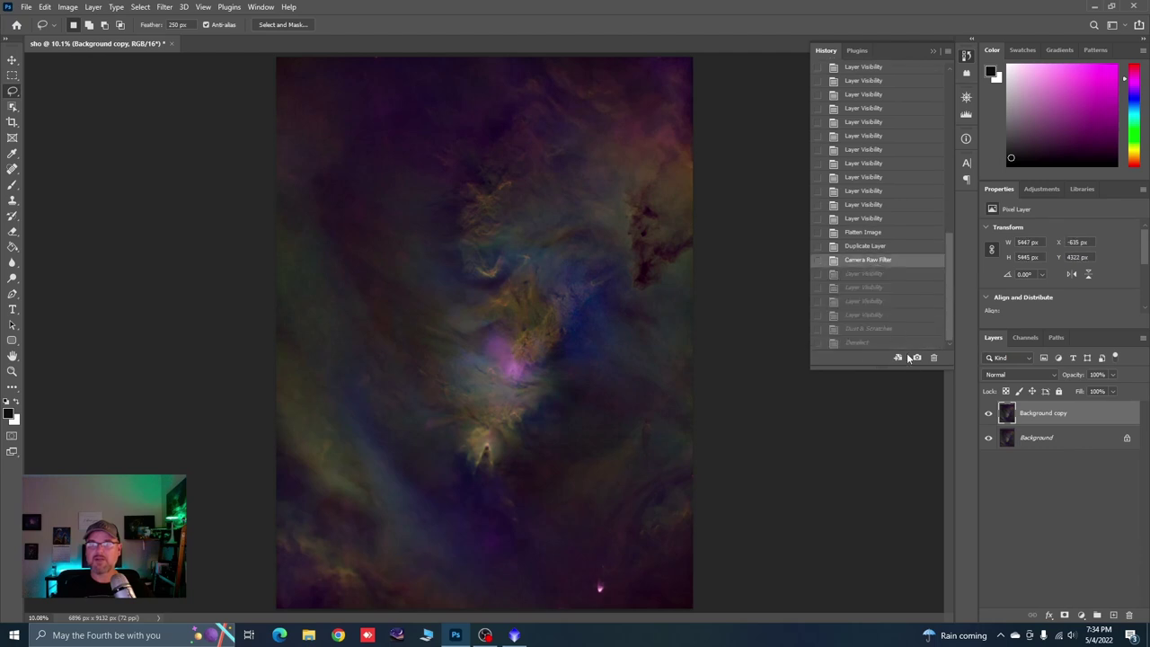
click(933, 358)
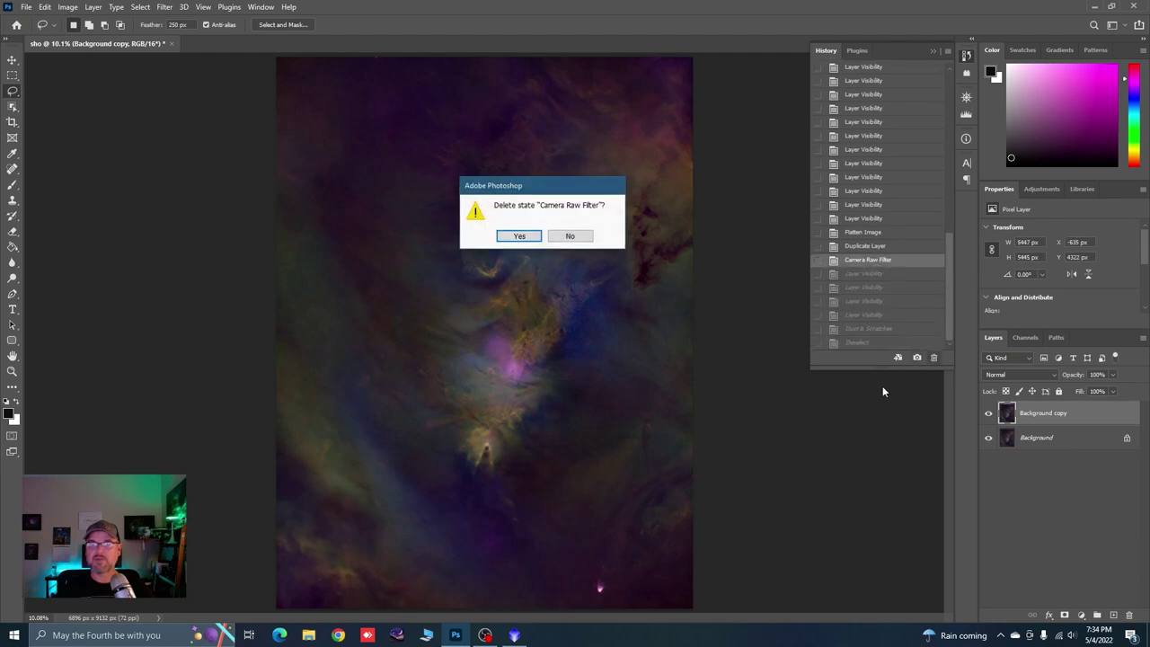
click(520, 238)
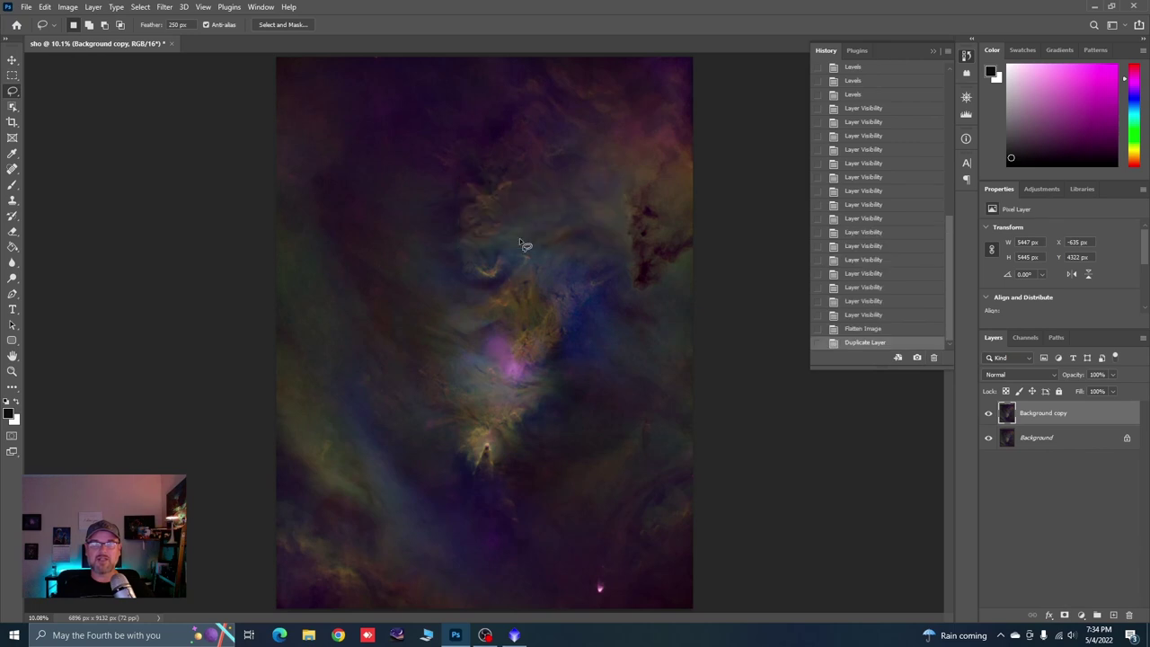
click(933, 51)
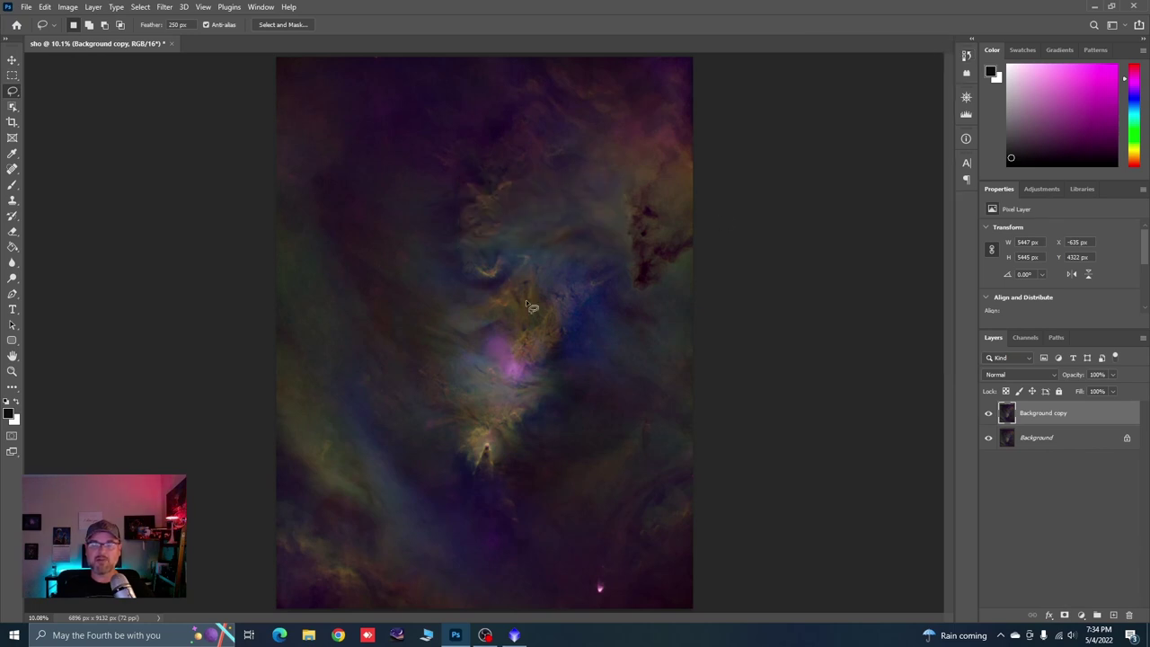
Deselect, then apply Camera Raw Noise Reduction 56 and Color Noise Reduction 52 to Background copy.
click(144, 7)
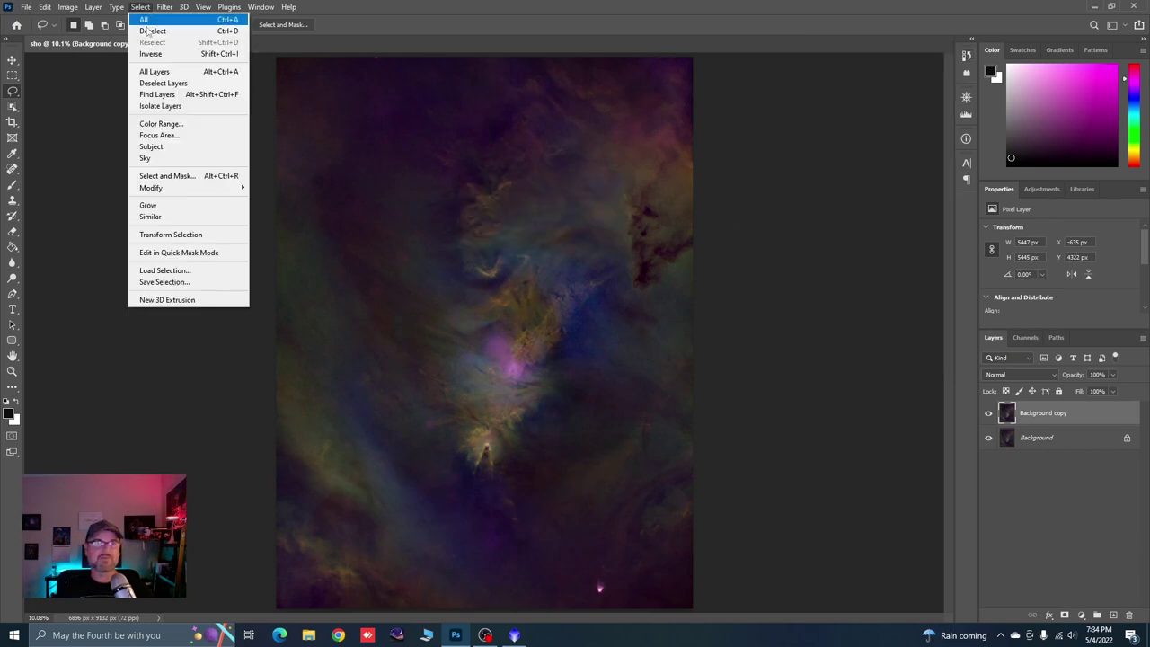
click(148, 34)
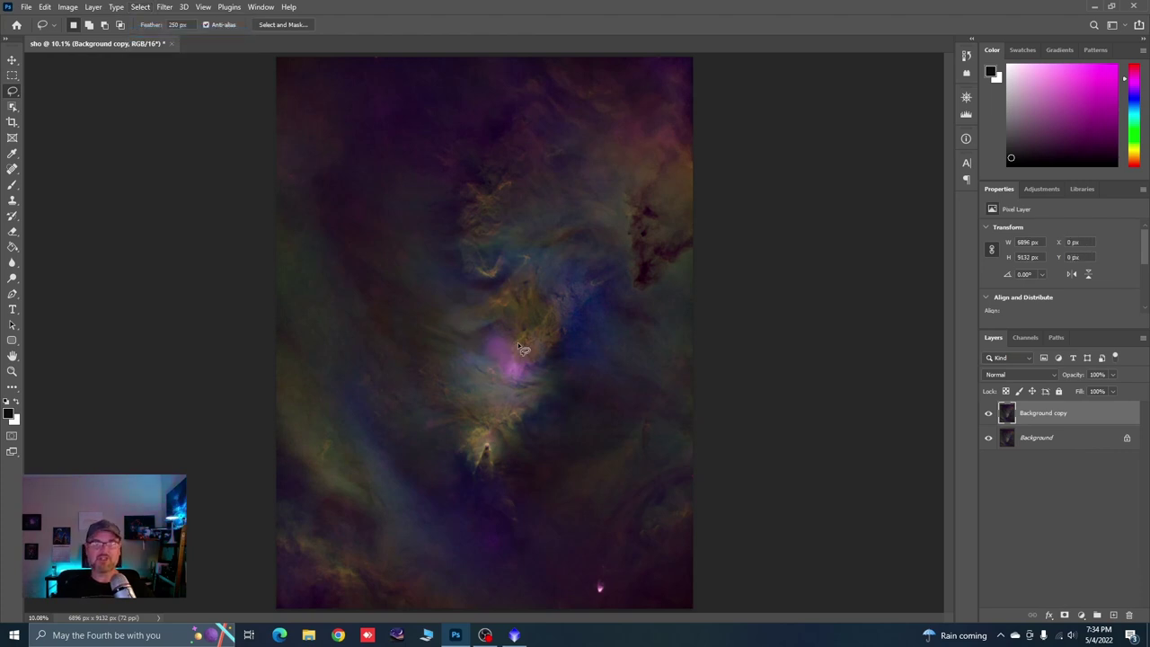
click(164, 7)
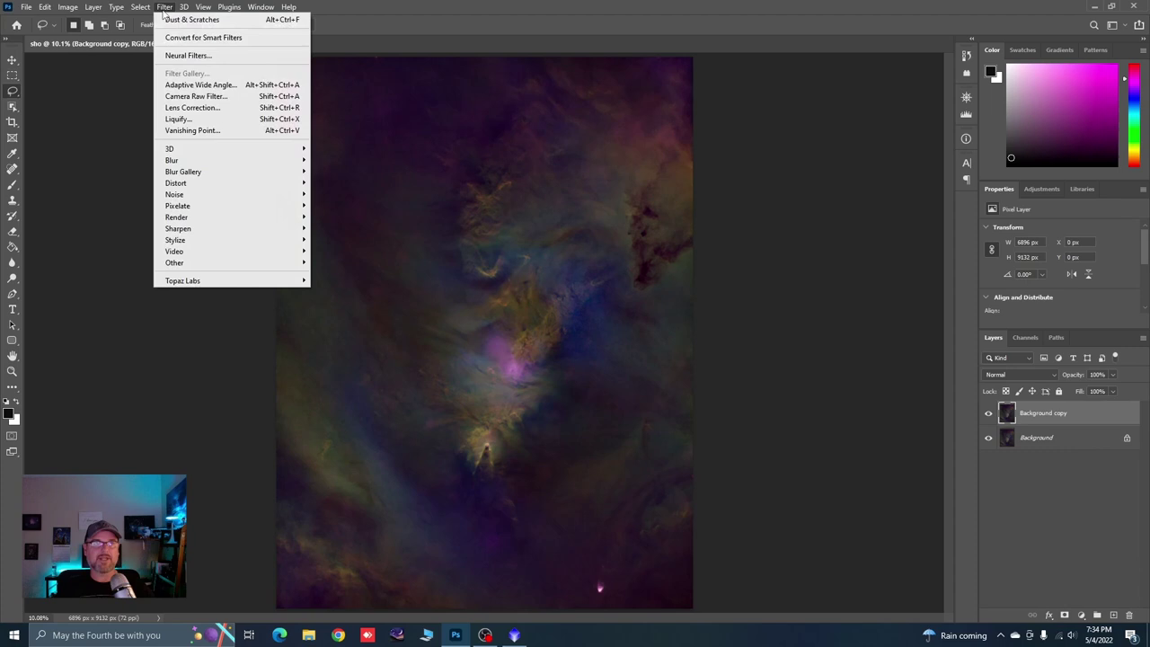
click(185, 96)
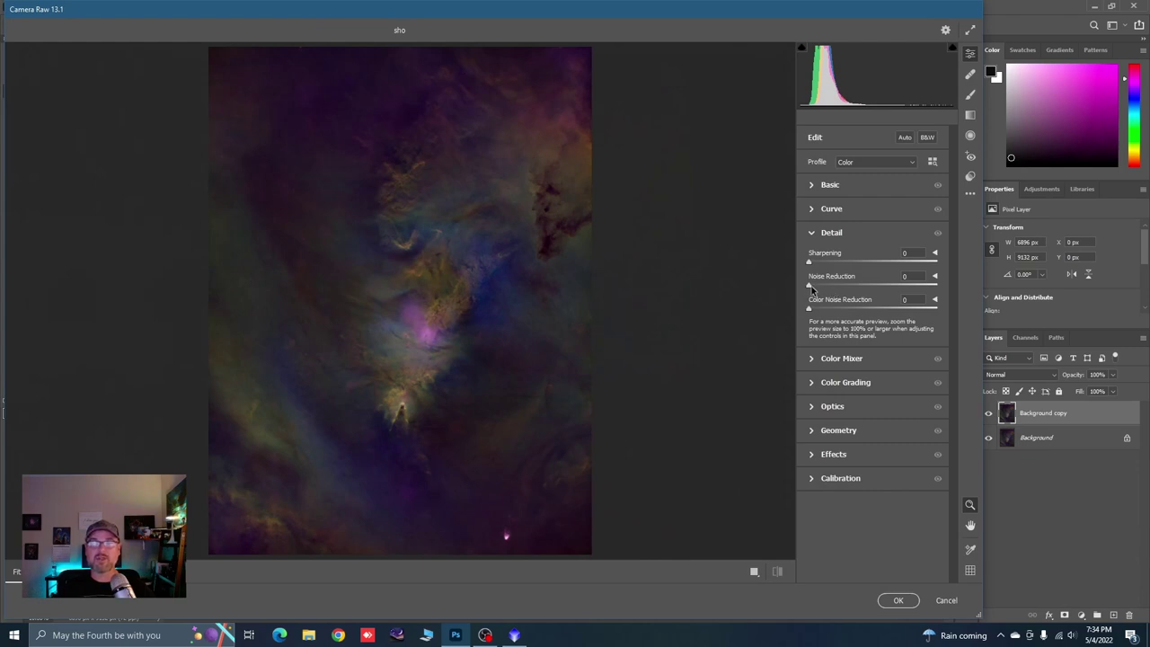
drag(809, 286, 880, 287)
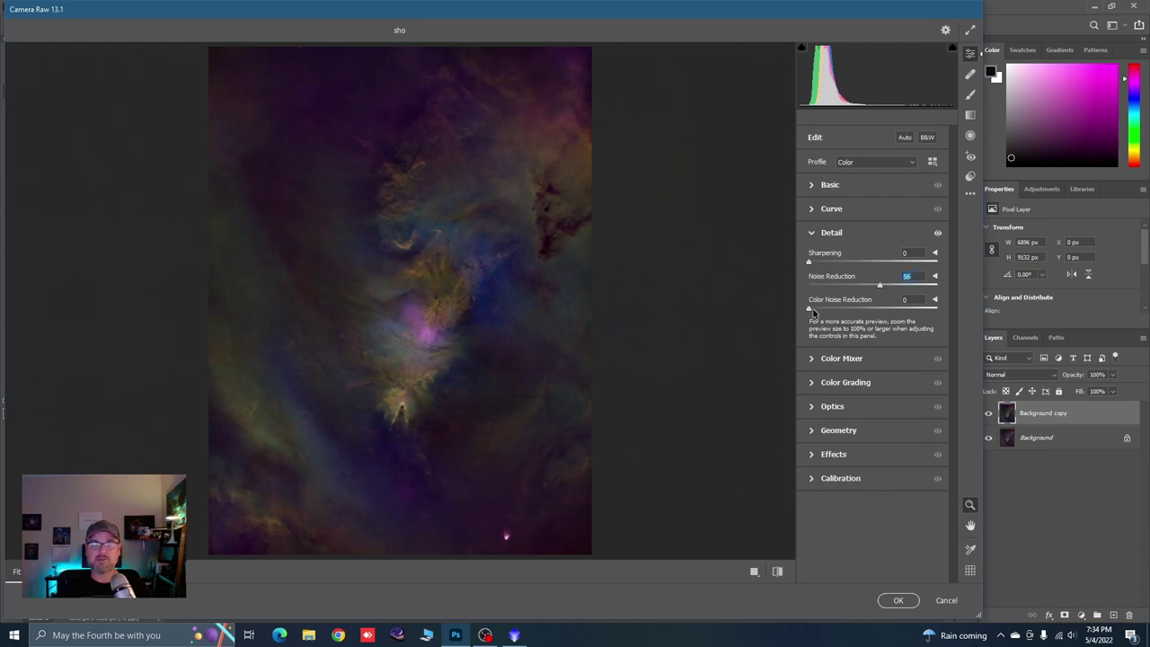
drag(811, 309, 875, 314)
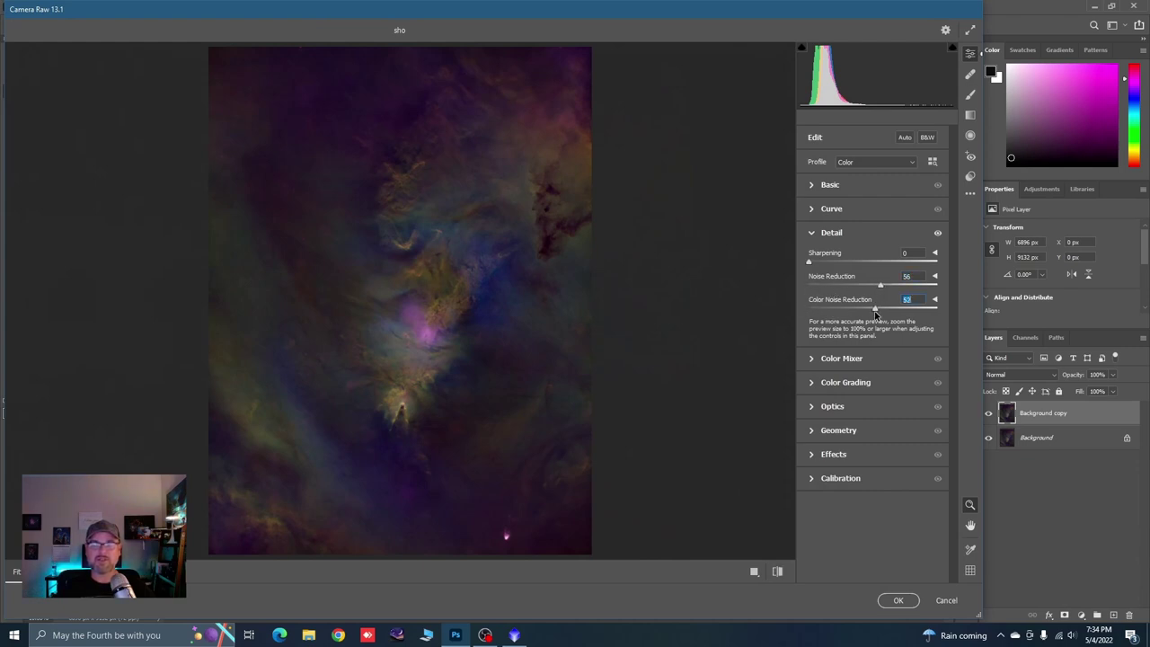
click(896, 599)
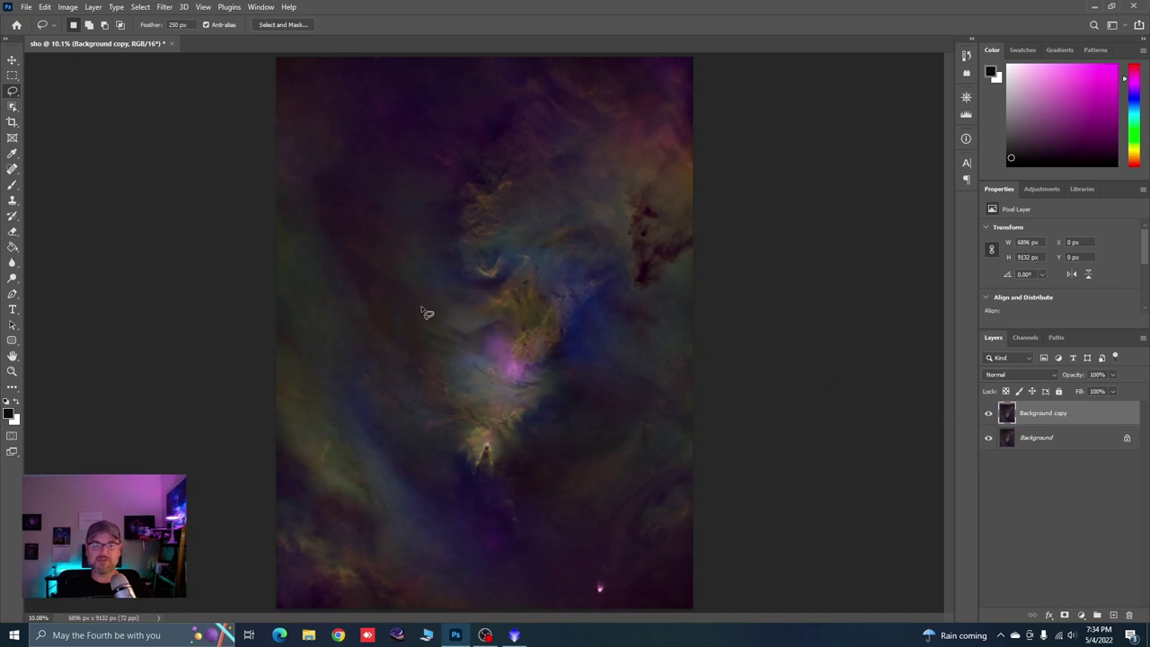
Toggle Background copy's visibility to compare the image before and after noise reduction.
scroll(426, 313, up, 5)
click(988, 414)
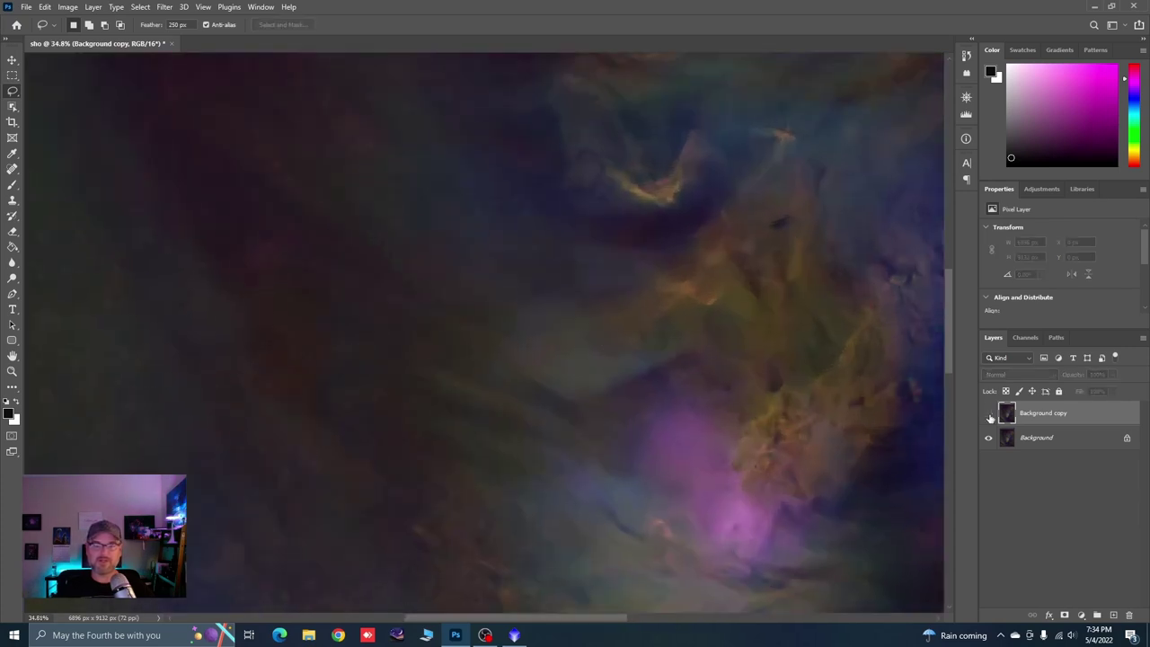
click(988, 414)
click(989, 414)
click(988, 414)
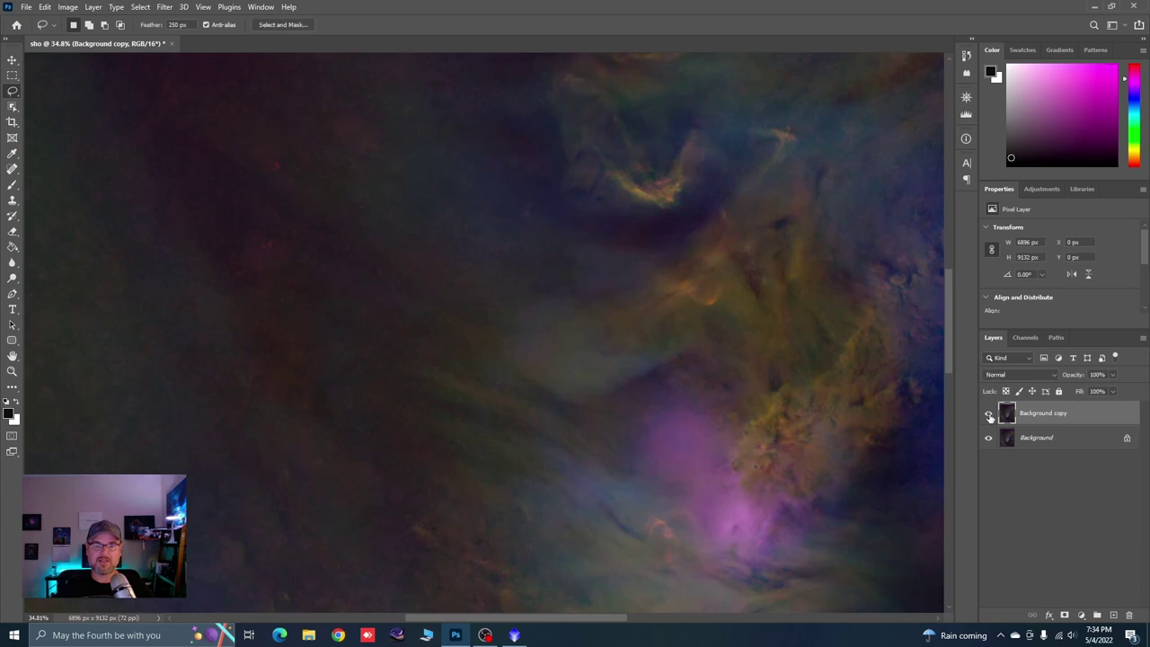
Flatten the image into a single Background layer.
scroll(423, 254, down, 5)
scroll(574, 304, down, 1)
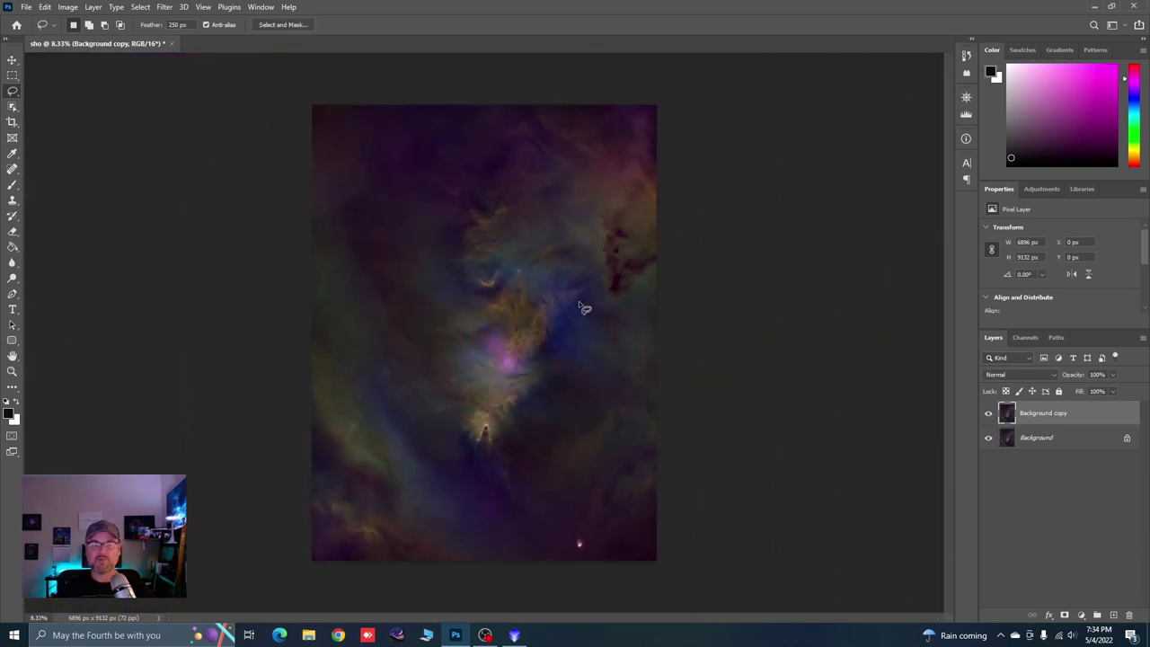
scroll(509, 340, up, 1)
right_click(1031, 419)
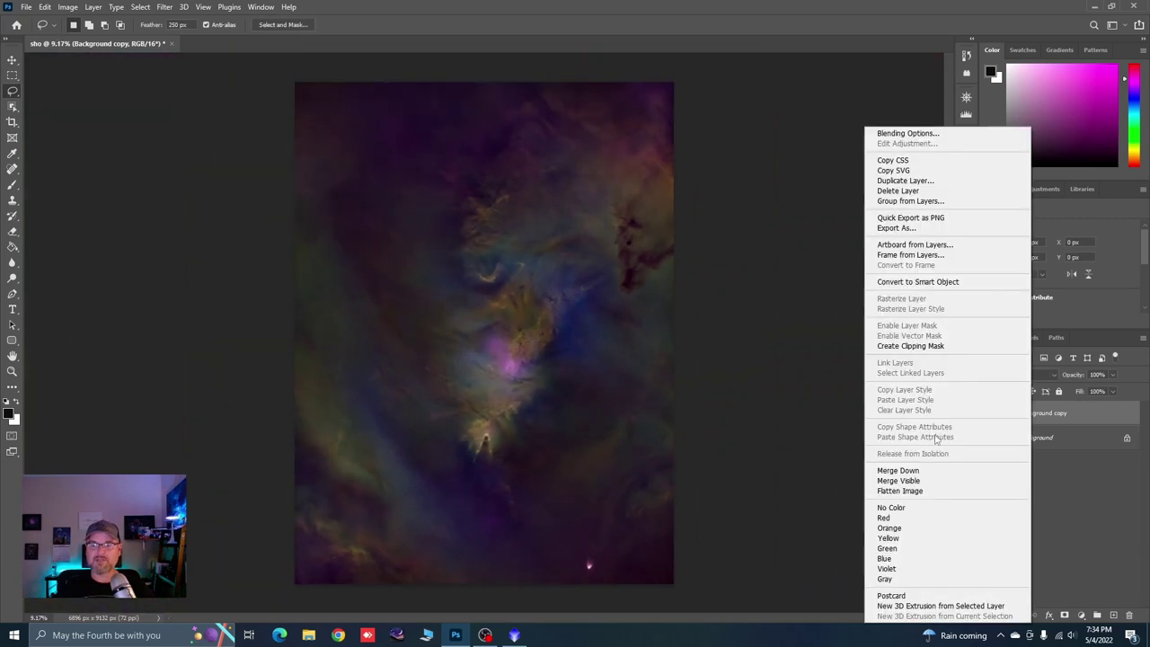
click(907, 469)
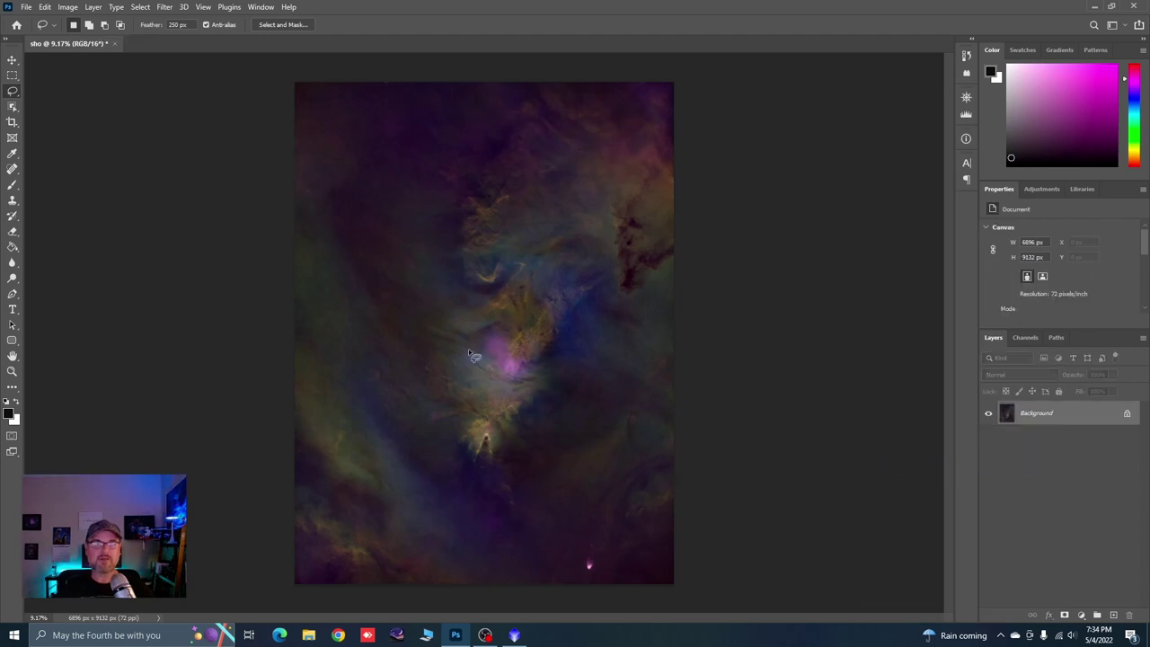
click(27, 7)
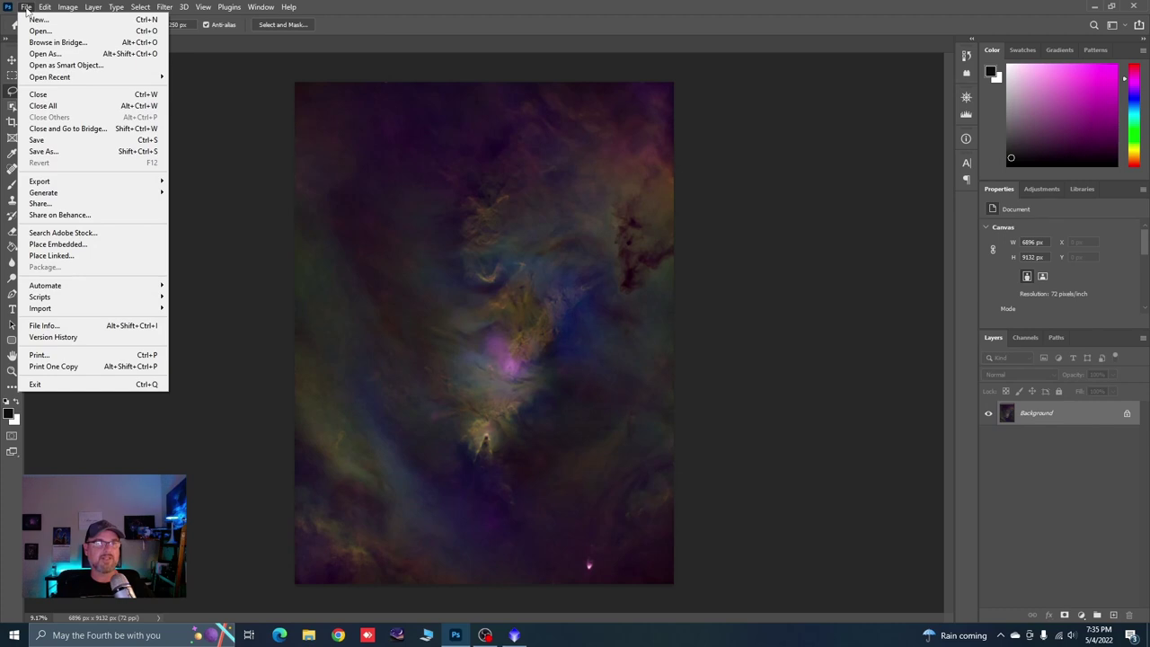
Open the lum luminance file and the HA stars image from the Tone Map folder.
click(40, 30)
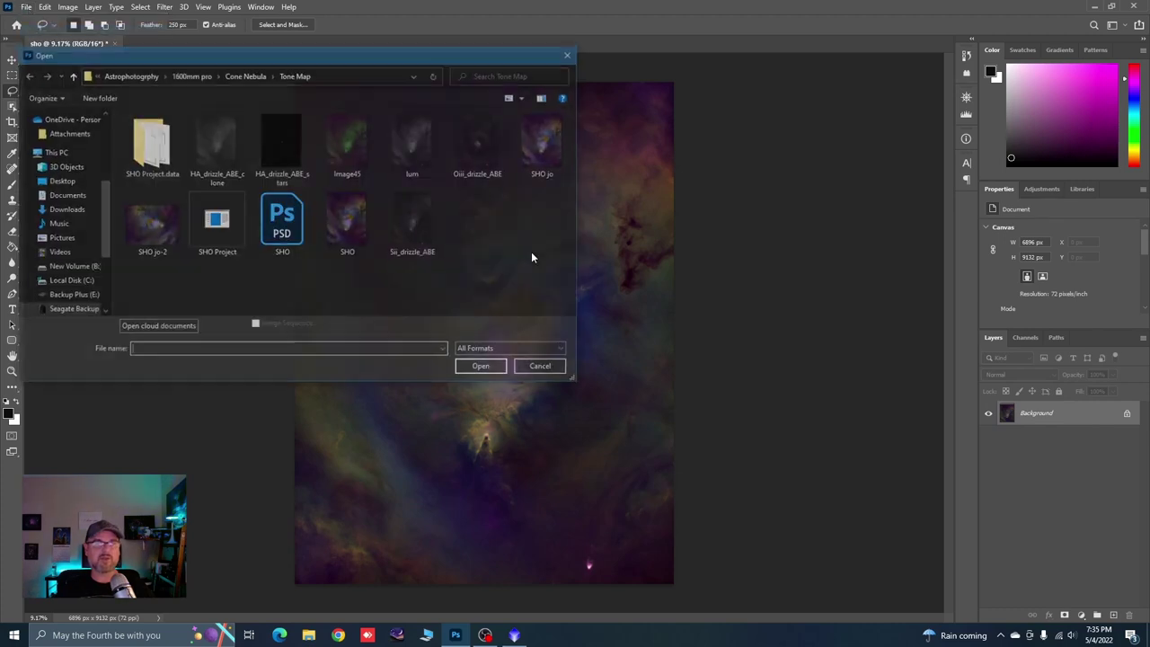
click(429, 151)
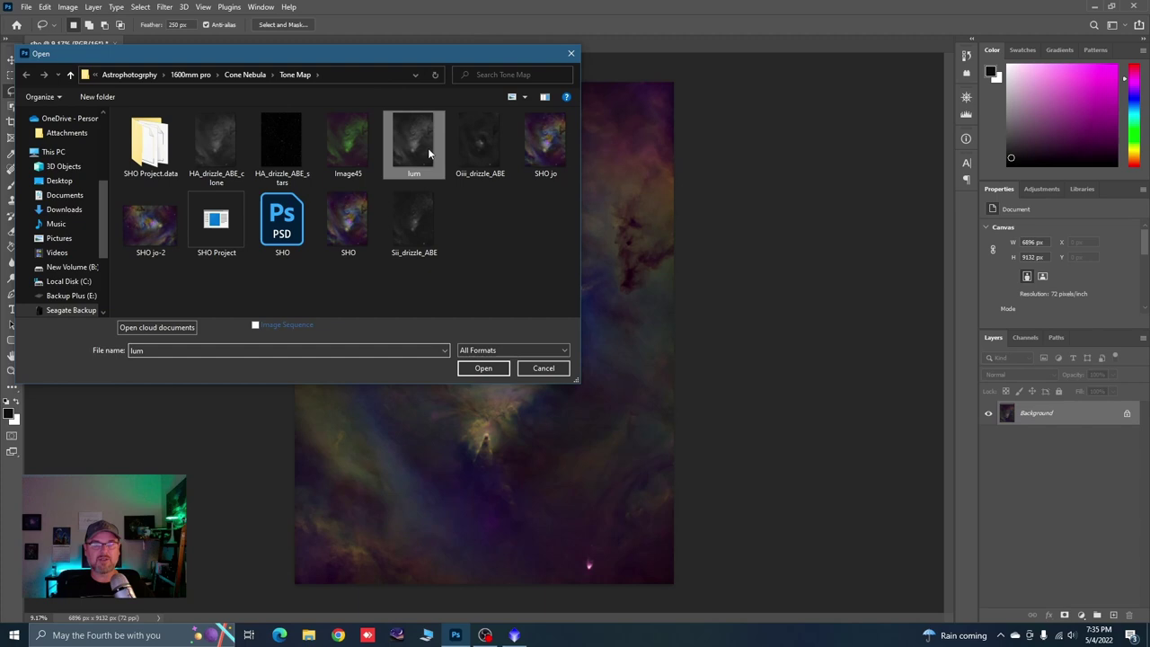
ctrl+click(270, 156)
click(483, 367)
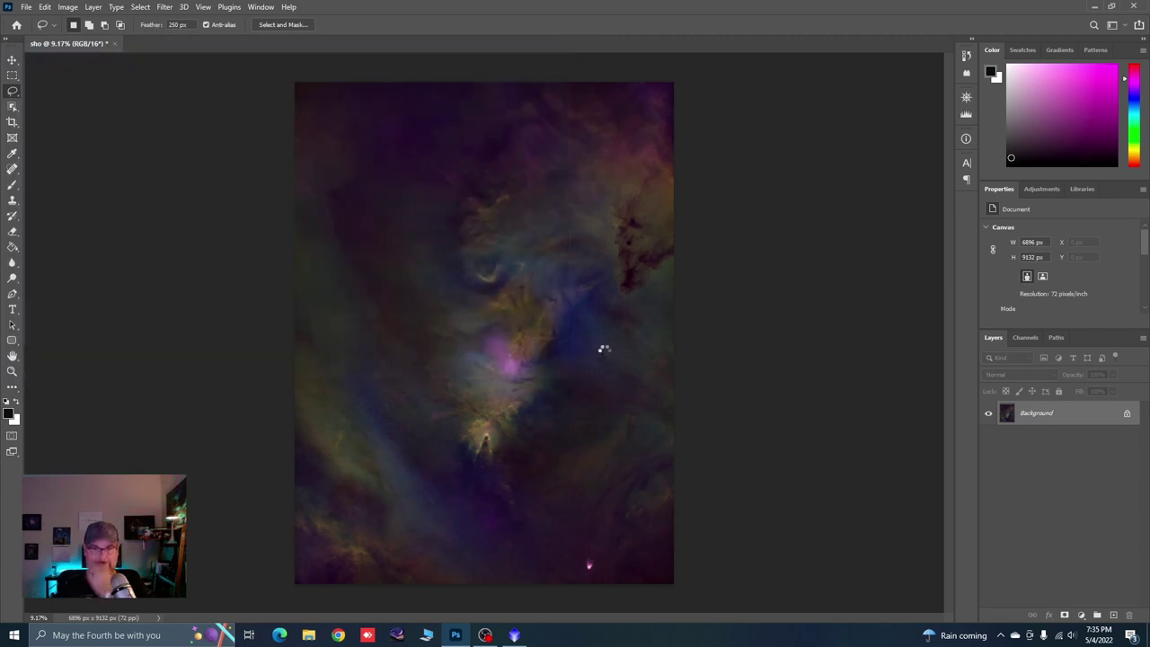
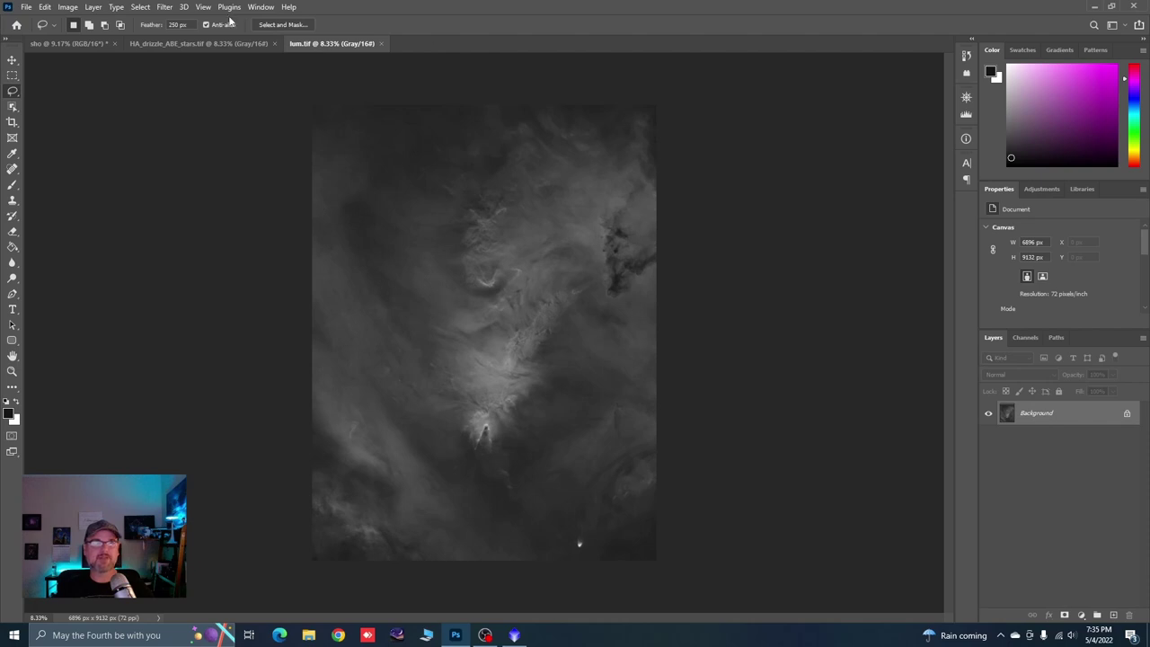
Apply Camera Raw Dehaze +20 and Clarity +11 to the lum.tif luminance image.
click(165, 8)
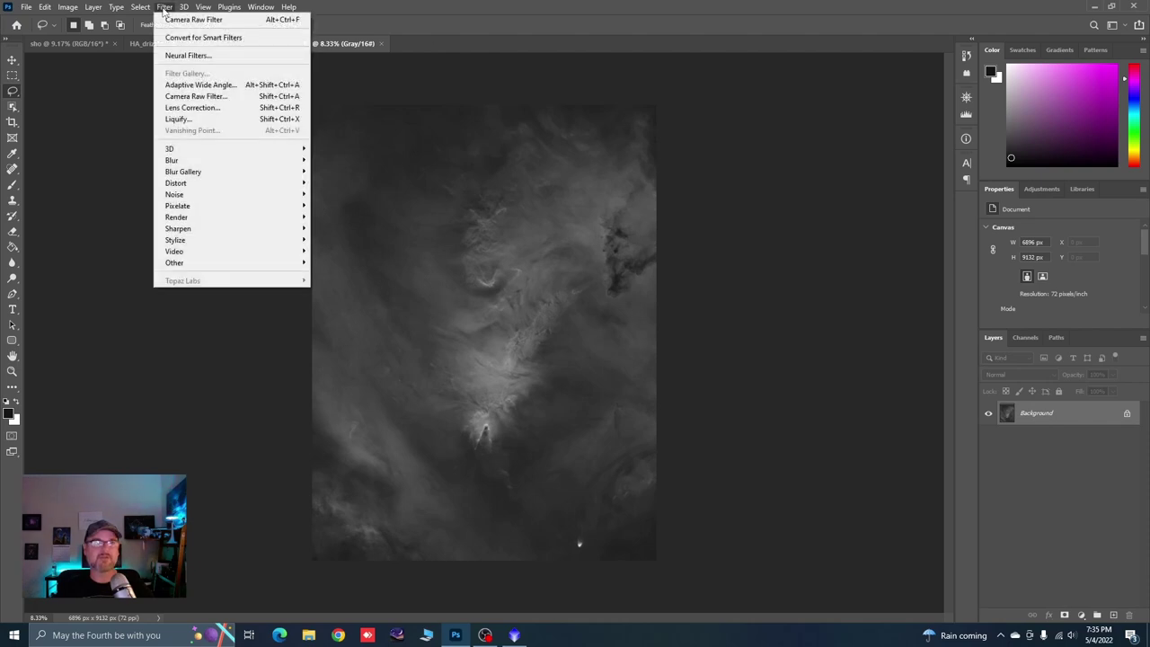
click(207, 96)
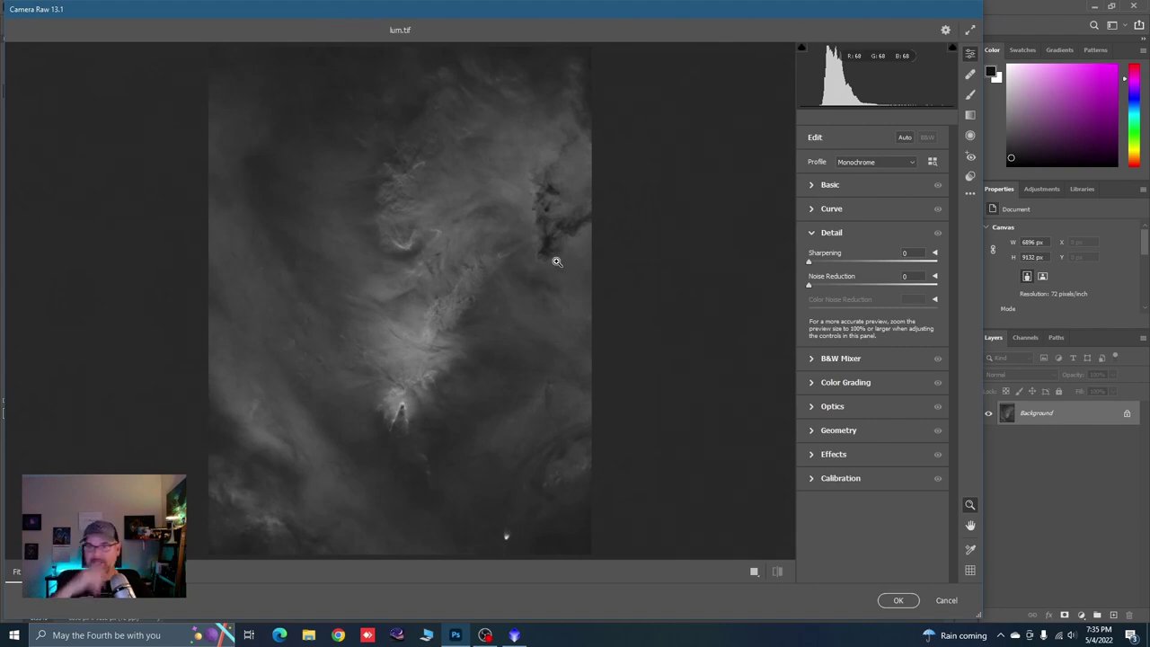
click(811, 185)
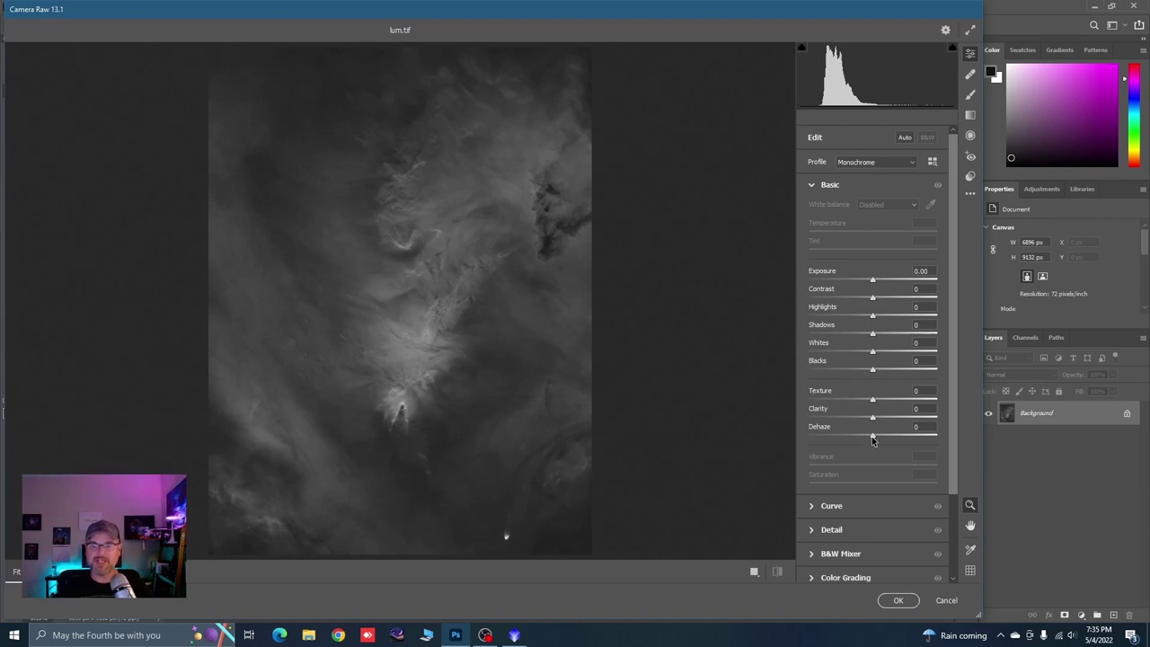
mouse_move(871, 439)
mouse_down()
mouse_move(885, 439)
mouse_move(880, 418)
mouse_up()
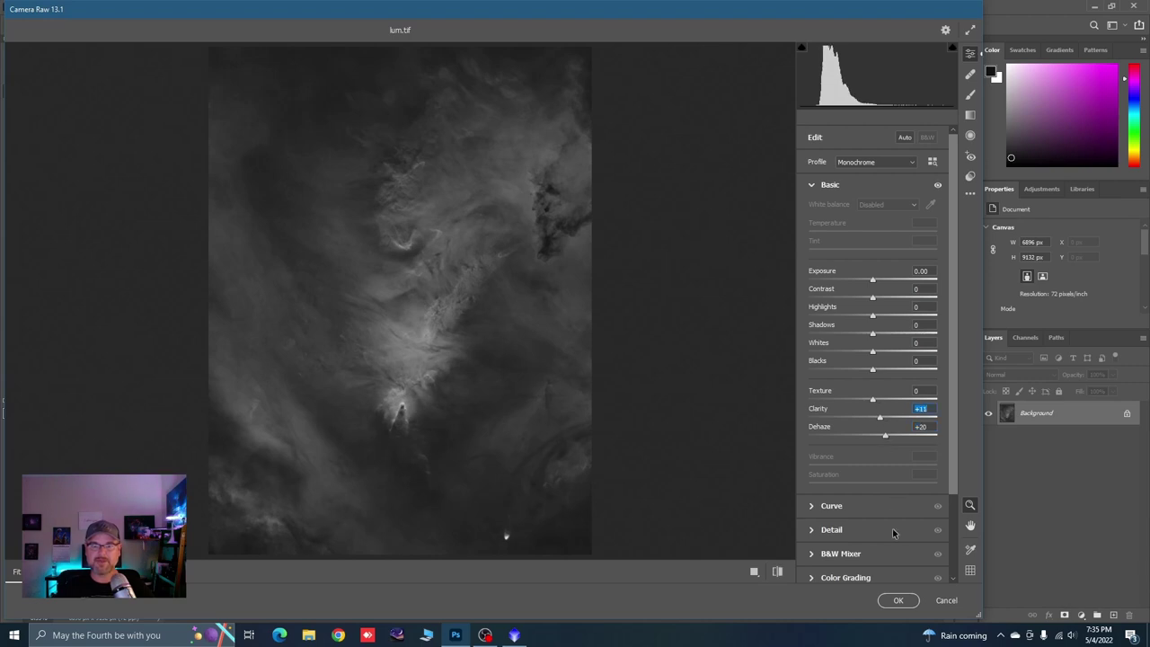
click(901, 598)
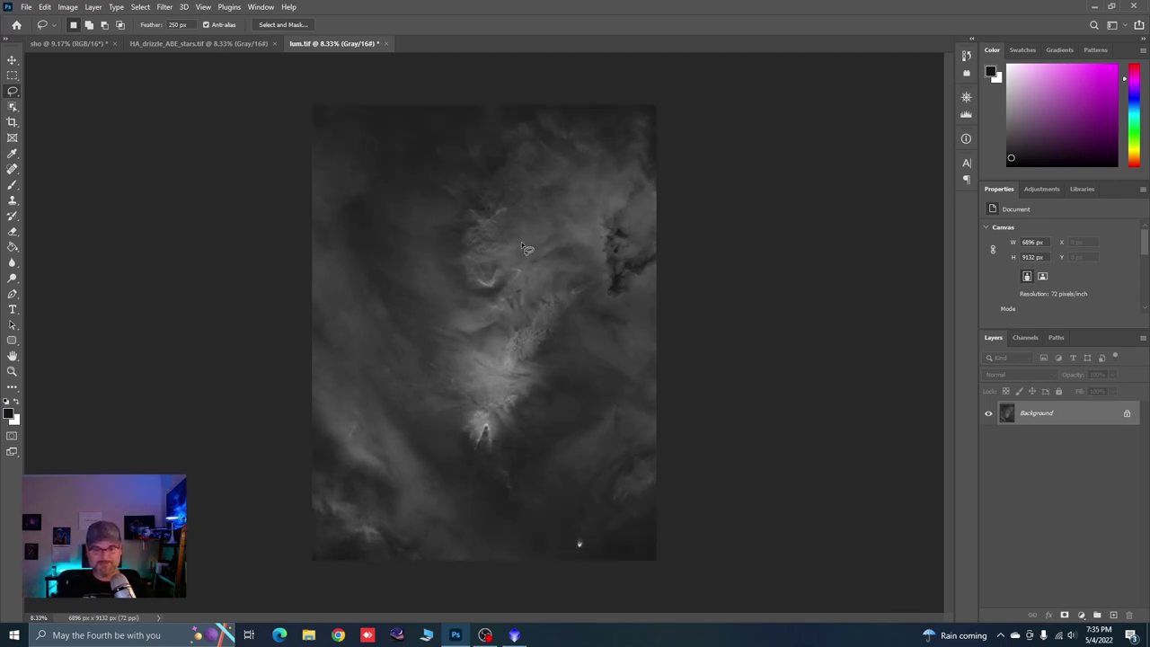
Paste the whole lum.tif image into sho above a duplicated Background layer.
key(ctrl+a)
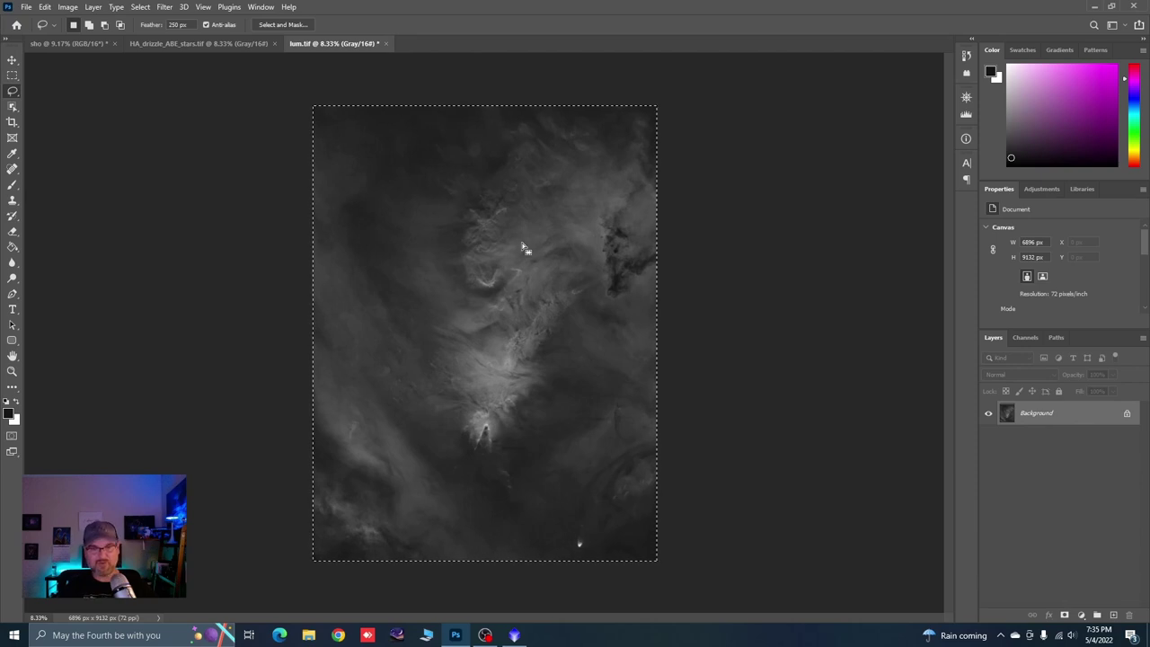
click(92, 45)
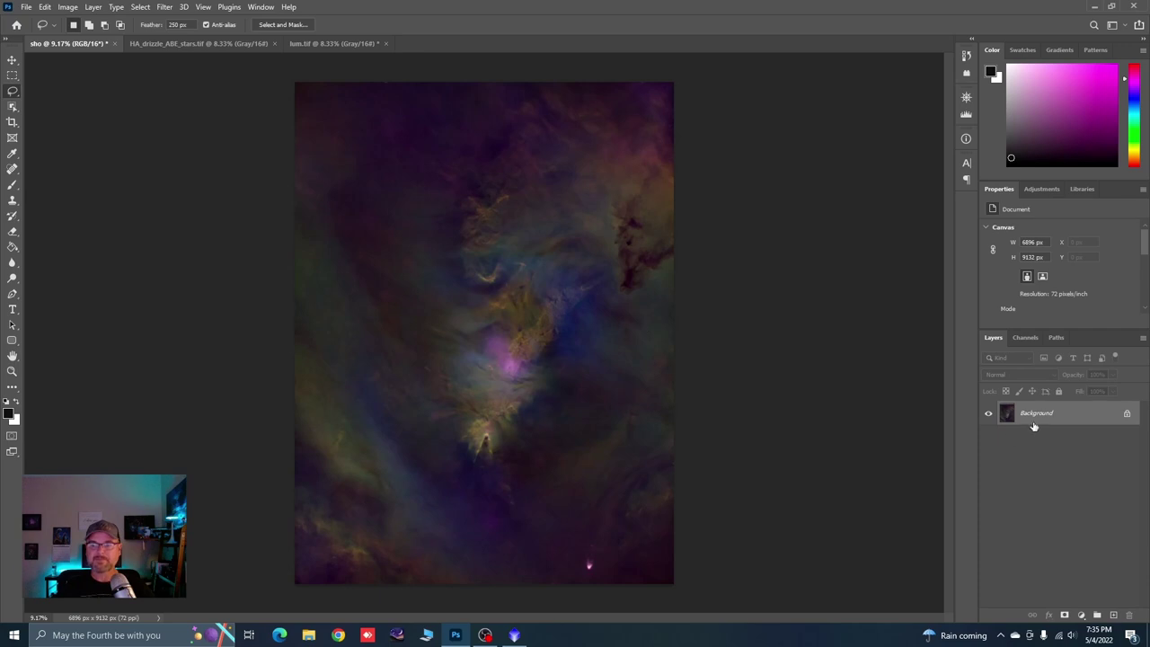
drag(1114, 421, 1114, 612)
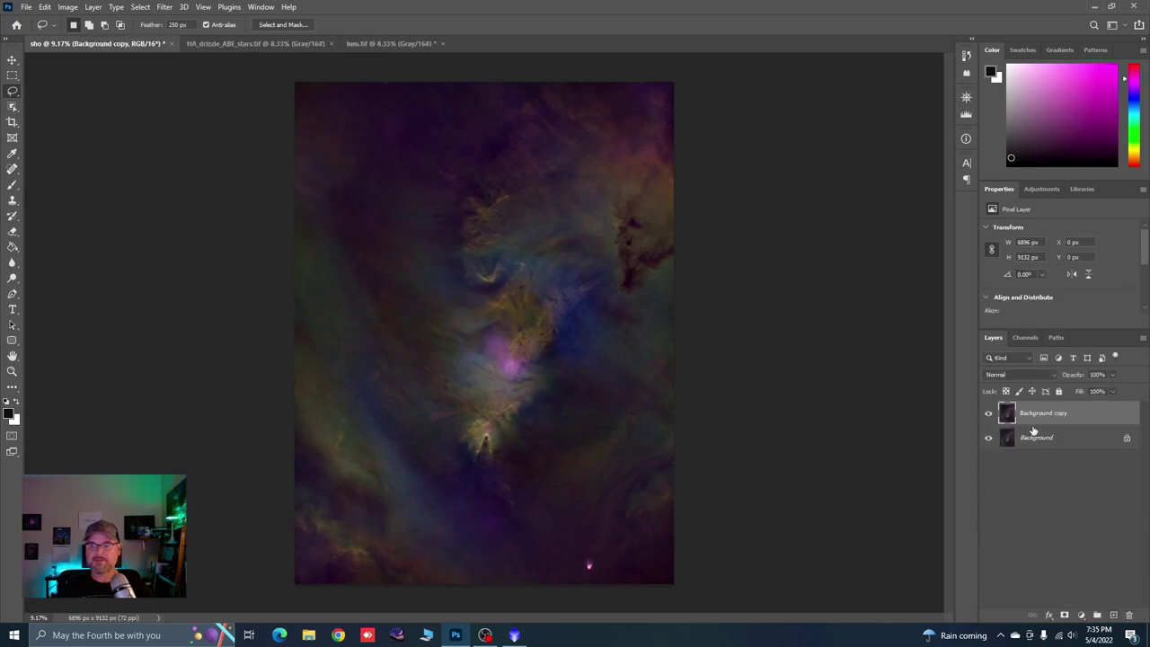
key(ctrl+v)
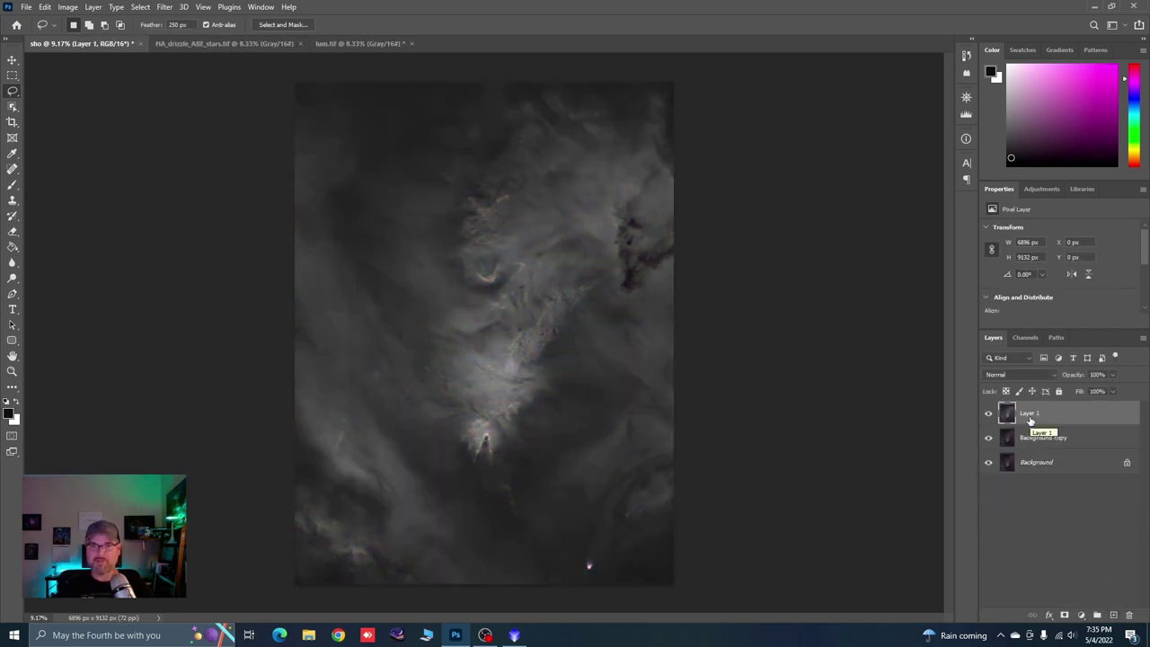
Set Layer 1 to Luminosity blend mode at 95% opacity.
click(1019, 374)
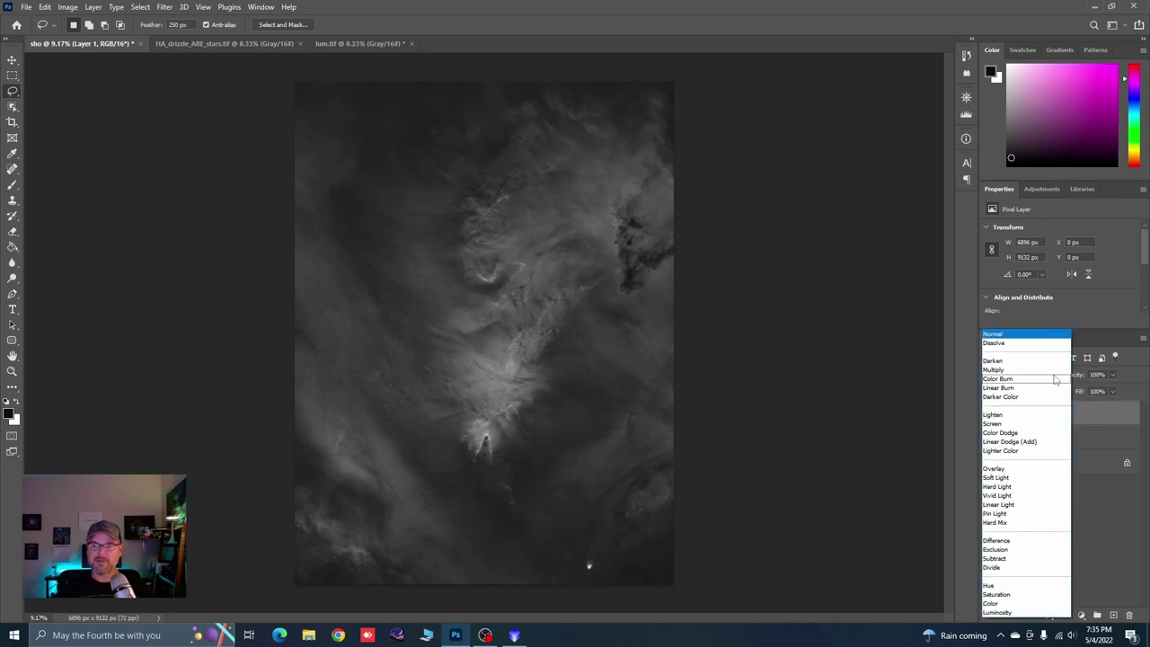
click(1005, 613)
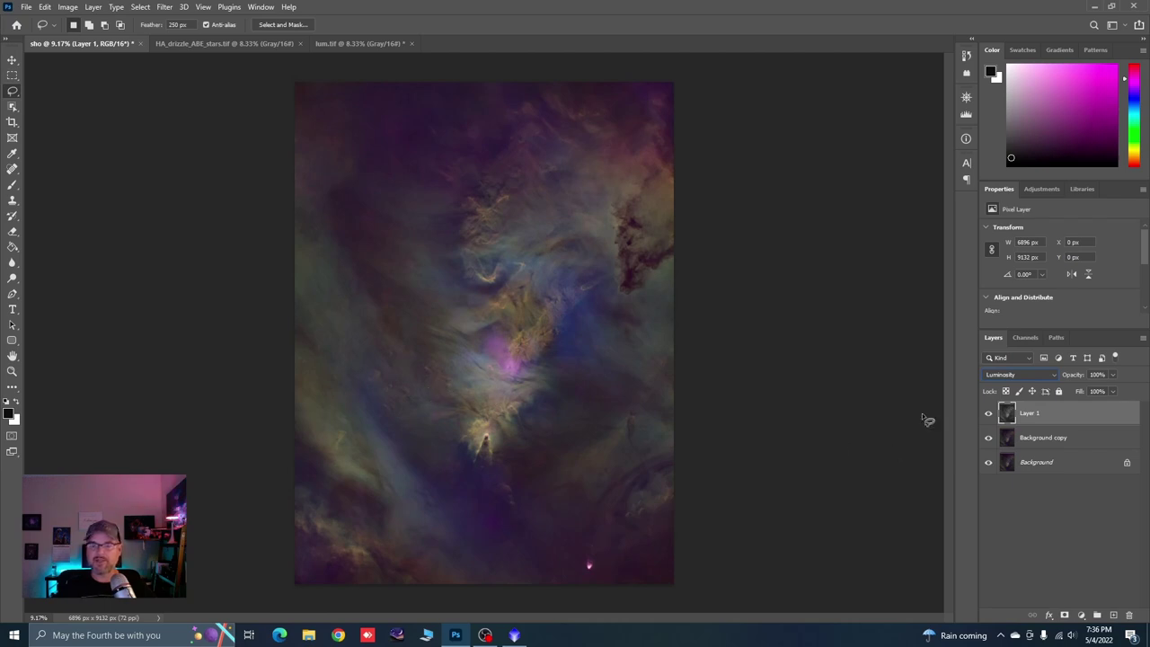
click(1112, 377)
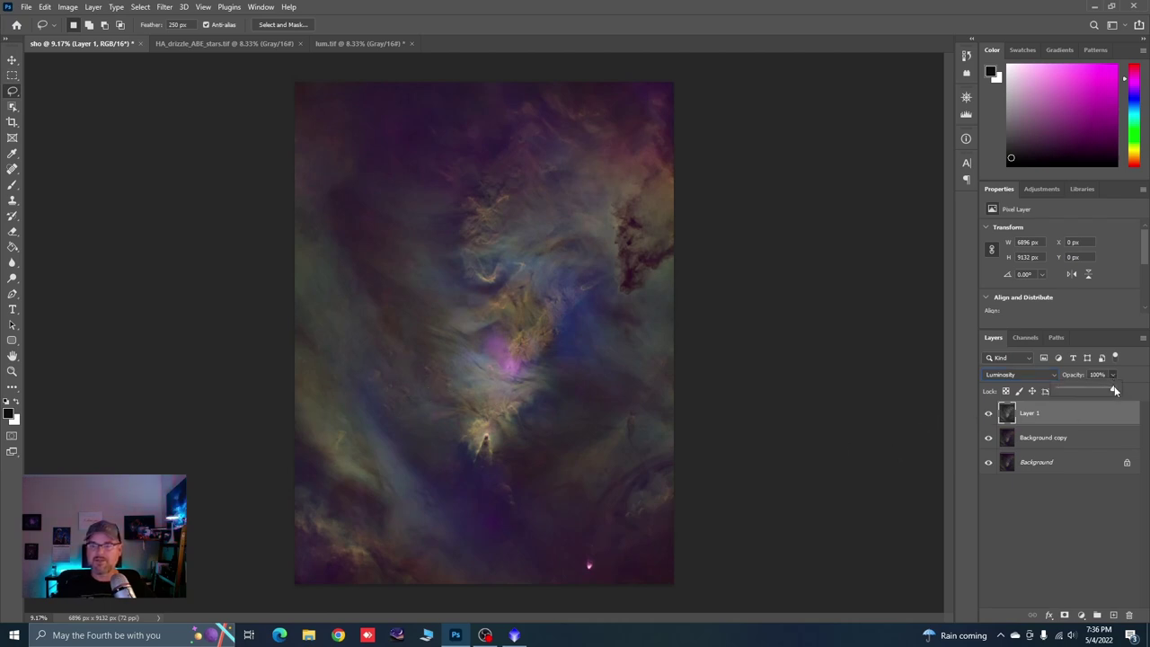
drag(1115, 391, 1112, 391)
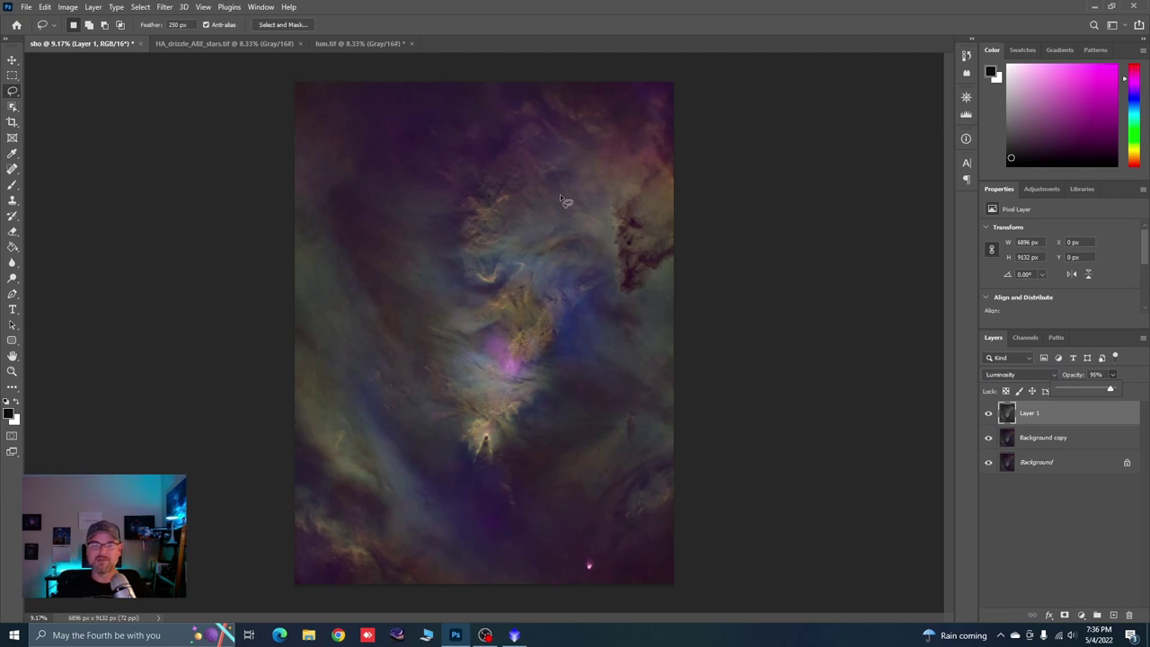
Darken Layer 1's shadows slightly with a gentle Curves adjustment, then compare before and after.
click(77, 9)
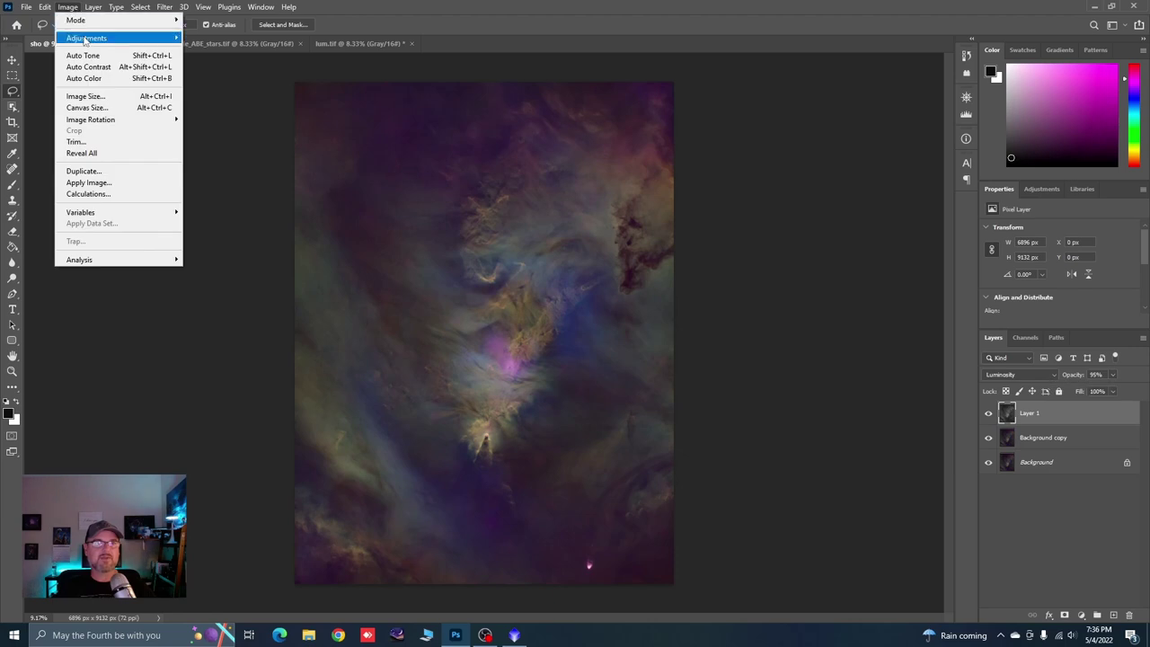
mouse_move(90, 37)
click(203, 60)
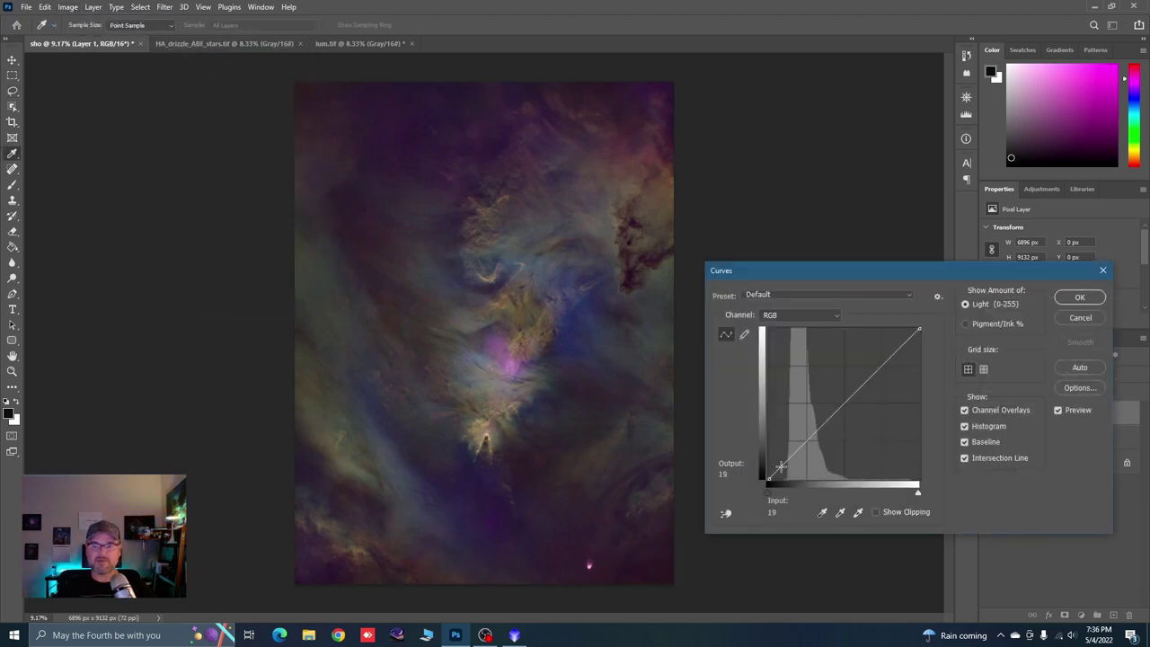
drag(781, 465, 782, 467)
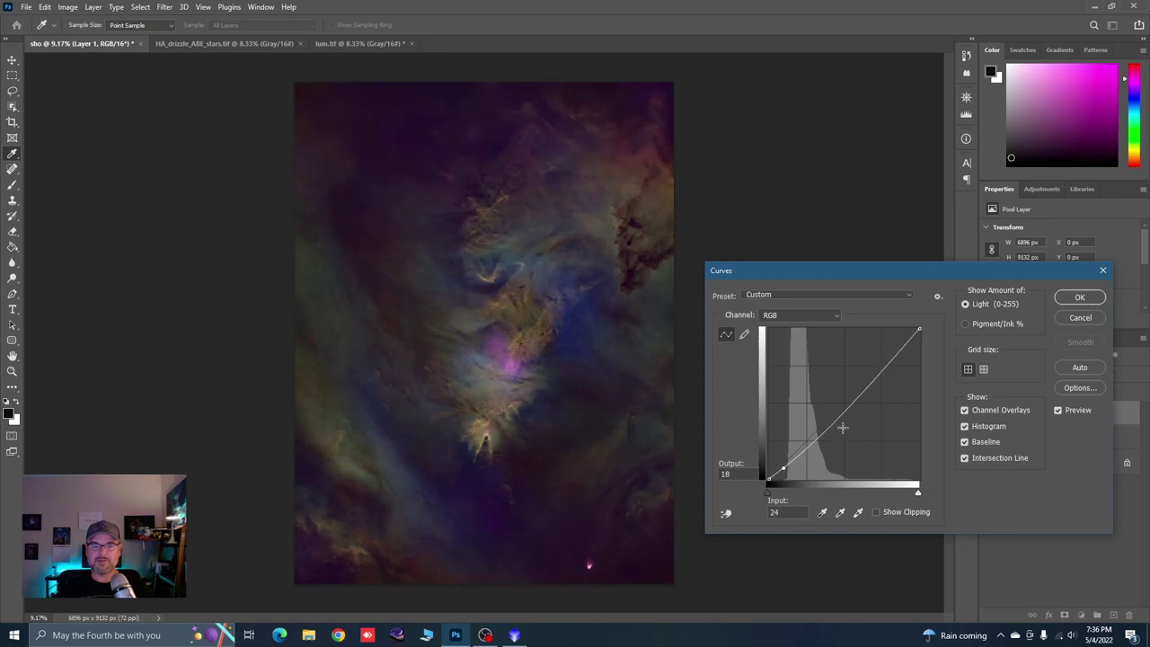
drag(840, 416, 838, 409)
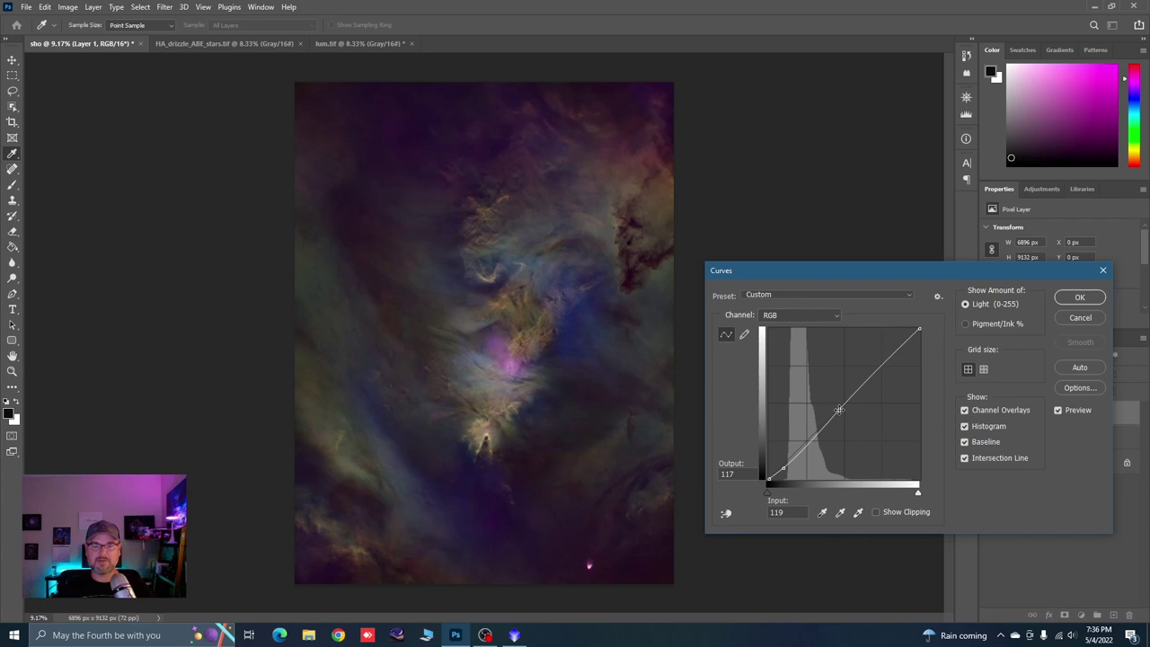
click(1071, 303)
key(l)
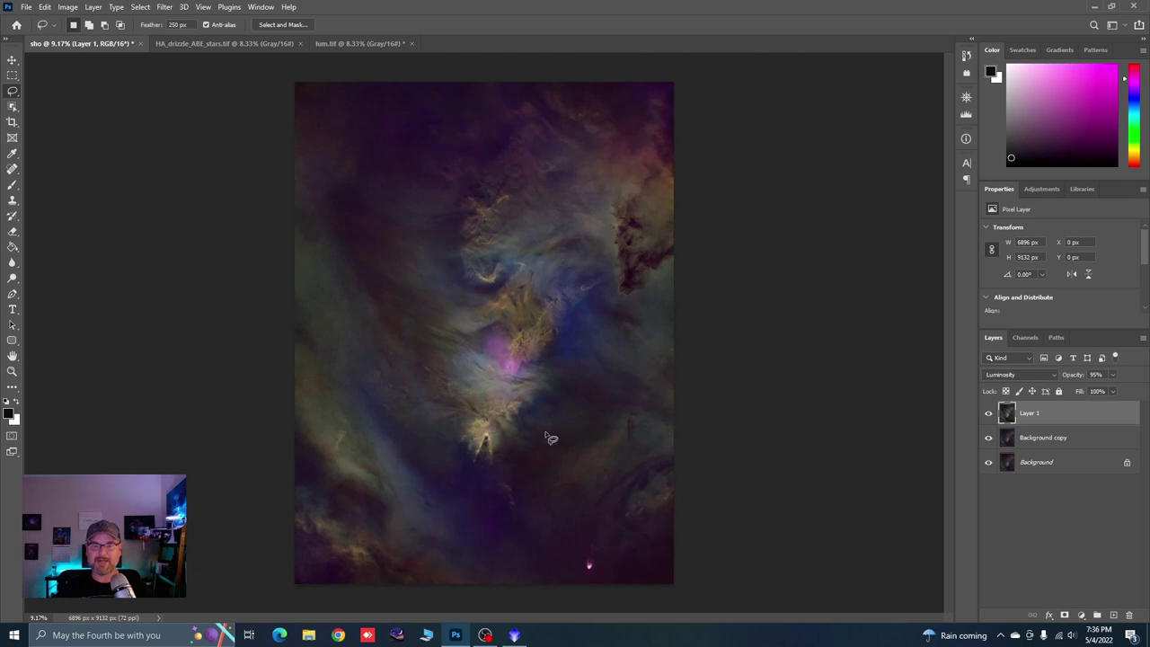
click(988, 413)
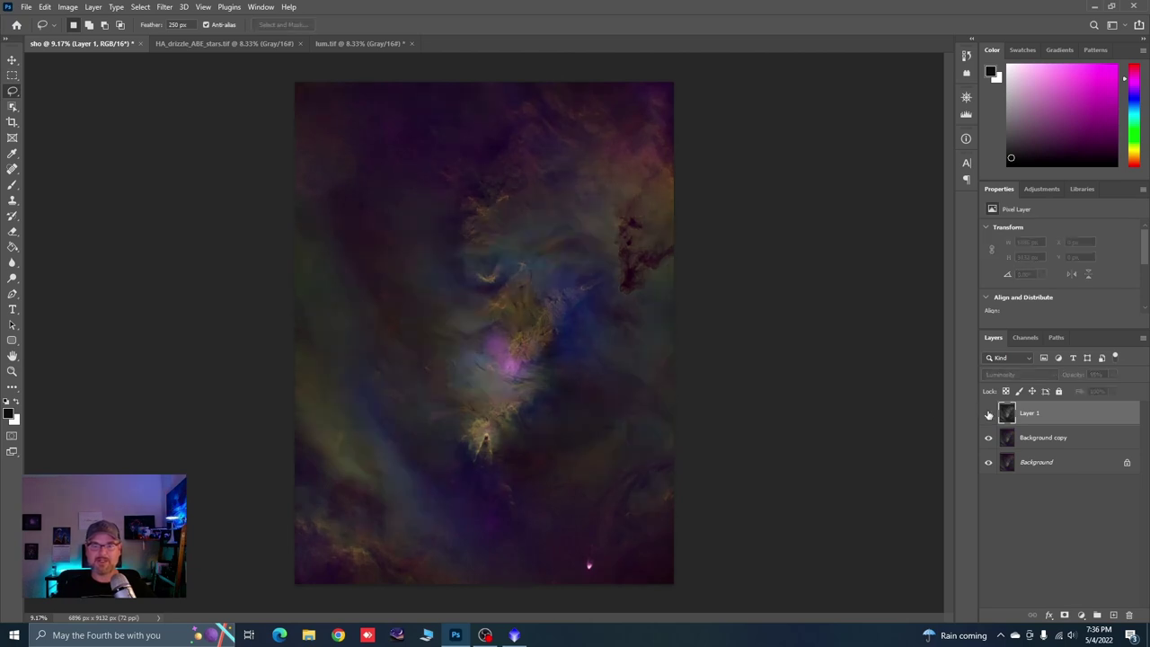
click(988, 413)
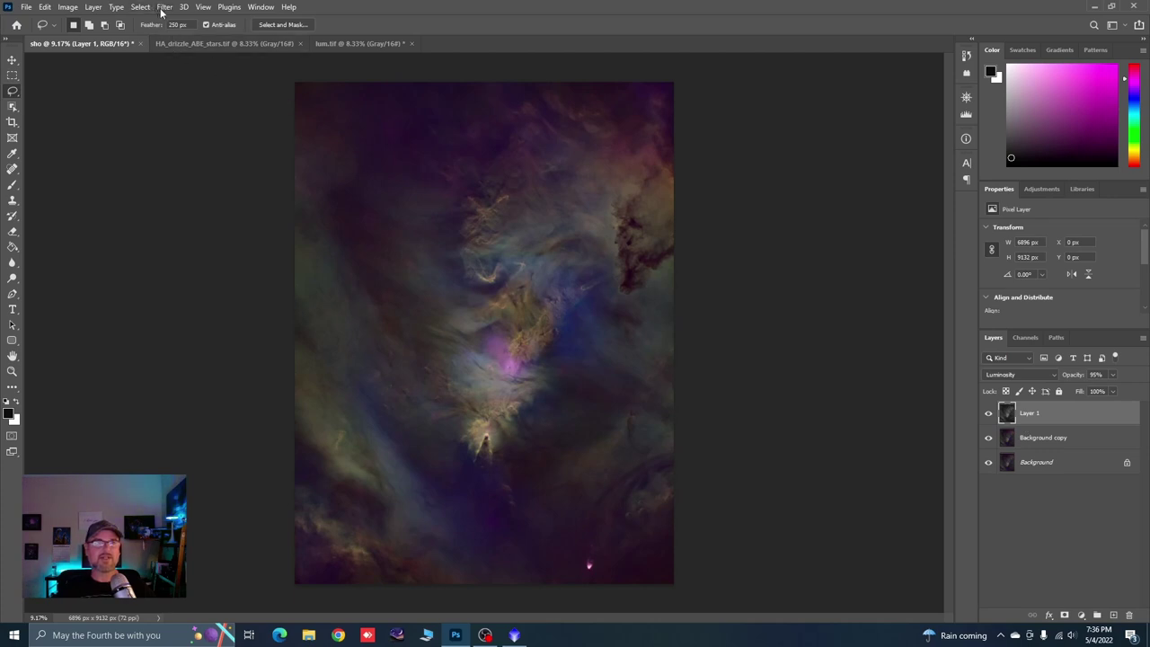
Flatten the sho image and duplicate the Background layer.
click(77, 10)
mouse_move(94, 7)
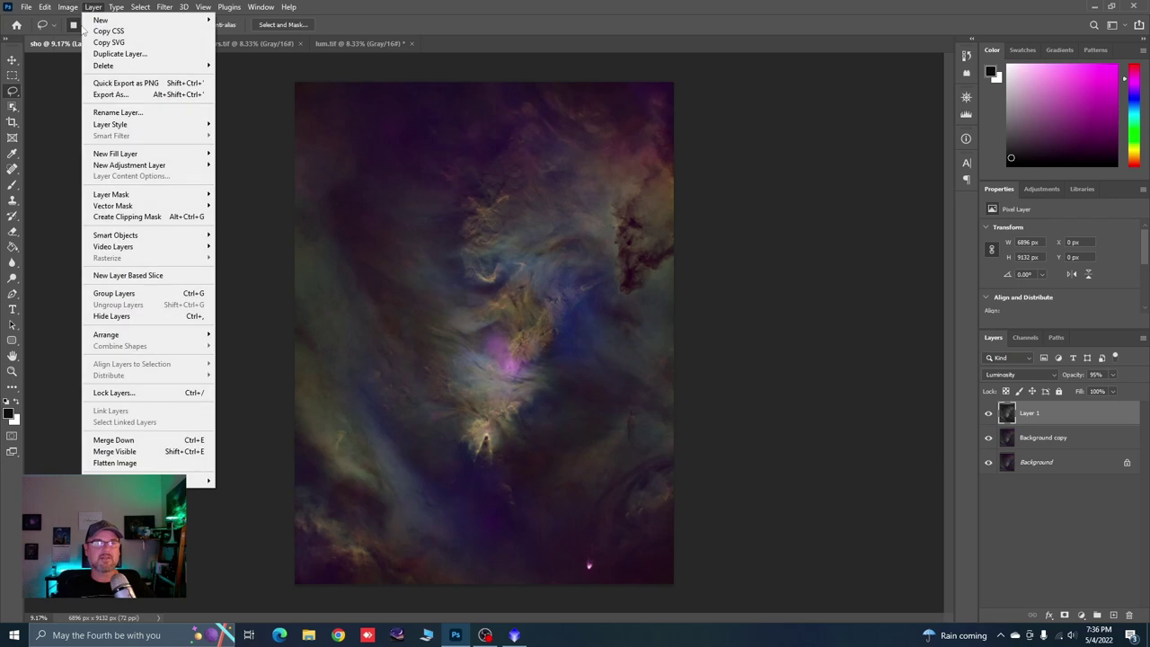
click(107, 462)
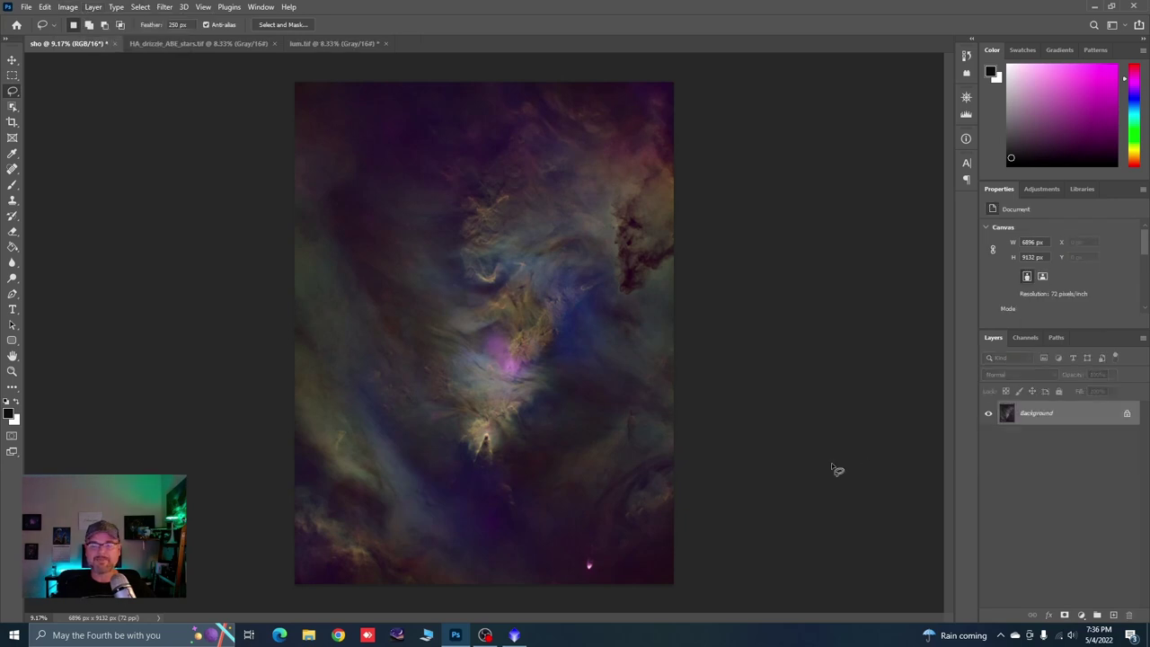
drag(1029, 421, 1097, 614)
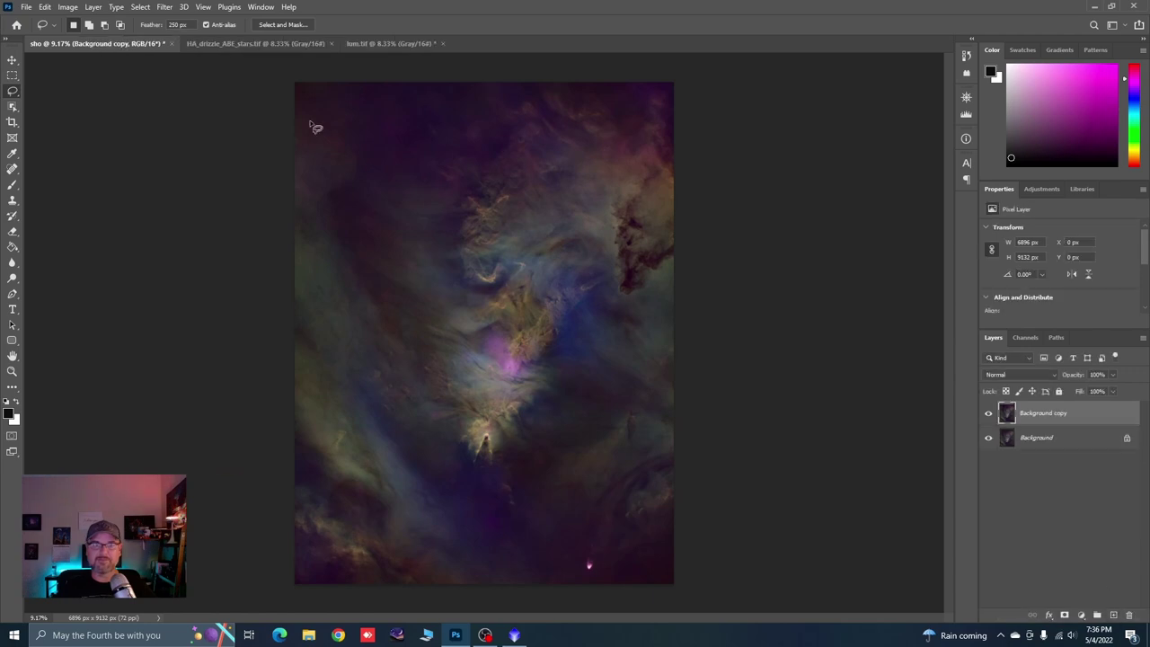
Apply Camera Raw Vibrance +14, Dehaze +4 and Clarity +5 to Background copy.
click(162, 8)
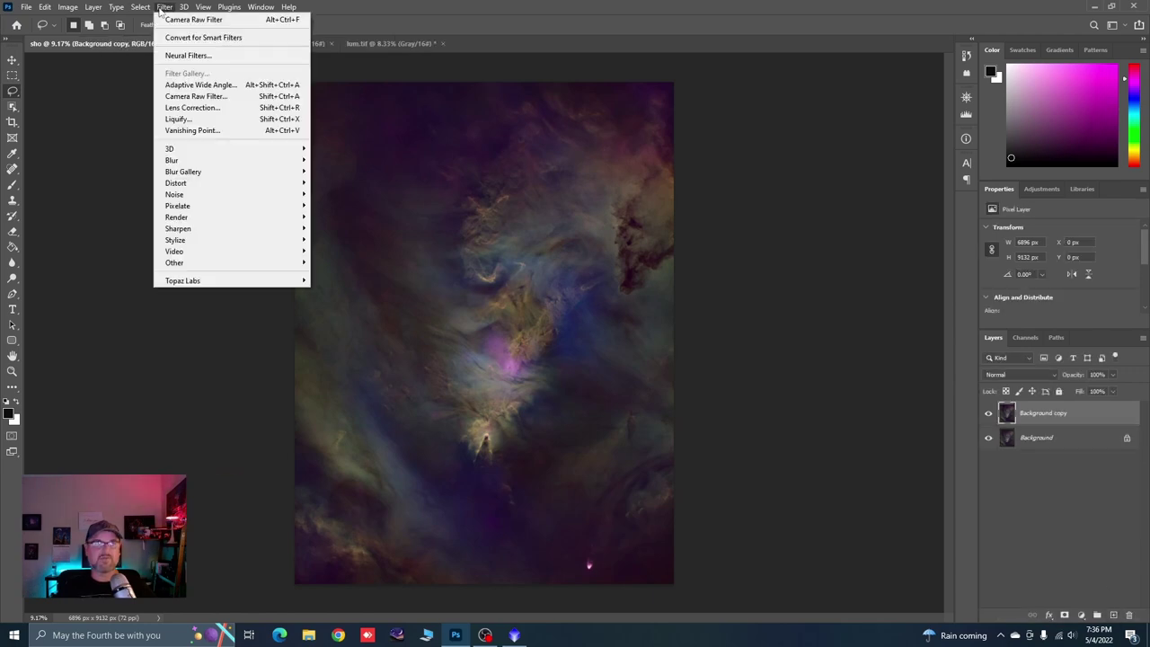
click(195, 95)
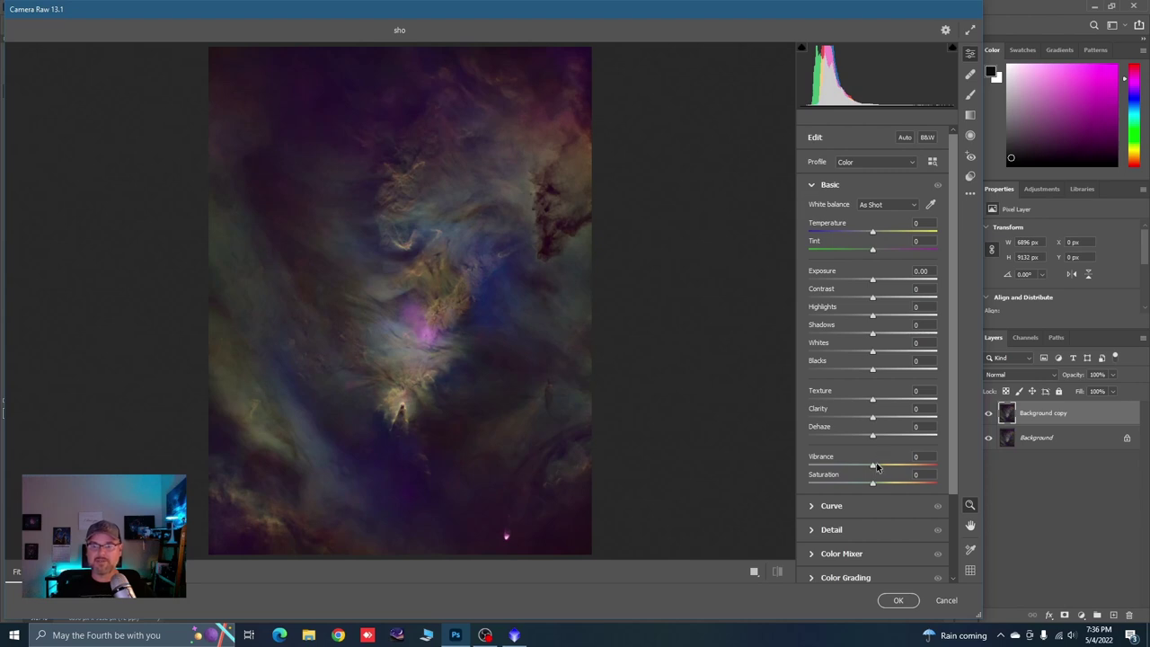
drag(872, 468, 881, 468)
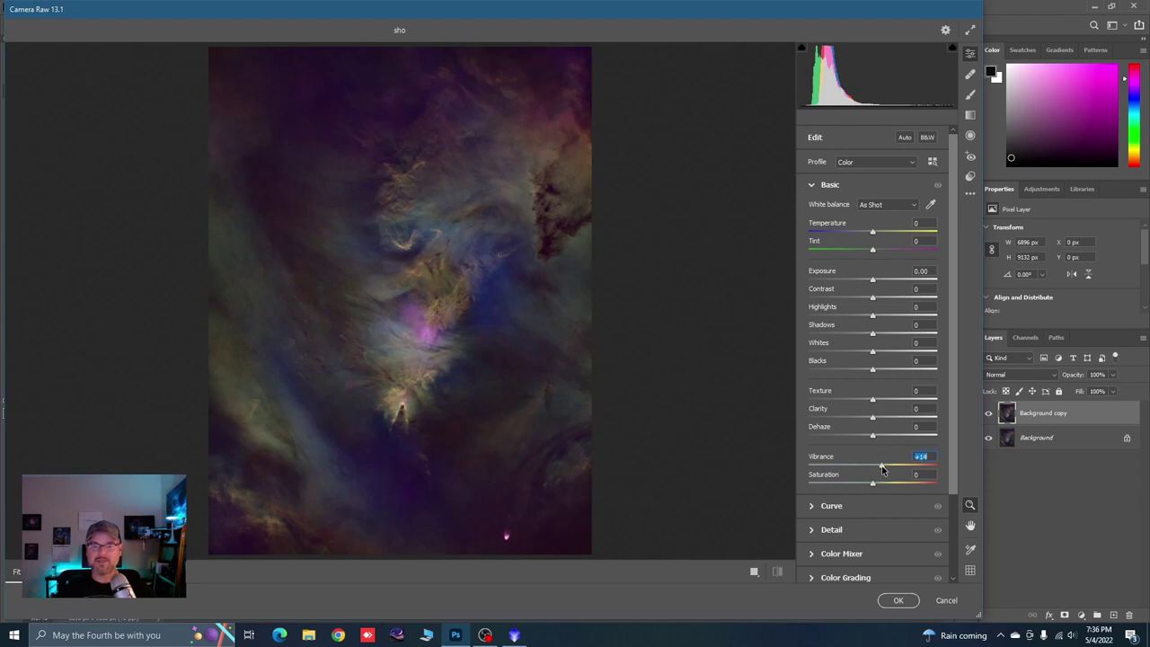
drag(873, 438, 875, 421)
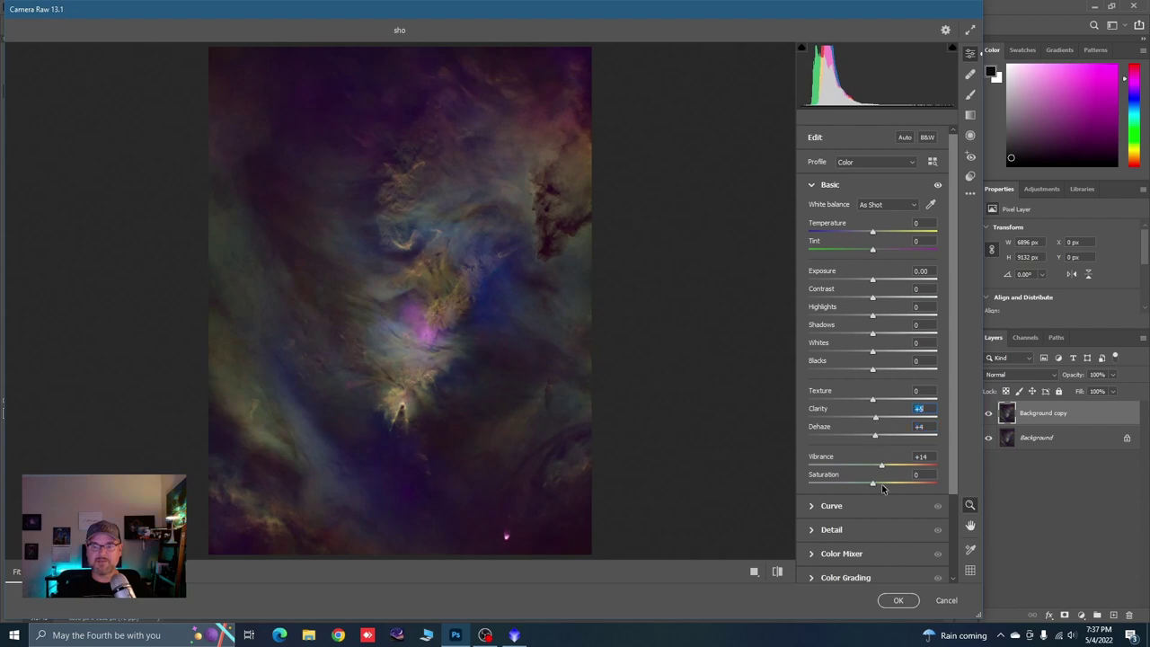
drag(872, 485, 876, 486)
click(897, 600)
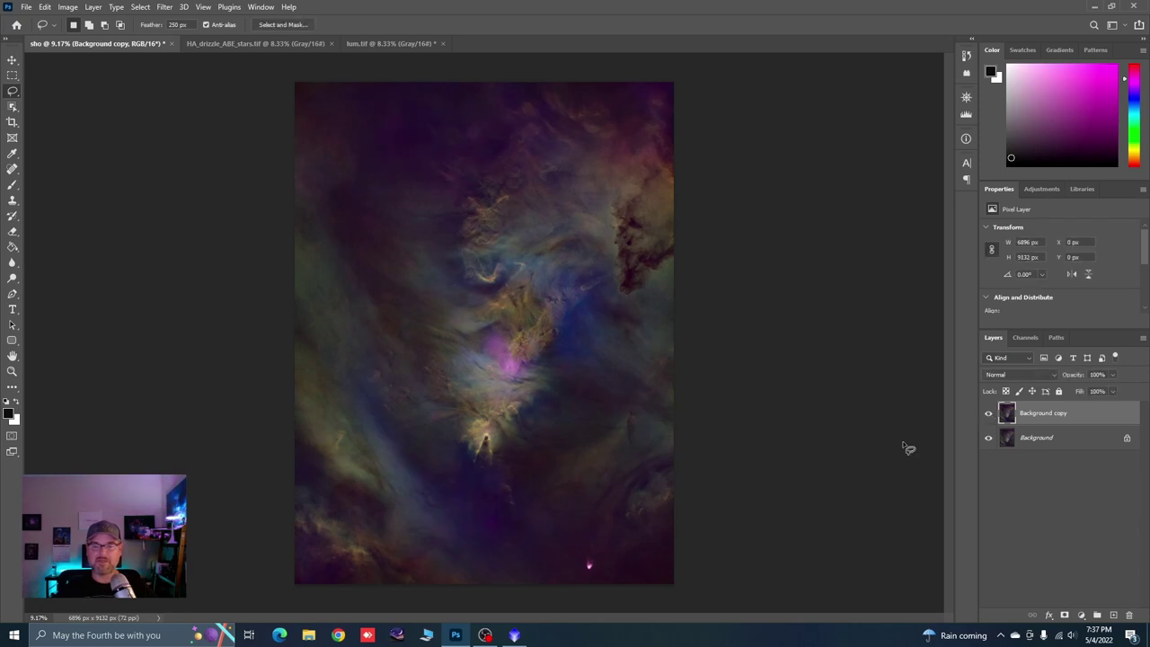
Merge the layers down into Background and duplicate it.
right_click(1042, 420)
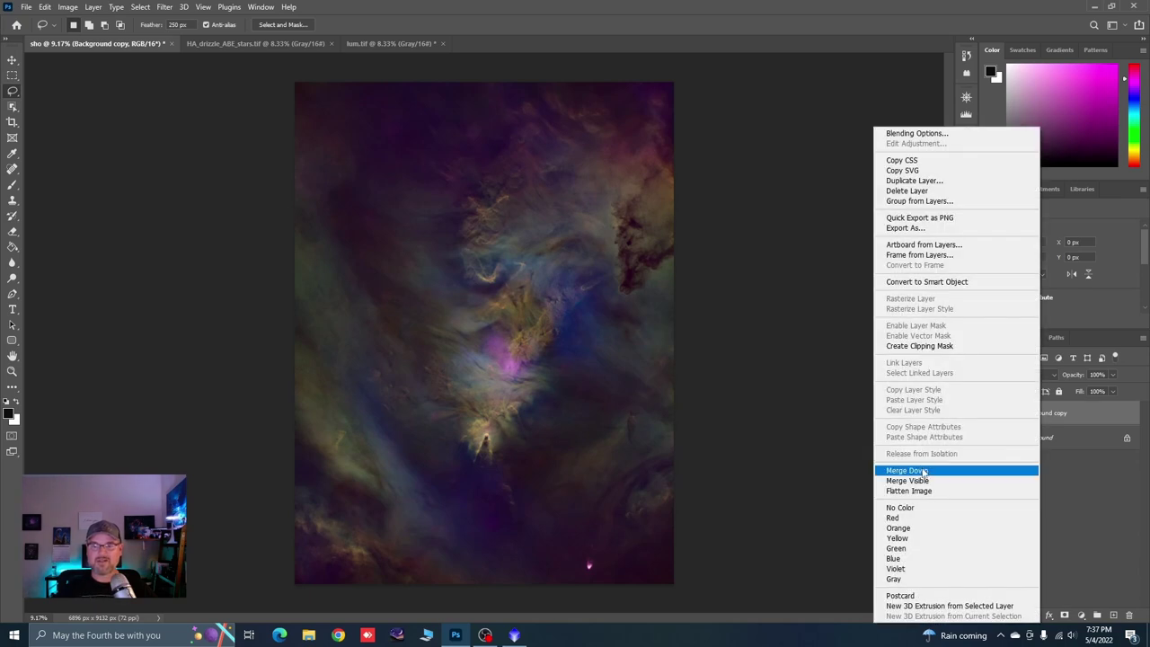
click(923, 470)
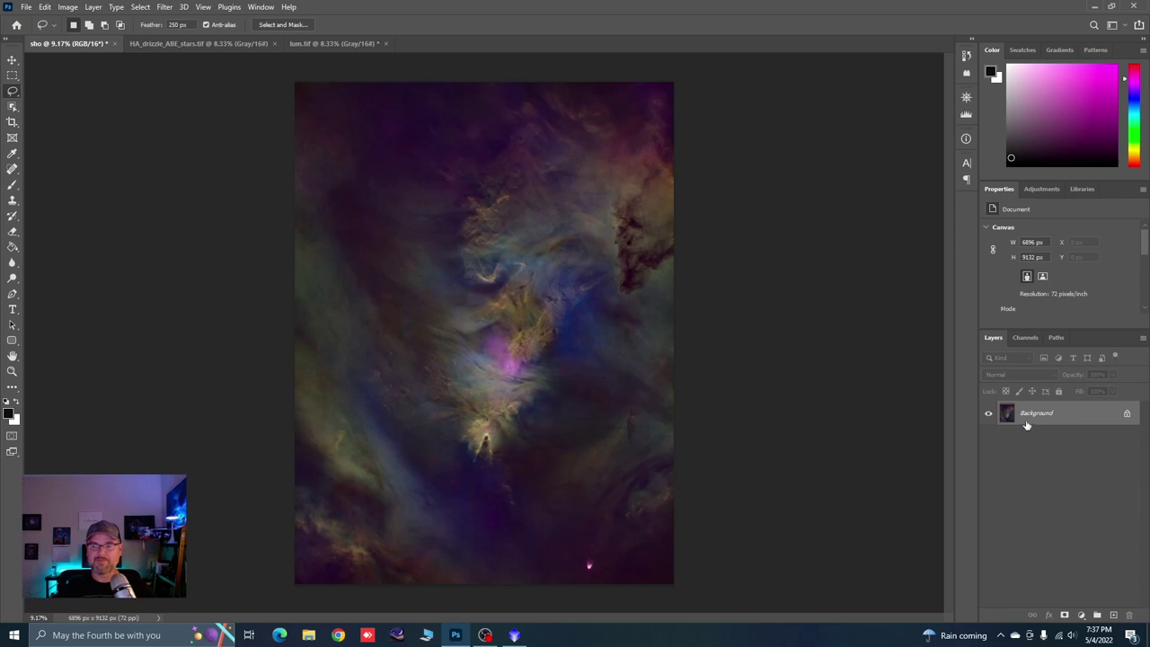
drag(1027, 423, 1113, 614)
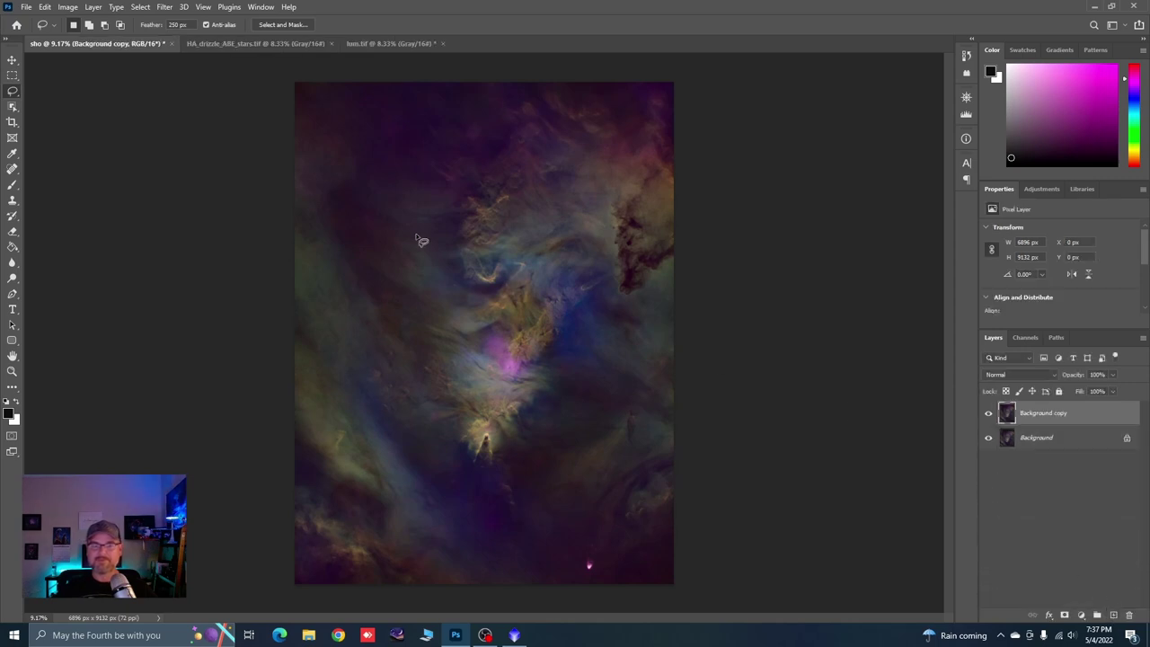
Paste the HA_drizzle_ABE_stars field into sho as Layer 1 in Screen blend mode.
click(254, 44)
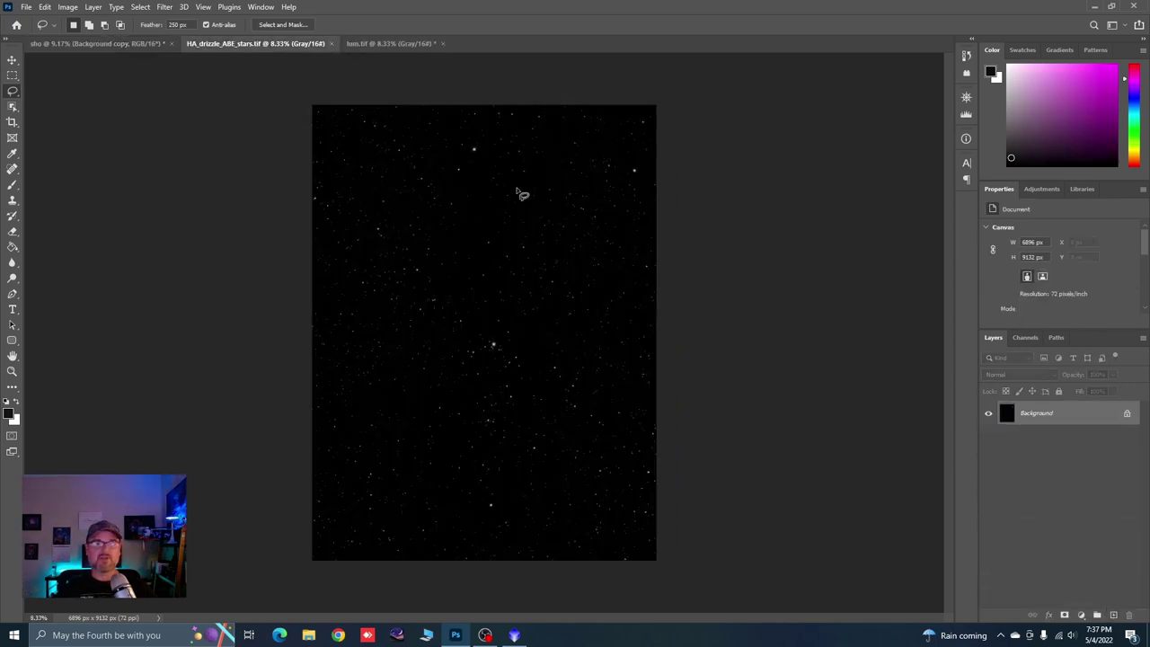
key(ctrl+a)
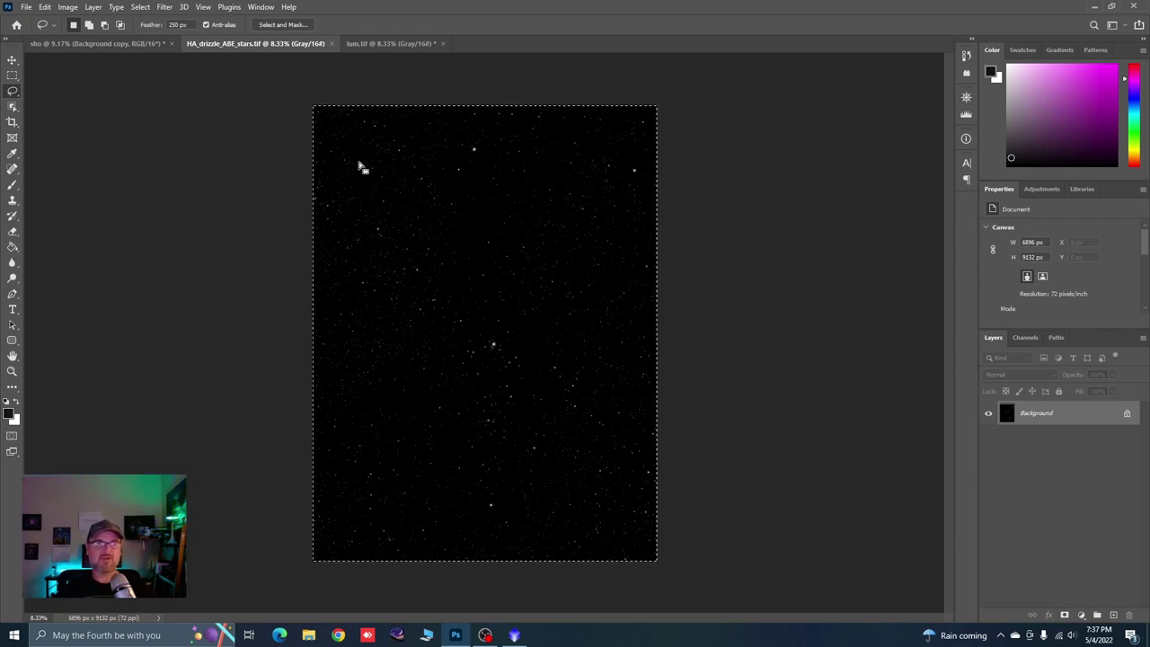
click(100, 43)
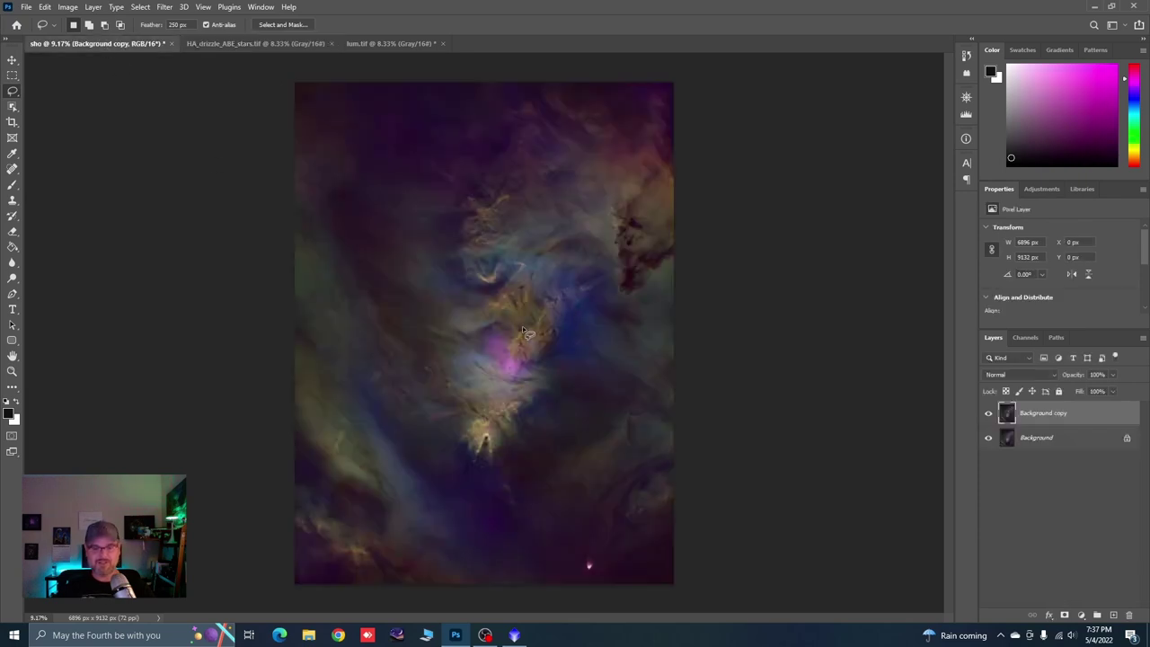
key(ctrl+v)
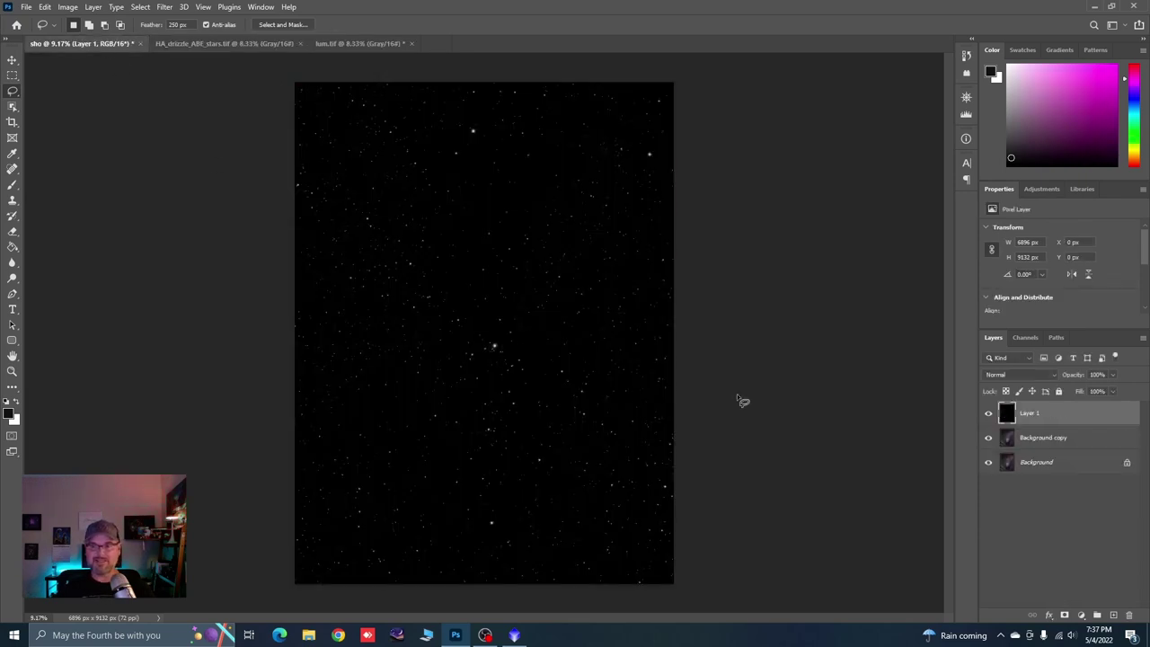
click(1033, 374)
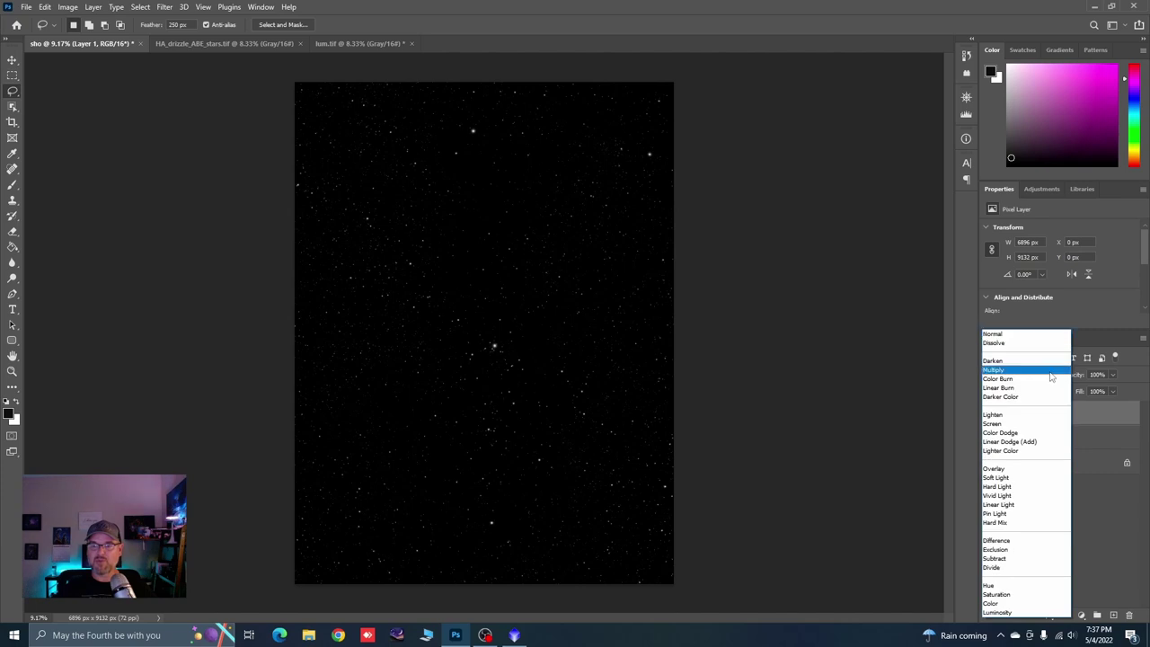
click(1002, 424)
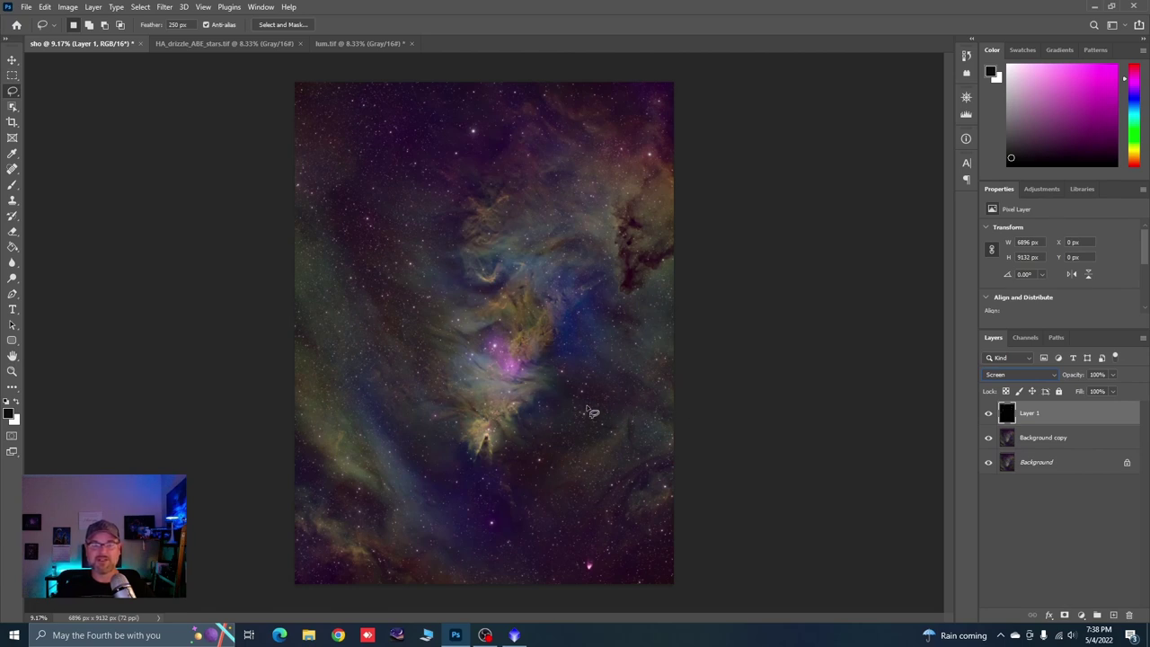
click(1034, 440)
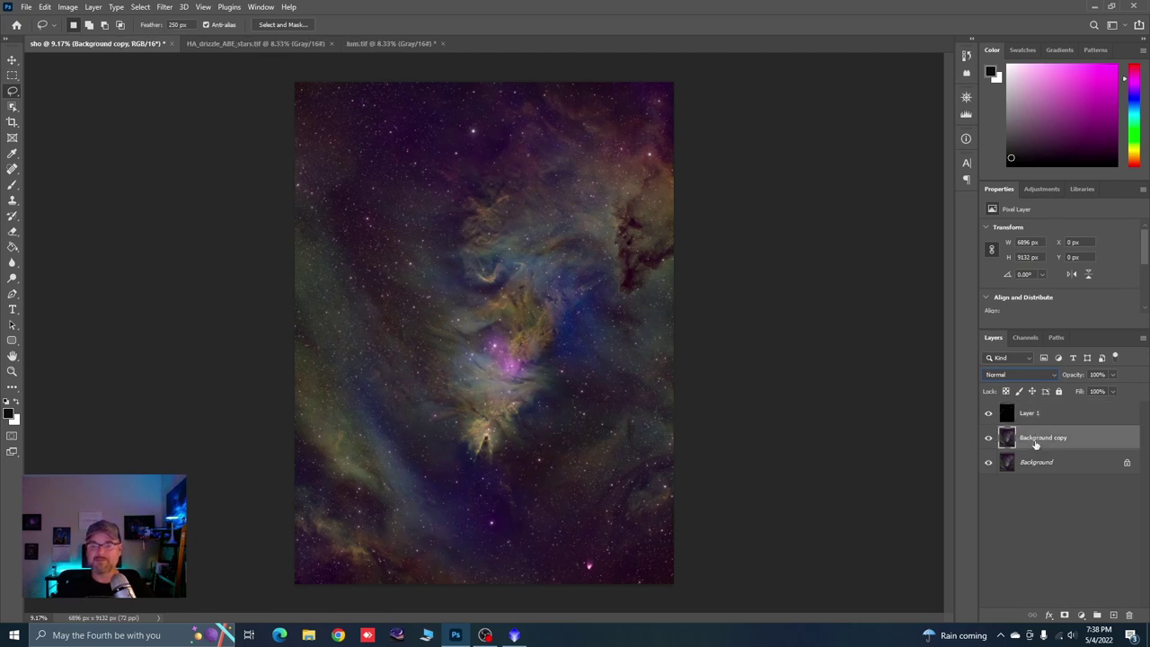
click(1032, 416)
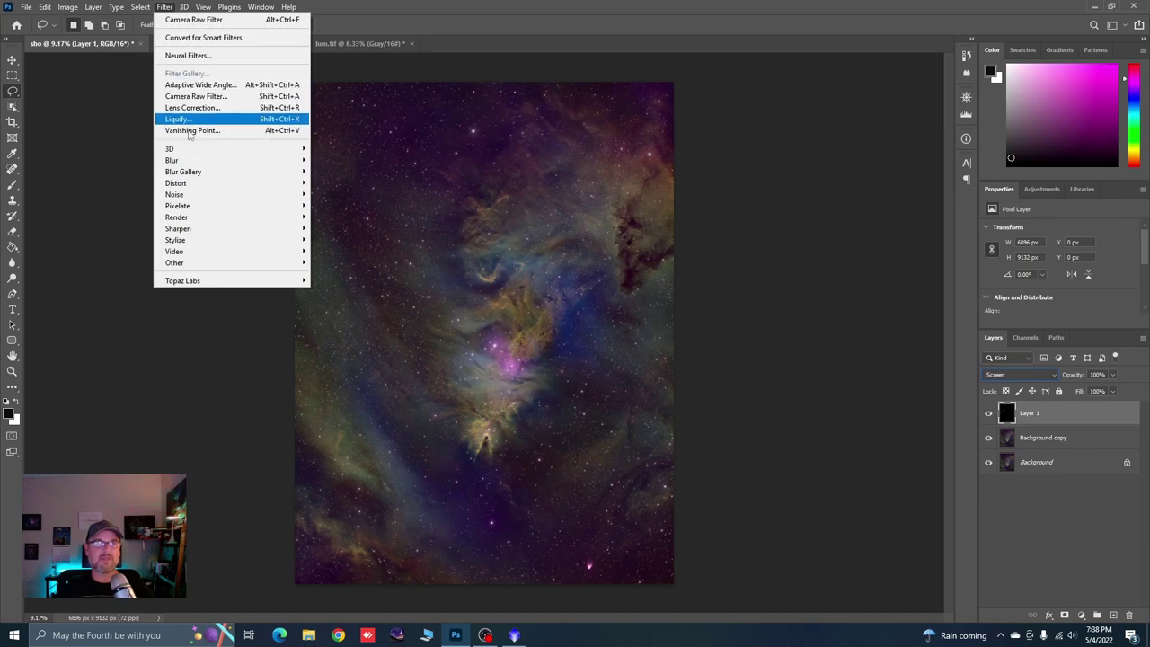
mouse_move(216, 198)
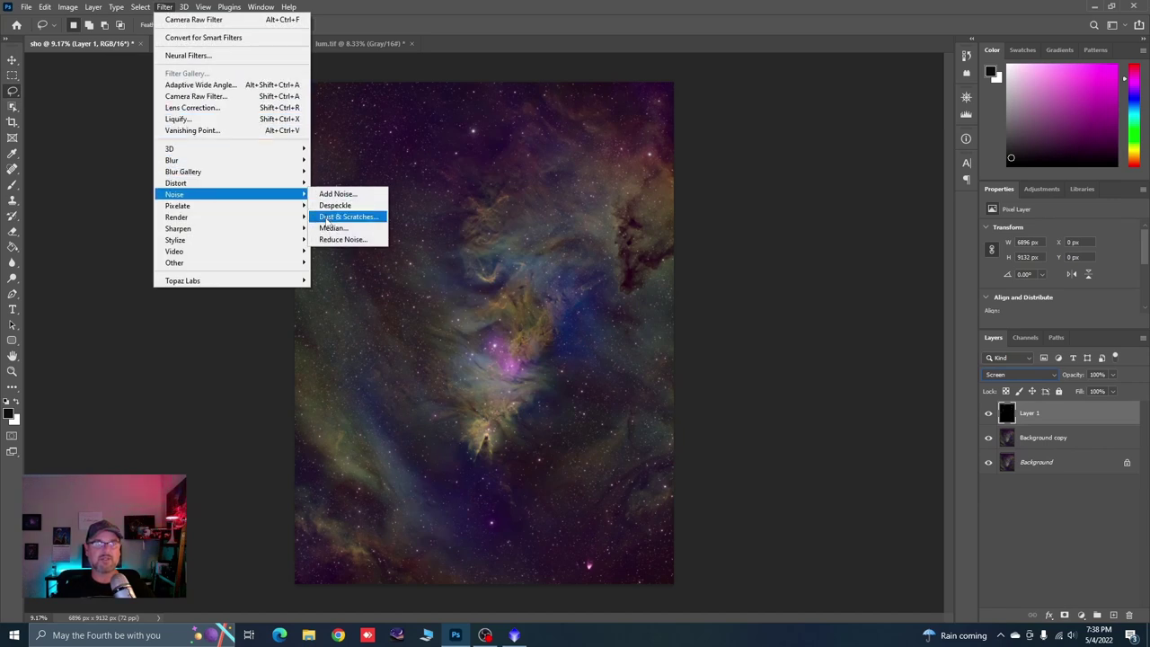
click(341, 216)
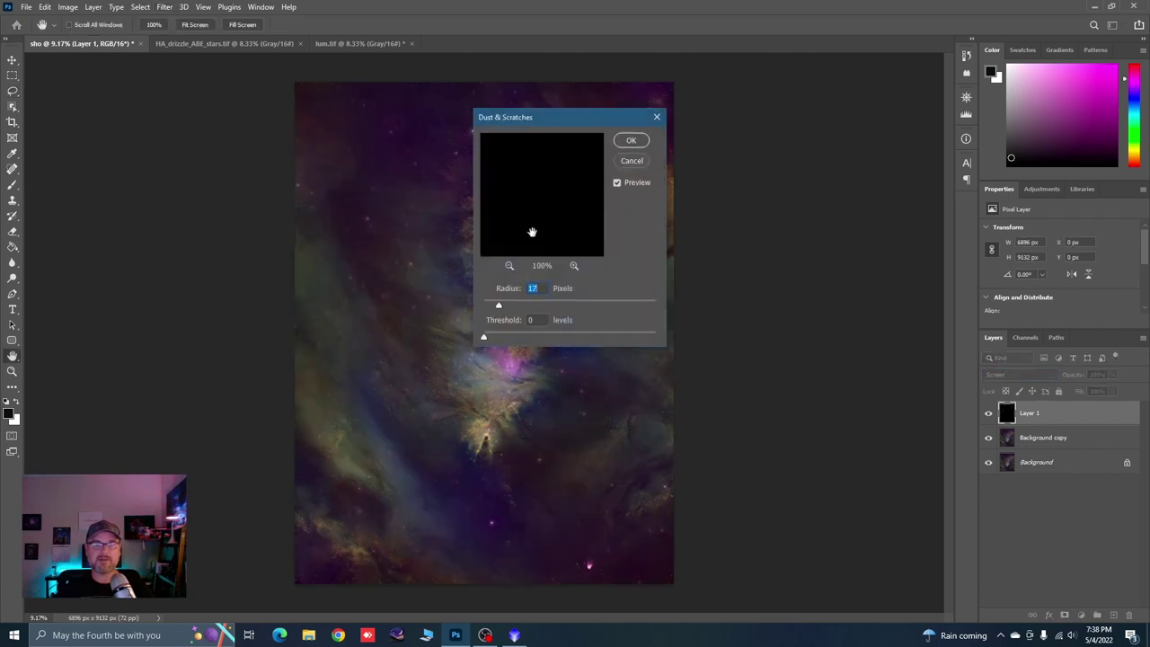
click(509, 266)
click(509, 266)
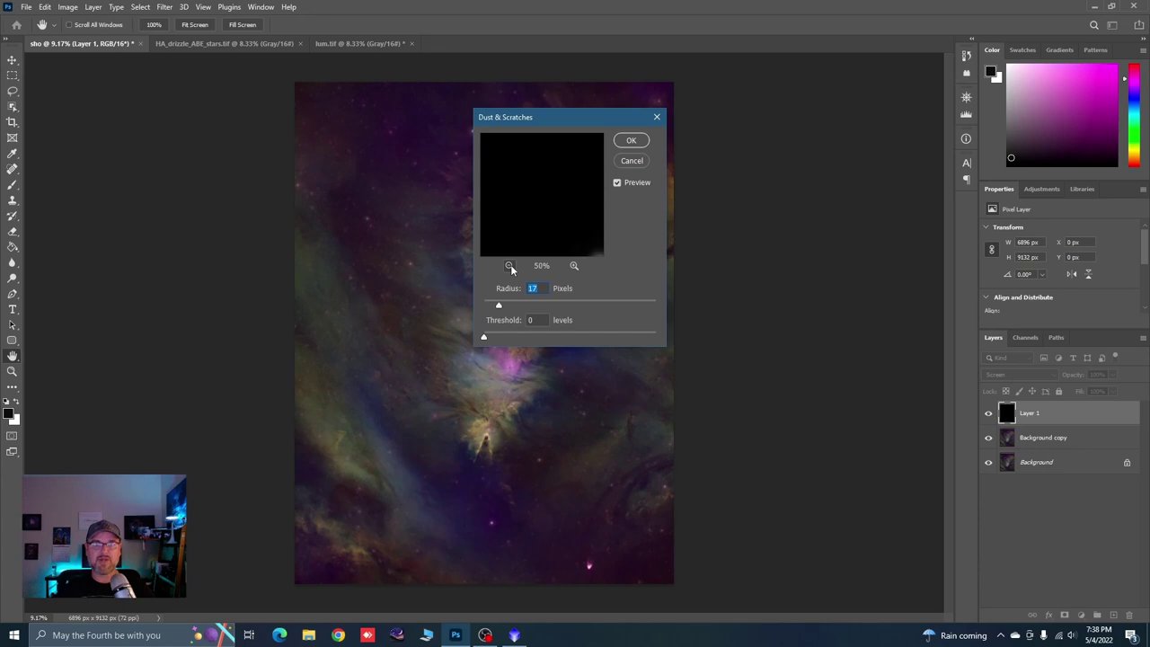
drag(539, 249, 529, 186)
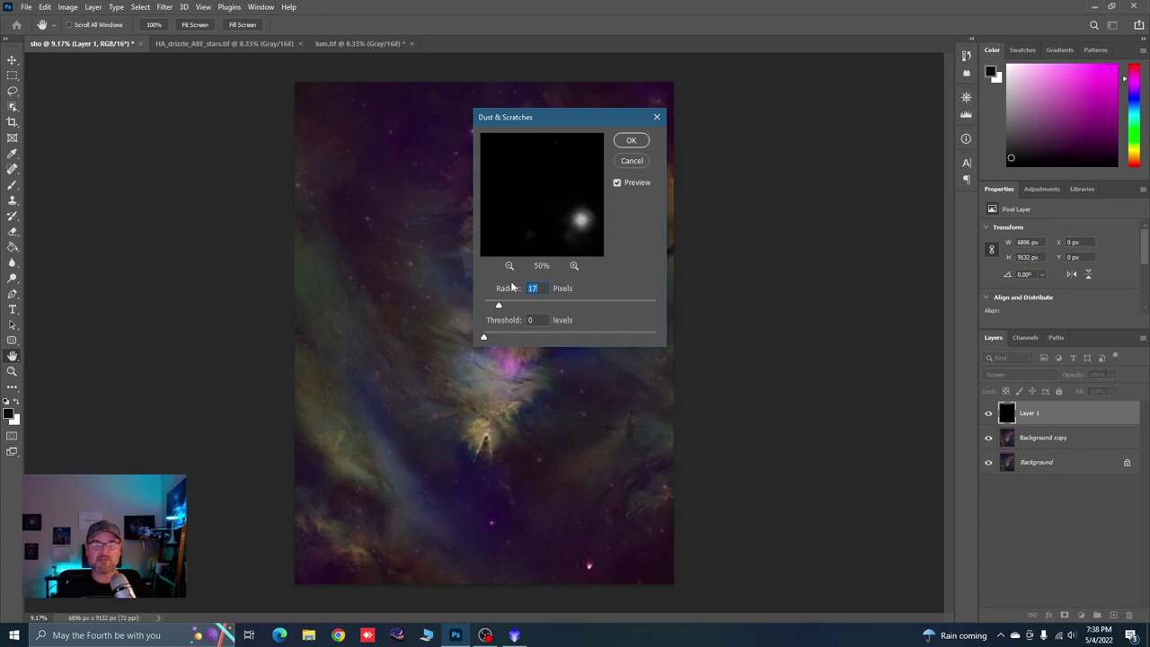
drag(499, 306, 489, 306)
drag(545, 217, 542, 185)
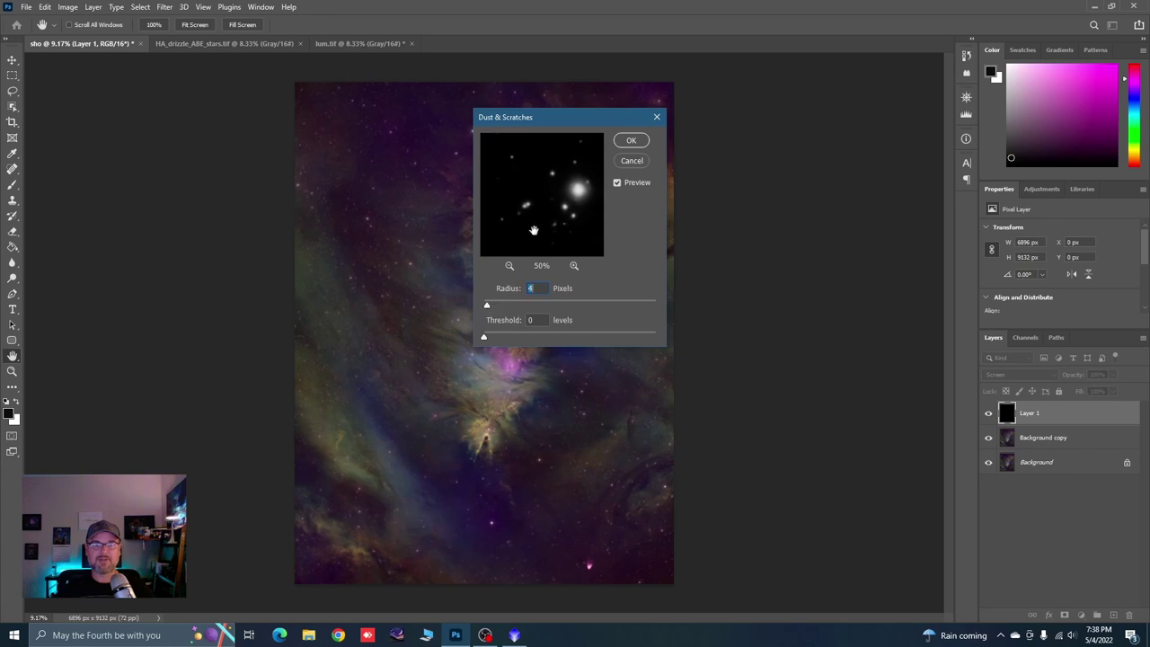
drag(534, 231, 531, 202)
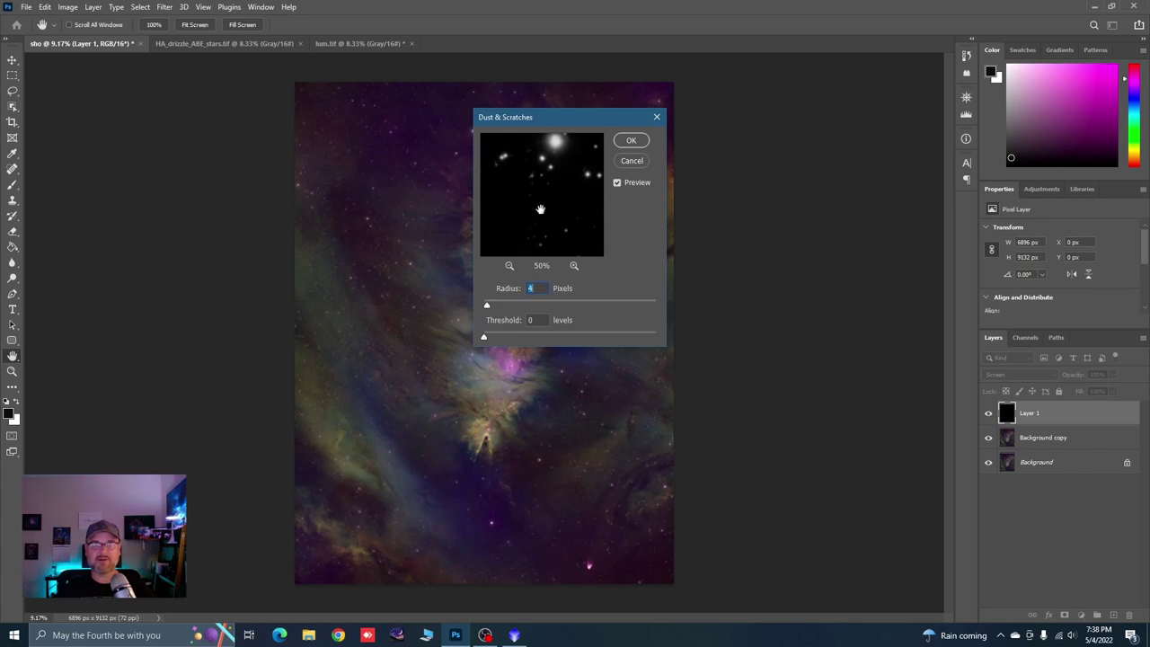
mouse_move(537, 208)
mouse_down()
mouse_move(545, 198)
mouse_move(536, 209)
mouse_up()
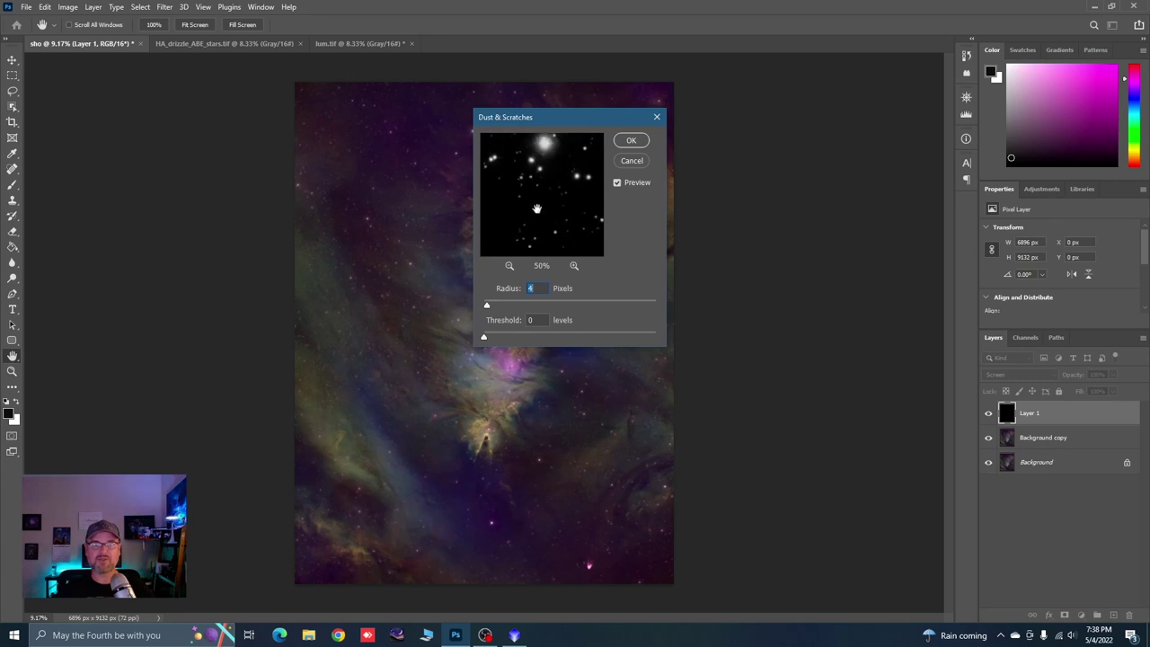
click(626, 158)
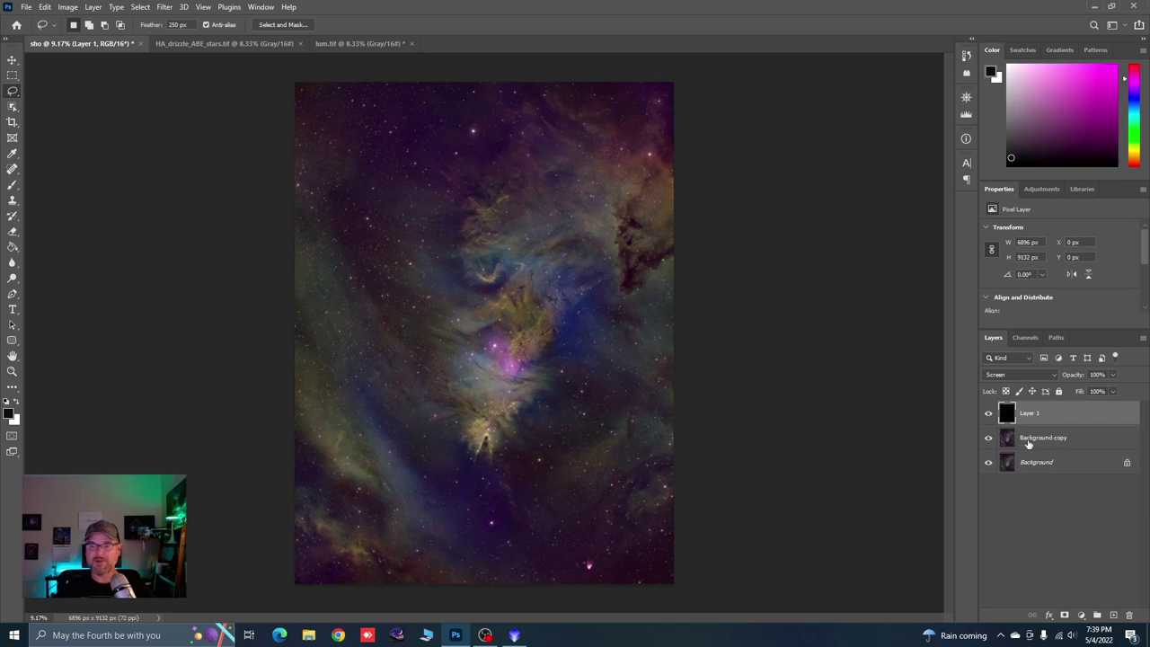
Curve Background copy to deepen the darkest tones and lift midtones (input 92 to 96).
click(1028, 443)
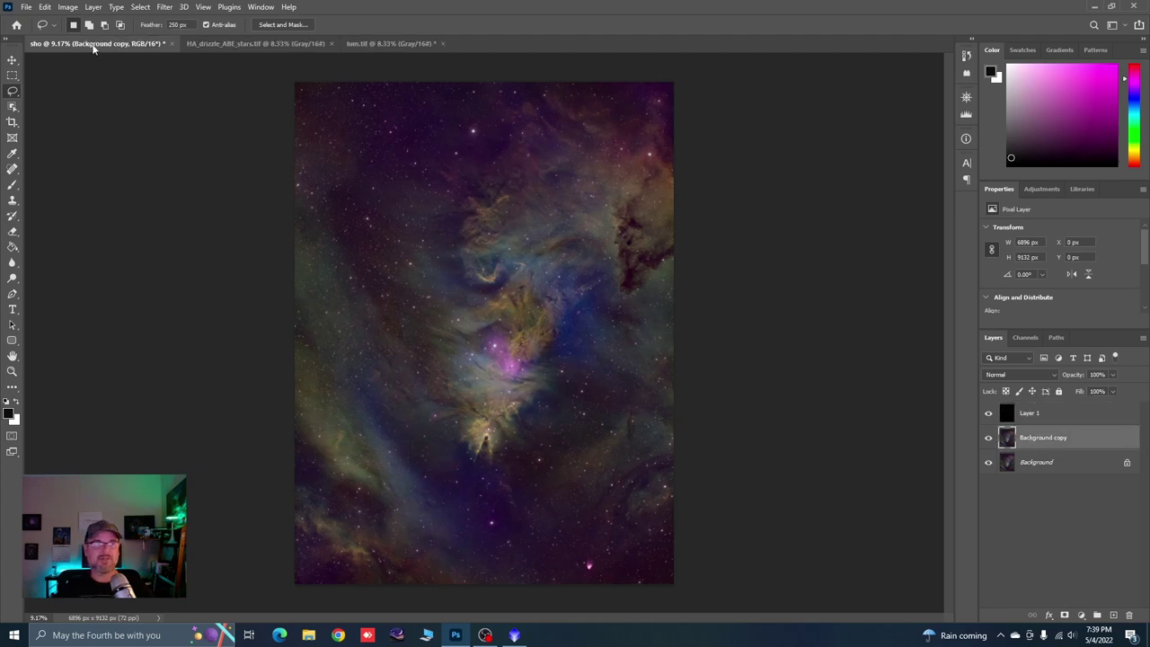
click(70, 8)
mouse_move(79, 39)
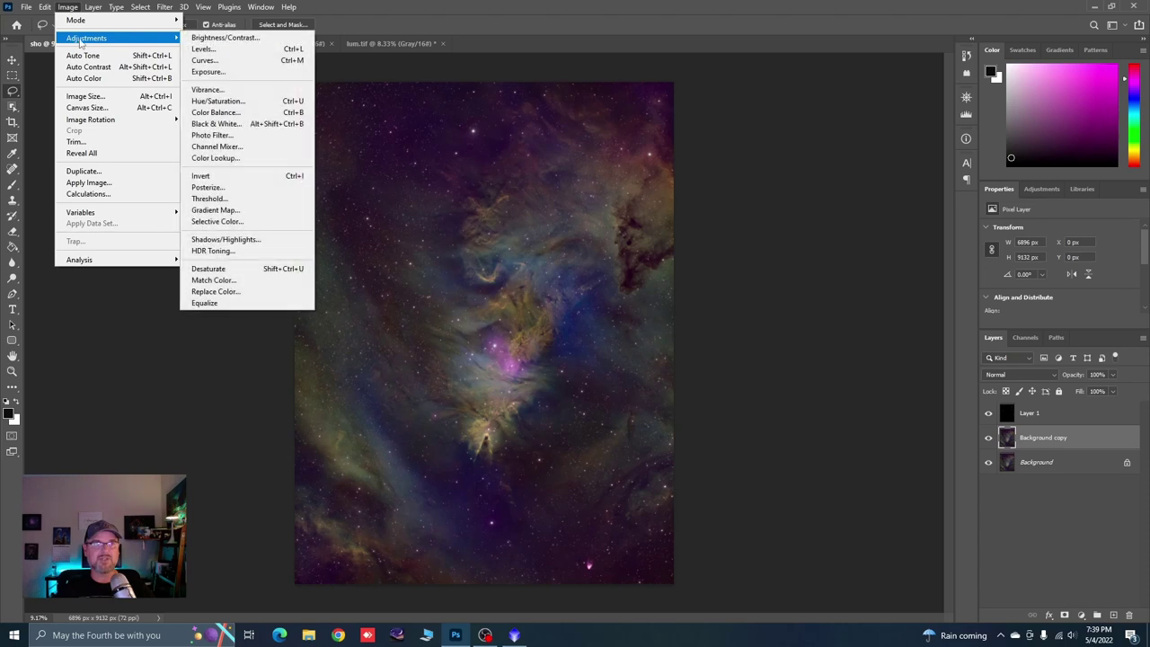
click(215, 61)
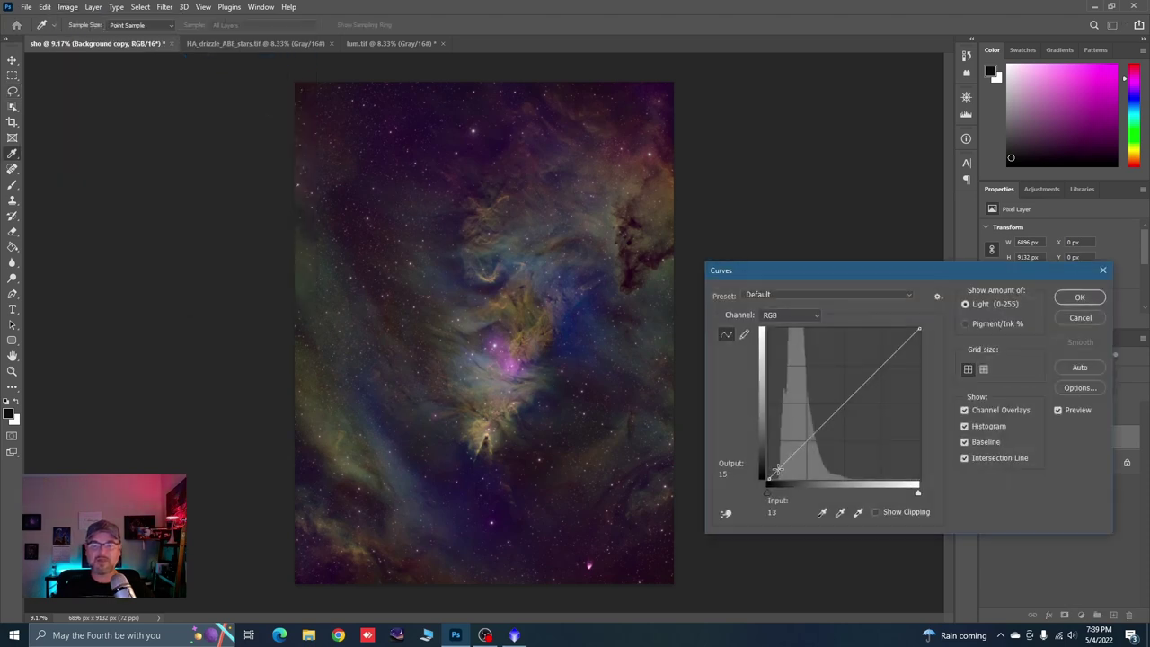
drag(778, 467, 781, 468)
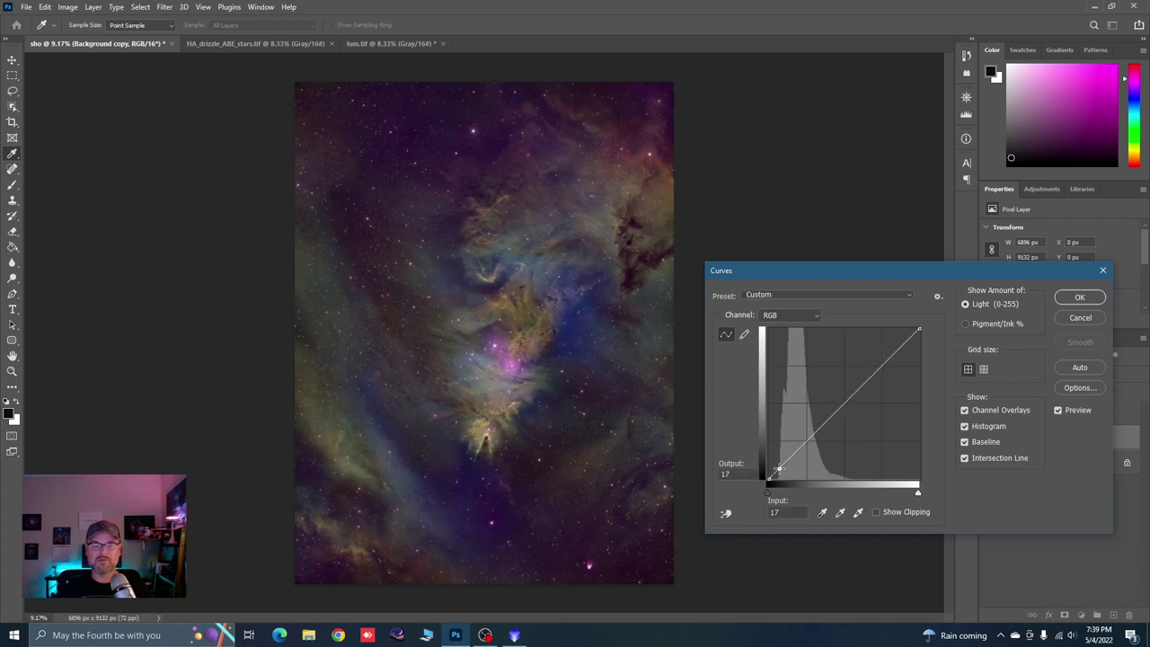
drag(824, 426, 823, 421)
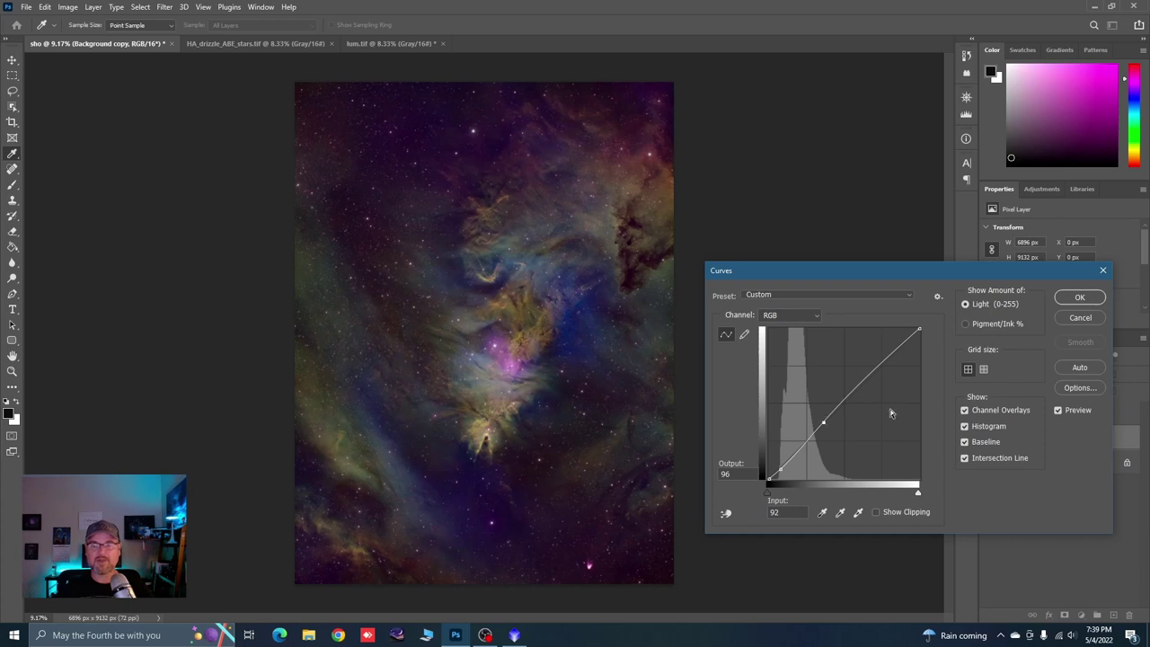
click(1077, 299)
key(l)
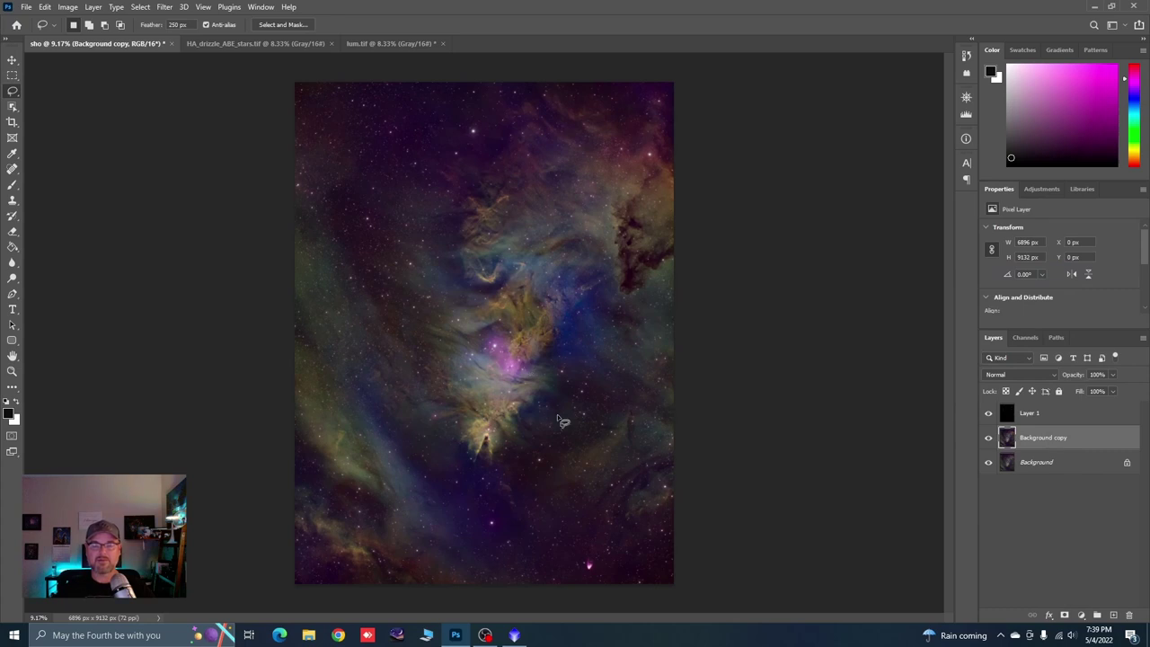
Merge Layer 1 down into Background copy and toggle its visibility to compare.
right_click(1029, 413)
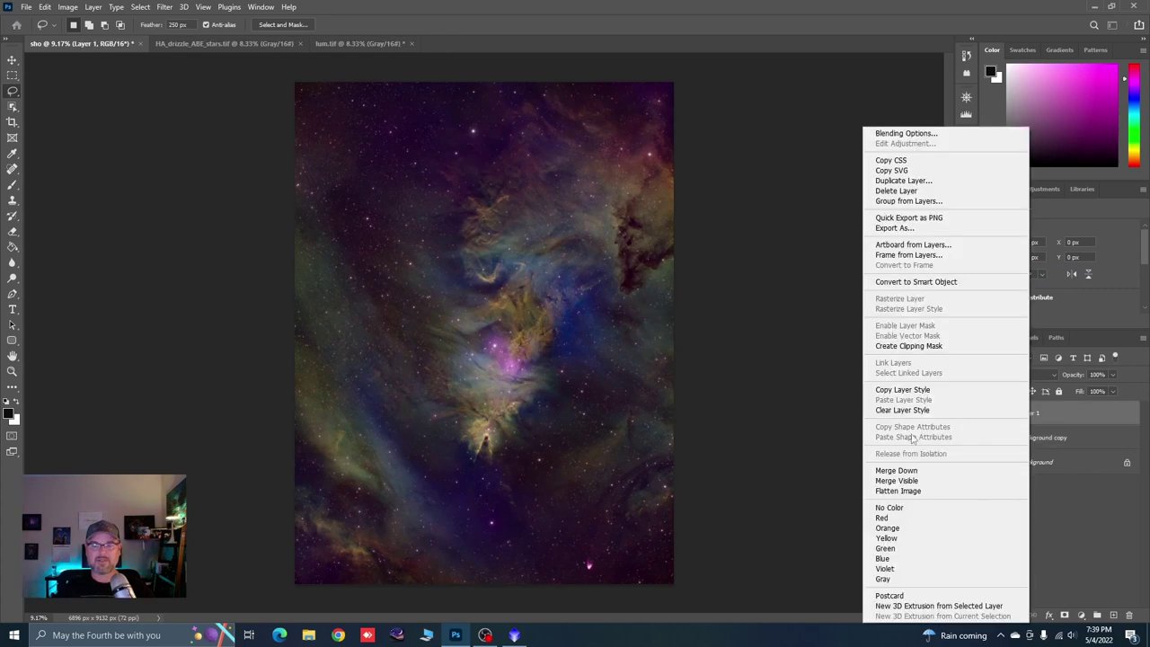
click(898, 470)
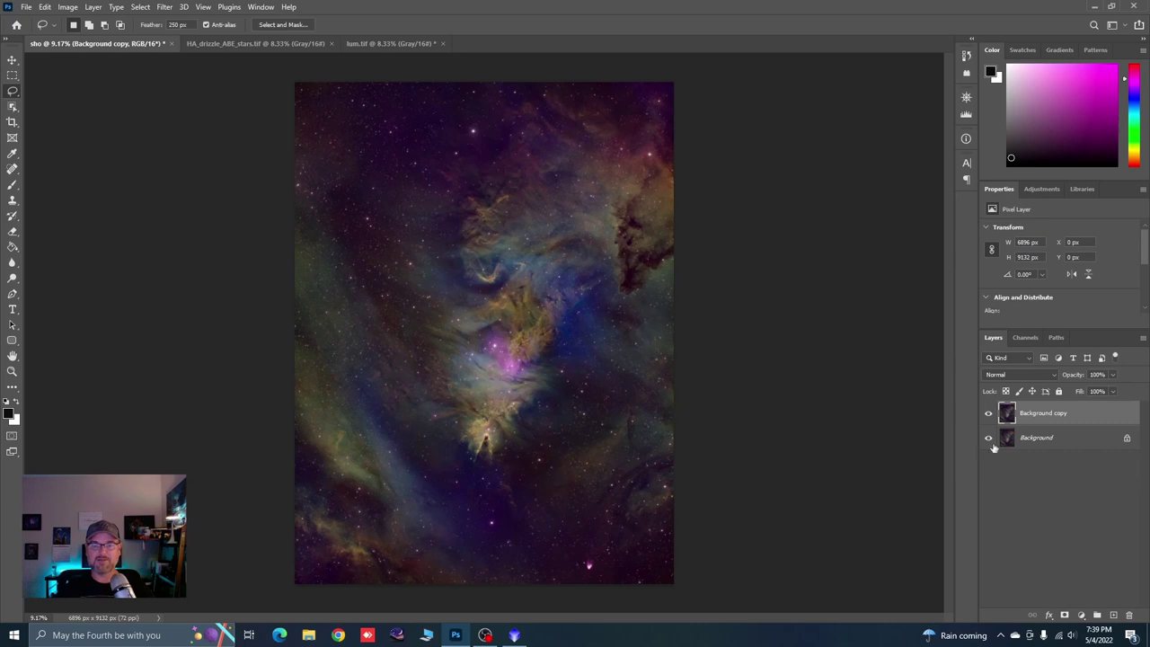
click(990, 415)
click(990, 414)
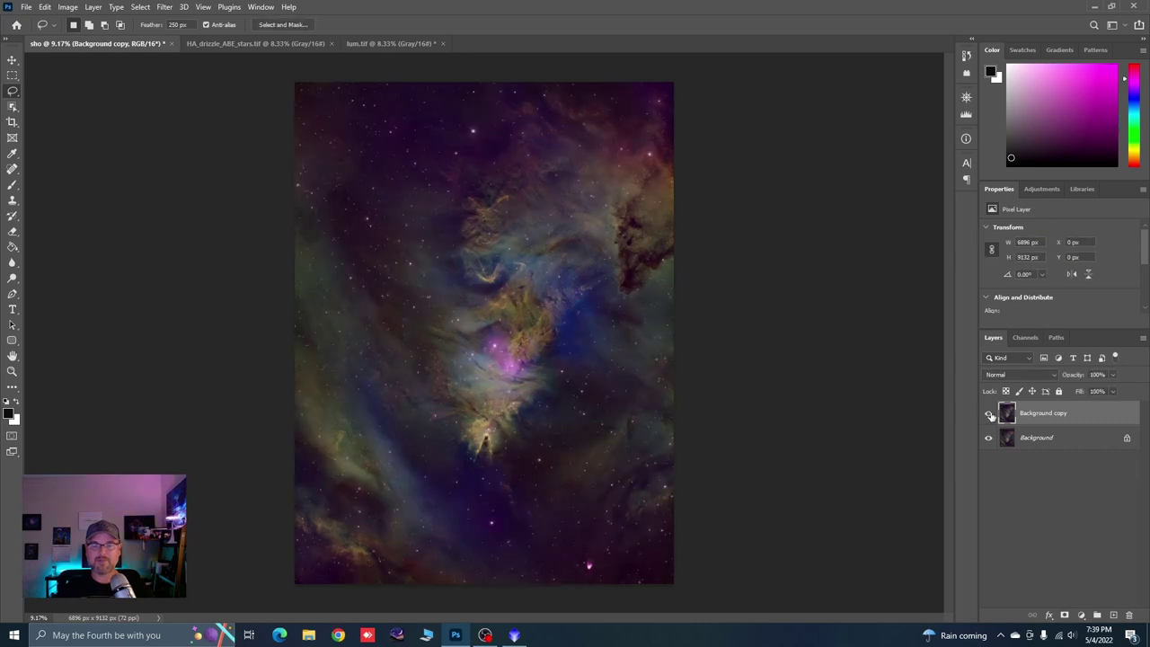
click(990, 415)
click(990, 414)
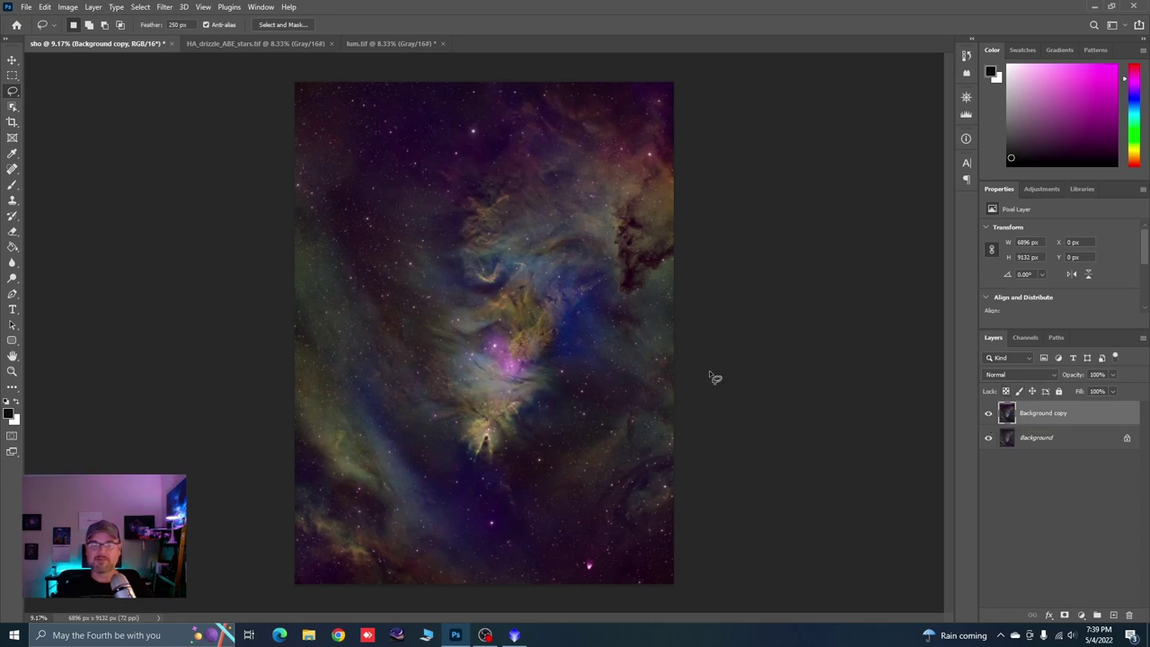
Raise the HA_drizzle_ABE_stars Levels midtones to about 1.37, then return to sho.
click(233, 46)
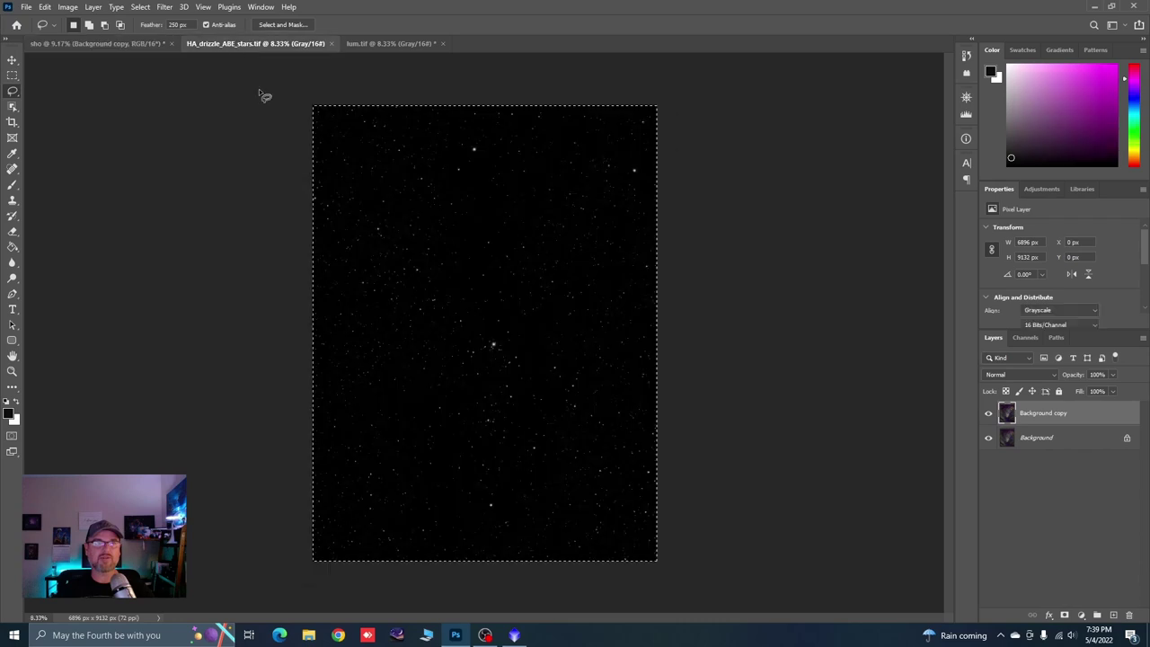
key(ctrl+a)
click(57, 7)
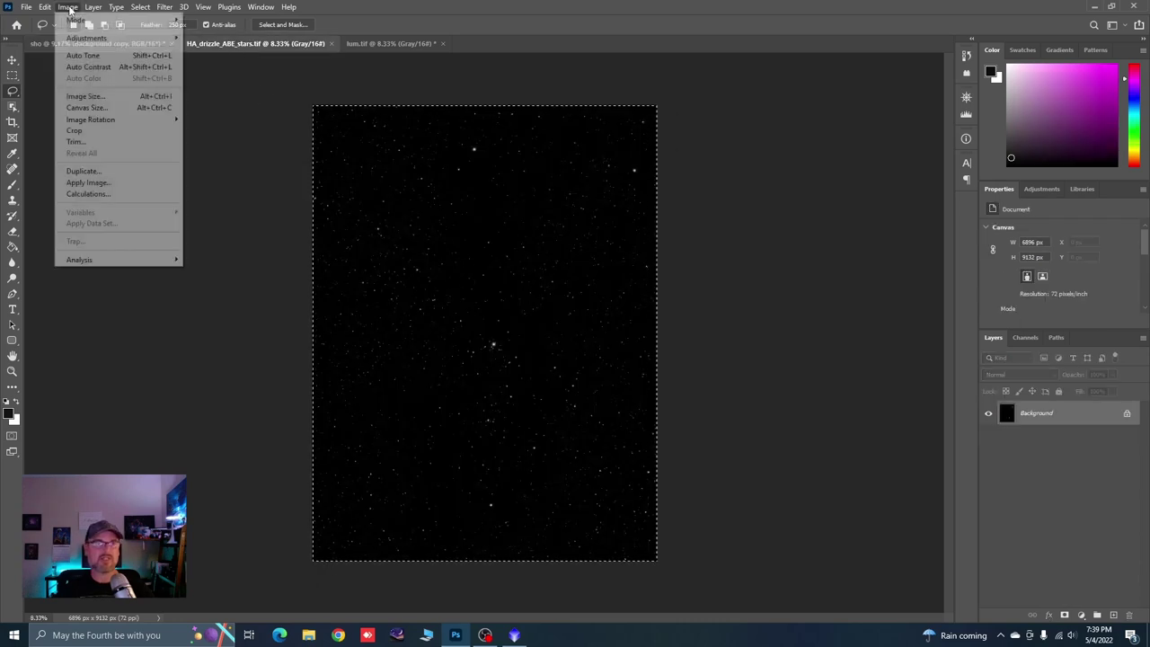
mouse_move(99, 38)
click(192, 52)
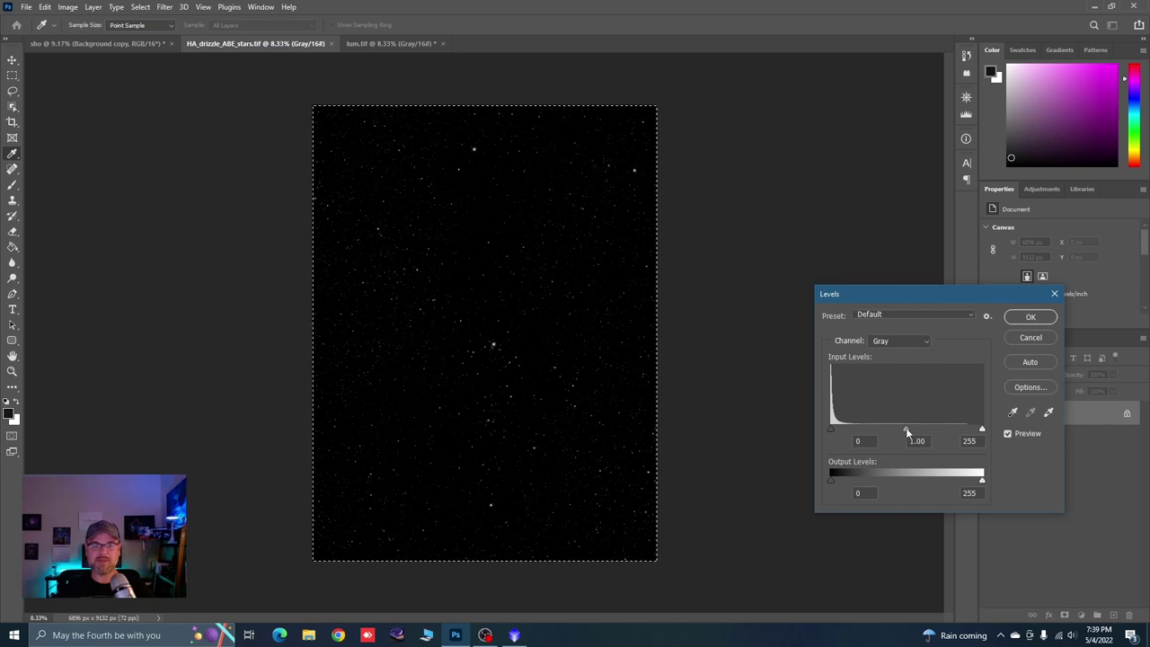
drag(904, 429, 892, 435)
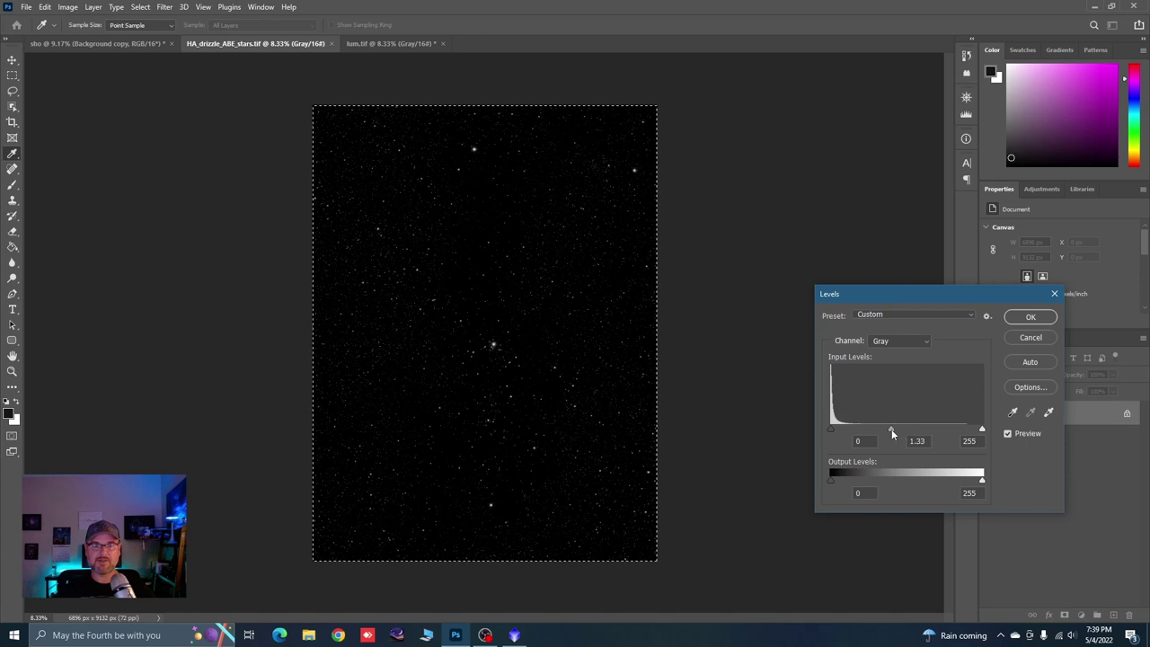
click(1030, 317)
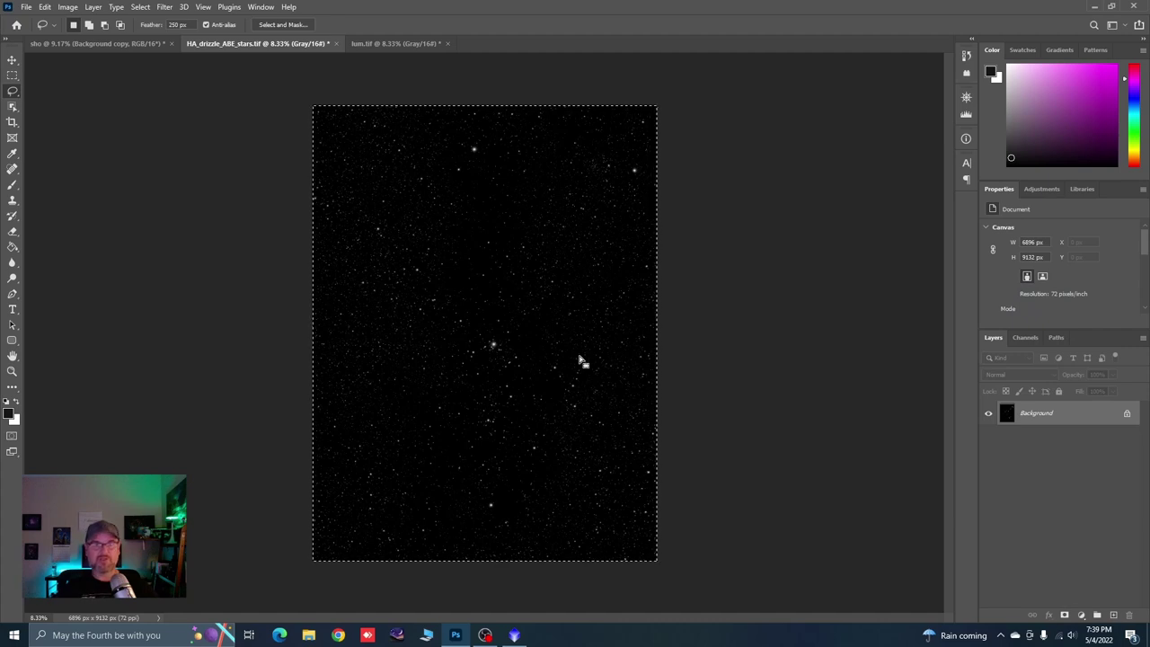
click(109, 42)
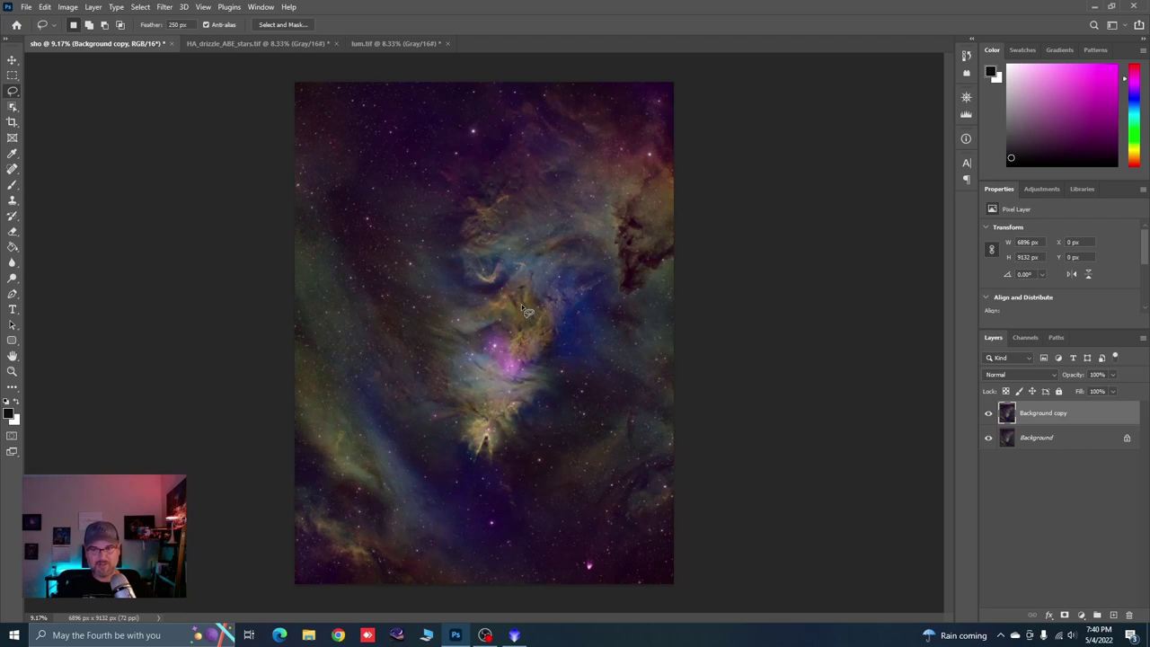
Paste the star field as Layer 1 below Background copy, blended in Screen mode.
key(ctrl+v)
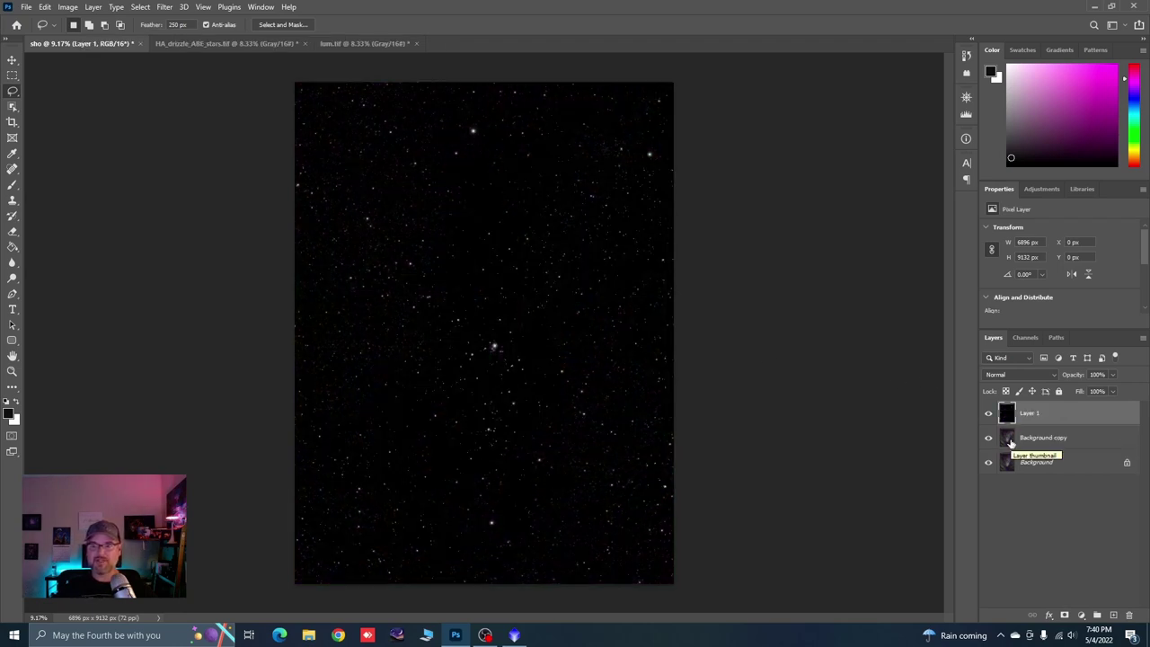
drag(1008, 442, 1033, 415)
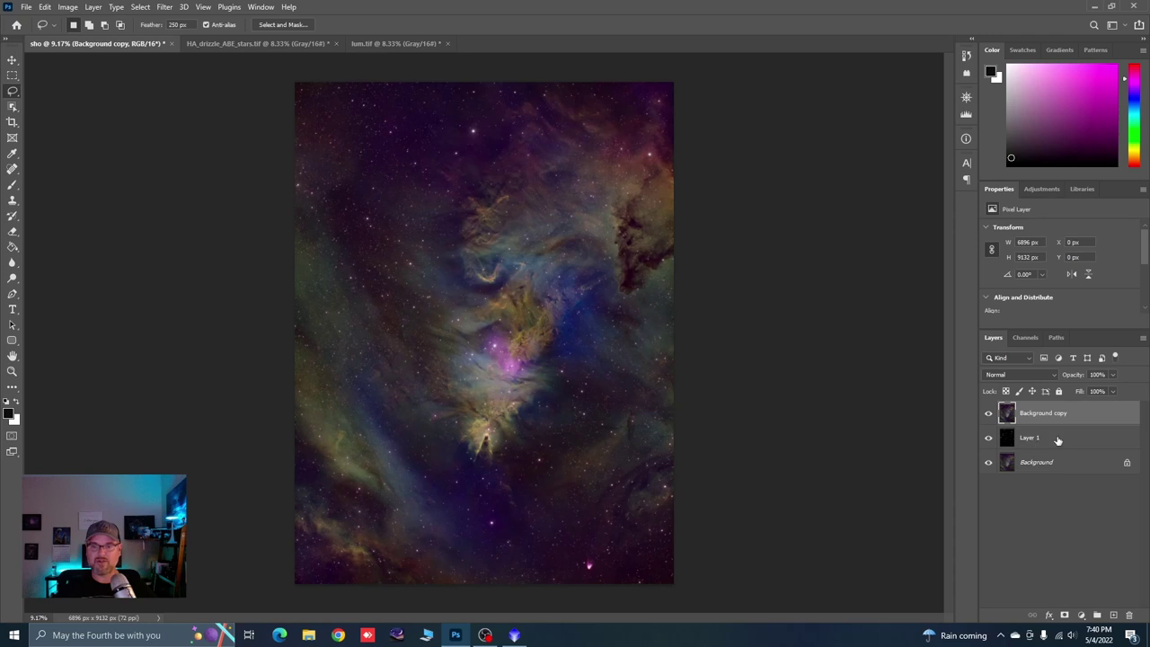
click(1027, 440)
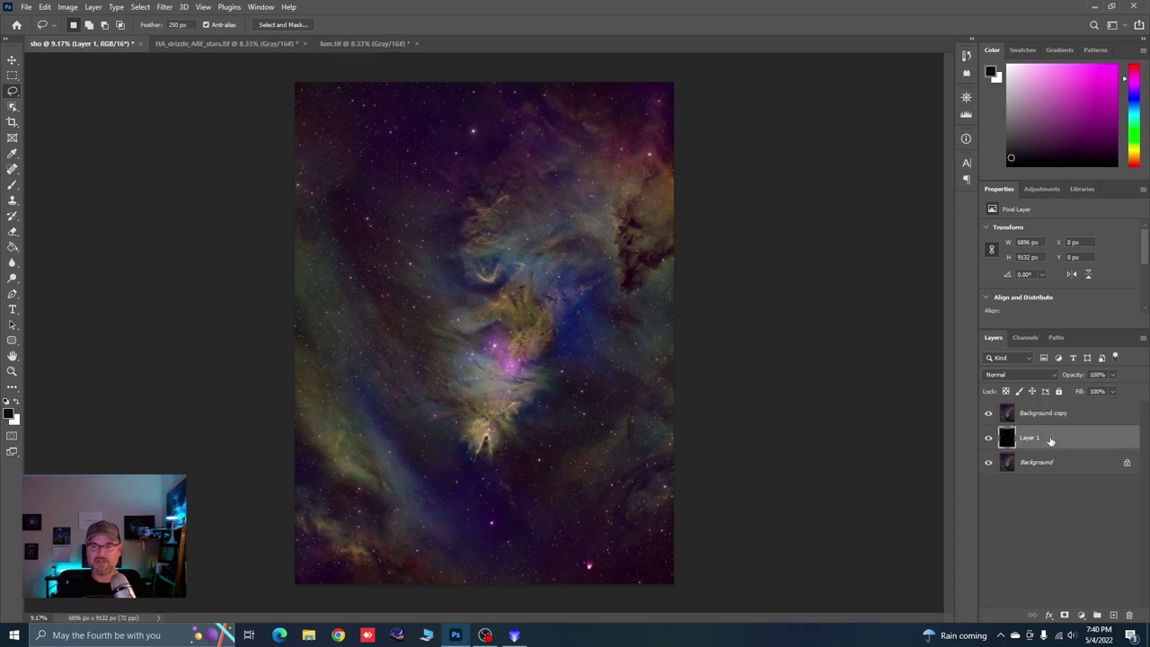
click(1052, 376)
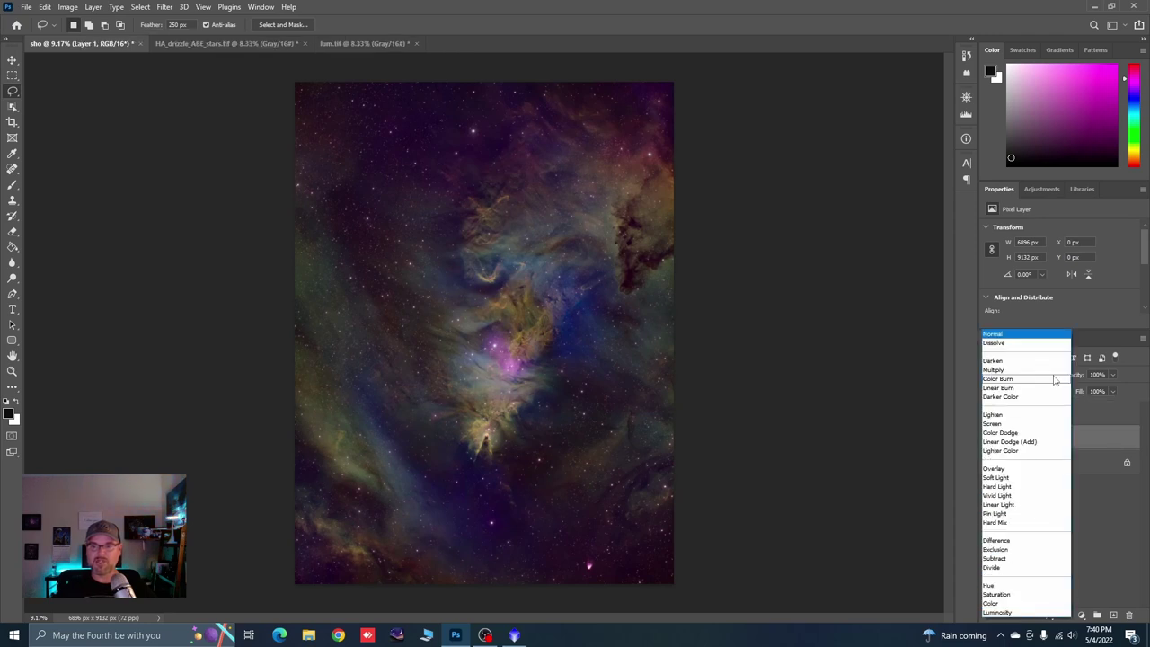
click(996, 424)
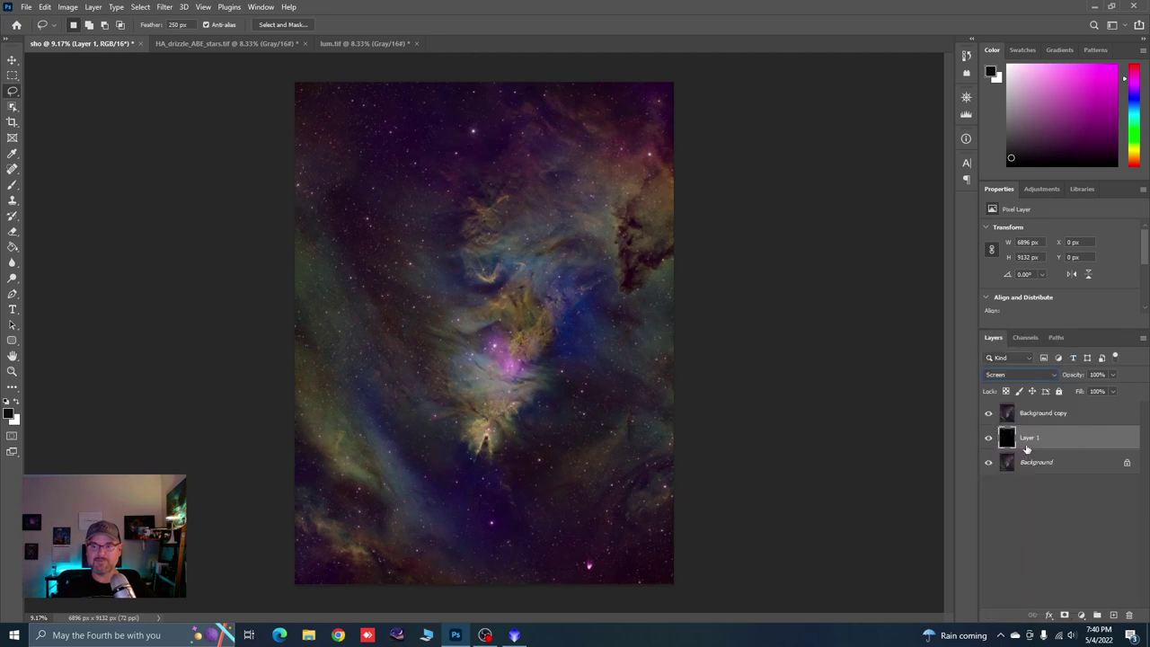
click(1035, 415)
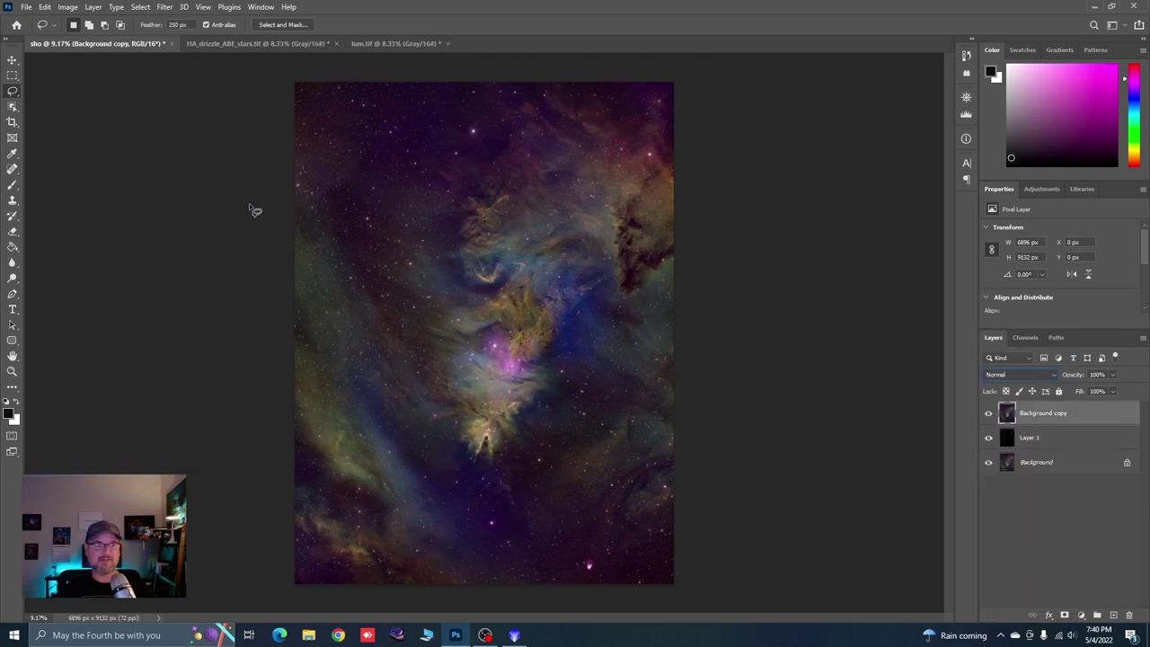
Select the Eraser with a 150-pixel brush and zoom out to view the whole nebula.
click(12, 231)
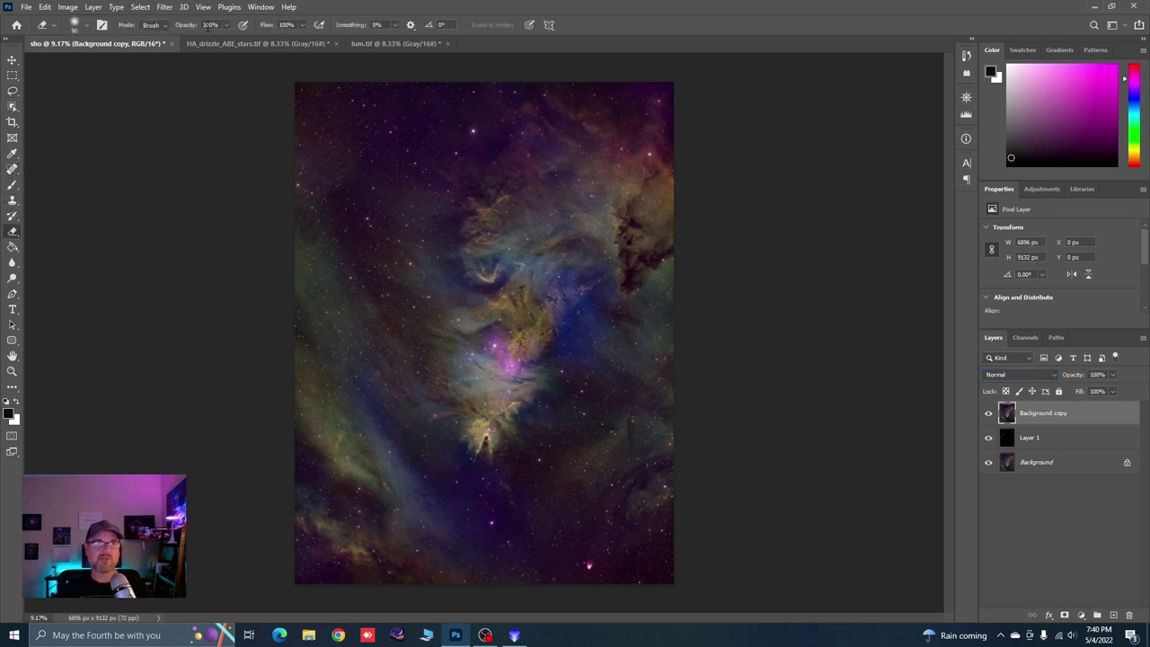
scroll(399, 159, up, 5)
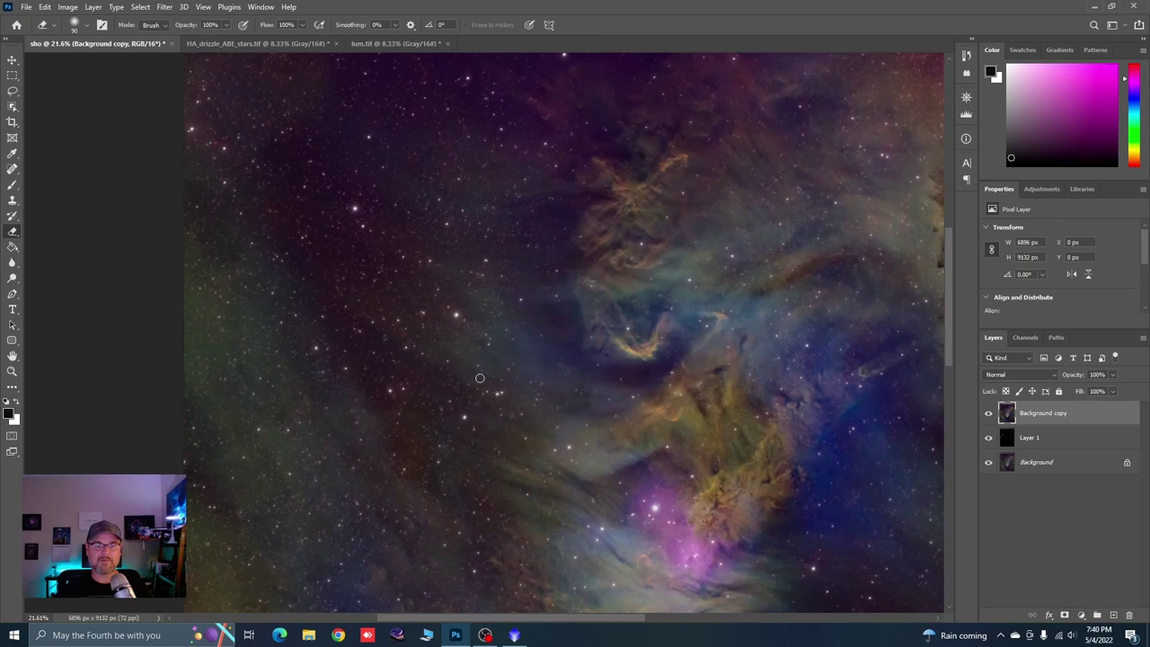
scroll(477, 380, down, 2)
scroll(613, 458, up, 2)
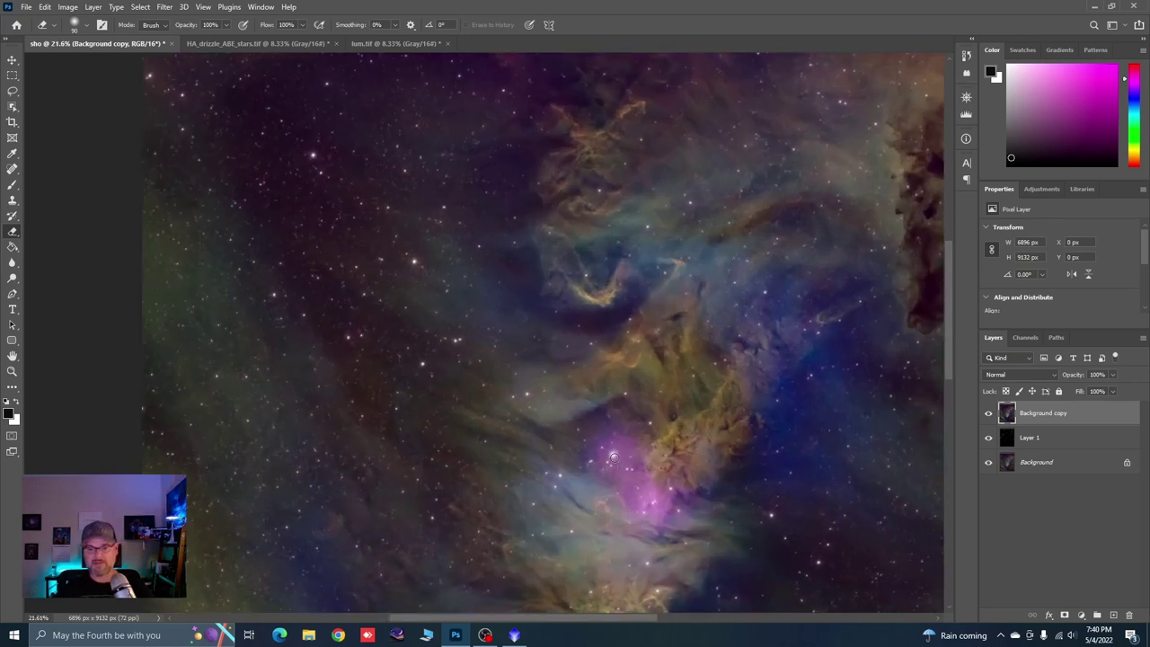
key(bracketright)
key(bracketright)
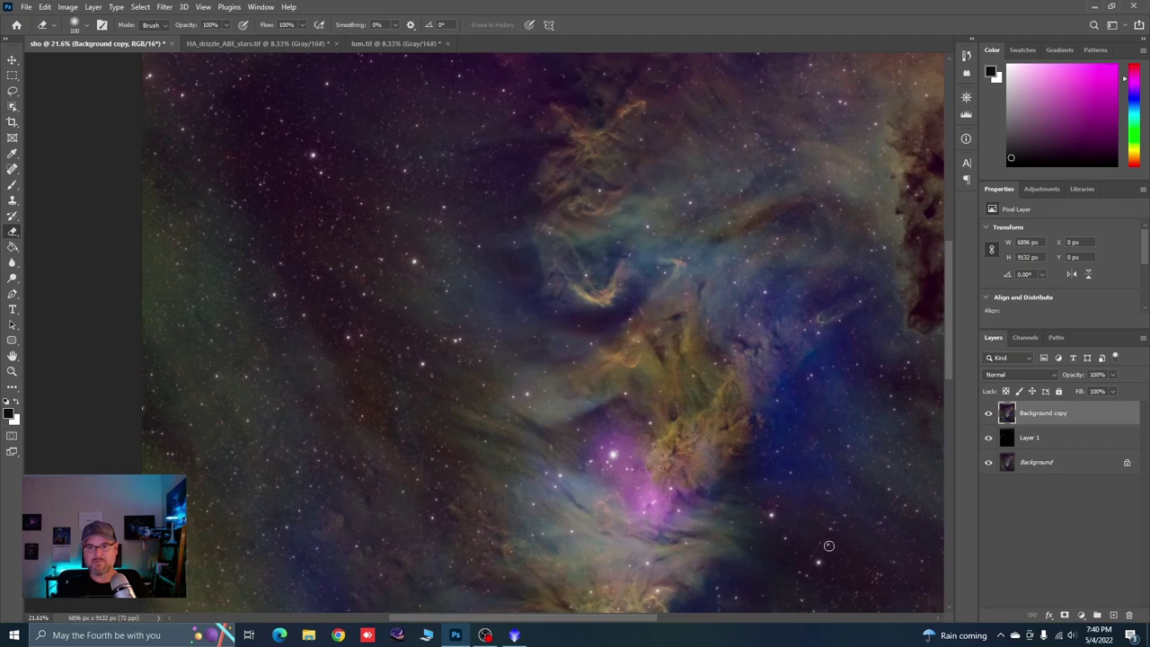
scroll(572, 392, down, 4)
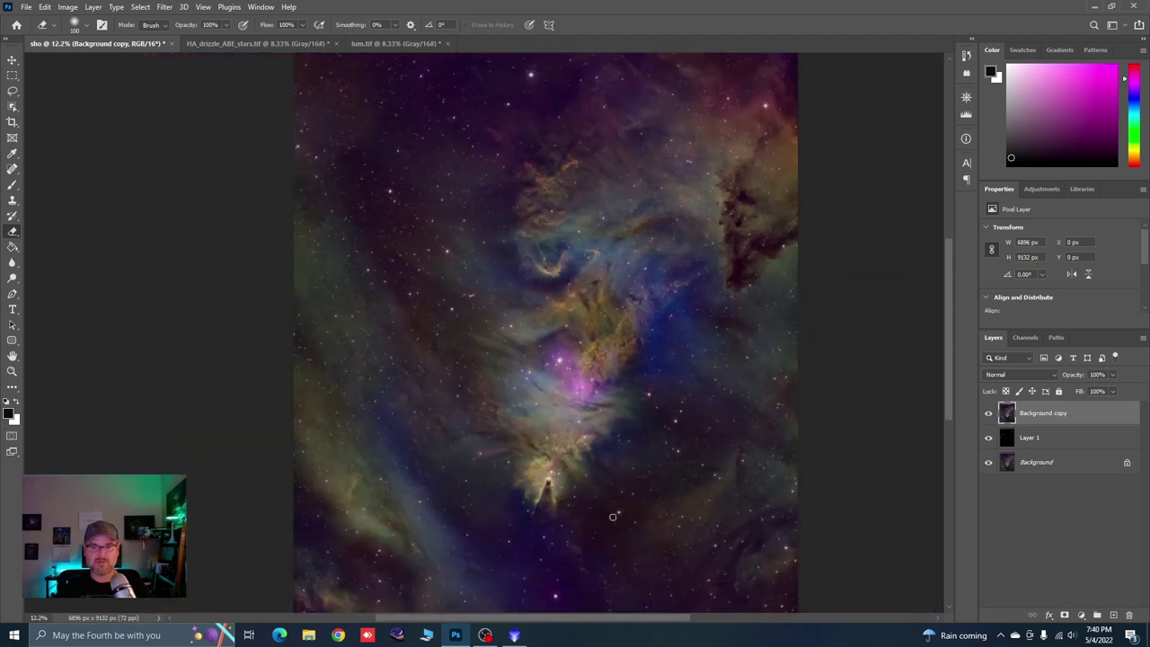
key(bracketright)
key(bracketright)
scroll(618, 494, down, 2)
scroll(521, 529, up, 3)
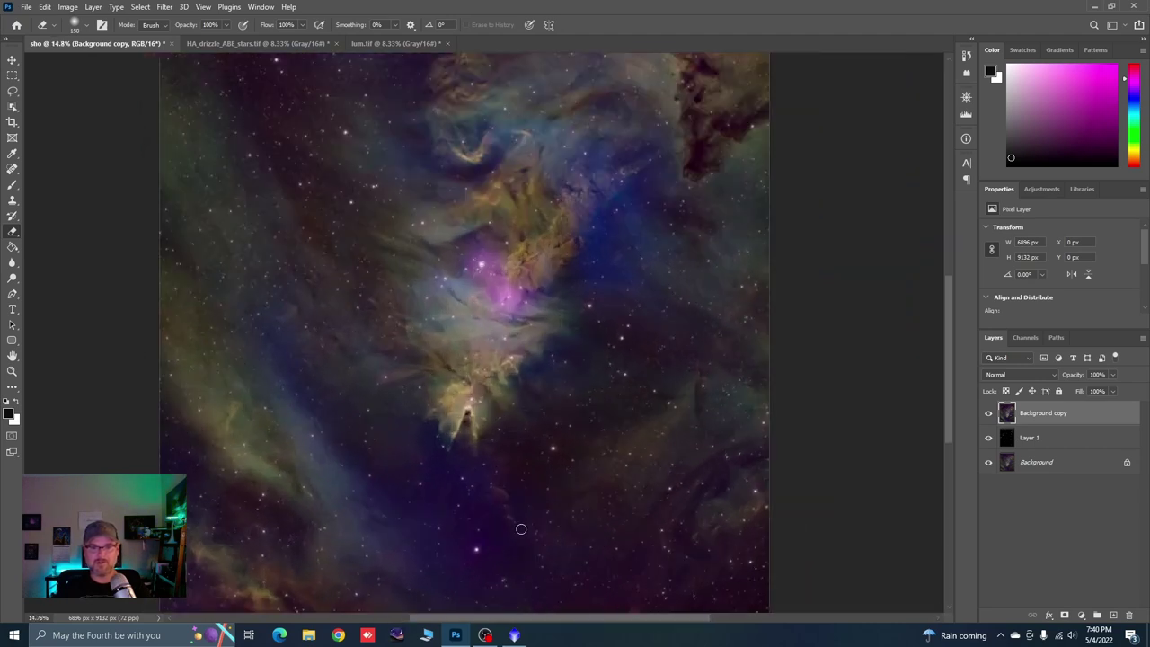
key(bracketright)
key(bracketright)
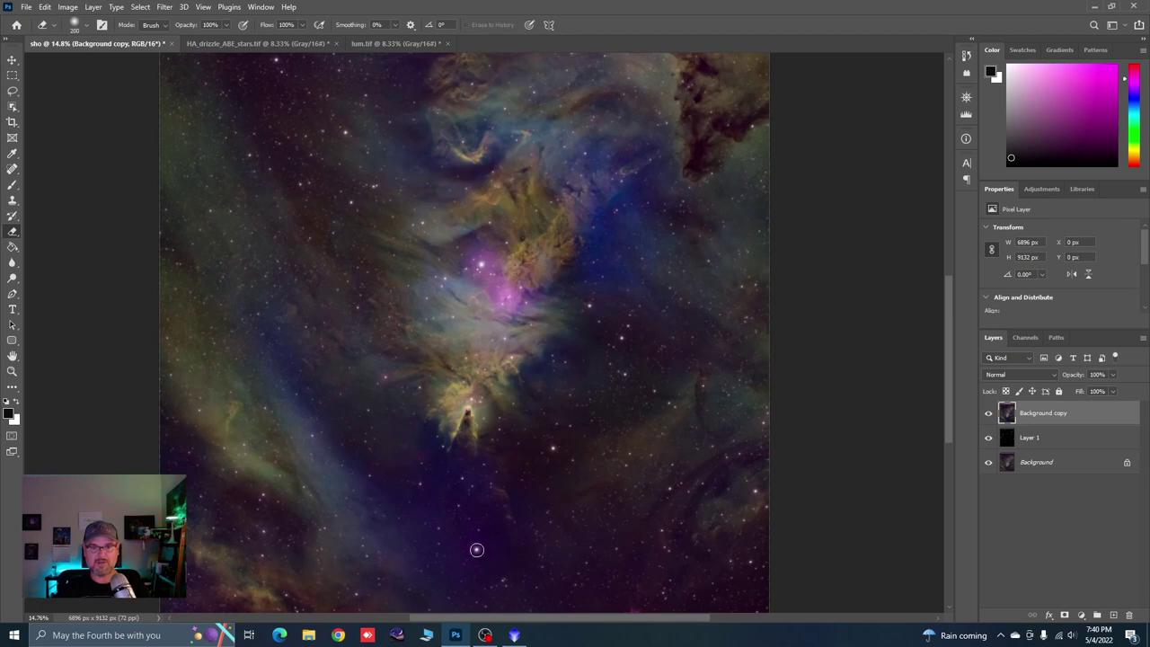
key(bracketleft)
key(bracketleft)
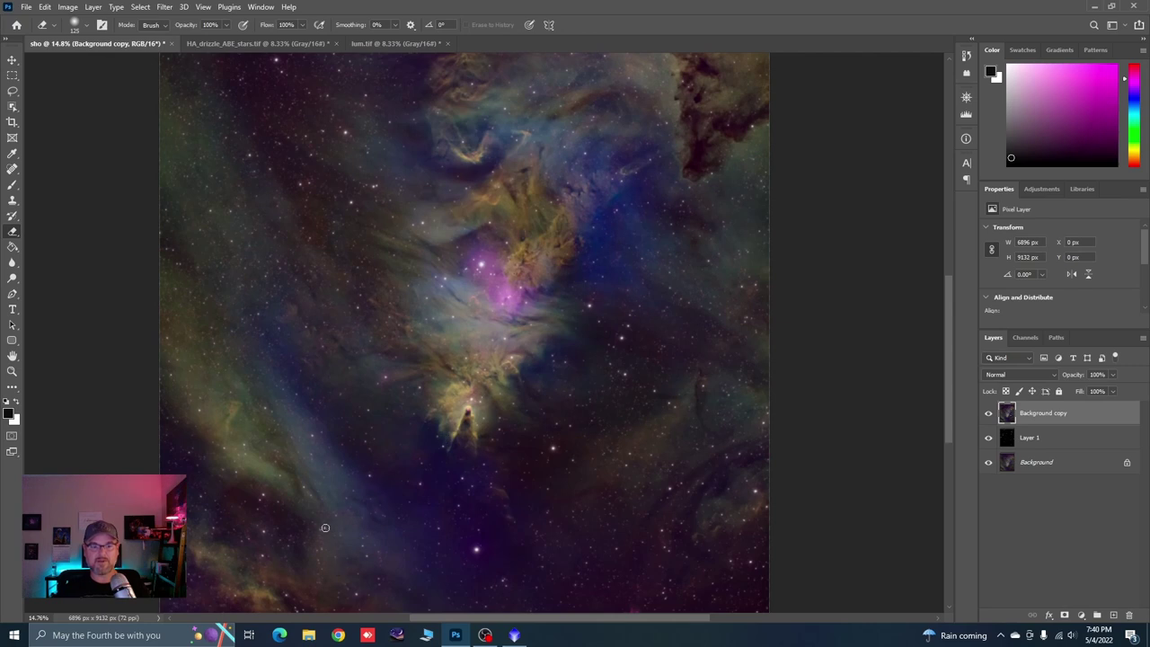
scroll(262, 494, down, 3)
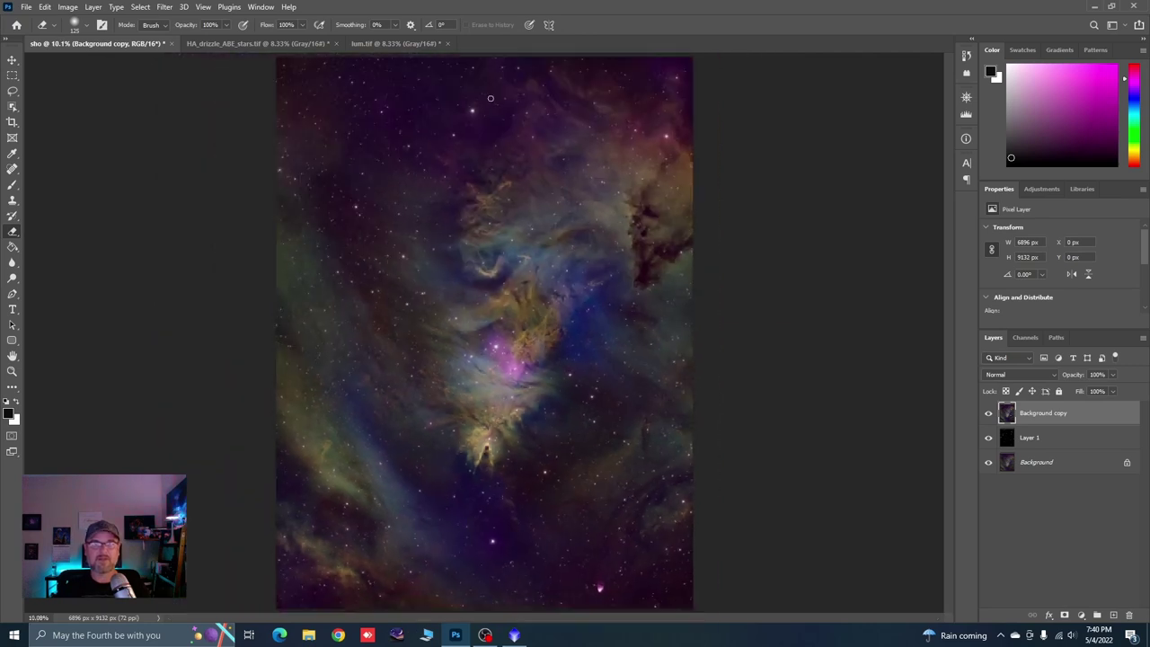
scroll(466, 117, up, 3)
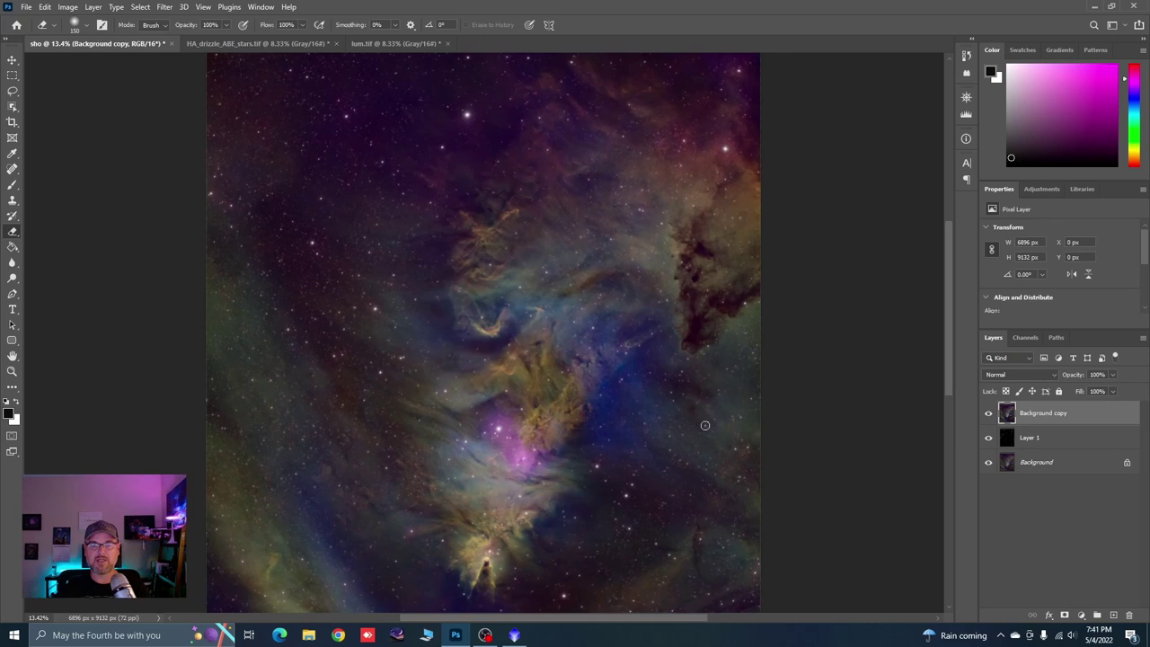
key(ctrl+minus)
key(ctrl+minus)
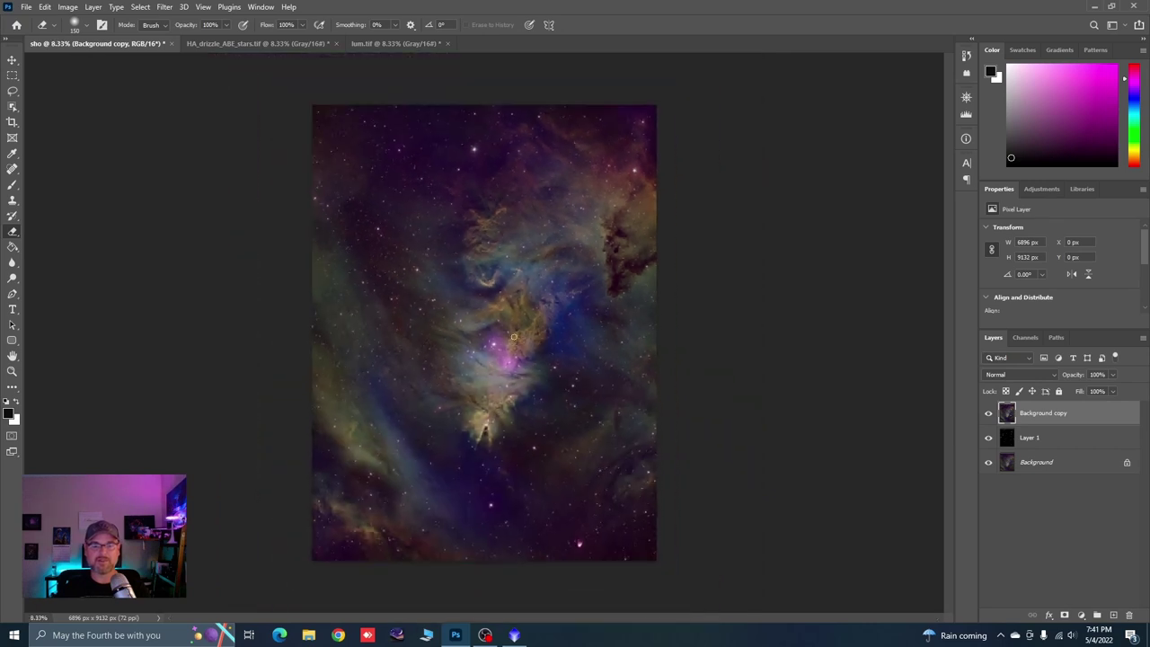
scroll(513, 337, up, 1)
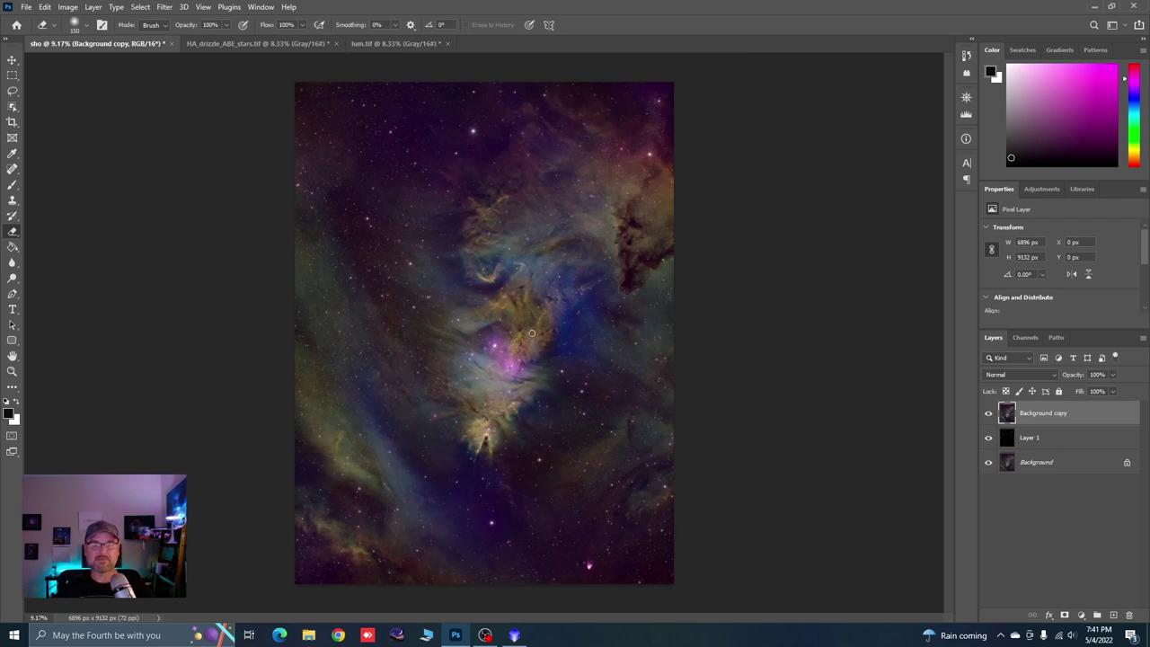
Flatten the sho image's nebula and star layers with Layer > Flatten Image.
click(94, 7)
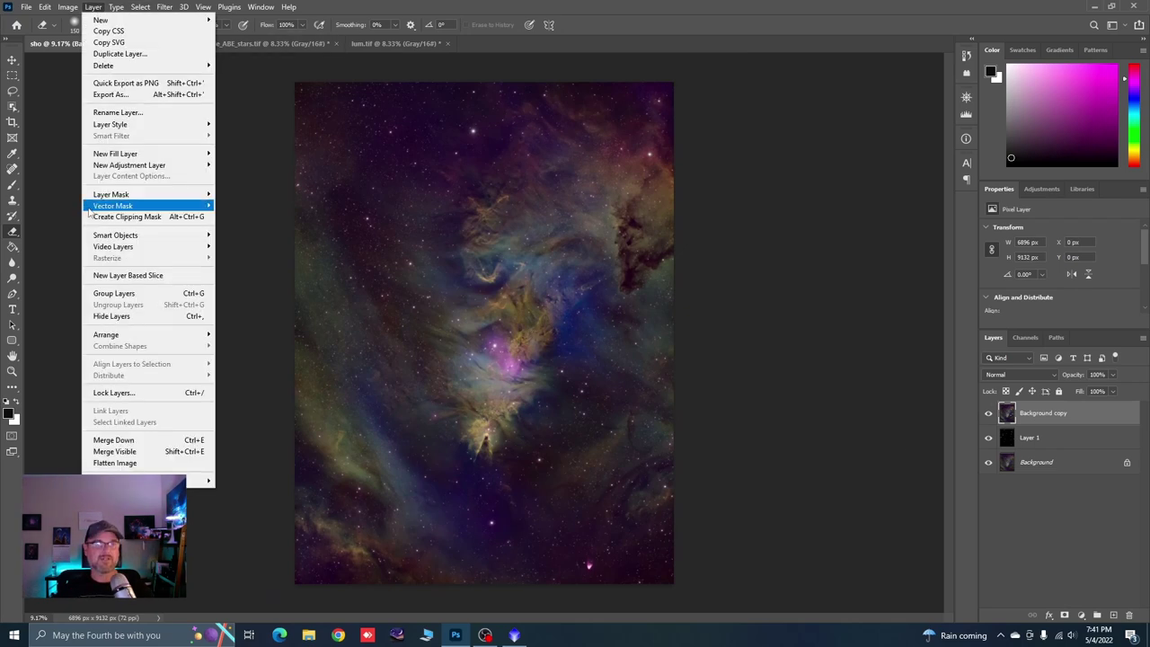
click(114, 462)
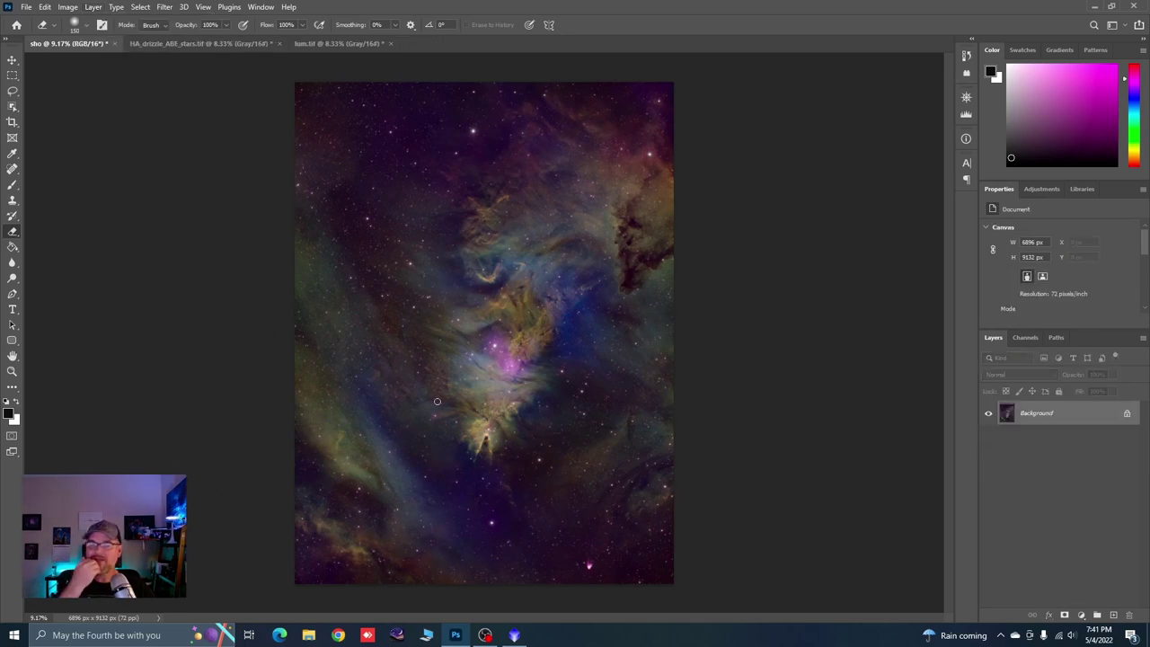
click(26, 7)
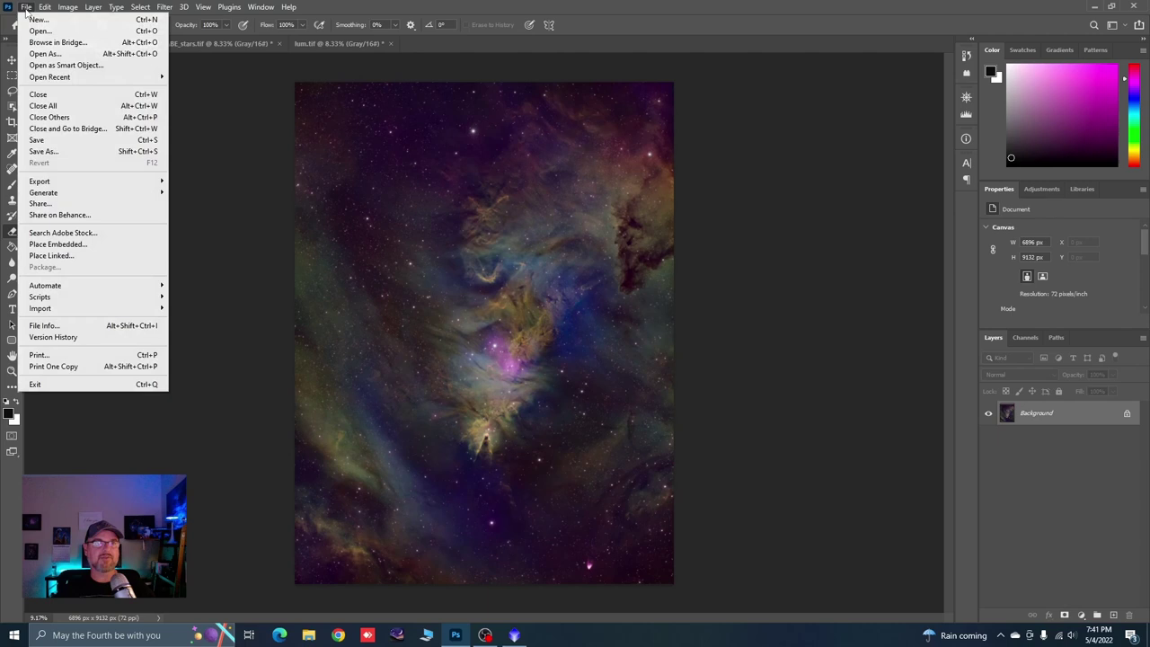
Save the flattened image as the TIFF file sho-2, accepting the TIFF options.
click(50, 151)
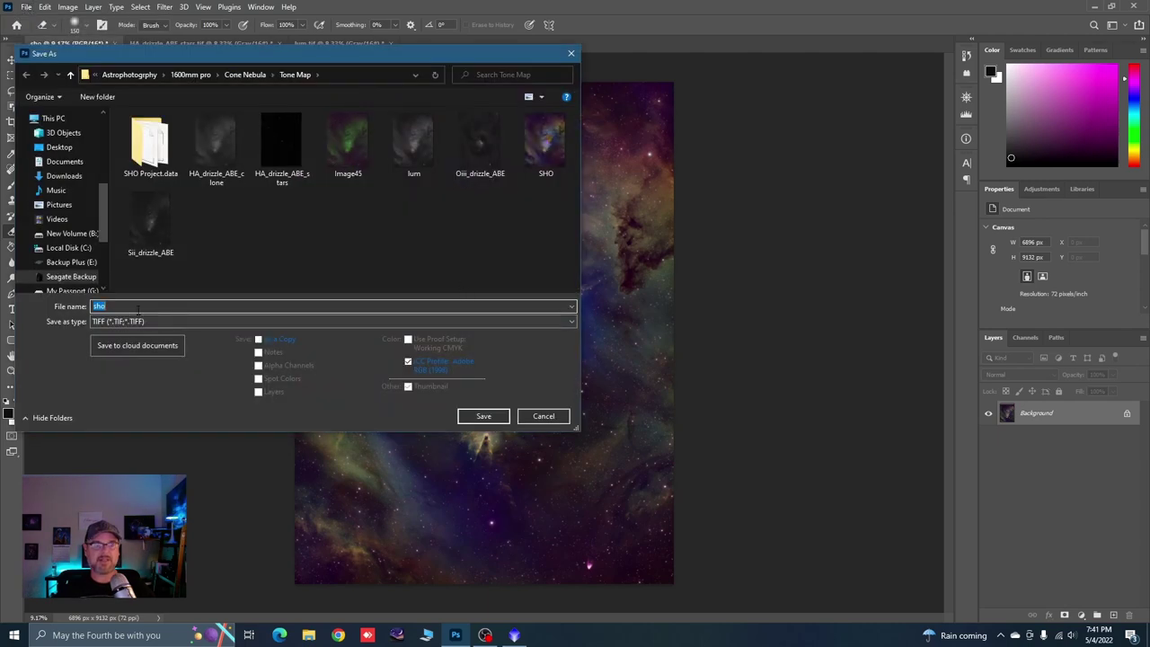
click(120, 306)
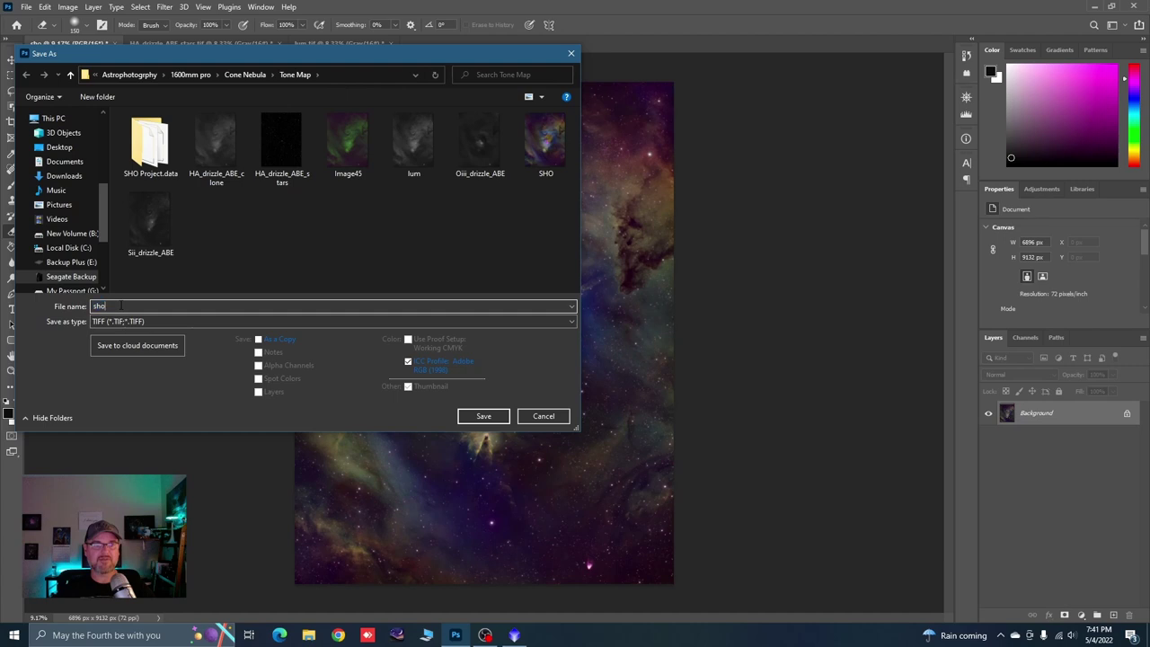
text(-2)
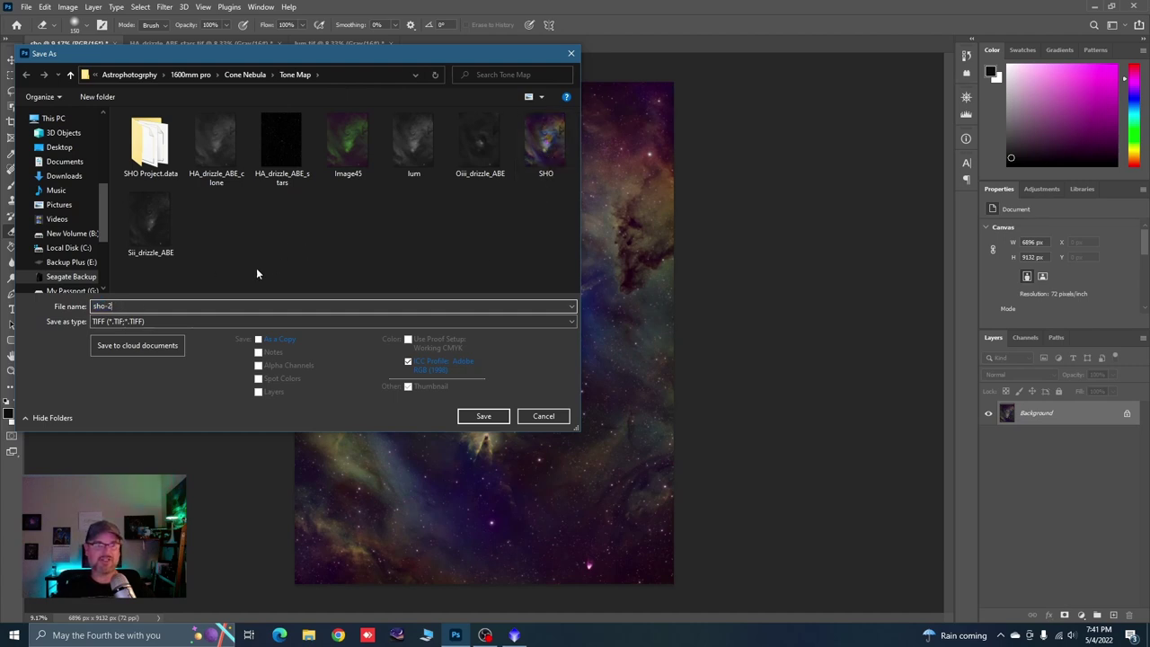
click(483, 416)
click(717, 159)
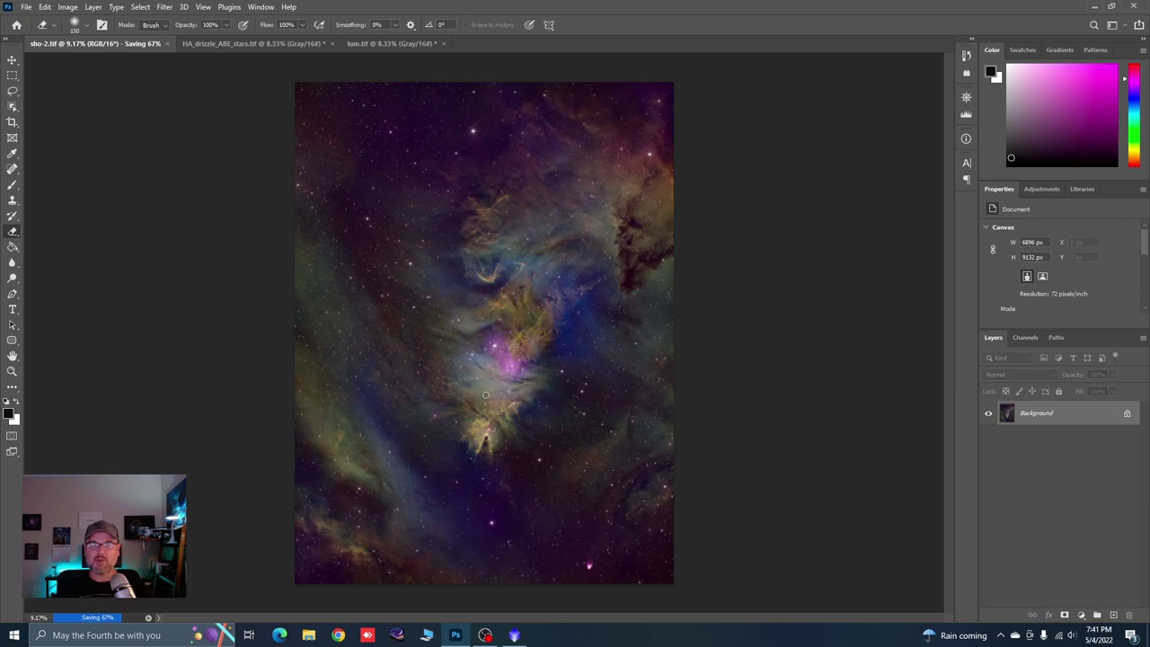
Back in PixInsight, open sho-2.tif from the Tone Map folder and enlarge its window.
click(514, 635)
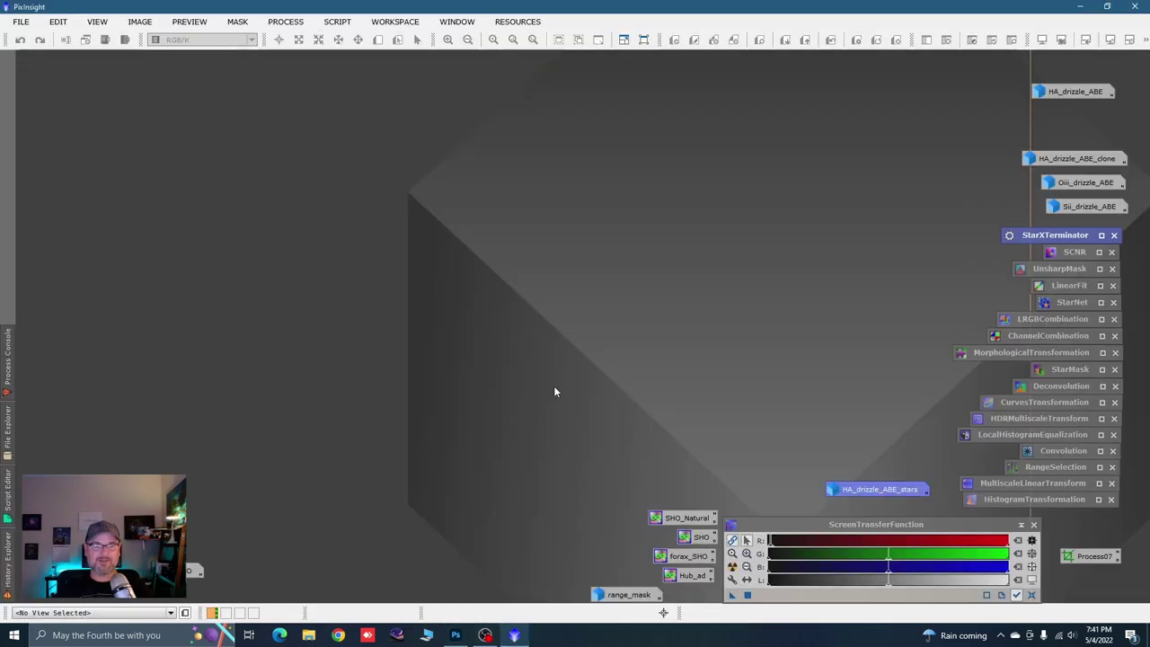
click(23, 23)
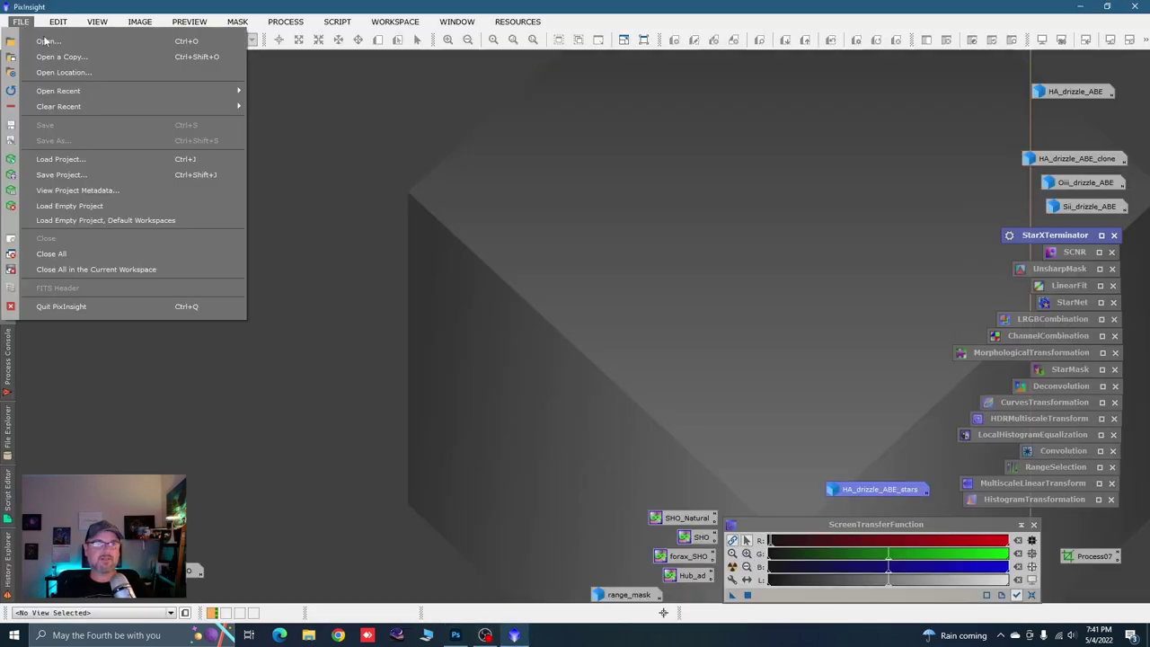
click(44, 37)
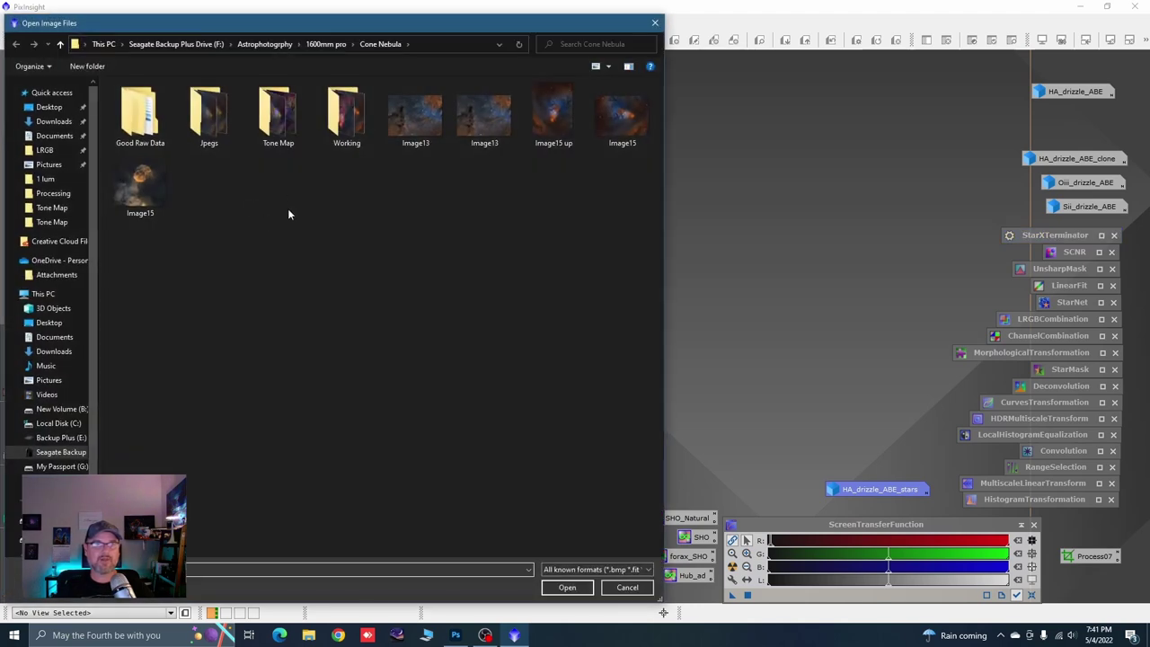
double_click(278, 112)
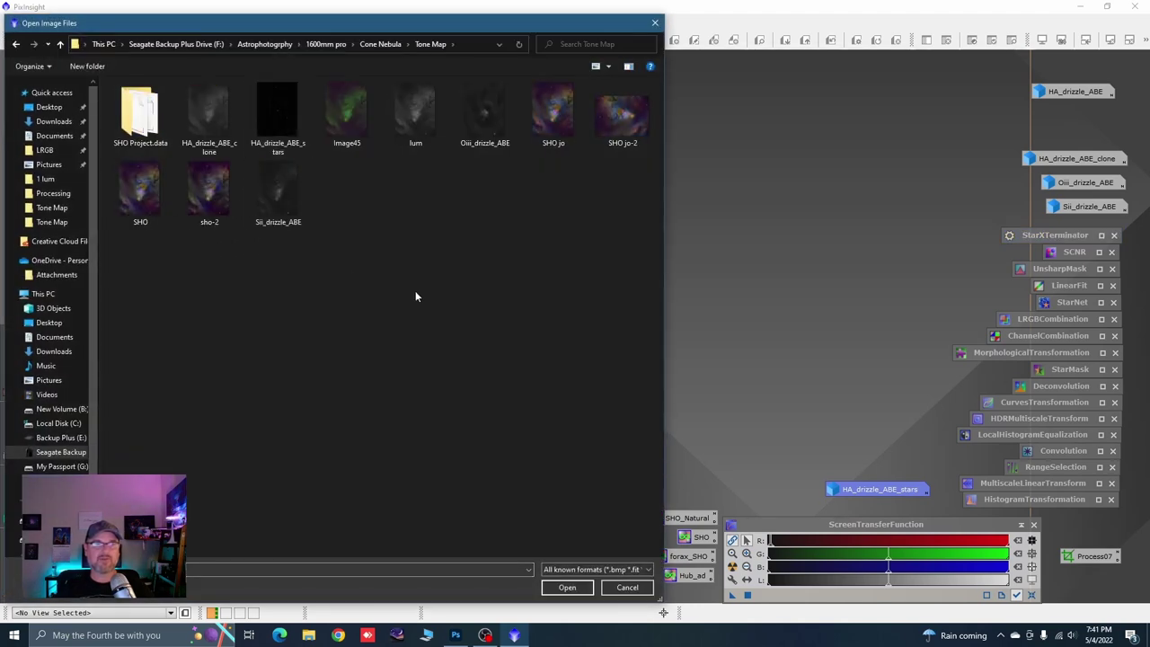
double_click(210, 205)
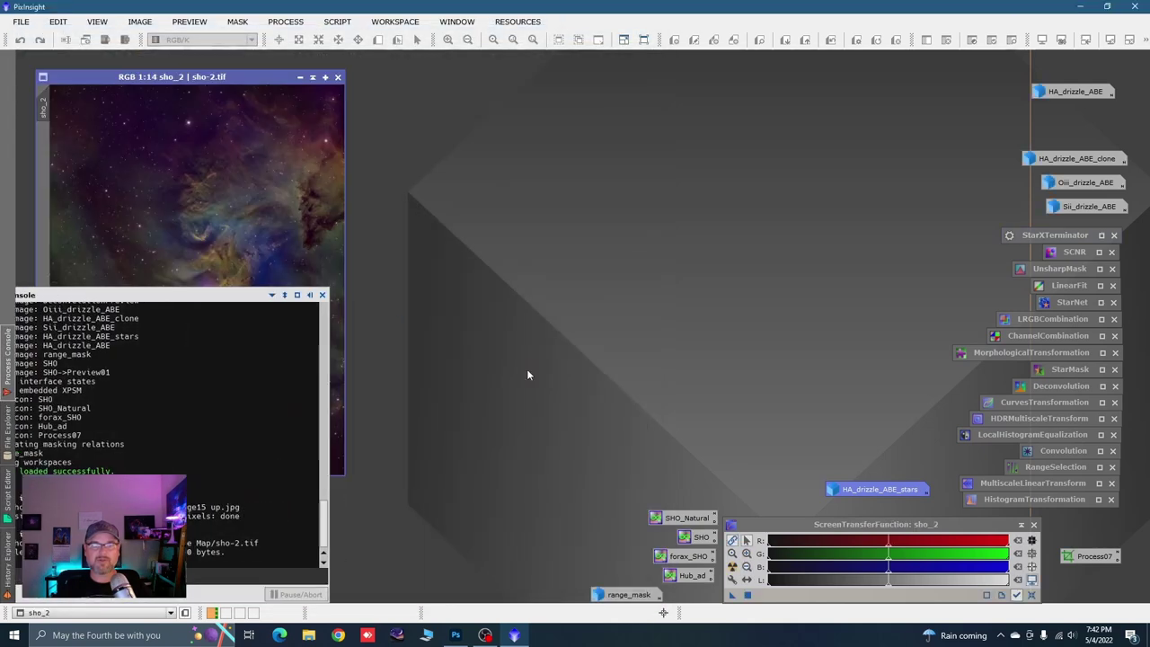
drag(224, 77, 239, 70)
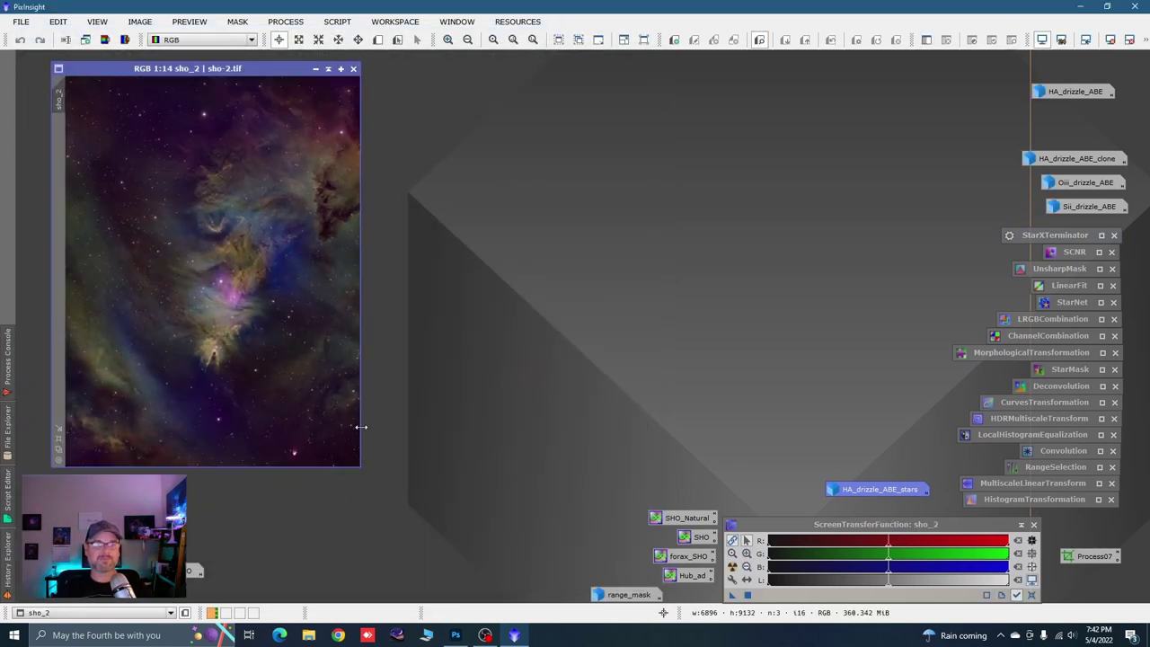
drag(358, 463, 538, 542)
scroll(503, 426, up, 1)
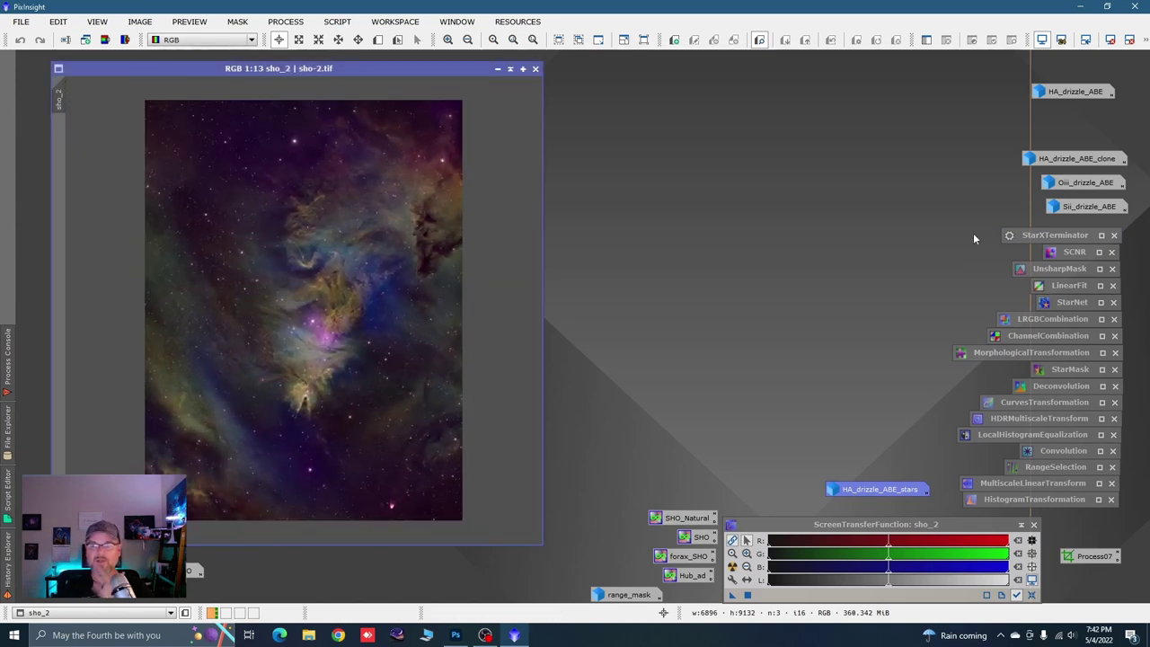
Run StarXTerminator on sho_2 with Generate Star Image, then iconize sho_2_stars at the workspace bottom.
double_click(1044, 236)
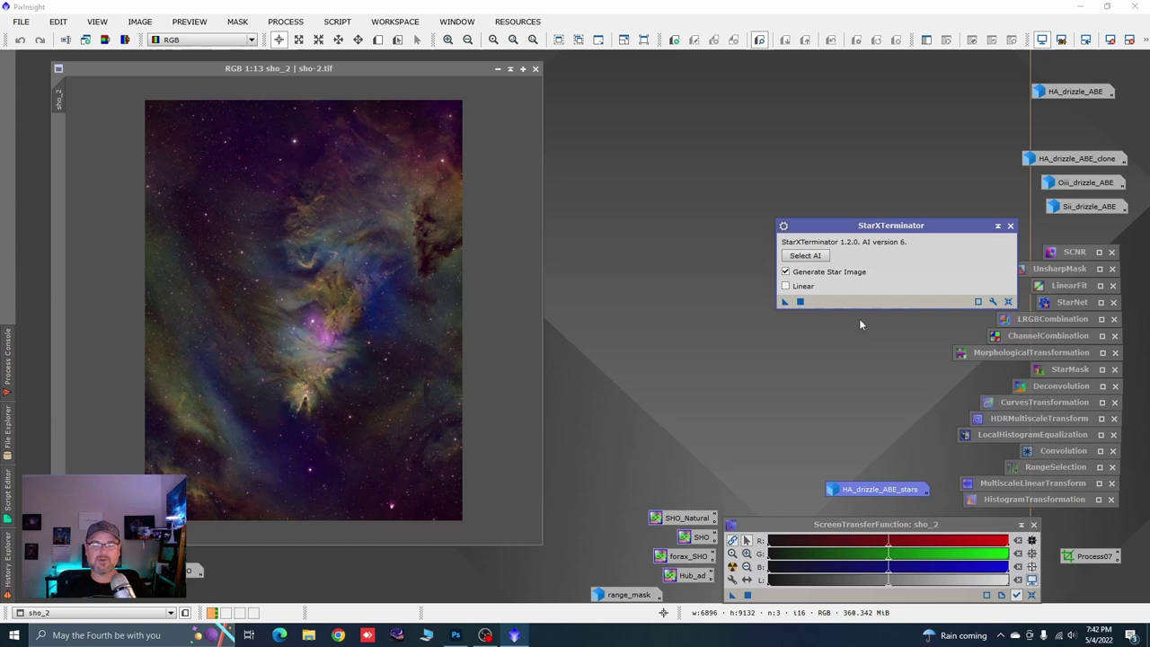
click(783, 301)
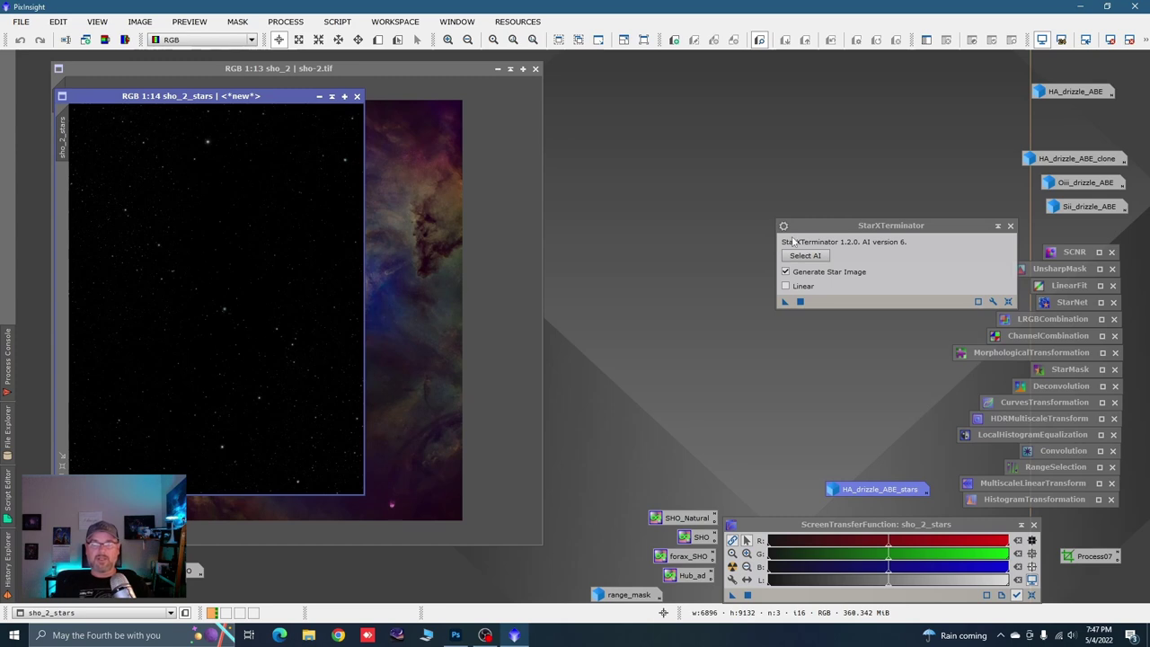
click(1008, 225)
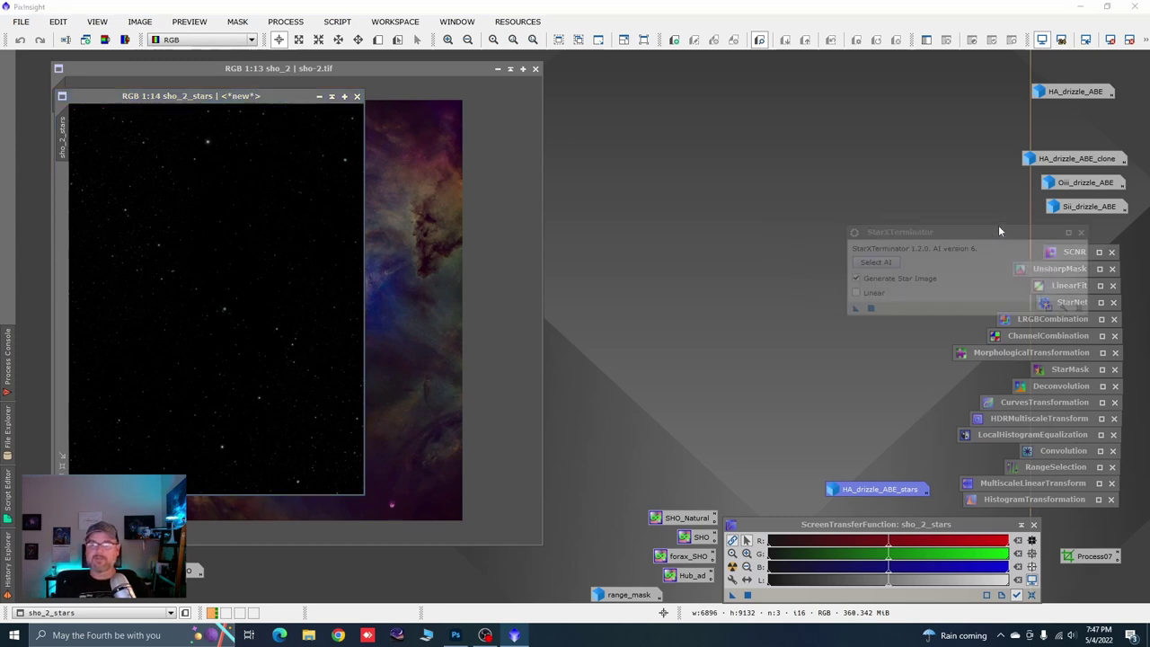
click(319, 96)
drag(273, 303, 547, 597)
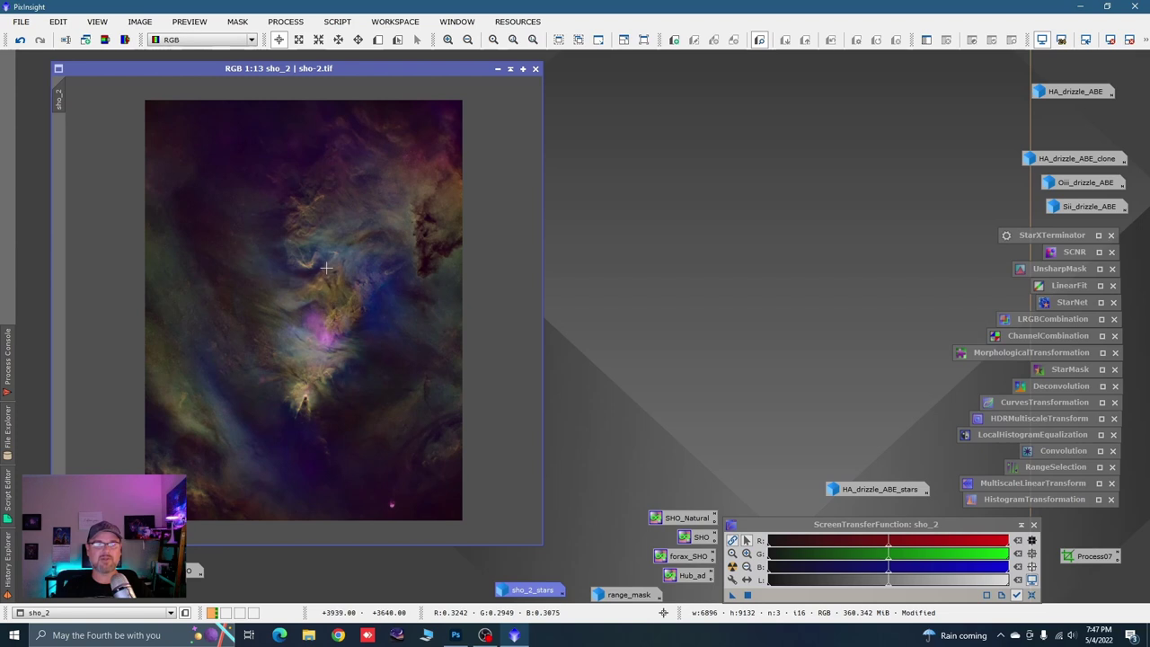
Apply range_mask as the mask on sho_2 and minimize range_mask to an icon.
double_click(626, 594)
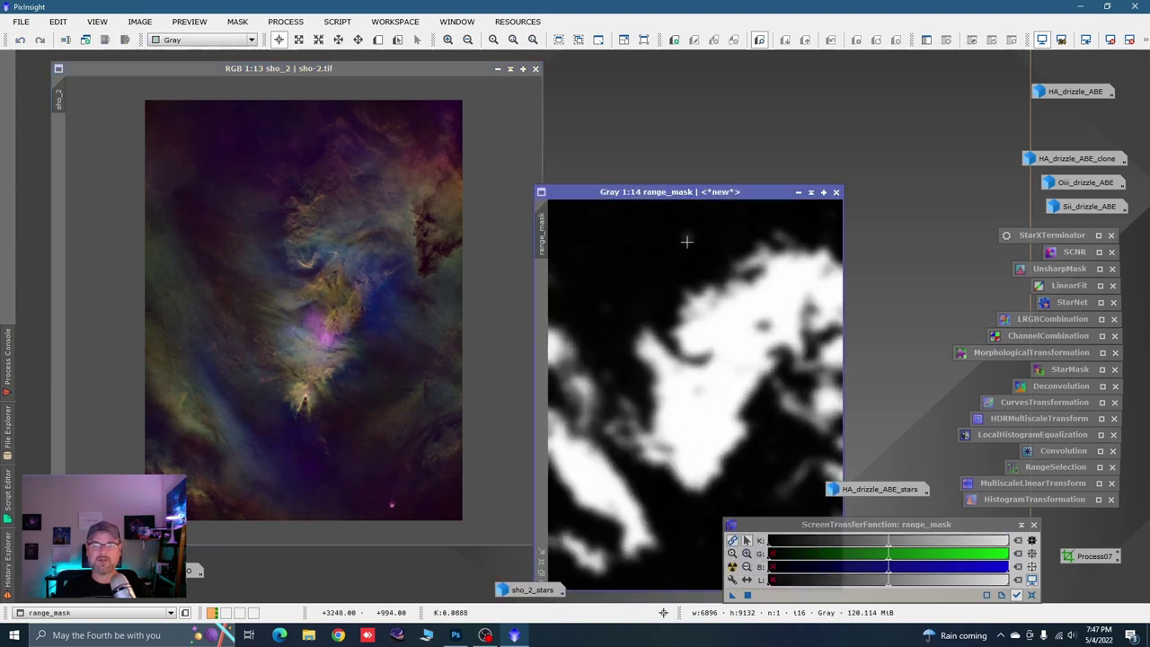
drag(662, 194, 705, 123)
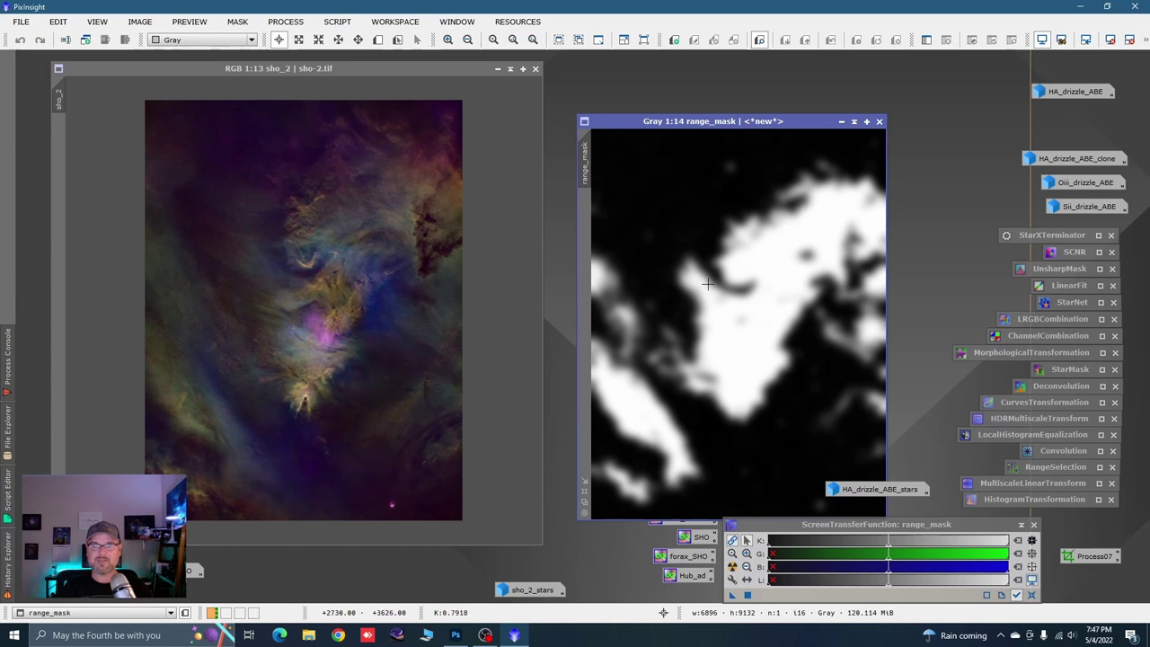
drag(584, 166, 58, 169)
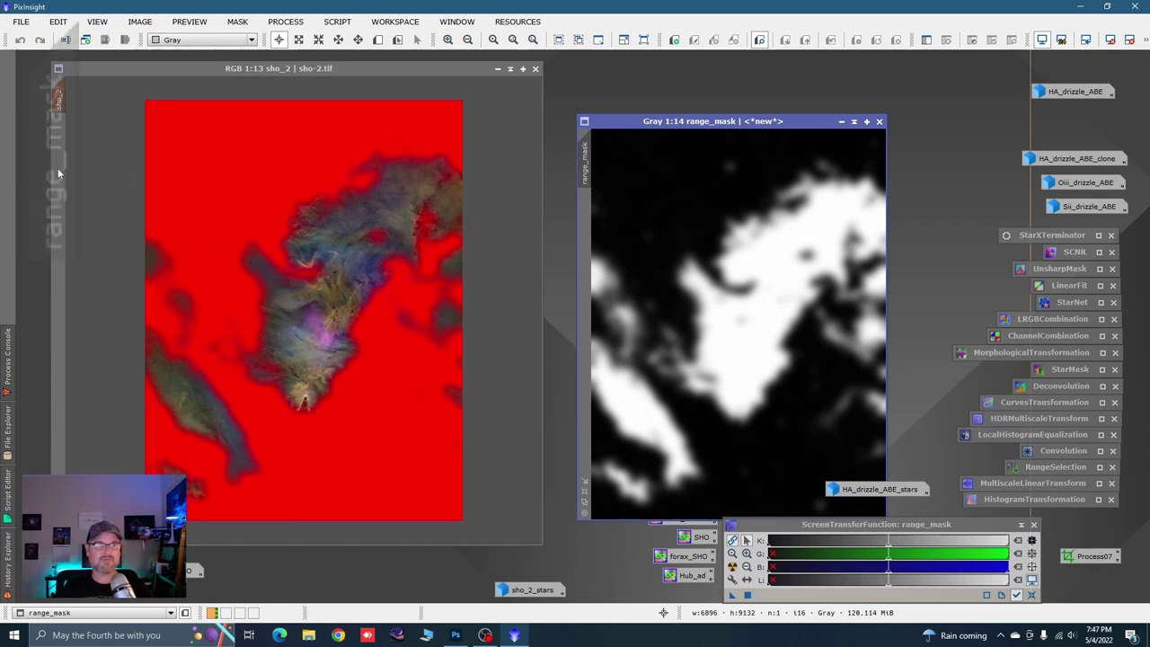
click(840, 120)
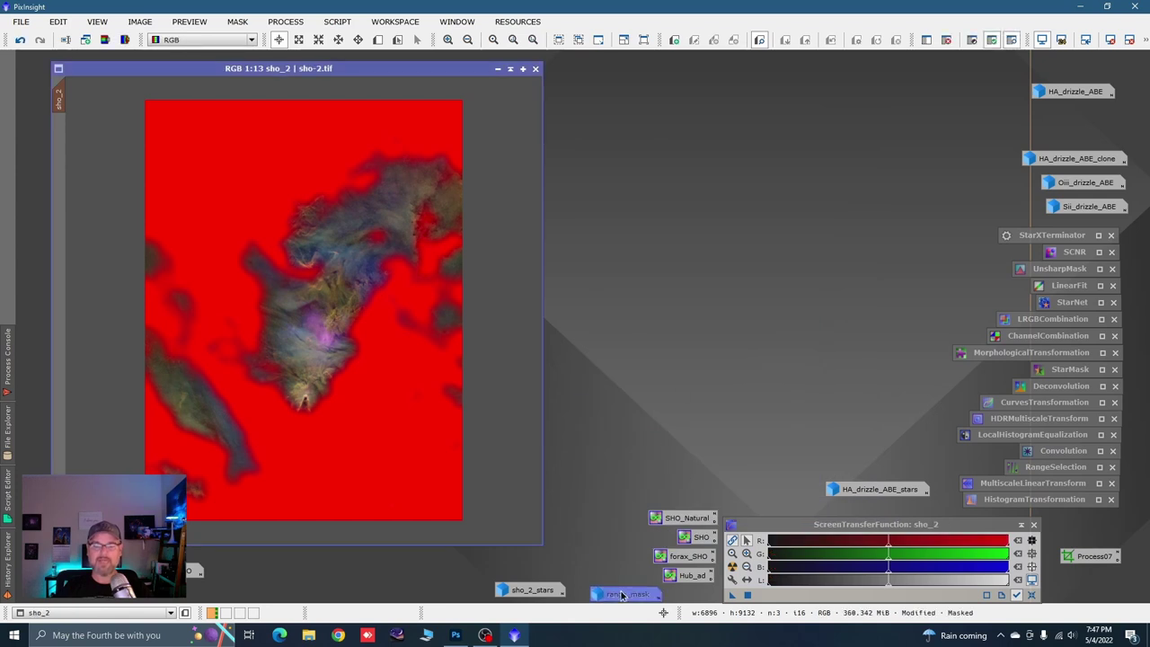
click(529, 590)
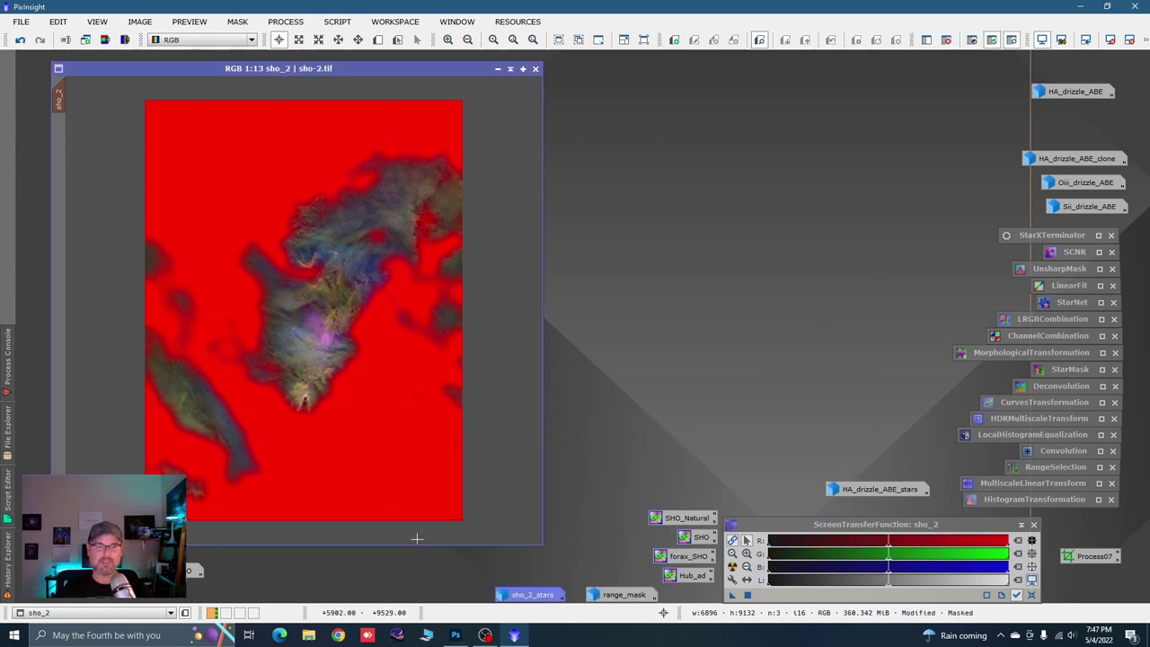
Hide the red mask overlay on sho_2 via Mask > Show Mask.
right_click(304, 336)
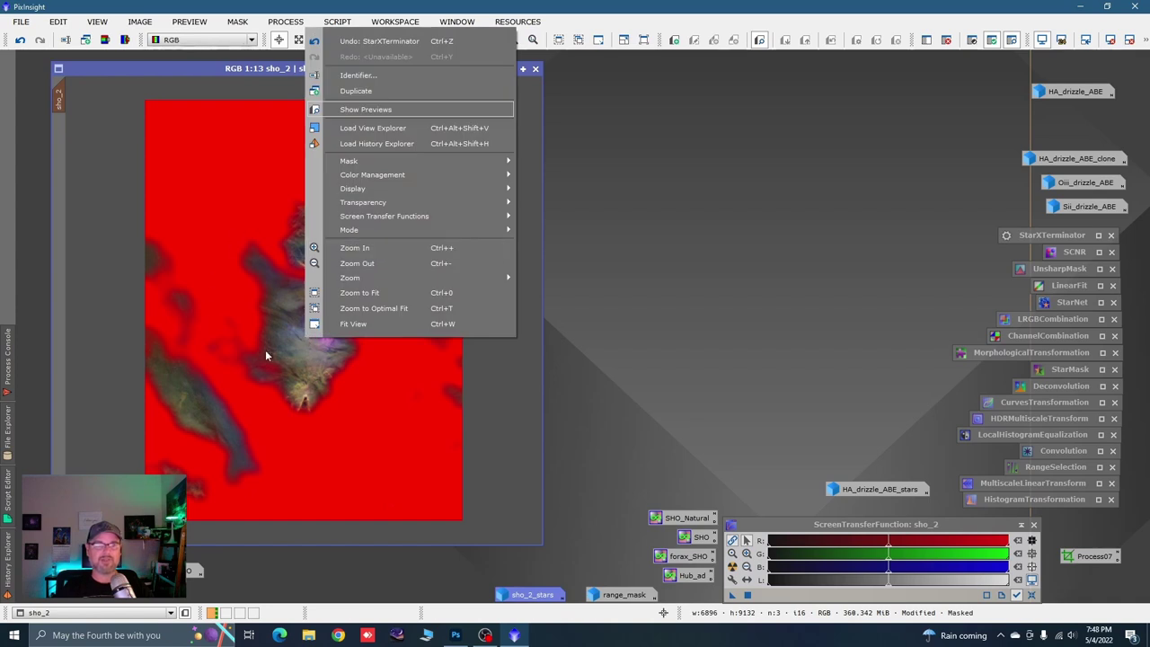
mouse_move(477, 159)
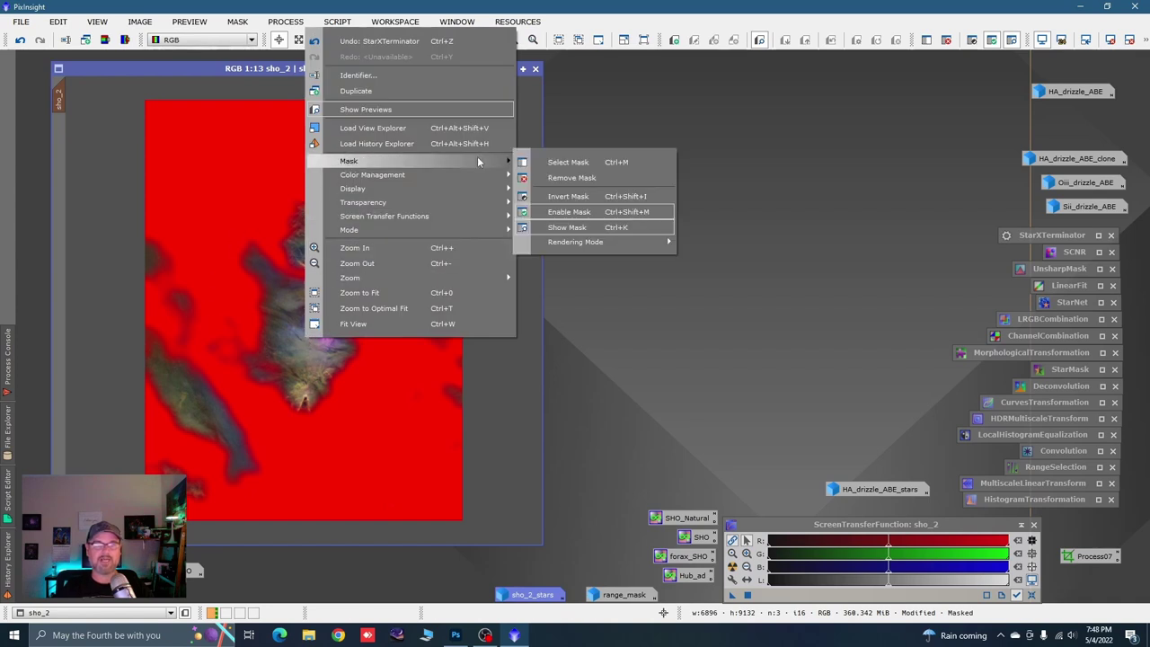
click(563, 228)
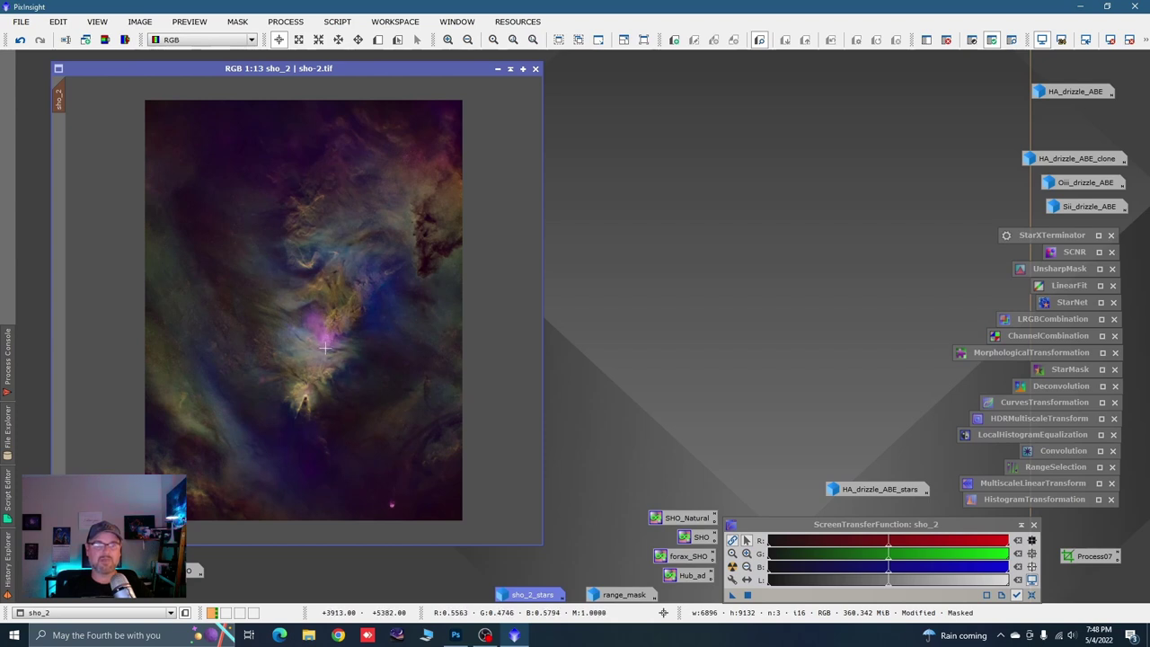
Draw Preview01 around the Cone Nebula core and extend its top edge upward.
scroll(326, 348, up, 8)
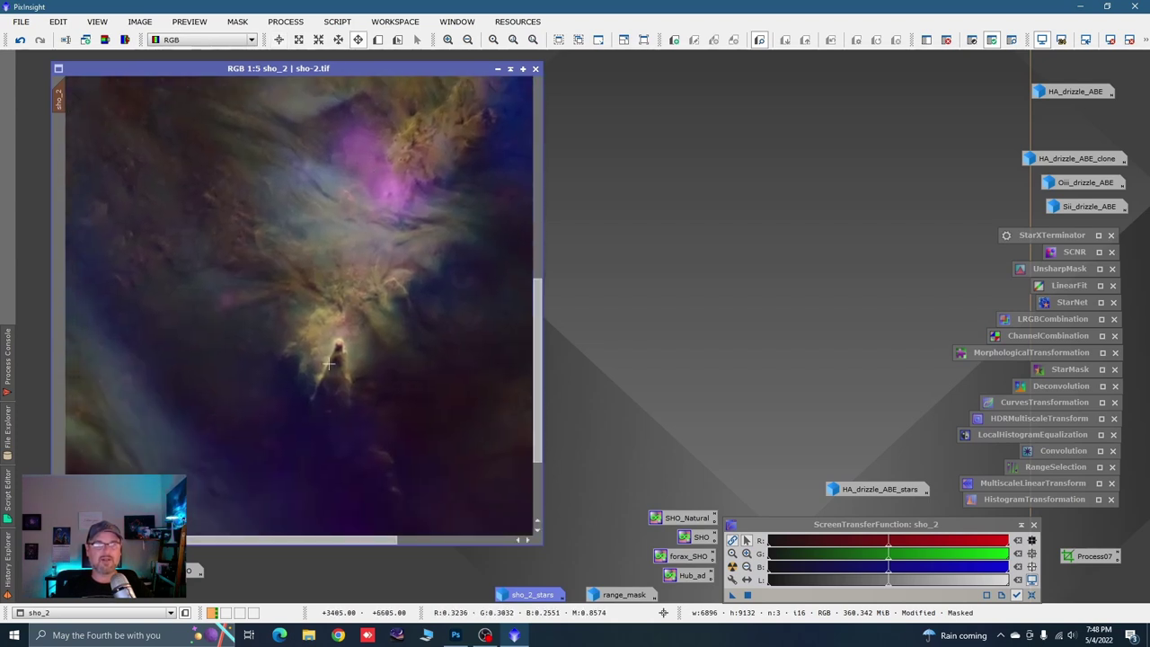
scroll(328, 364, down, 4)
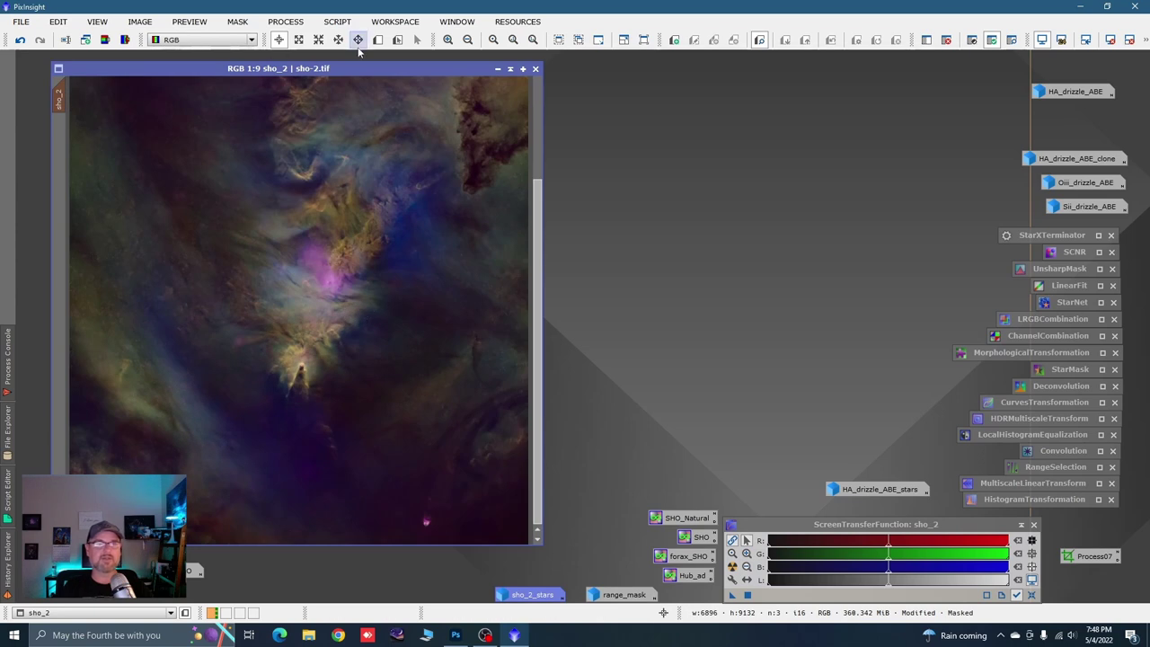
click(378, 40)
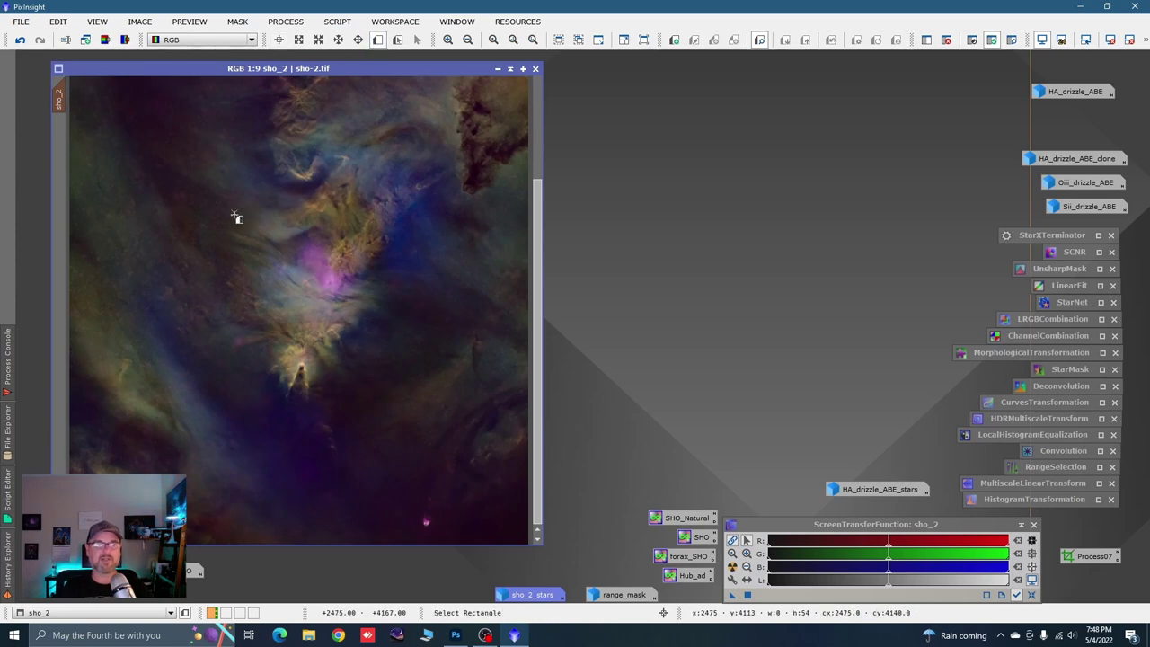
drag(234, 215, 420, 432)
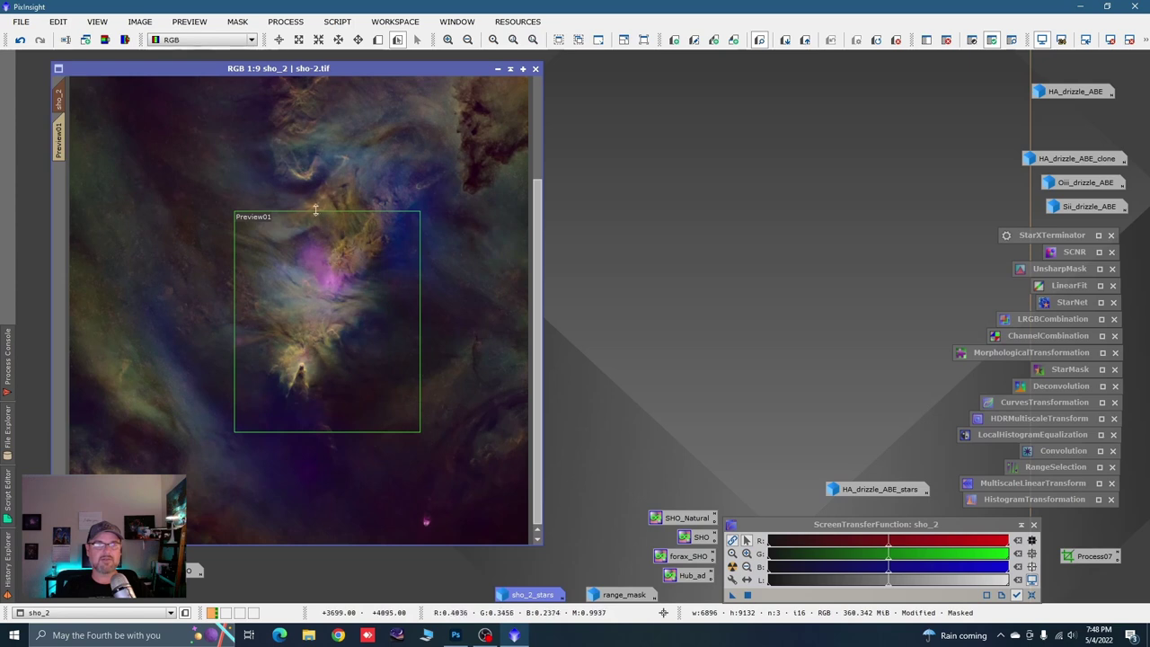
drag(315, 210, 316, 143)
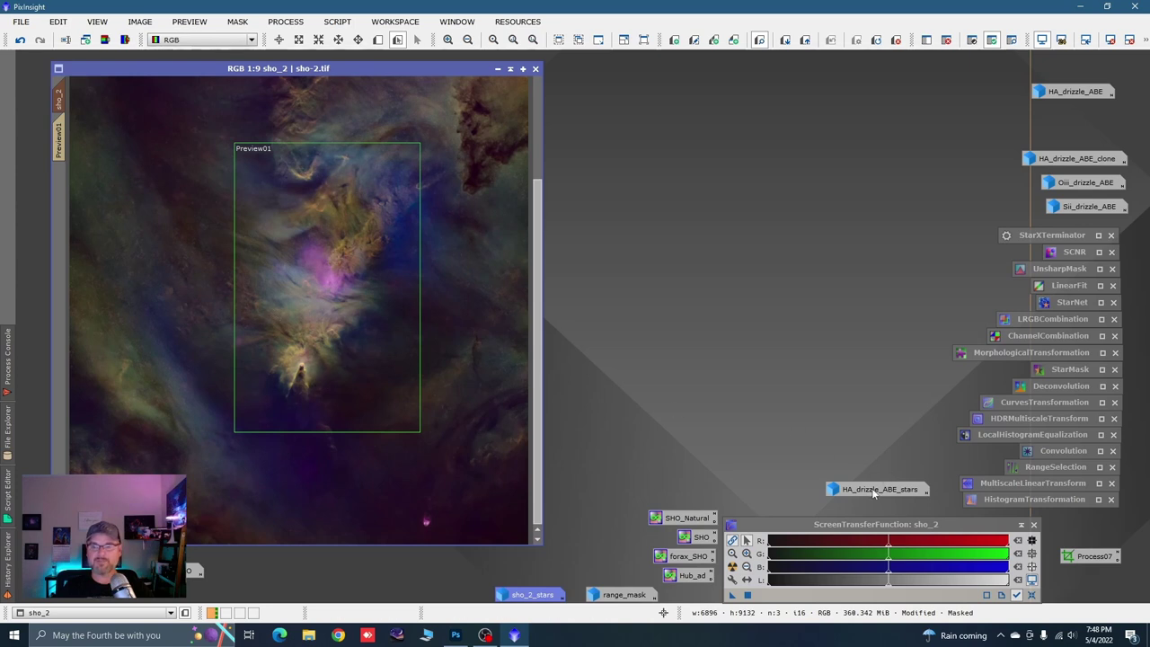
drag(873, 492, 859, 507)
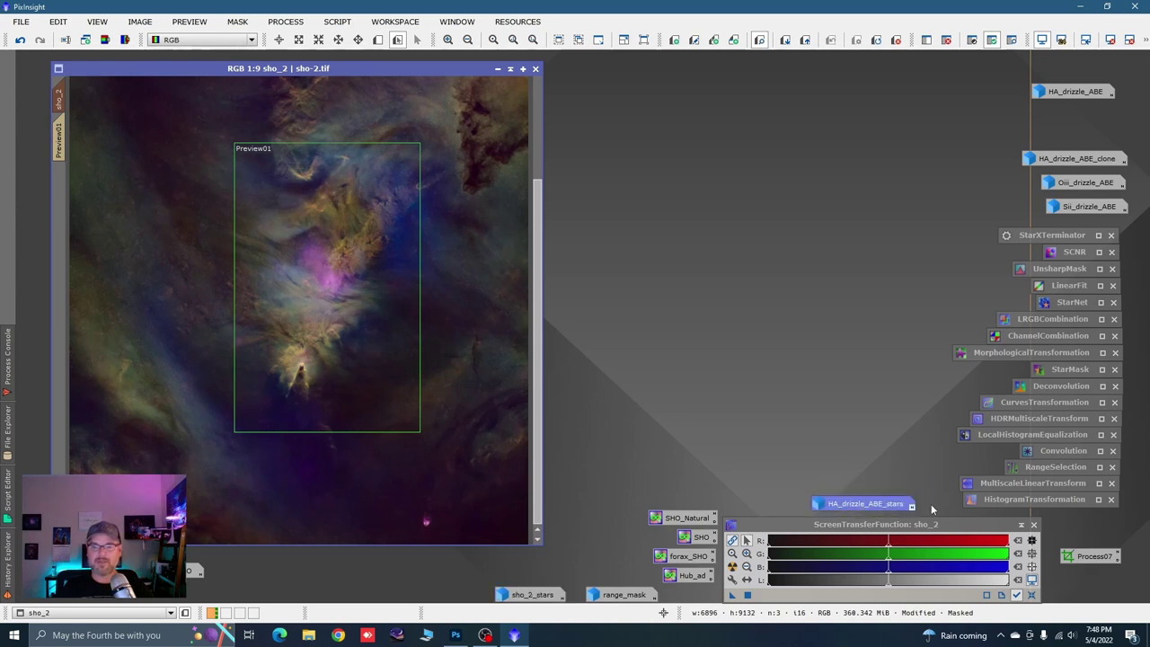
Open MultiscaleLinearTransform, reset it, and set detail layer 2 Bias to 0.075.
click(1038, 484)
double_click(1039, 486)
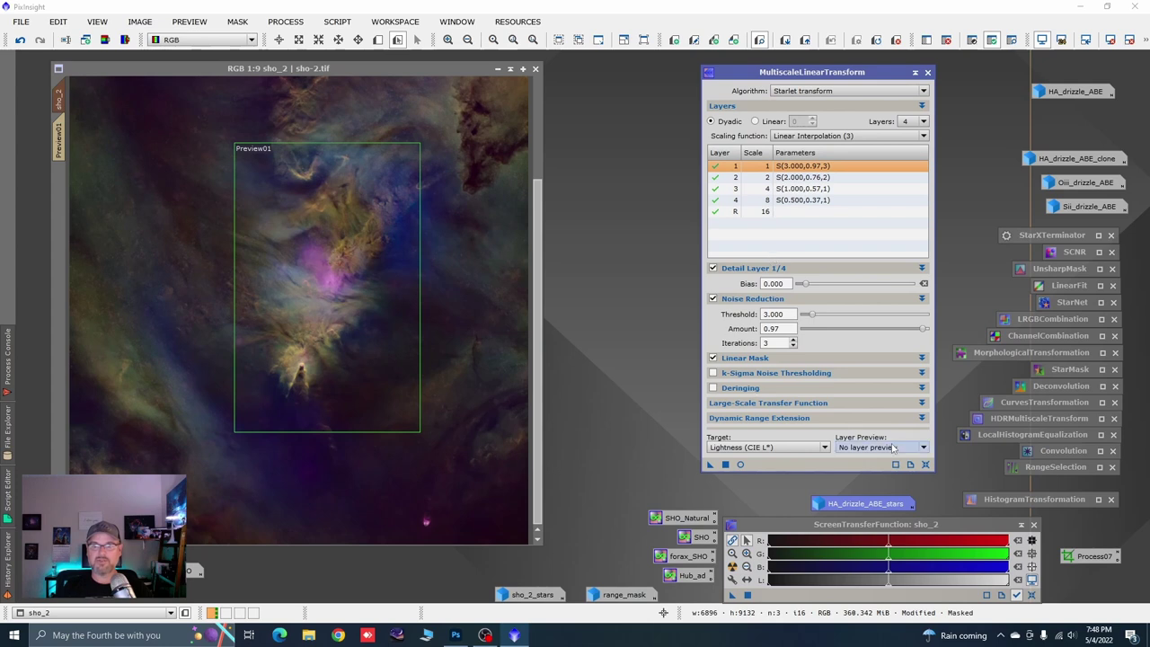
click(925, 465)
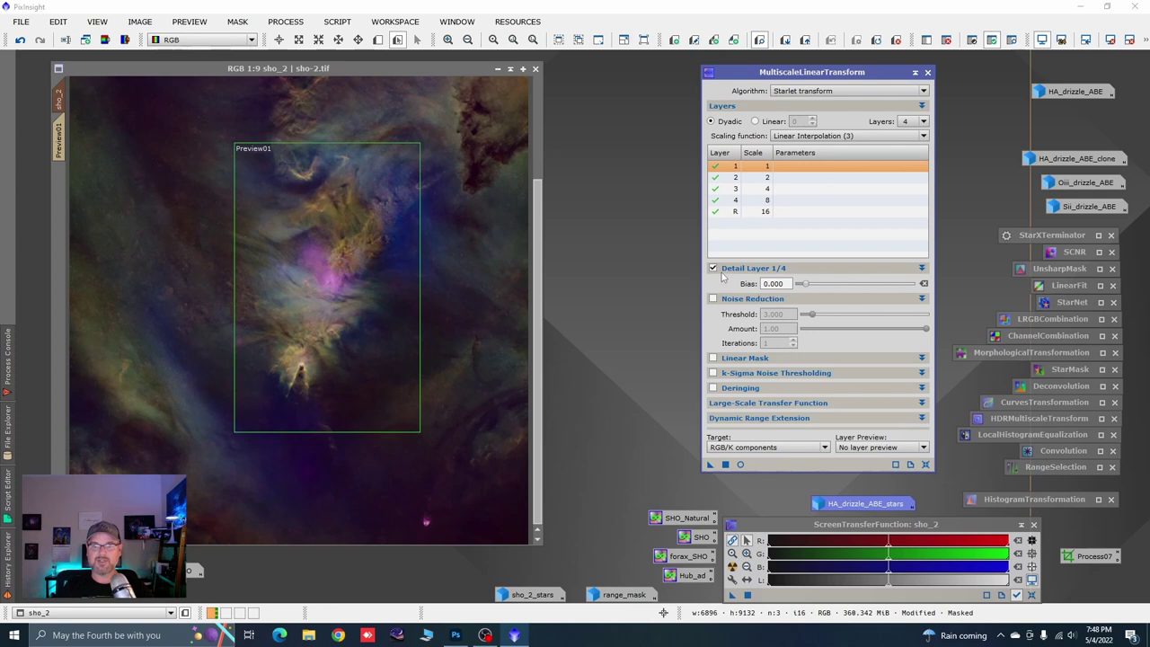
click(781, 179)
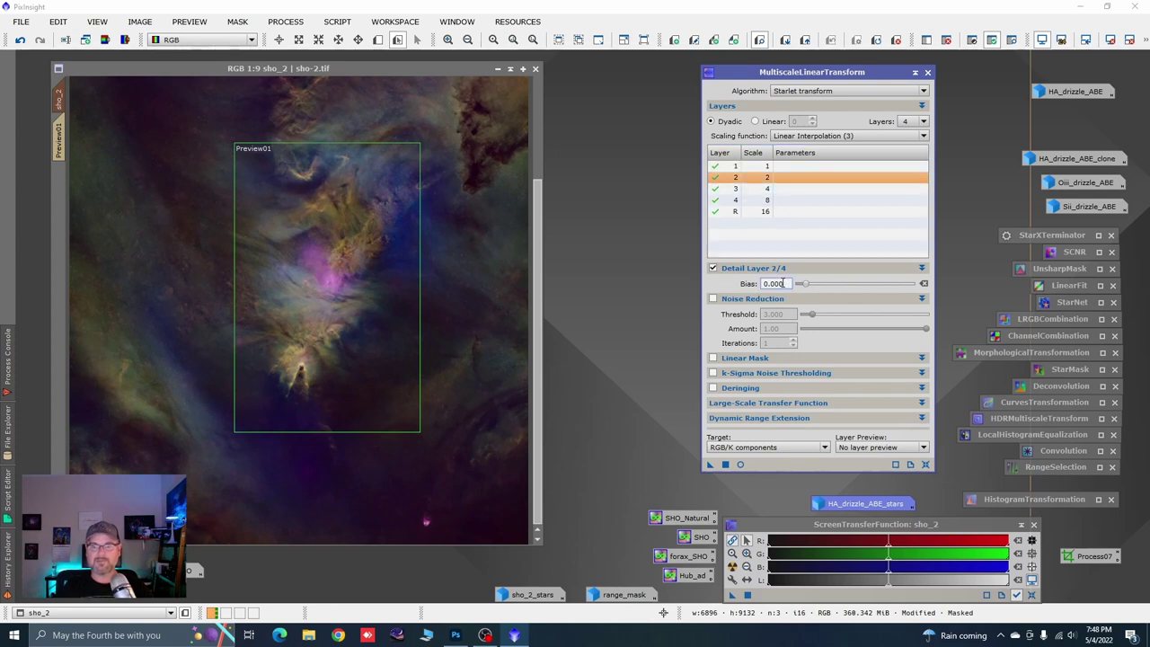
click(790, 283)
key(BackSpace)
key(BackSpace)
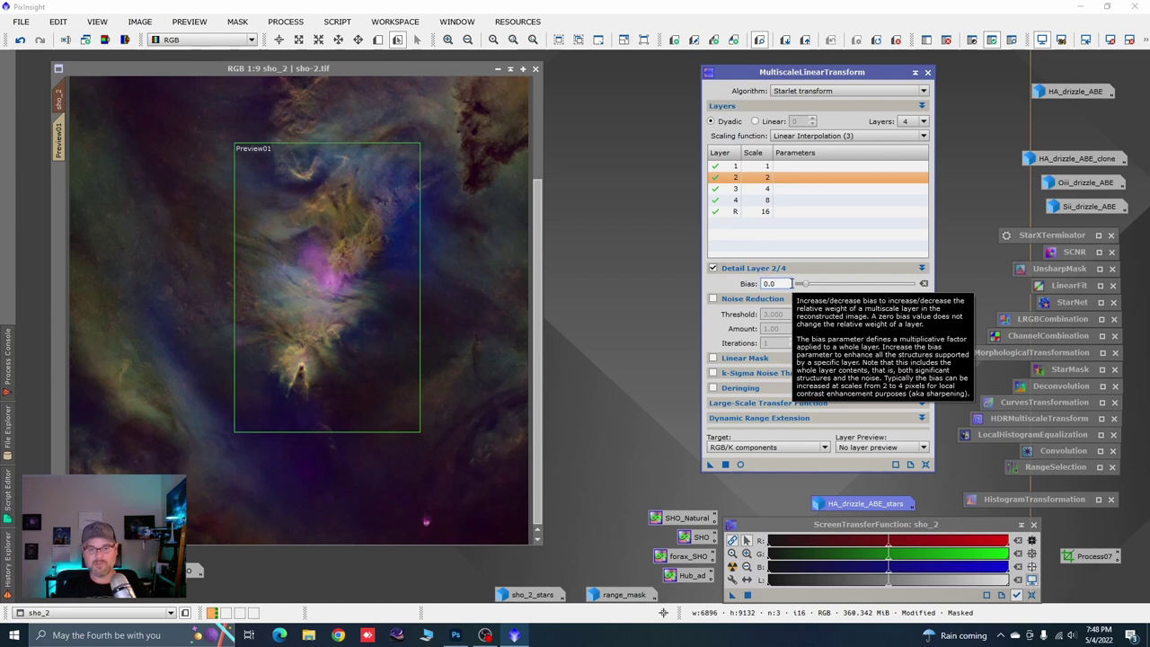
text(75)
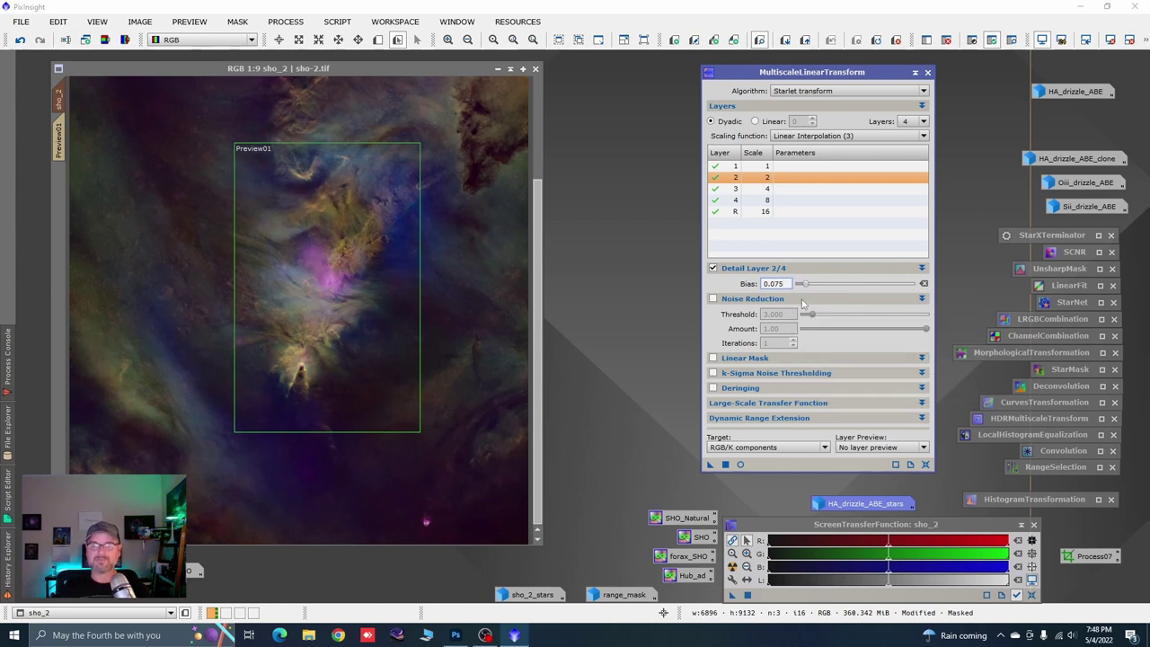
click(787, 190)
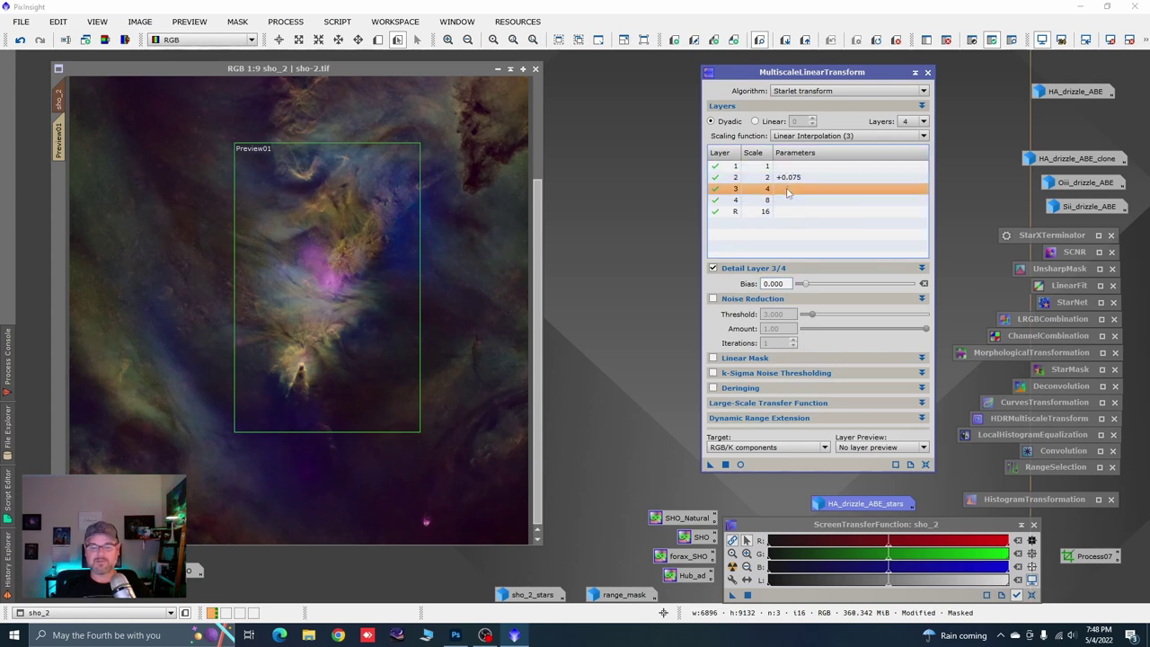
Set layer 3 Bias to 0.400 and layer 4 Bias to 0.050.
click(787, 284)
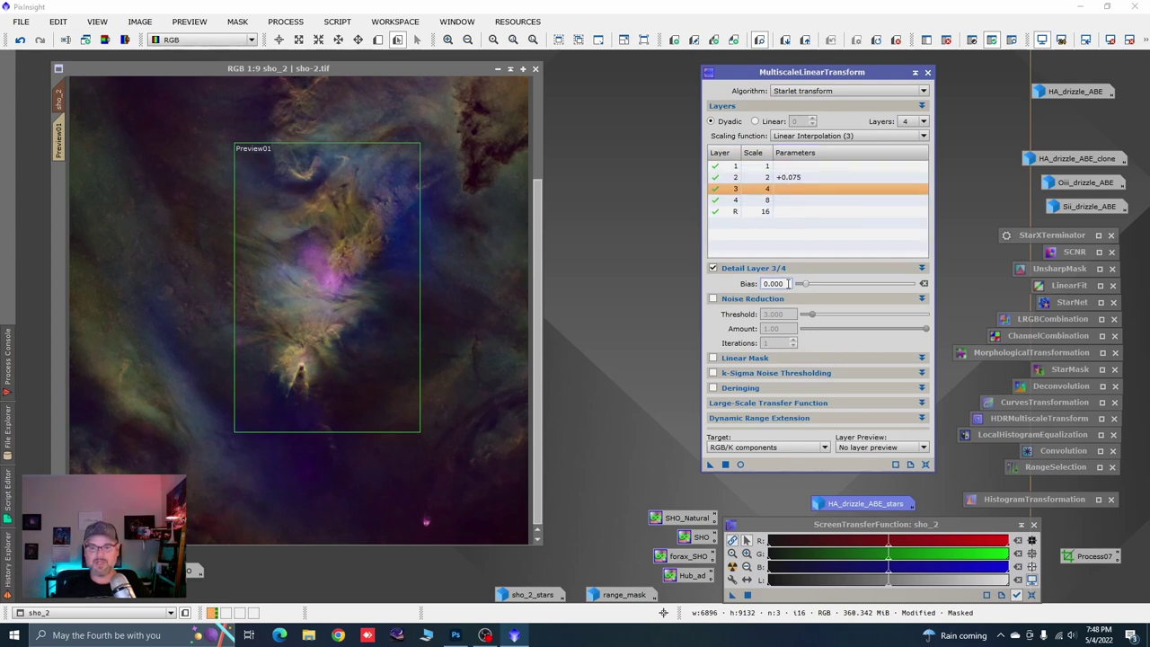
key(BackSpace)
key(BackSpace)
text(4)
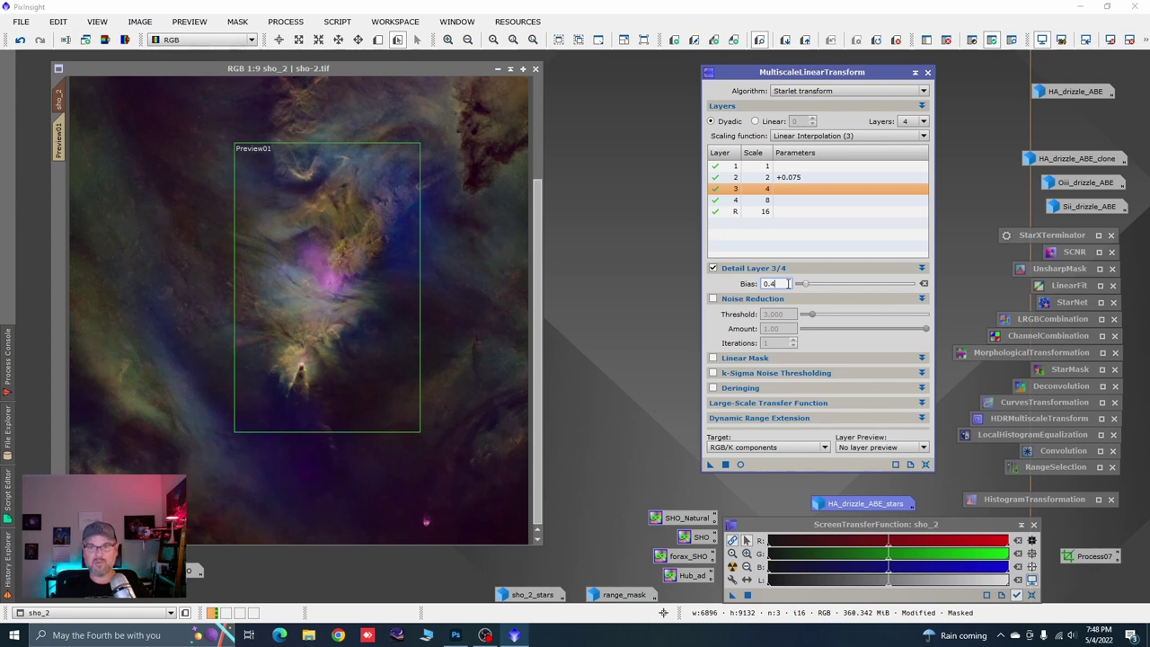
click(794, 201)
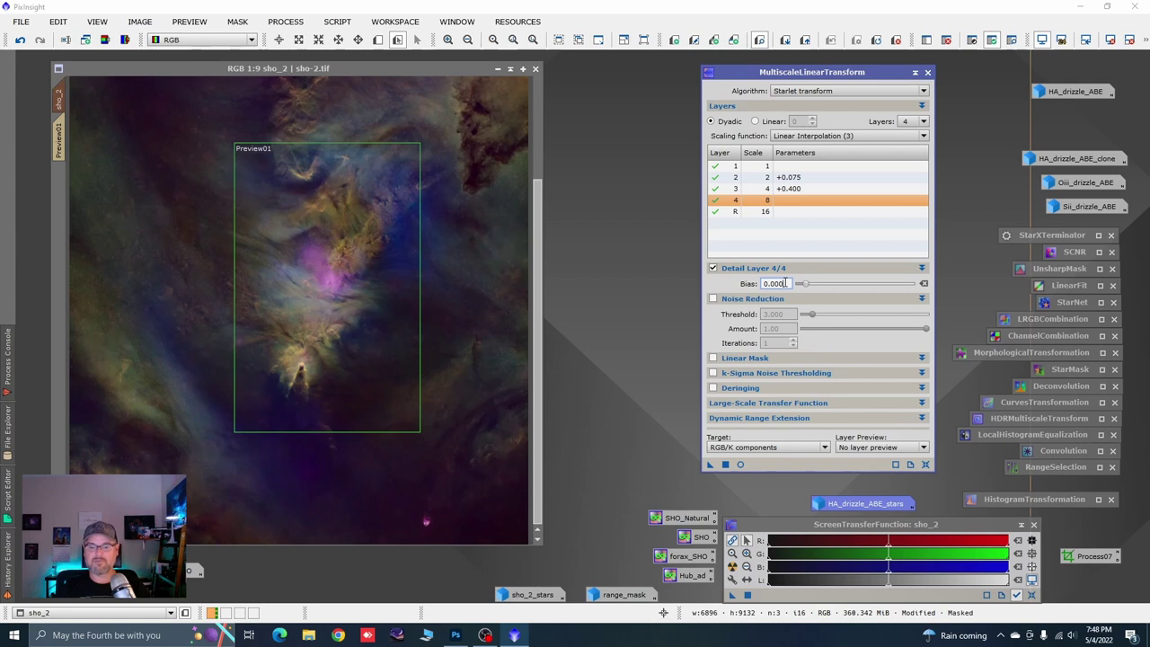
double_click(786, 283)
text(0.05)
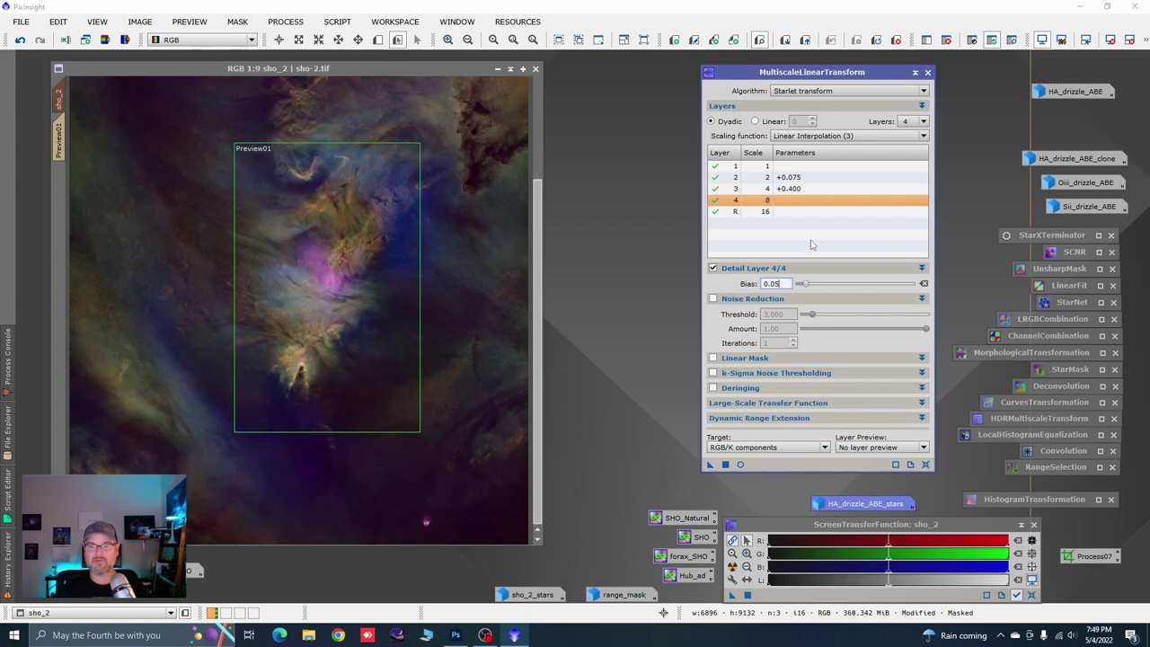
key(Return)
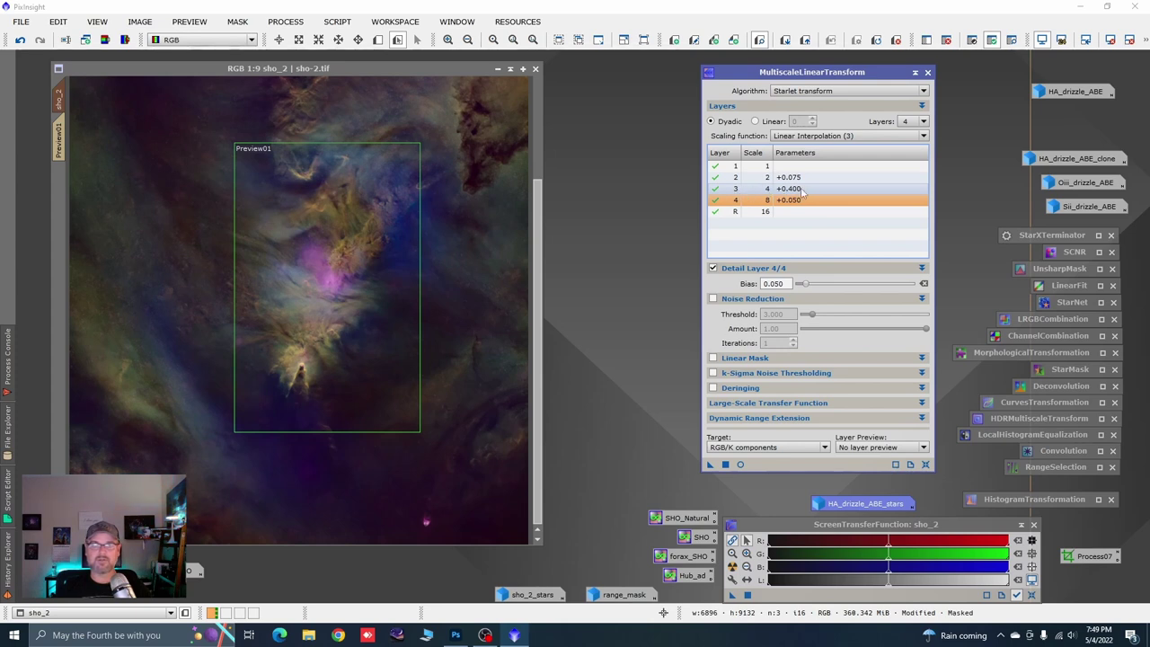
Apply the sharpening to Preview01 and toggle Ctrl+Shift+Z to compare before and after.
click(59, 141)
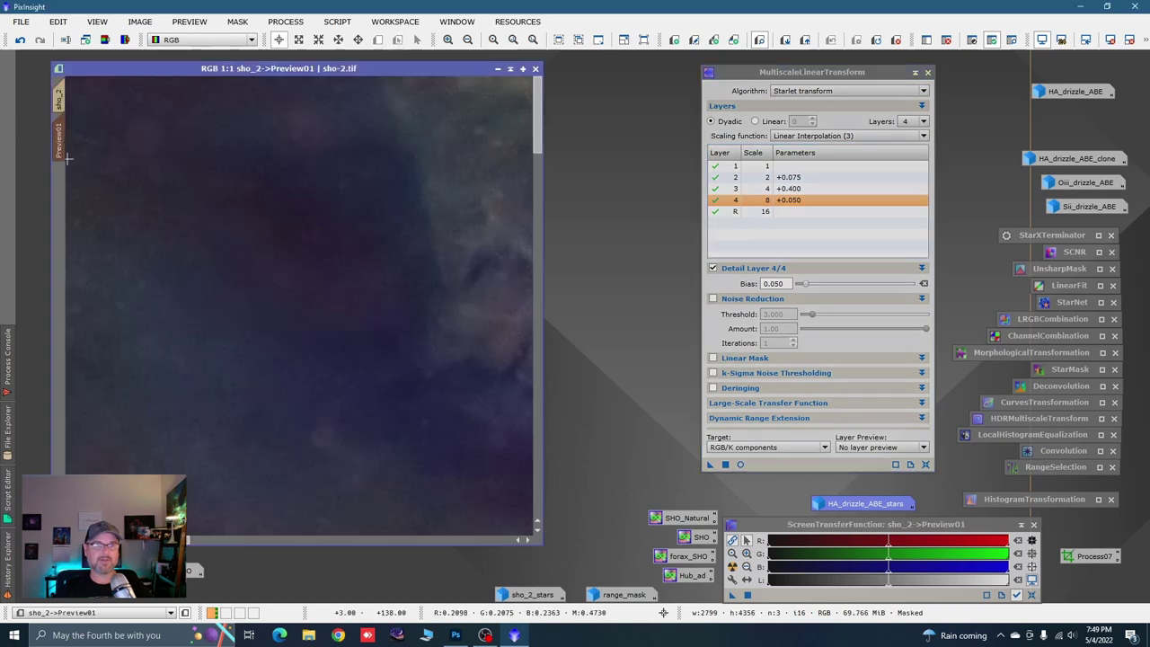
scroll(405, 336, down, 2)
scroll(409, 335, down, 2)
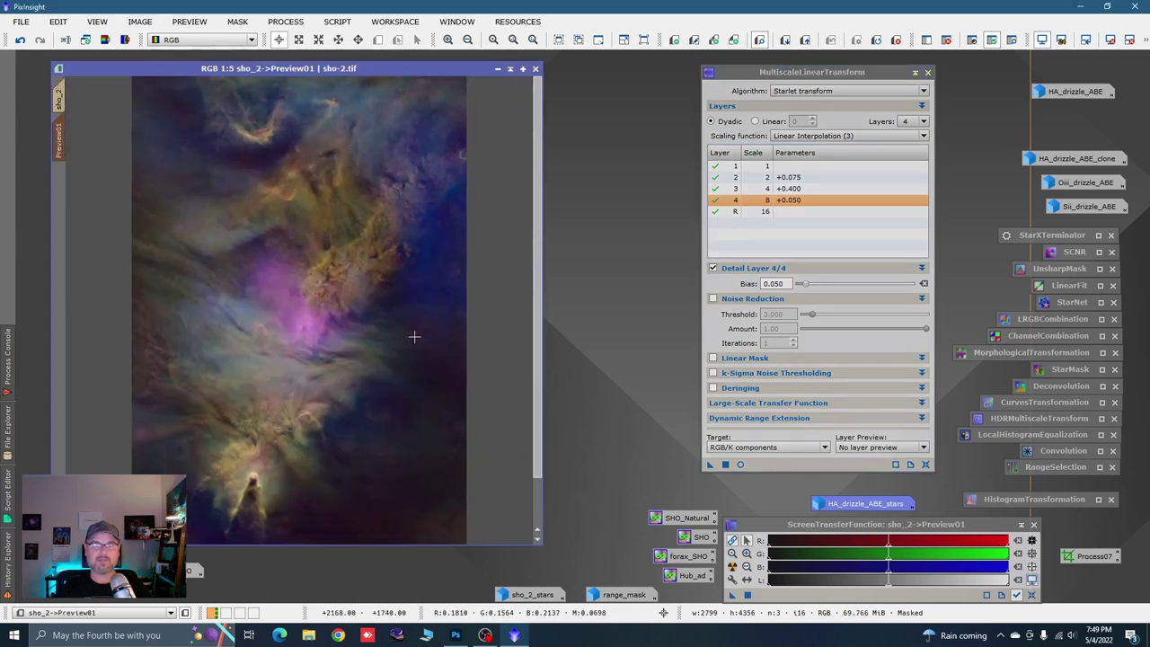
key(ctrl+shift+z)
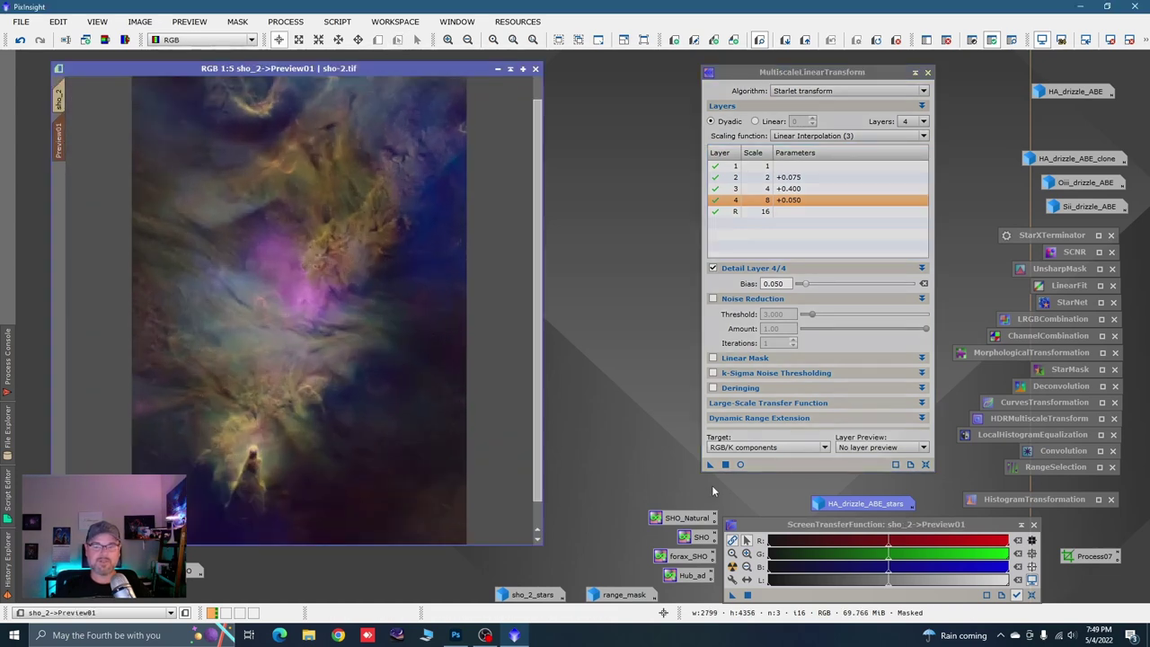
click(709, 465)
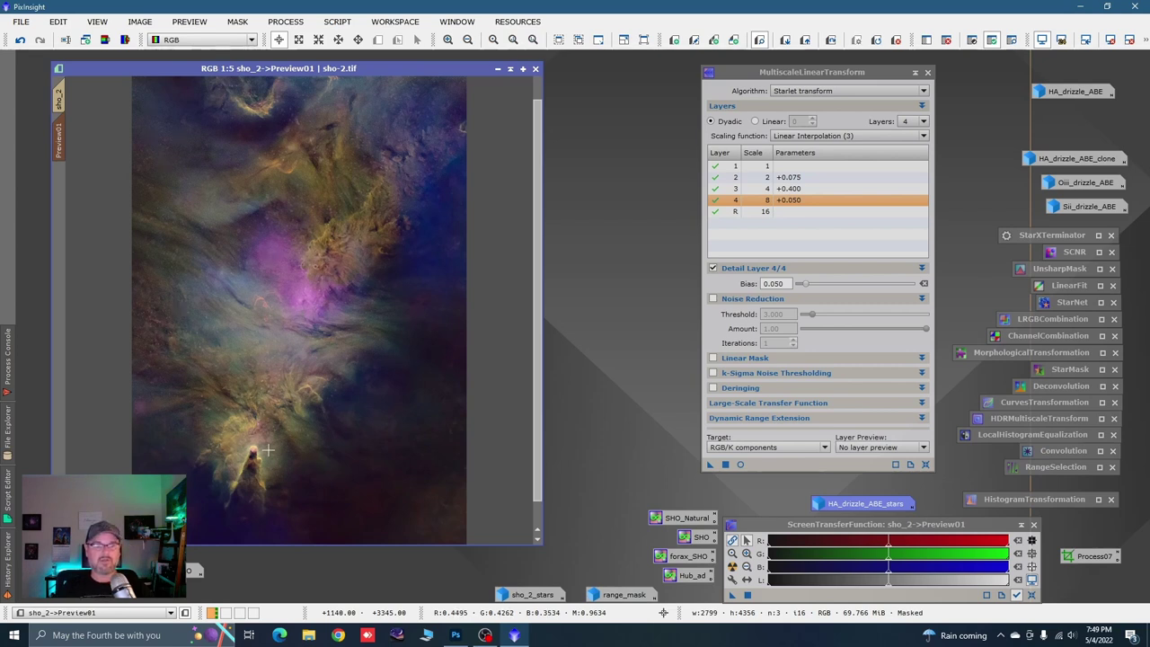
key(ctrl+shift+z)
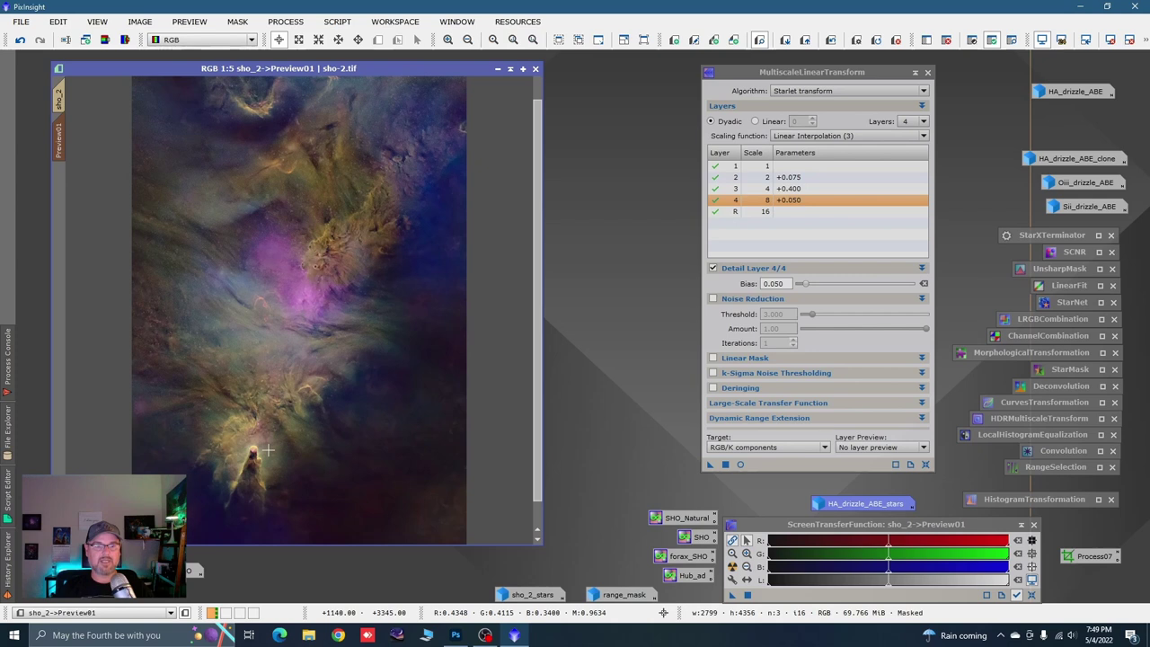
key(ctrl+shift+z)
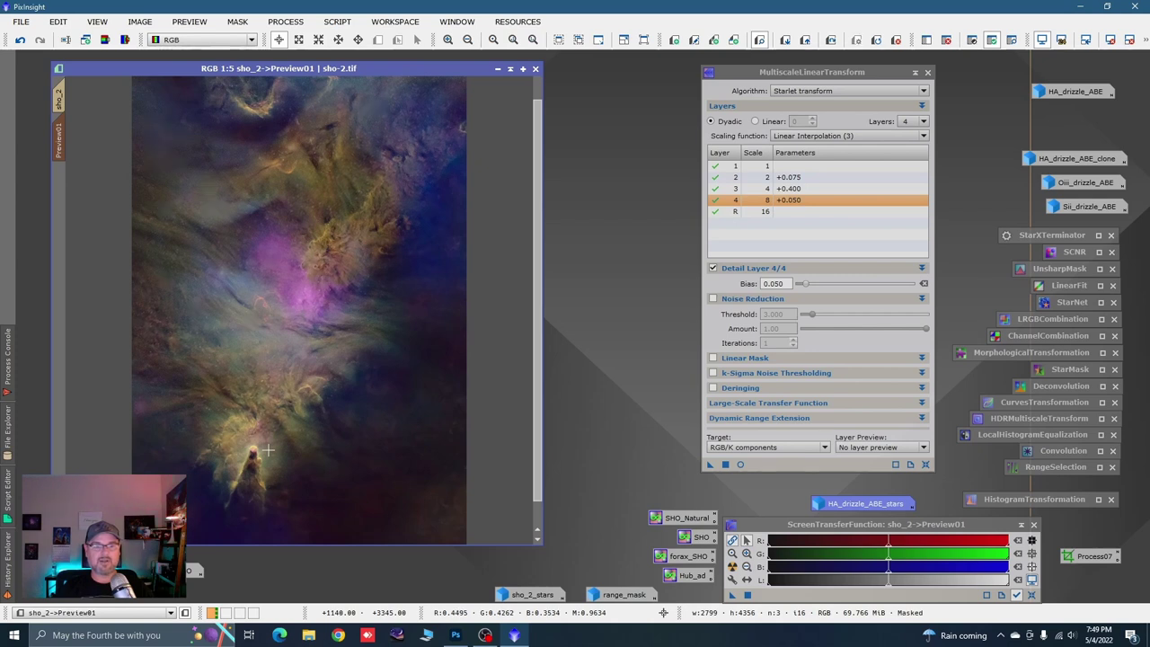
key(ctrl+shift+z)
scroll(302, 420, up, 2)
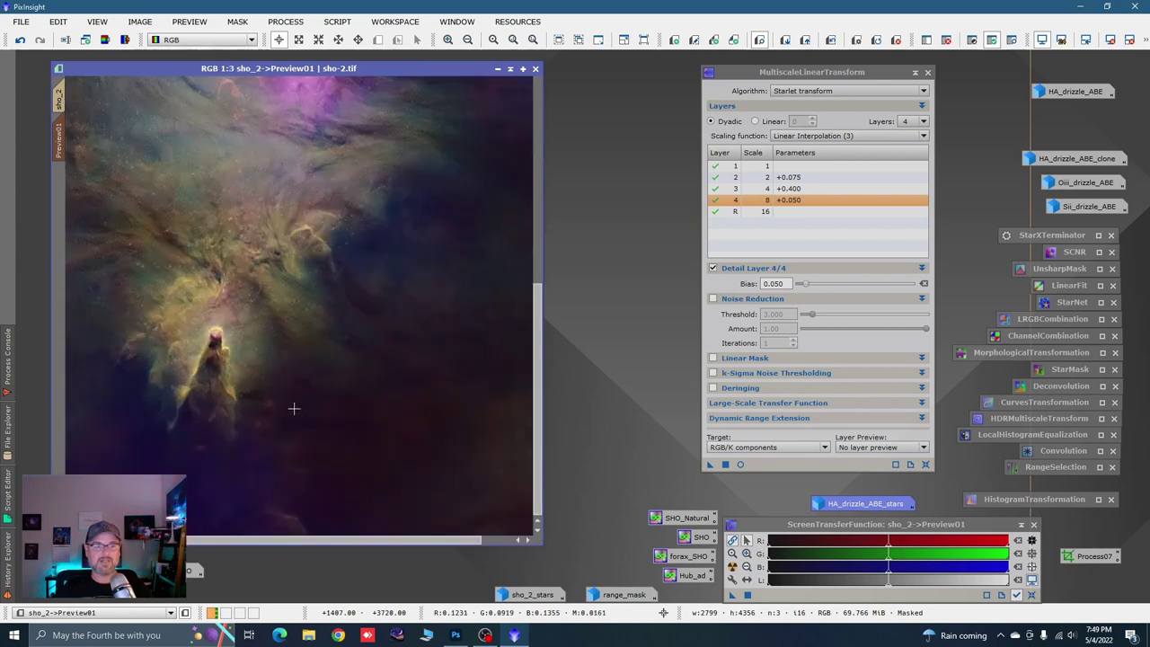
key(ctrl+shift+z)
Apply MultiscaleLinearTransform to the full sho_2 image, comparing with Undo and Redo.
click(59, 102)
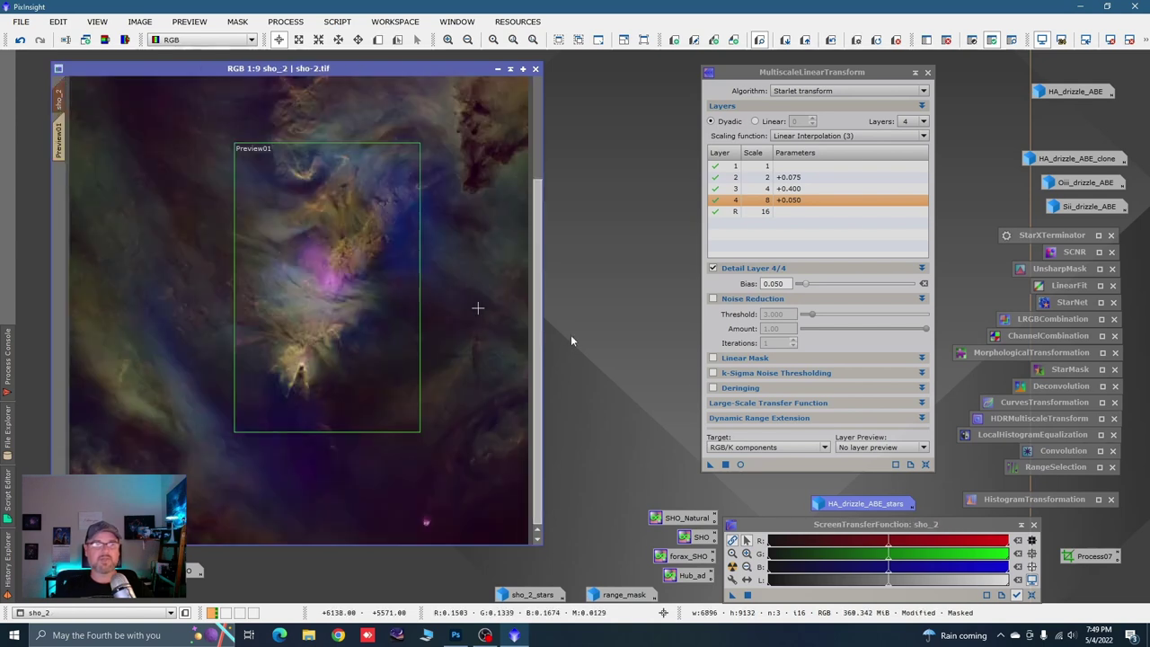
click(708, 464)
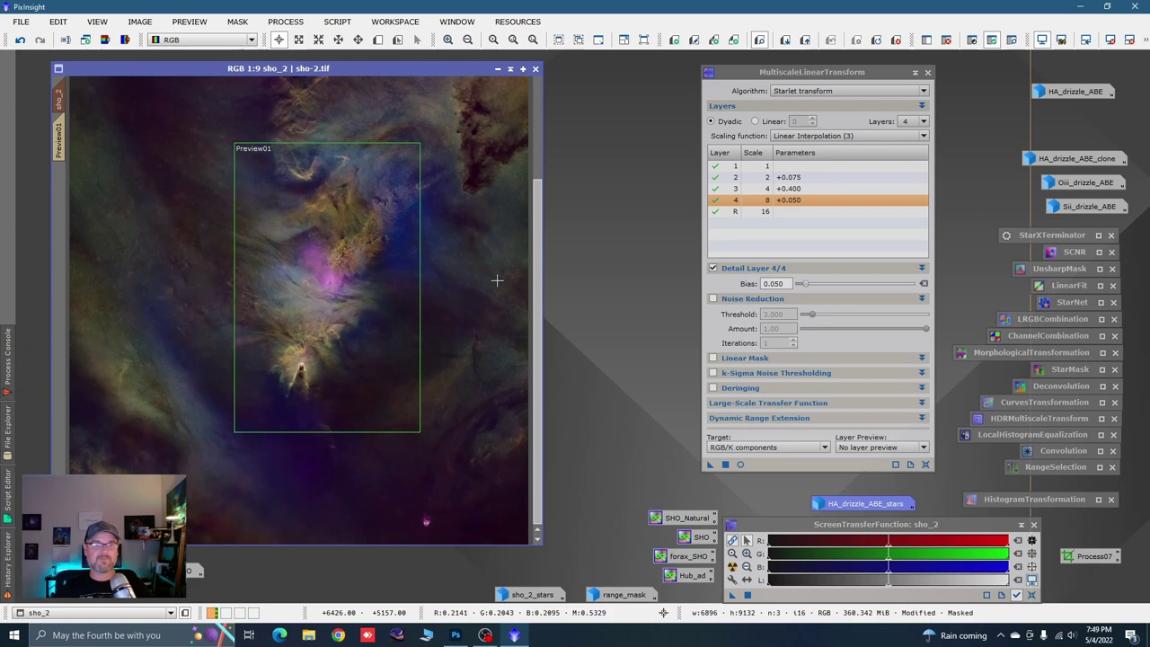
scroll(462, 321, down, 2)
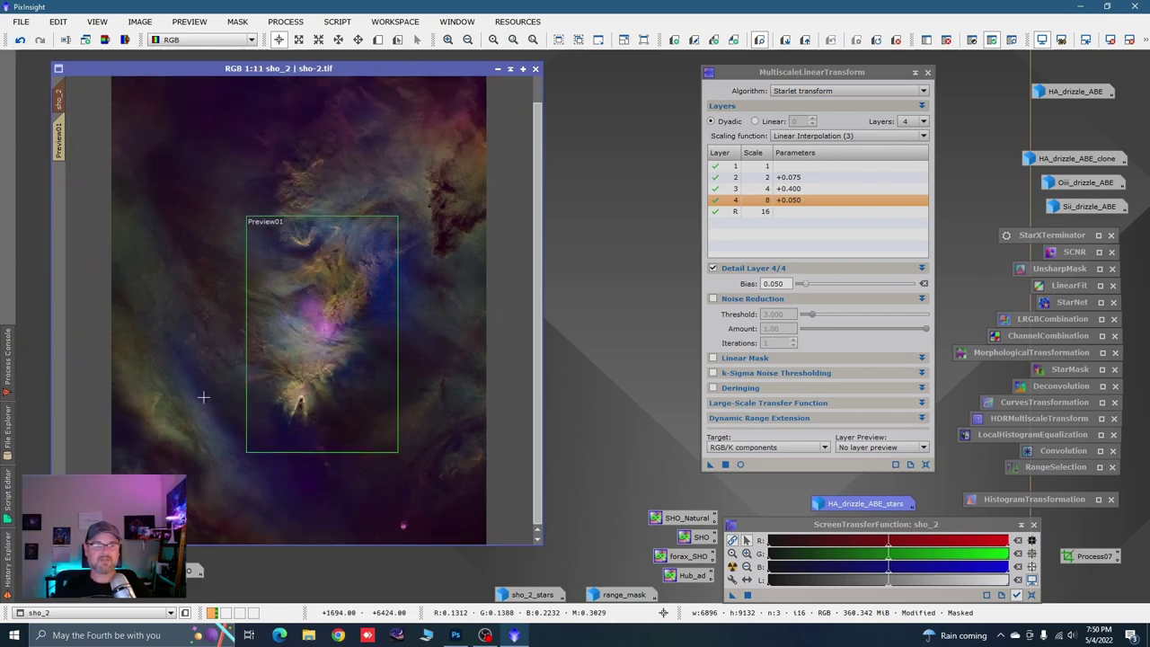
scroll(203, 396, up, 4)
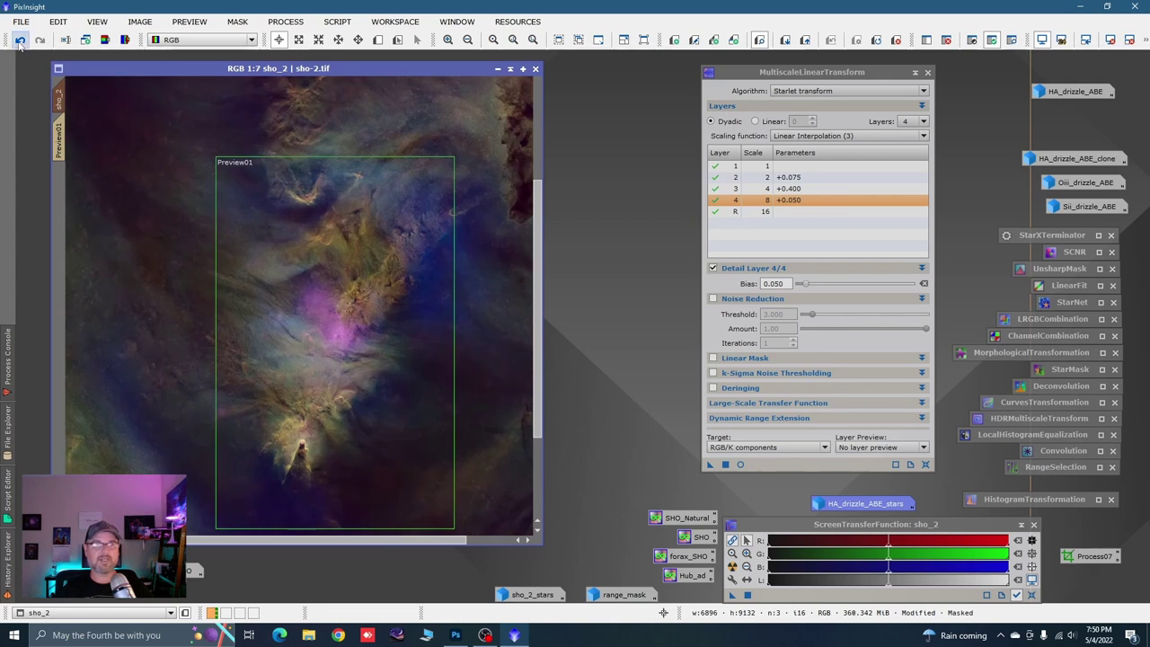
click(18, 41)
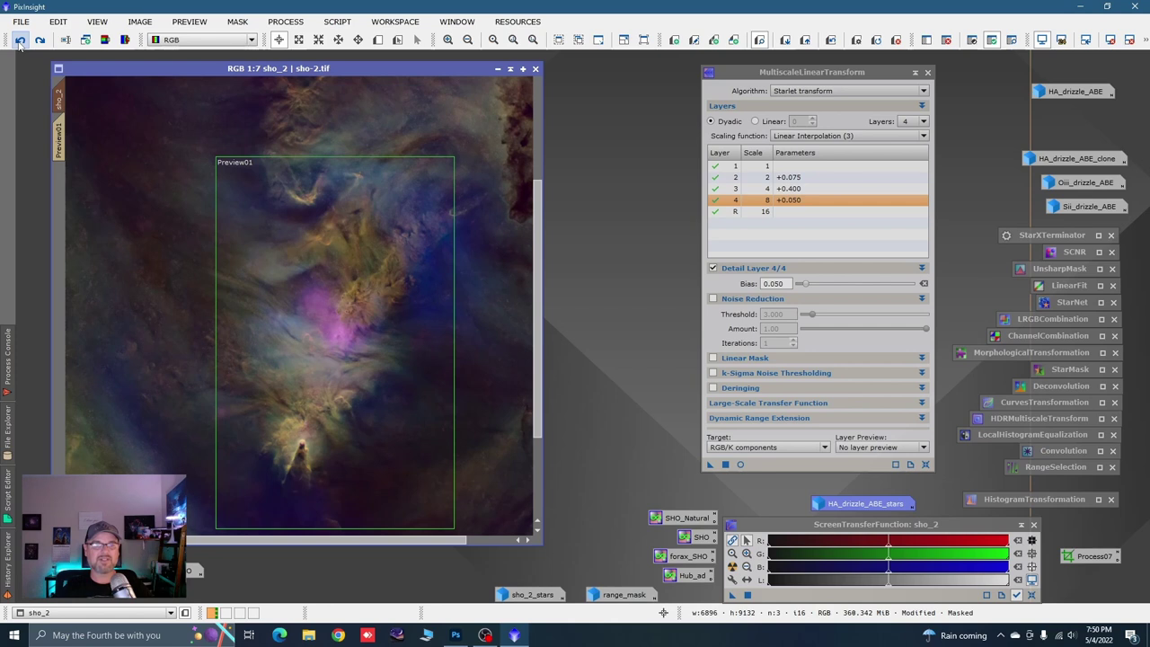
click(38, 40)
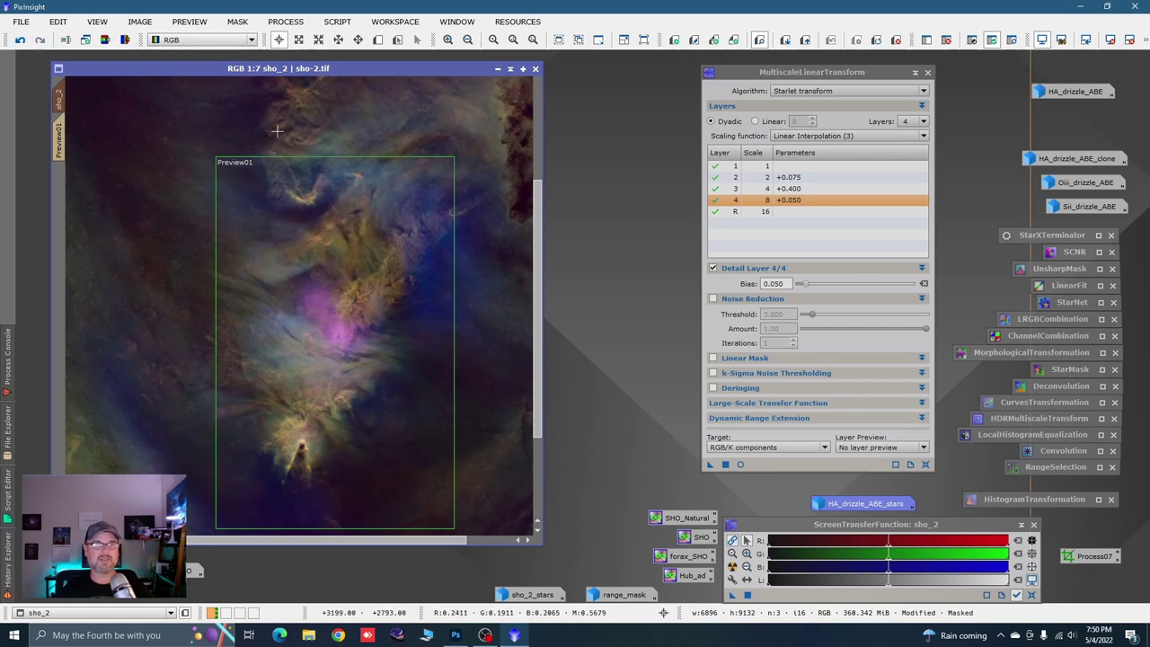
Store the MultiscaleLinearTransform process as a workspace icon.
scroll(440, 242, down, 3)
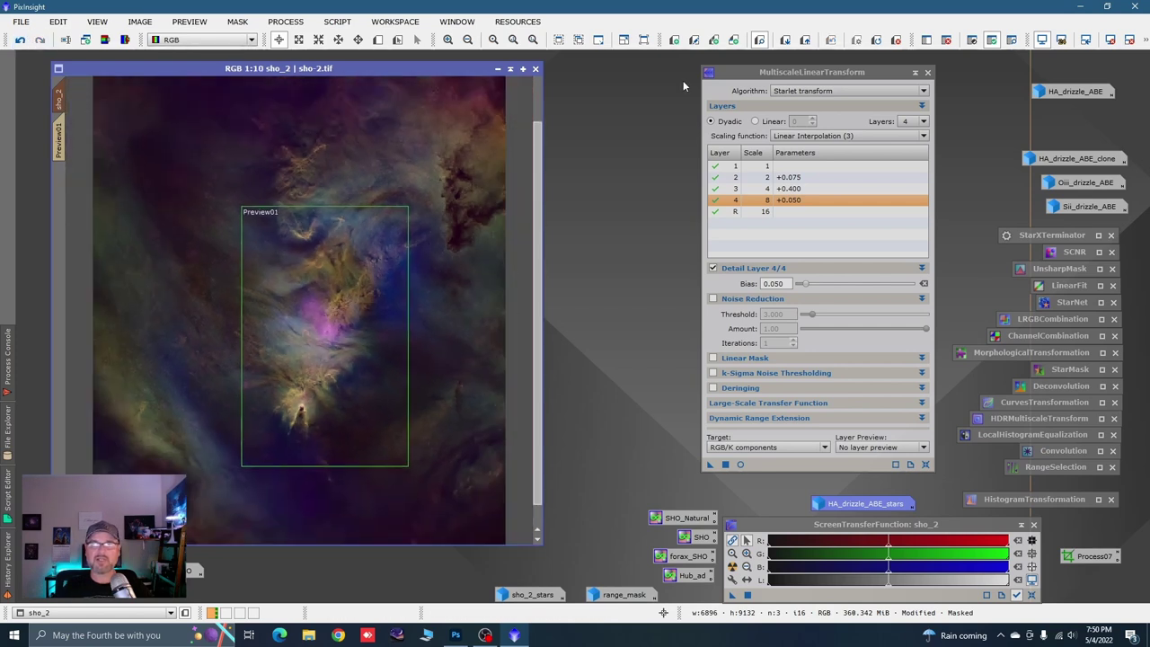
scroll(439, 269, down, 1)
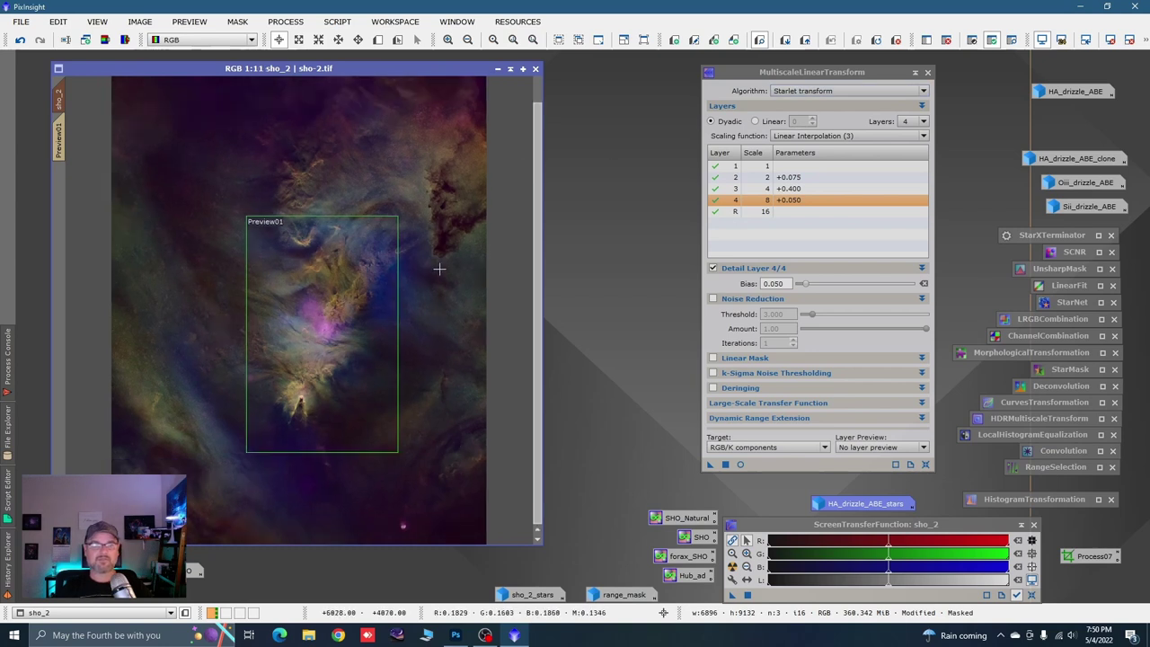
click(916, 73)
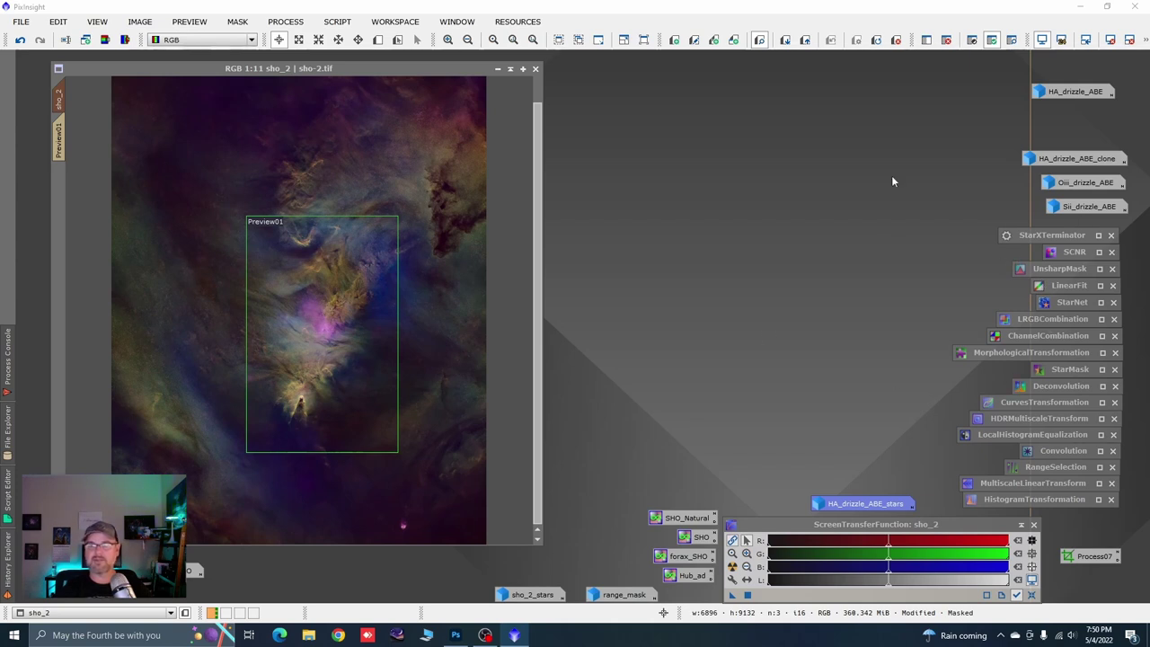
Open an empty PixelMath window and position it, trying its expression editor.
click(297, 24)
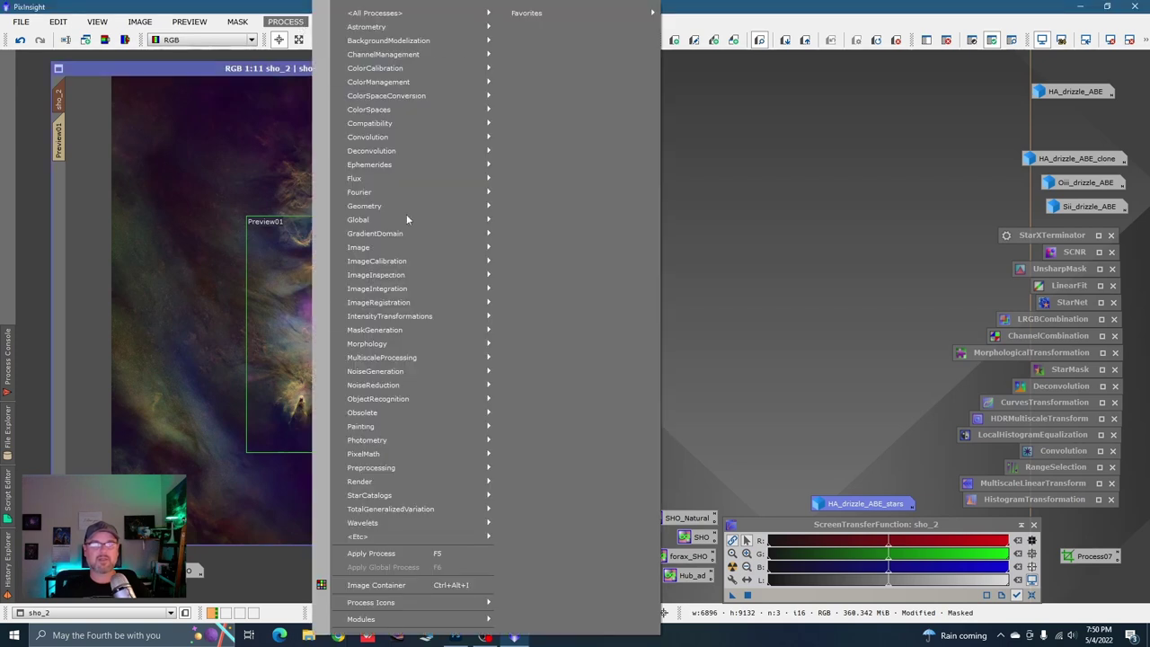
mouse_move(375, 456)
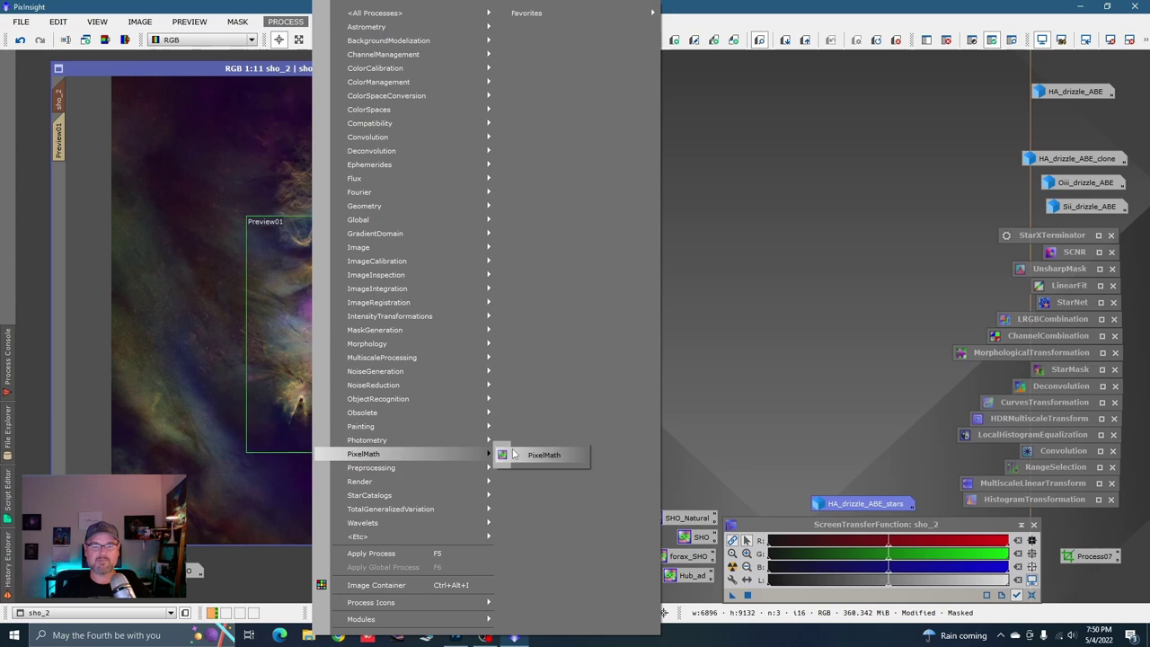
click(539, 454)
drag(708, 292, 838, 112)
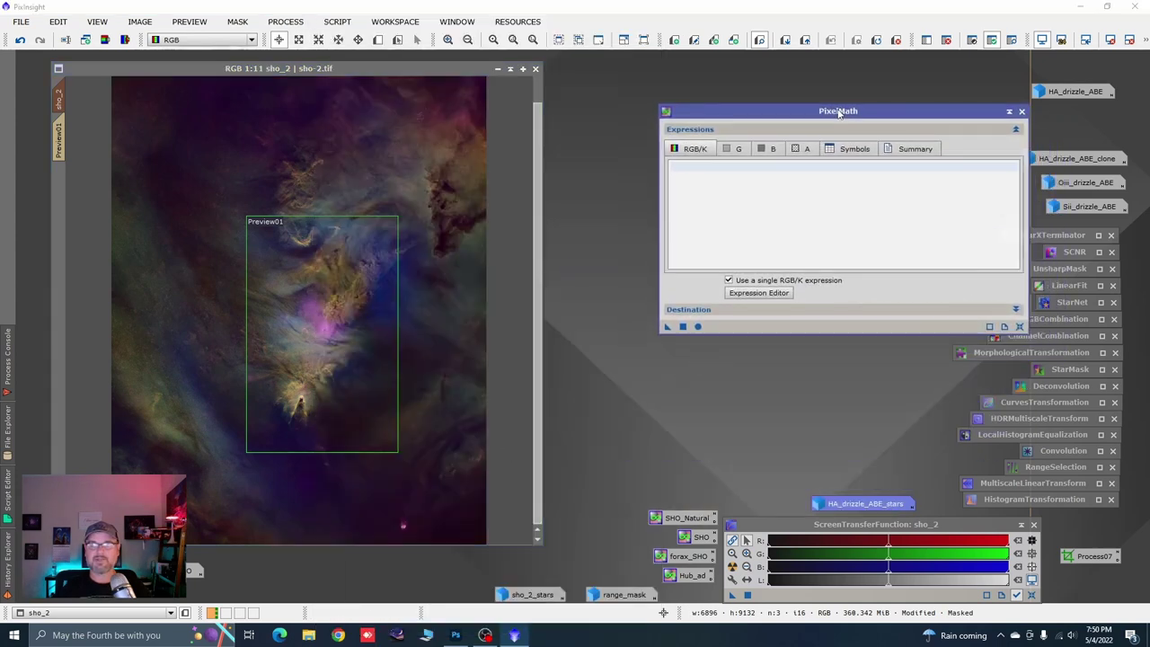
click(757, 293)
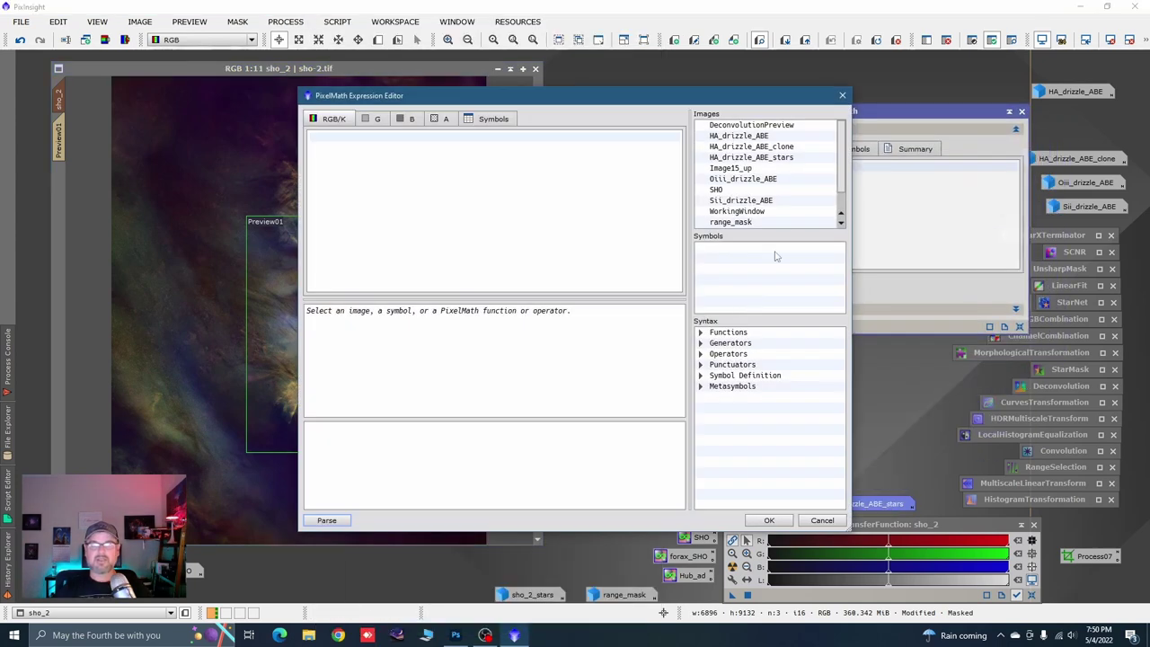
click(844, 97)
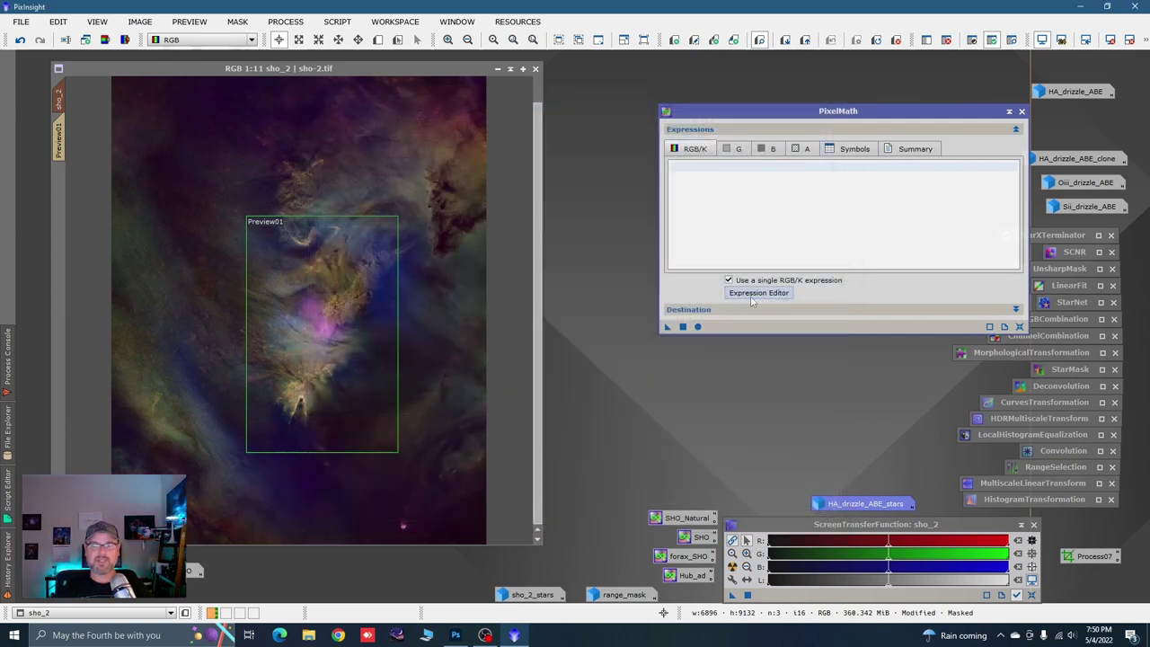
click(758, 294)
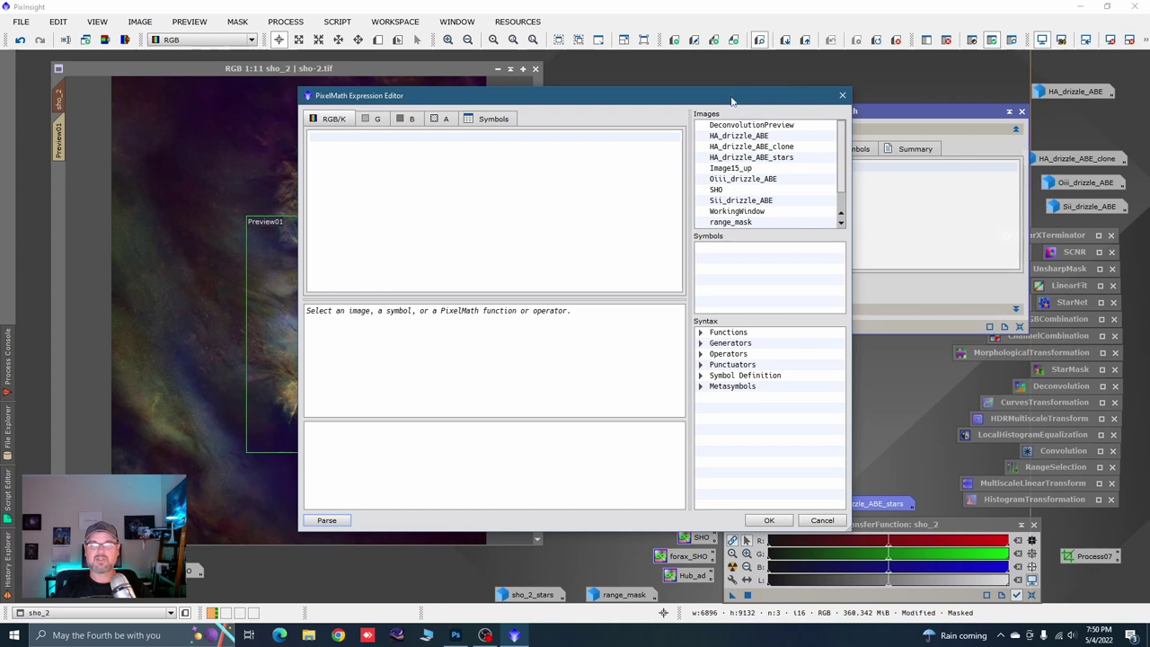
drag(732, 100, 977, 101)
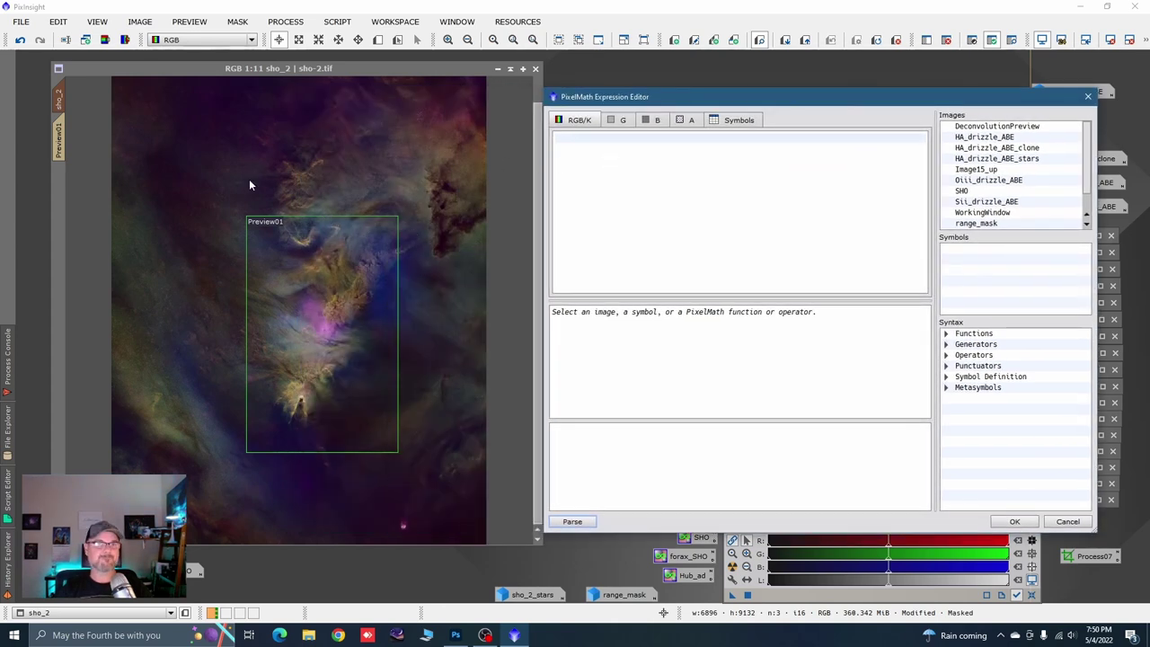
click(1087, 96)
Remove the range mask from sho_2 and bring up Preview01's context menu.
right_click(314, 191)
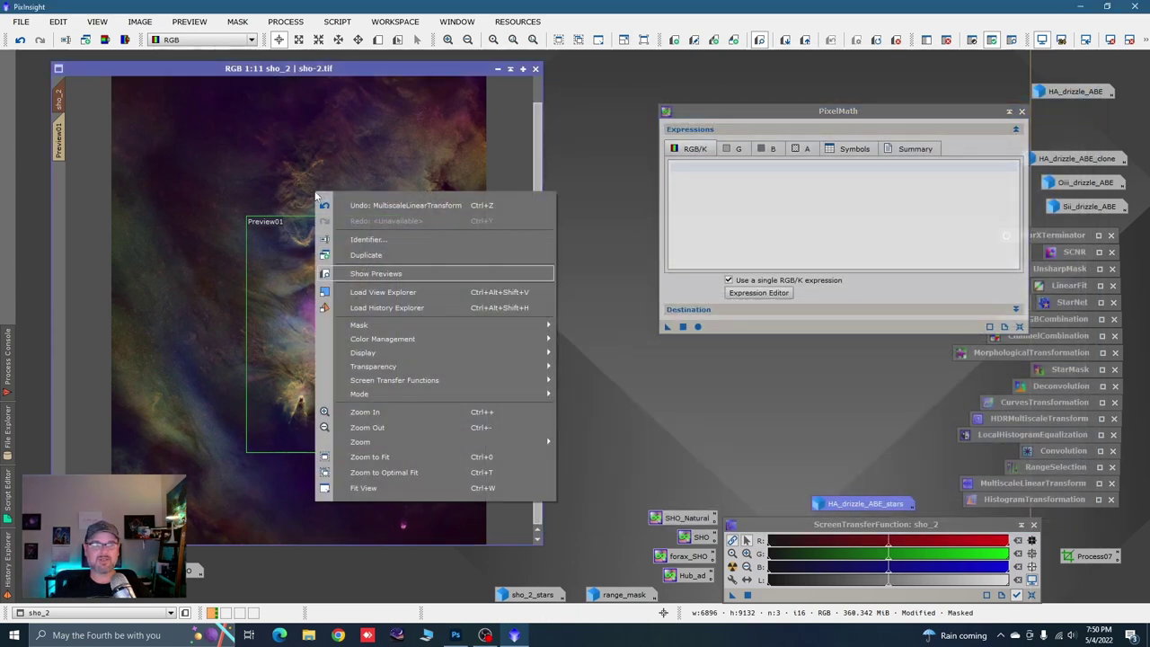
mouse_move(375, 325)
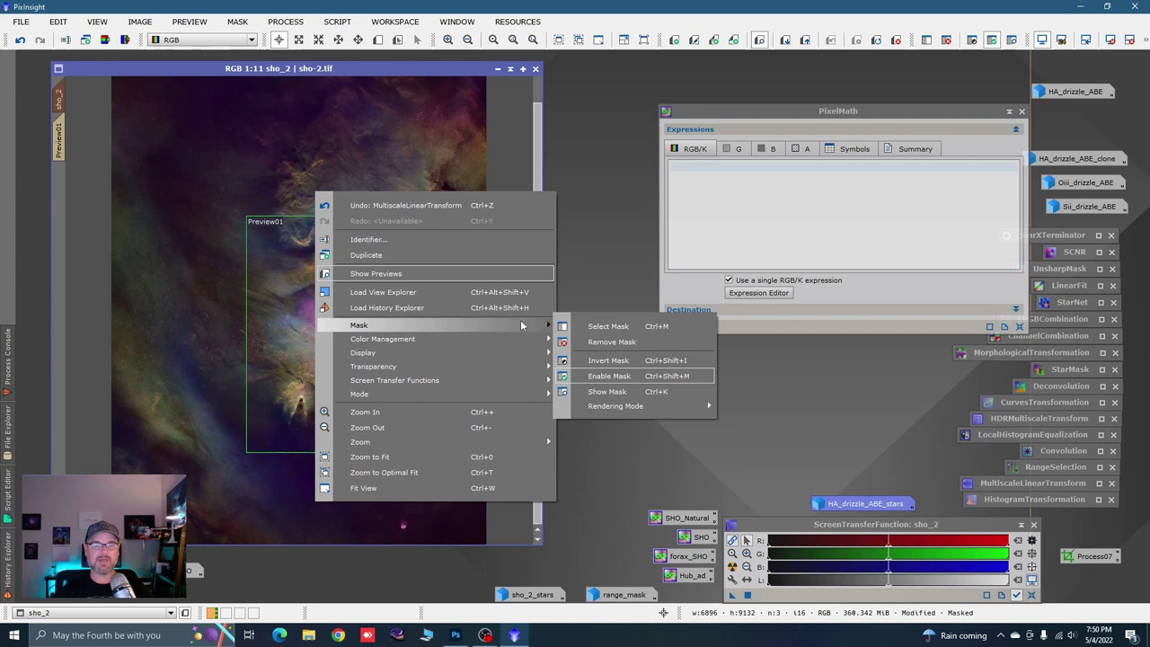
click(601, 341)
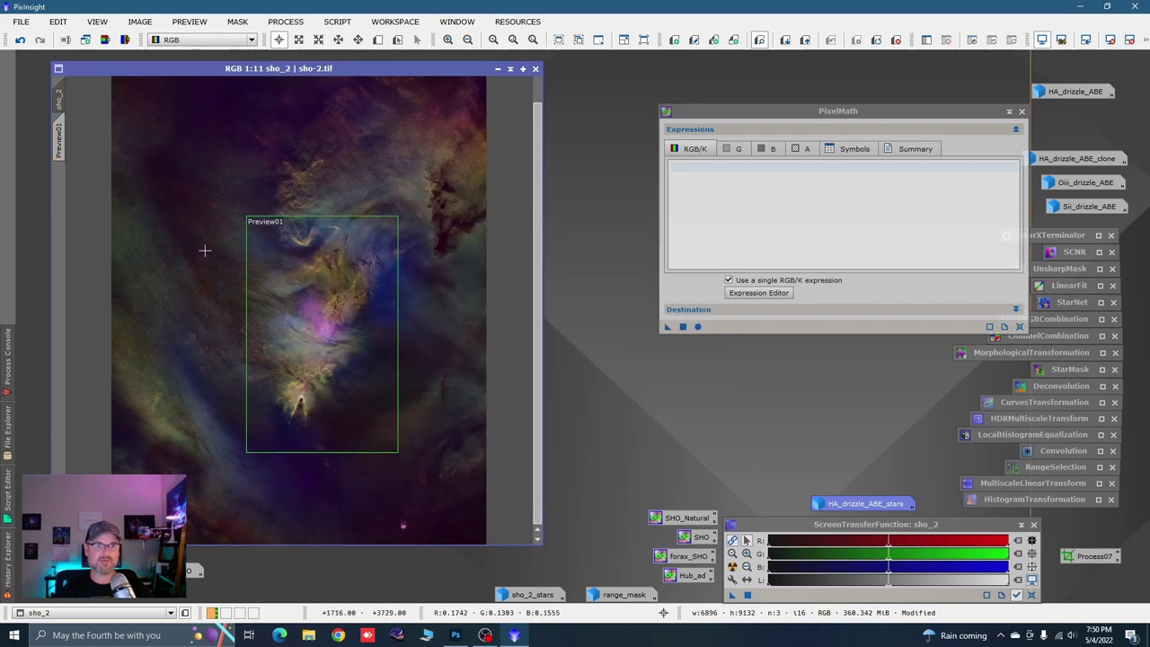
right_click(65, 141)
Delete Preview01, then build the PixelMath expression sho_2+sho_2_stars.
click(113, 257)
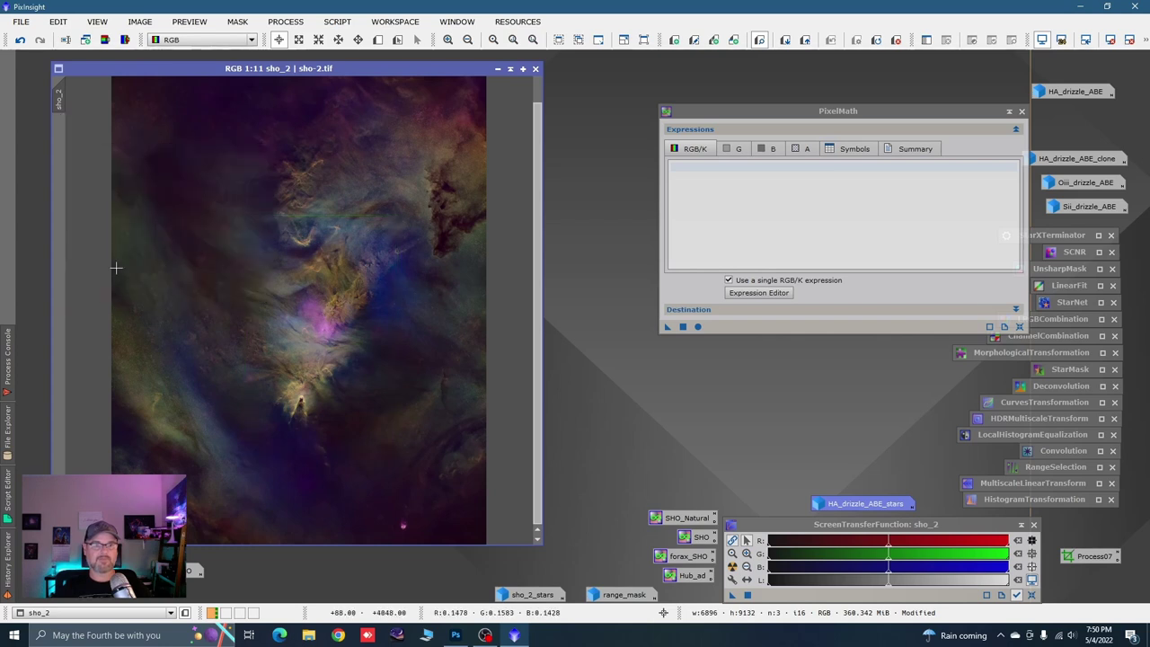
click(750, 290)
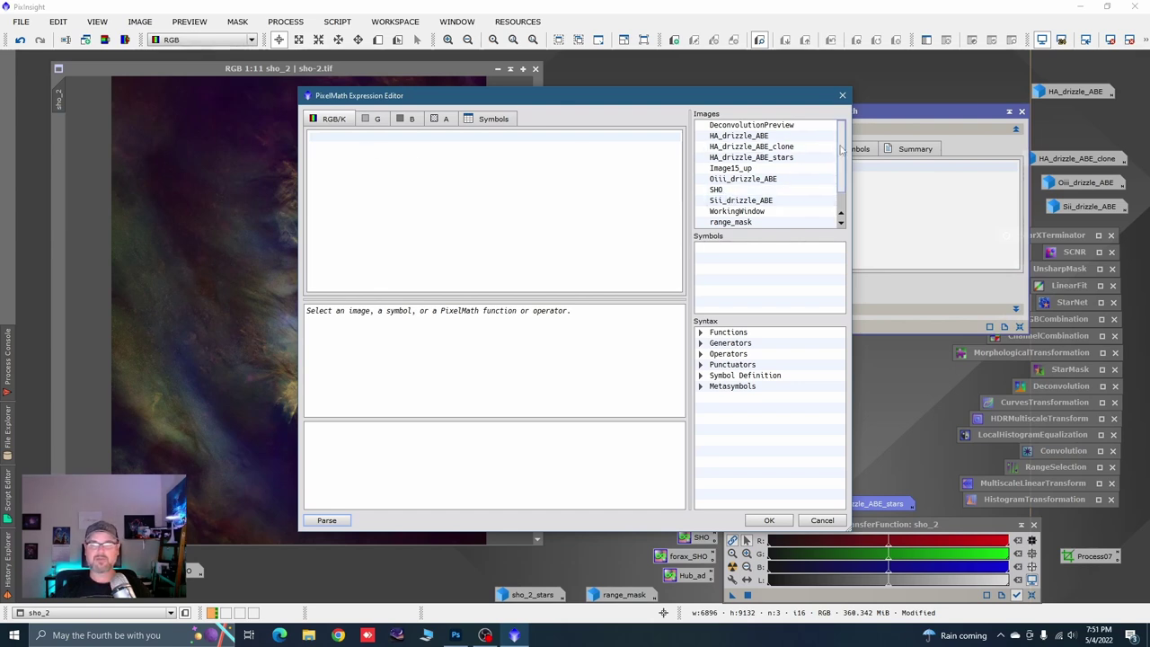
scroll(843, 159, down, 1)
scroll(844, 159, down, 1)
double_click(736, 211)
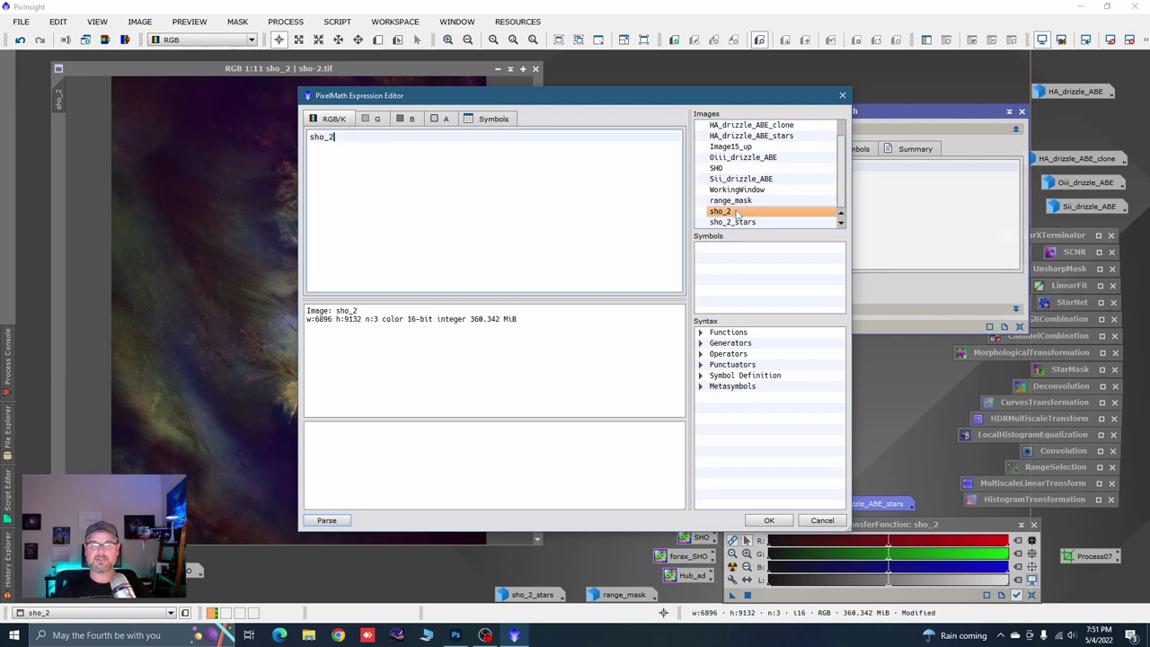
text(+)
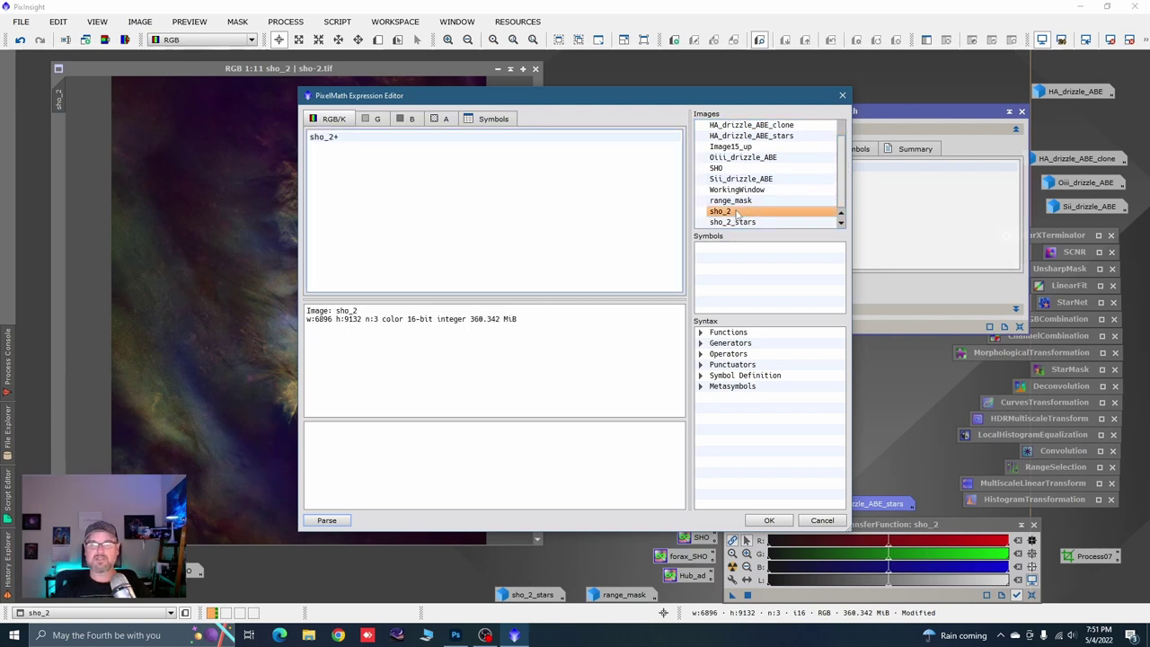
double_click(739, 222)
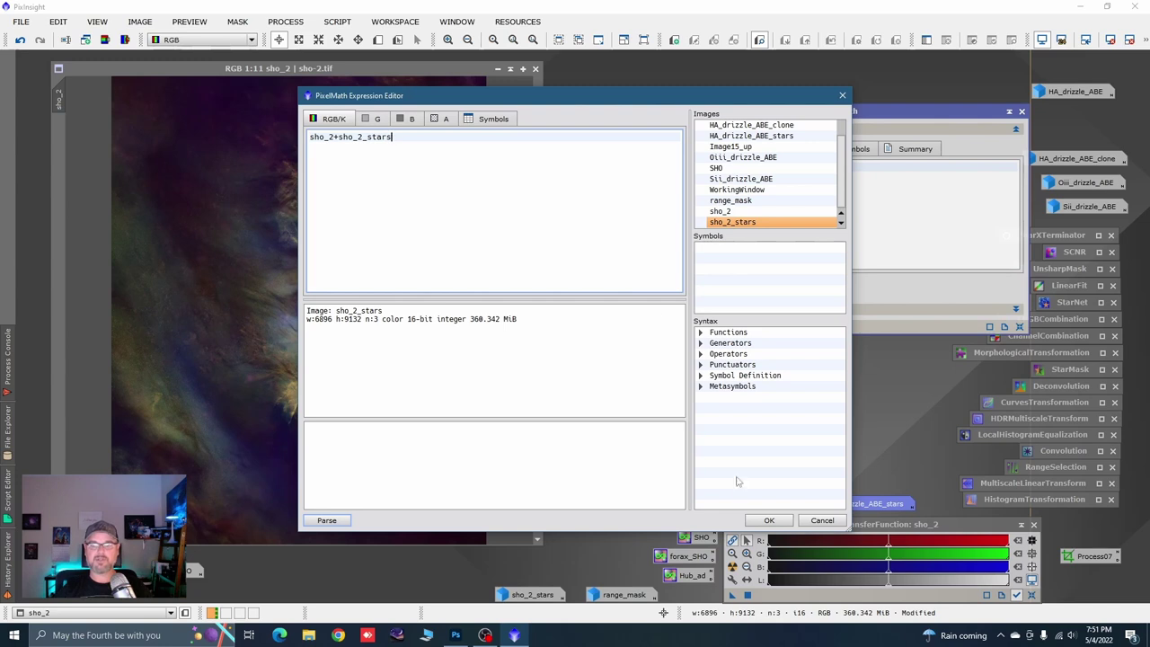
click(769, 520)
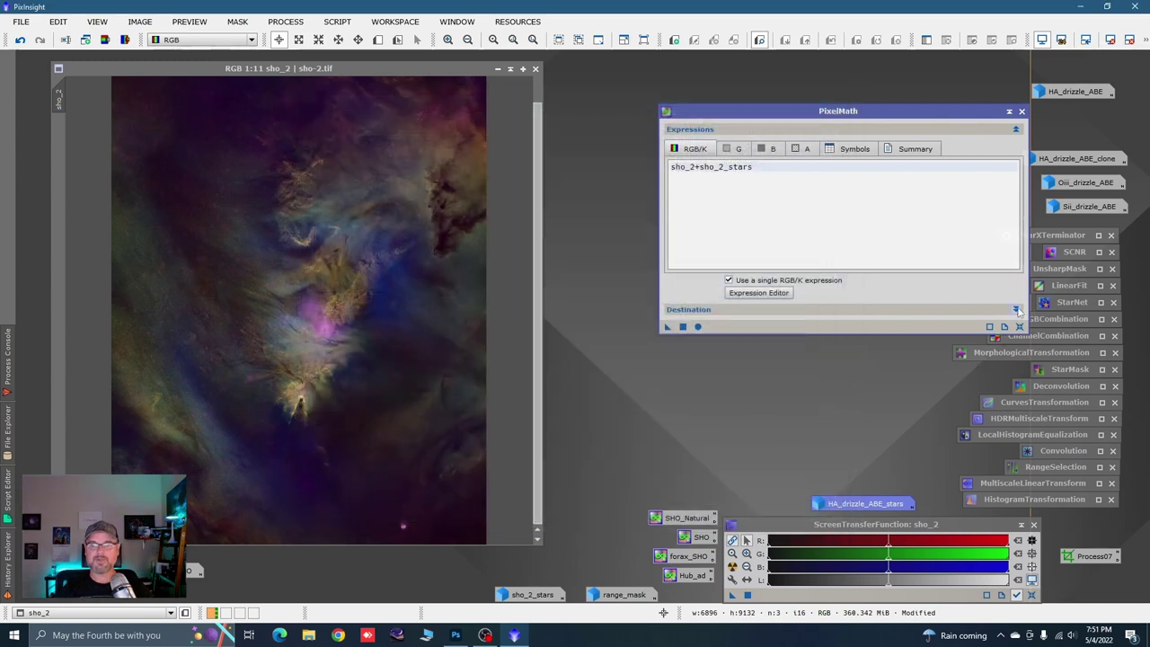
Apply the expression to sho_2 and reduce PixelMath to an icon.
click(1015, 309)
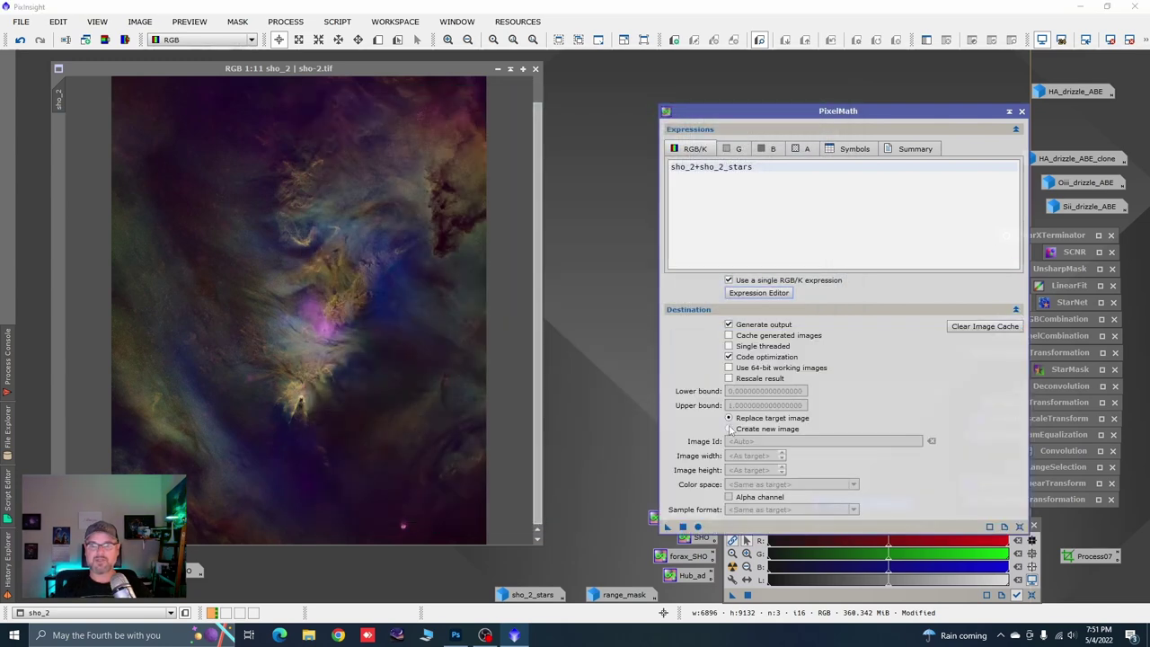
drag(667, 527, 504, 365)
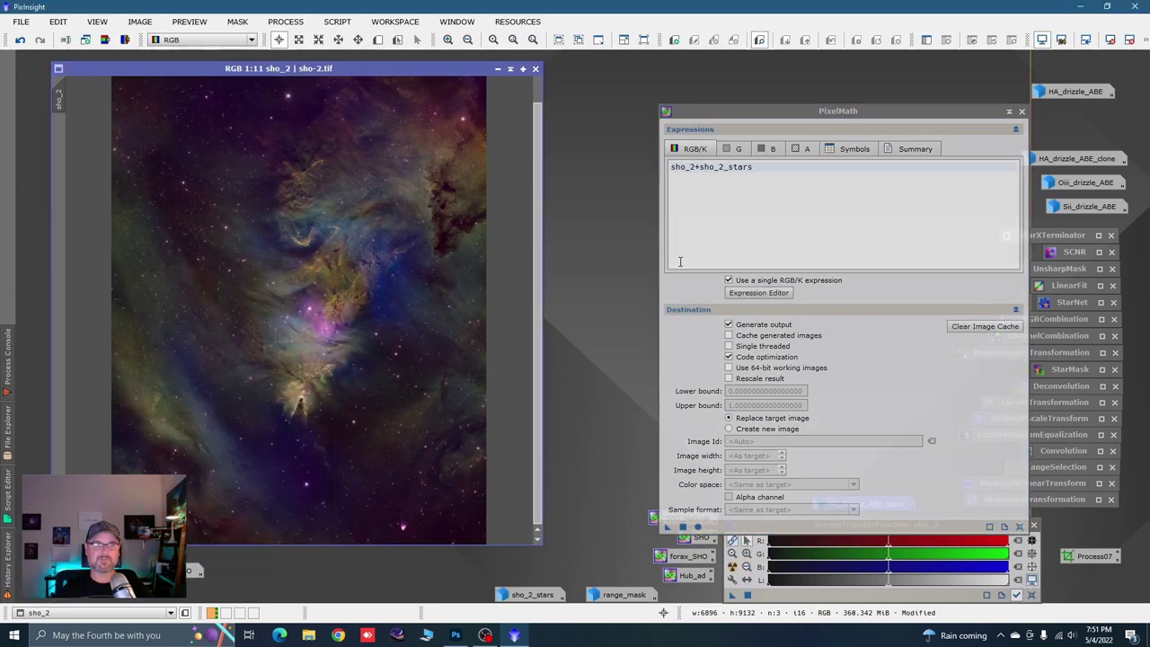
click(1008, 111)
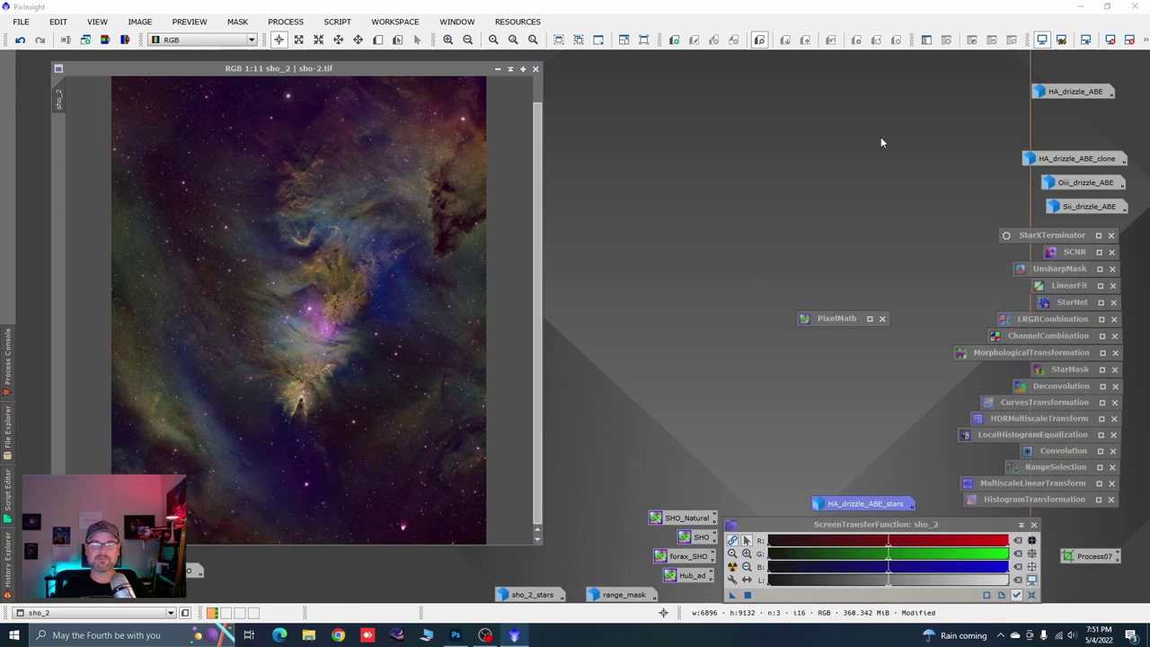
Extract sho_2's CIE L* luminance as sho_2_L, mask sho_2 with it, and iconize sho_2_L.
drag(842, 317, 439, 590)
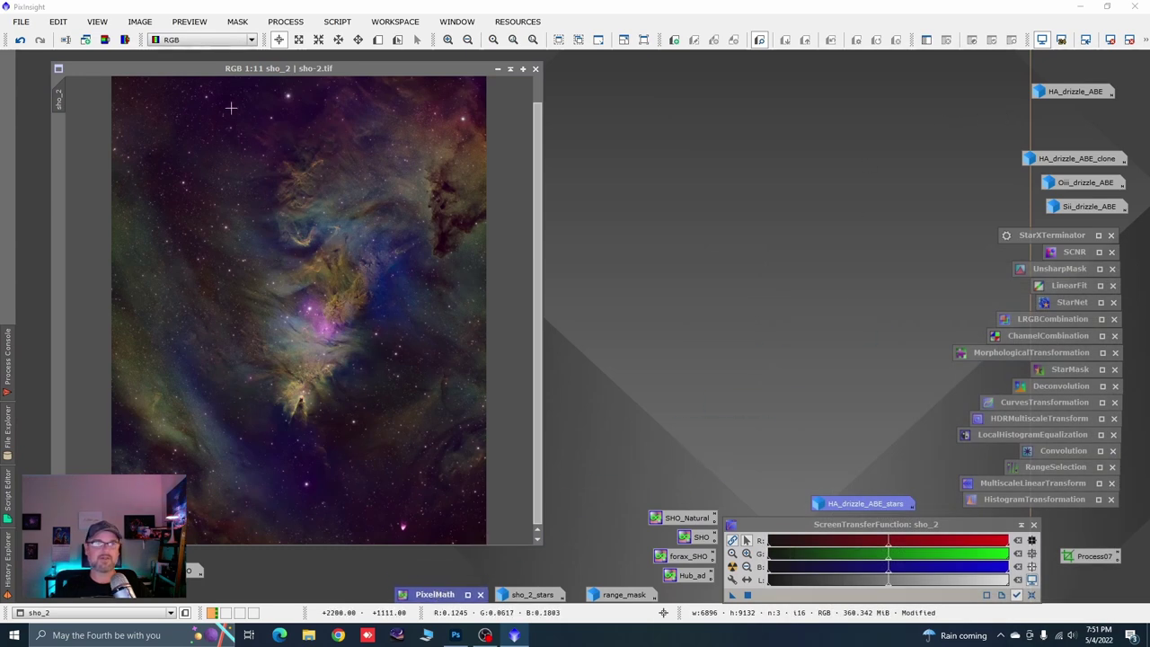
click(104, 42)
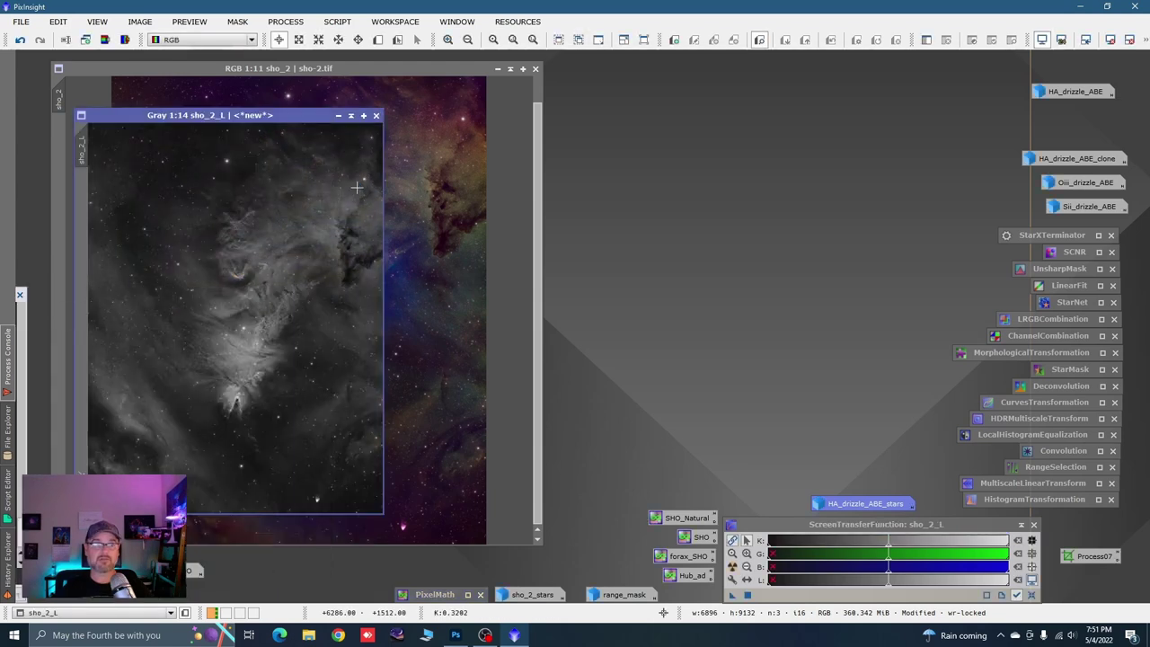
drag(458, 126, 660, 124)
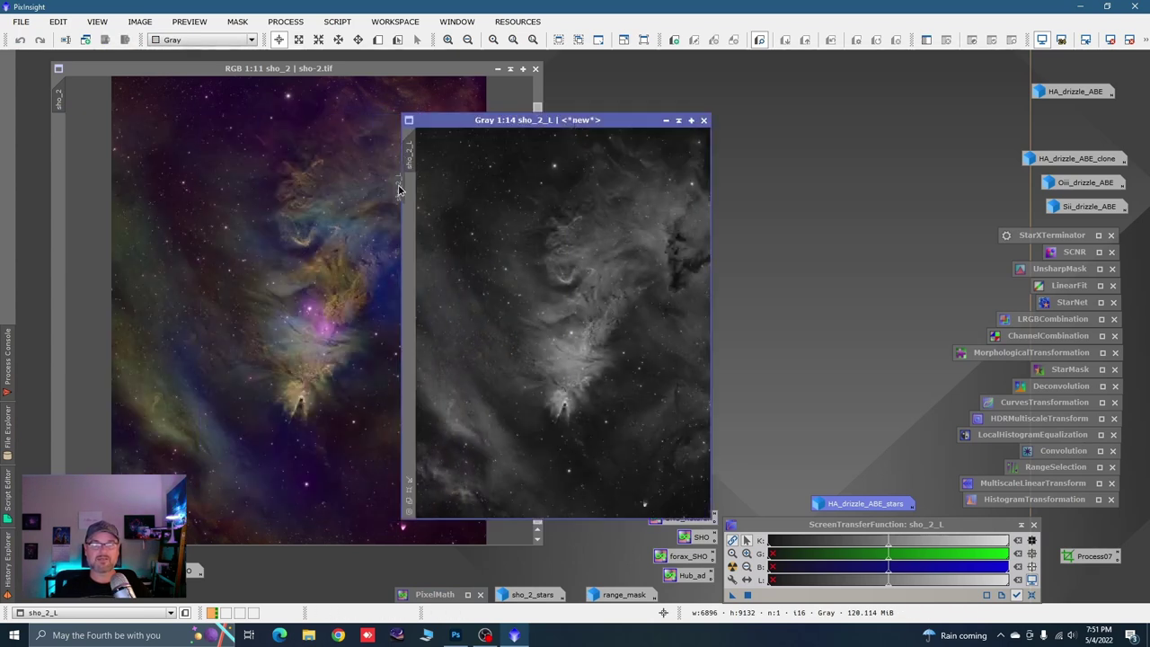
drag(400, 189, 60, 154)
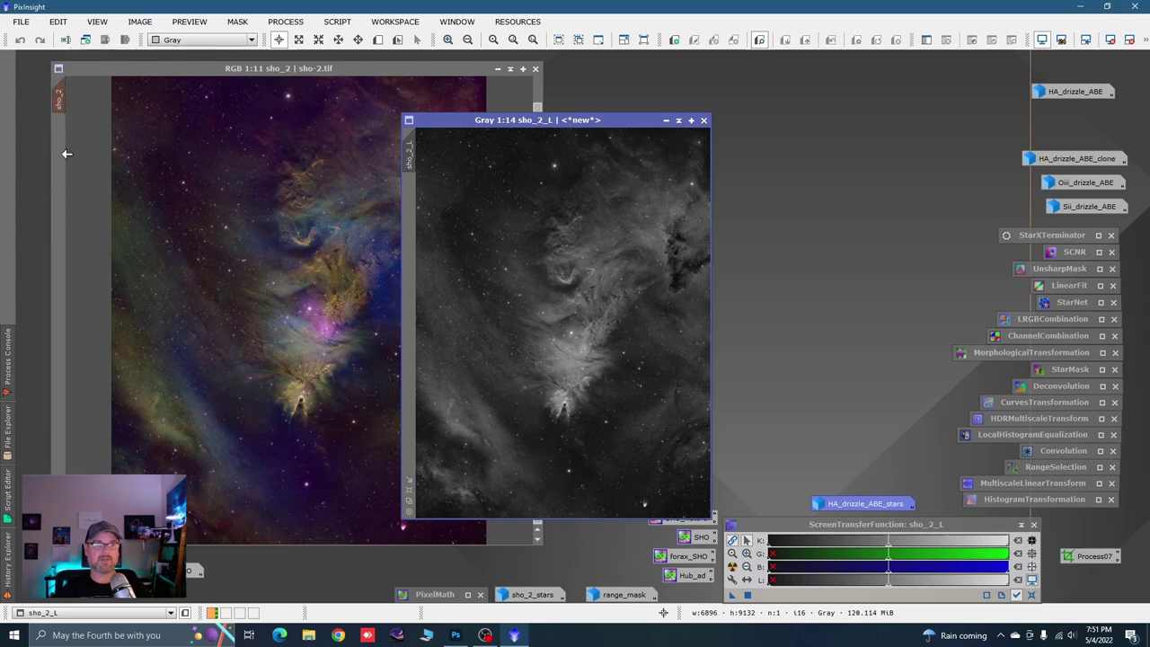
click(666, 120)
drag(580, 329, 351, 594)
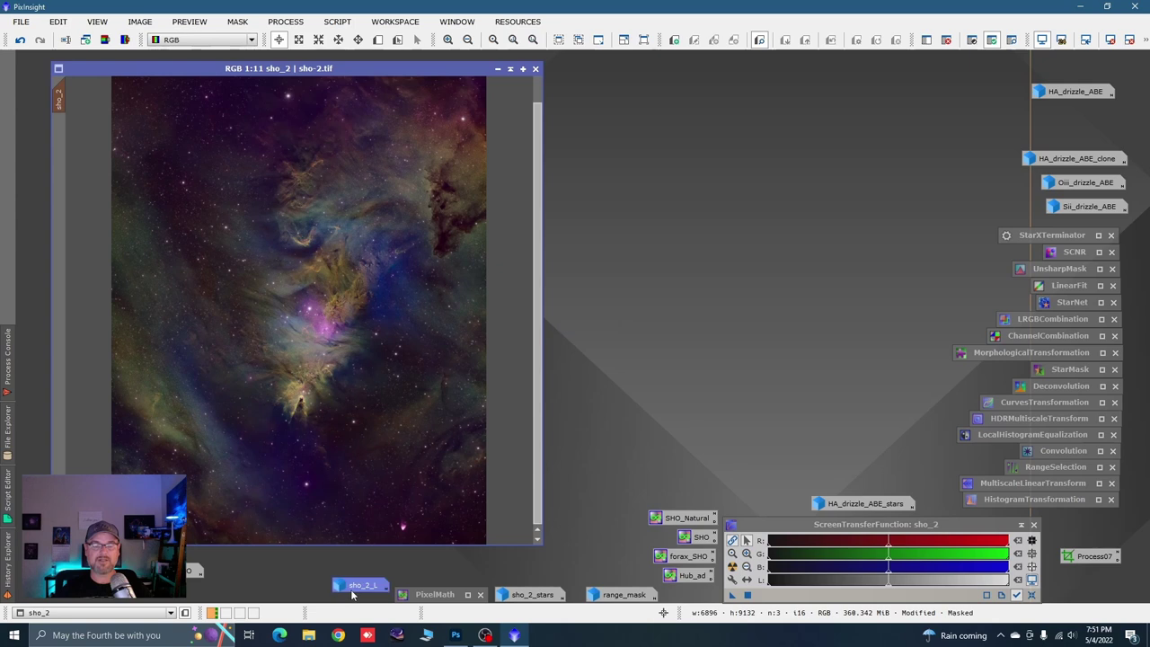
Apply MultiscaleLinearTransform to the masked sho_2 with layer 3 bias set to 0.050.
double_click(1003, 482)
click(794, 189)
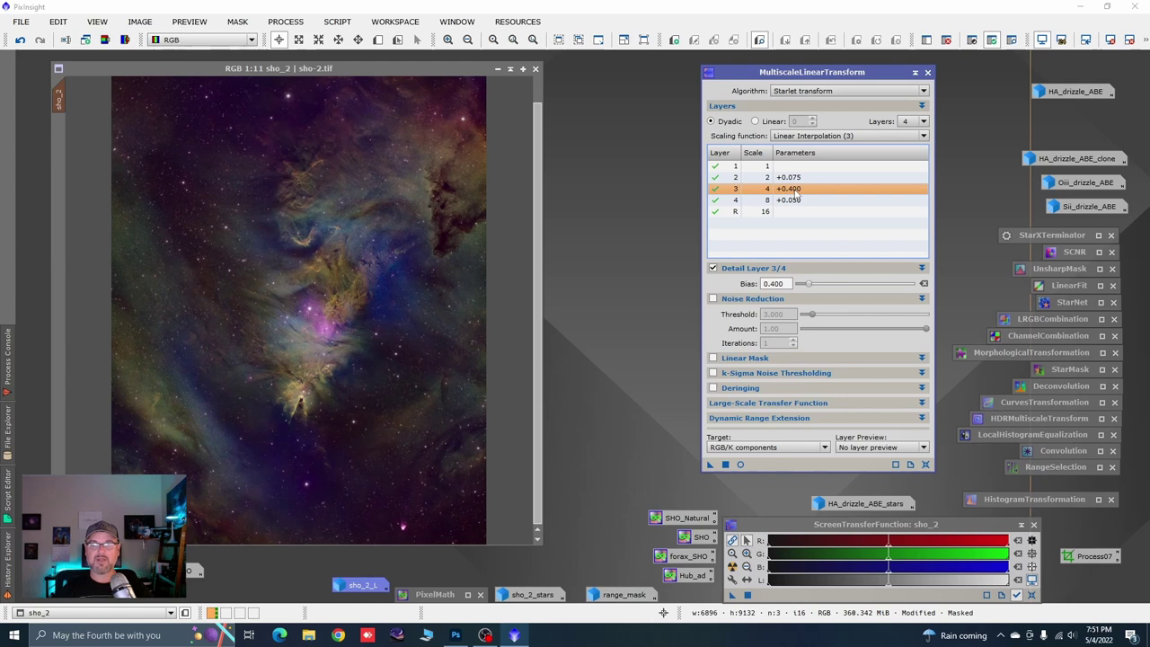
click(787, 283)
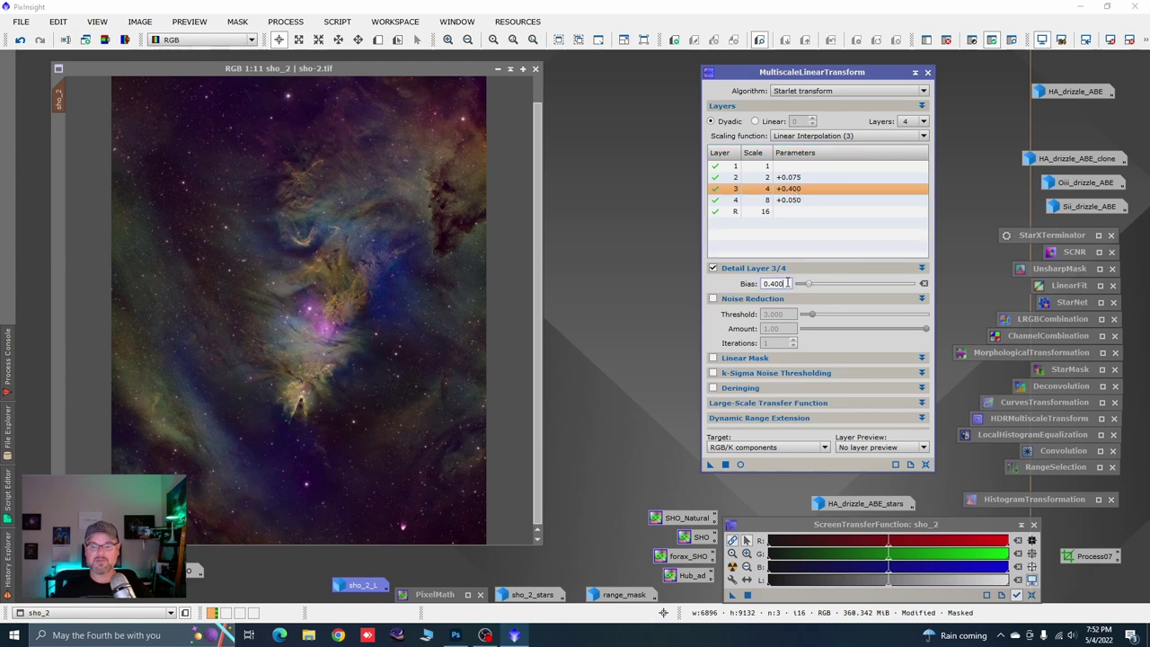
key(BackSpace)
key(BackSpace)
key(BackSpace)
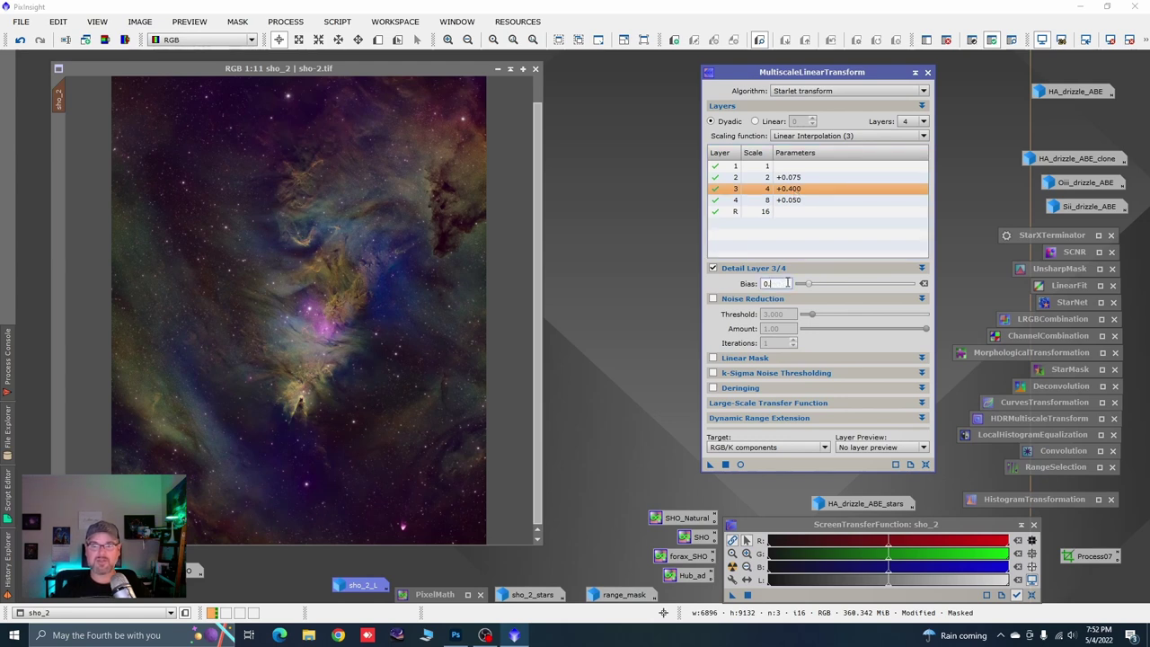
text(05)
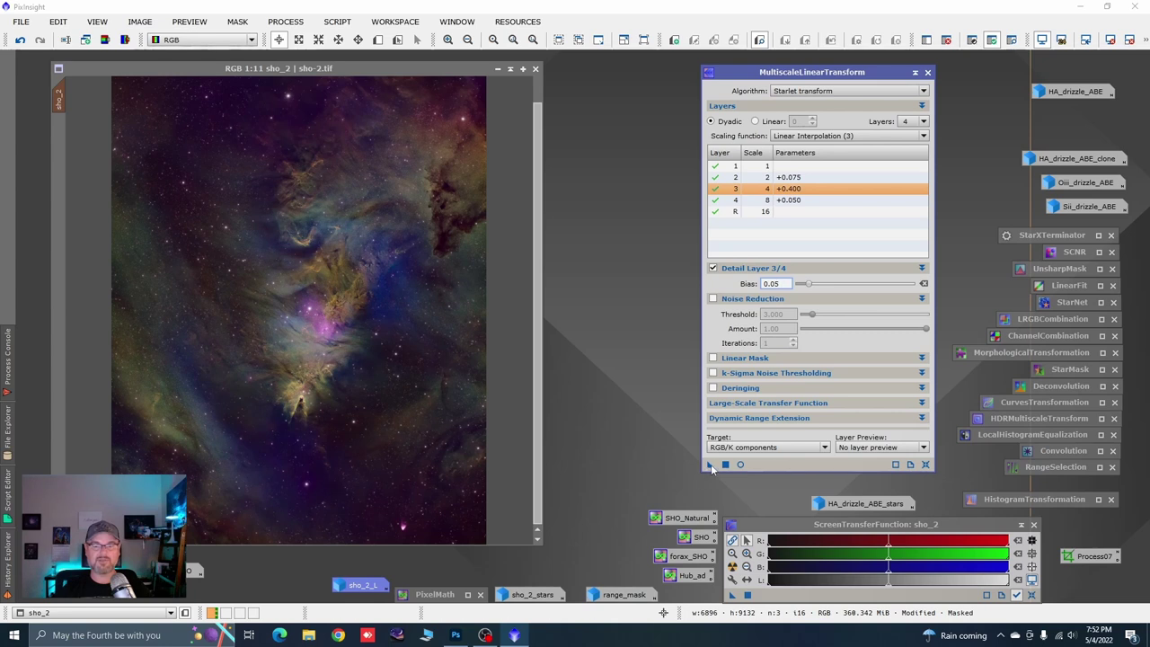
drag(709, 464, 400, 458)
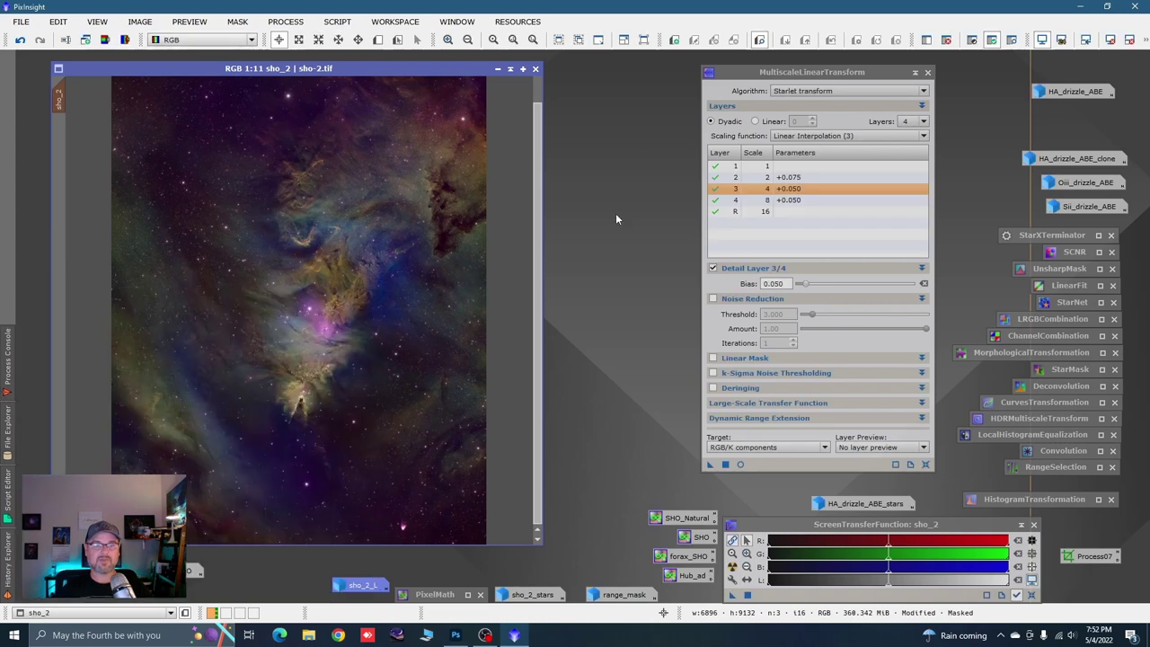
click(914, 72)
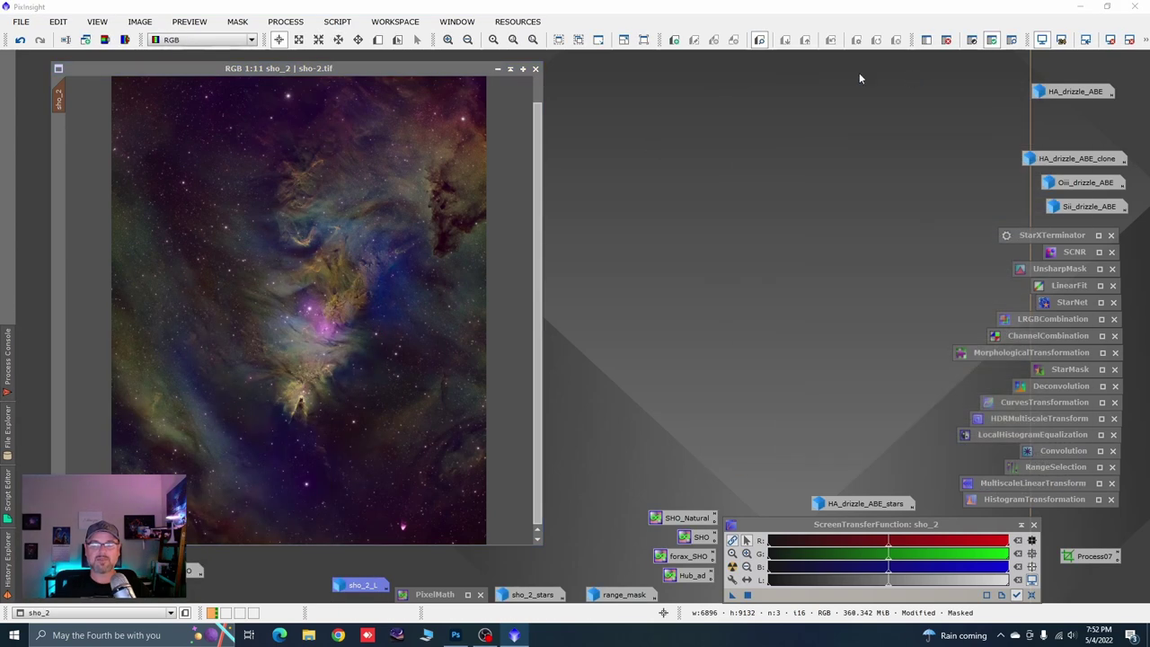
Inspect the sharpened nebula detail, then remove the luminance mask from sho_2.
scroll(278, 163, up, 6)
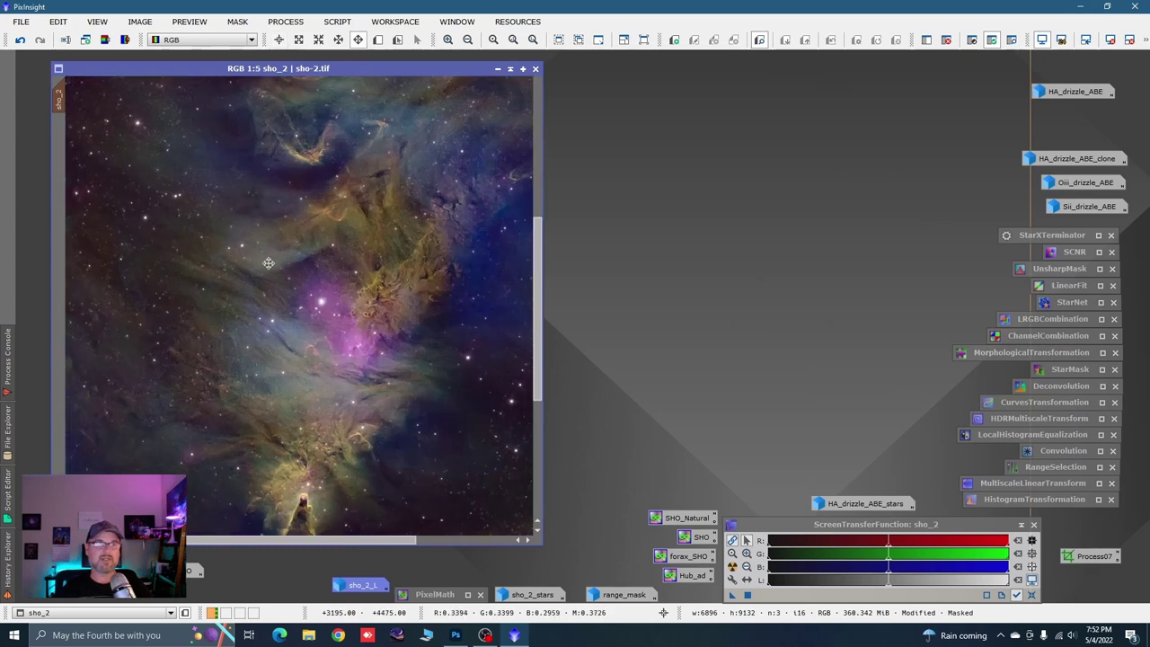
key(space)
drag(263, 264, 441, 263)
scroll(287, 272, up, 1)
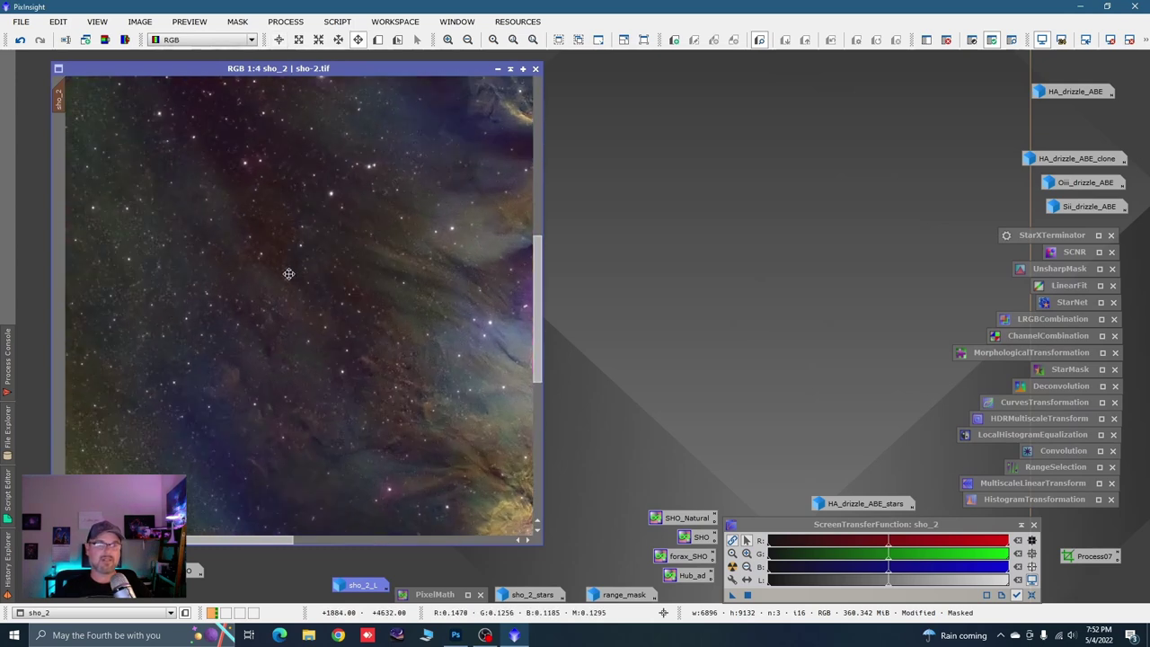
scroll(288, 273, down, 2)
scroll(288, 273, down, 4)
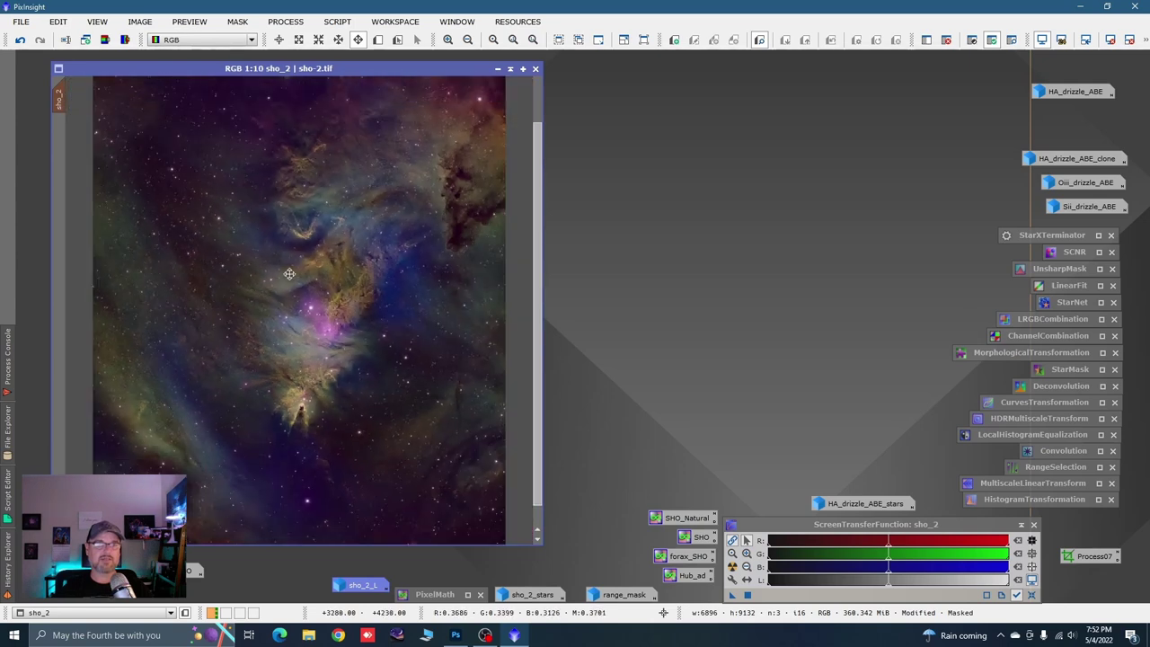
key(alt+r)
scroll(375, 275, down, 1)
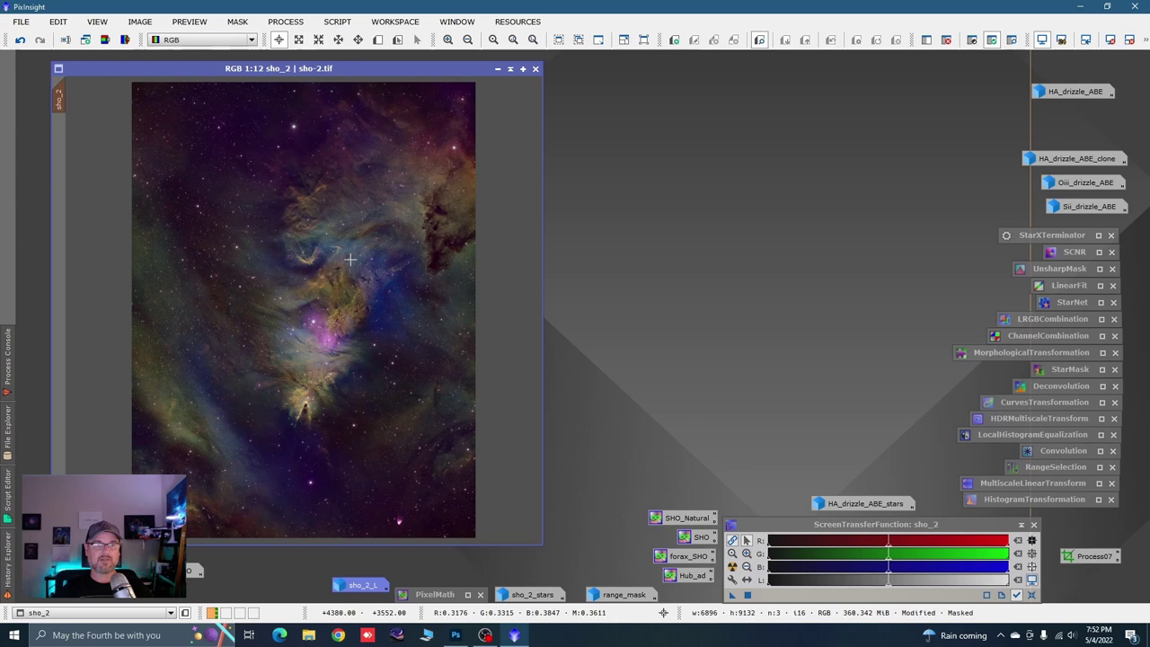
right_click(311, 254)
mouse_move(391, 384)
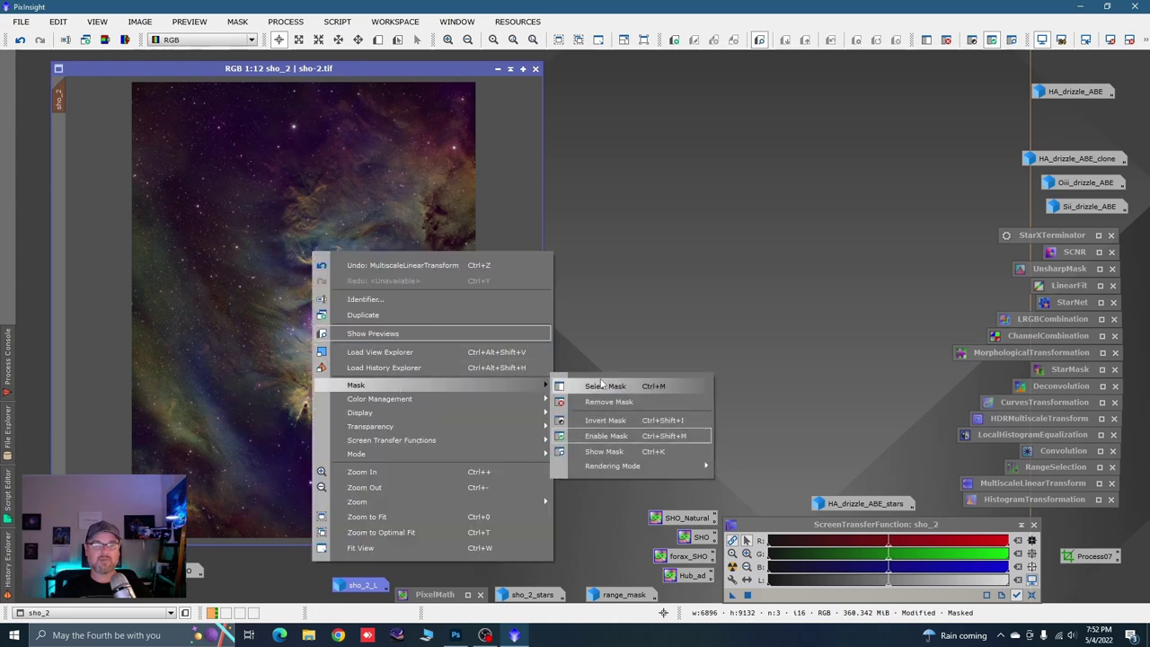
click(609, 411)
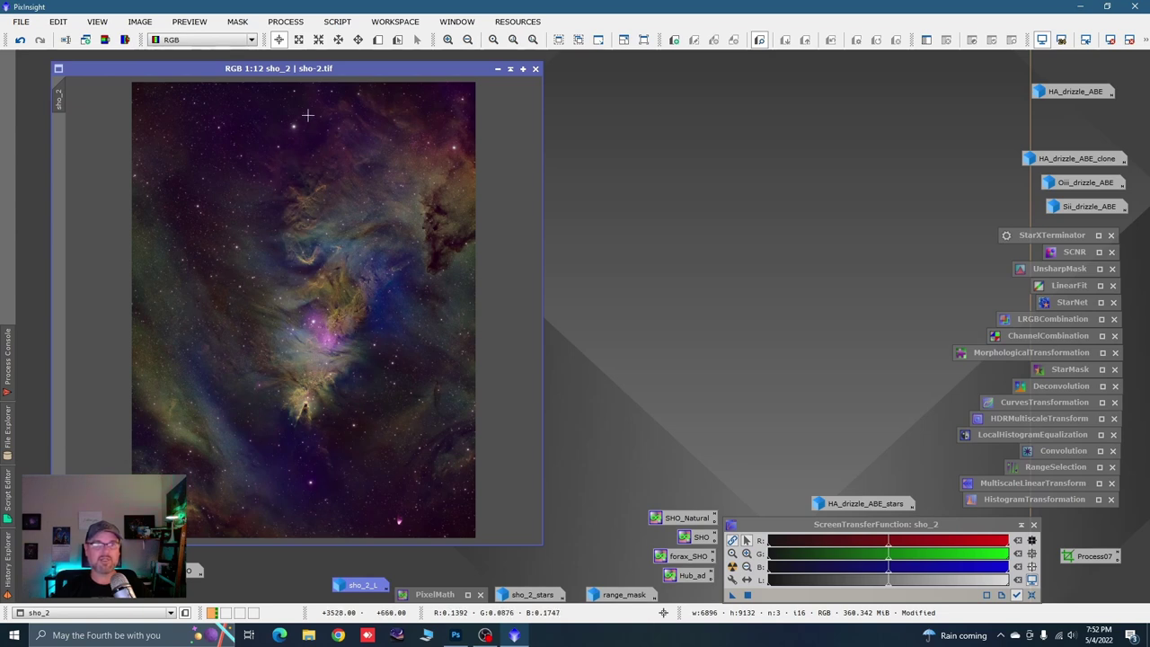
Open the TGVDenoise noise reduction tool from Process > NoiseReduction.
click(284, 22)
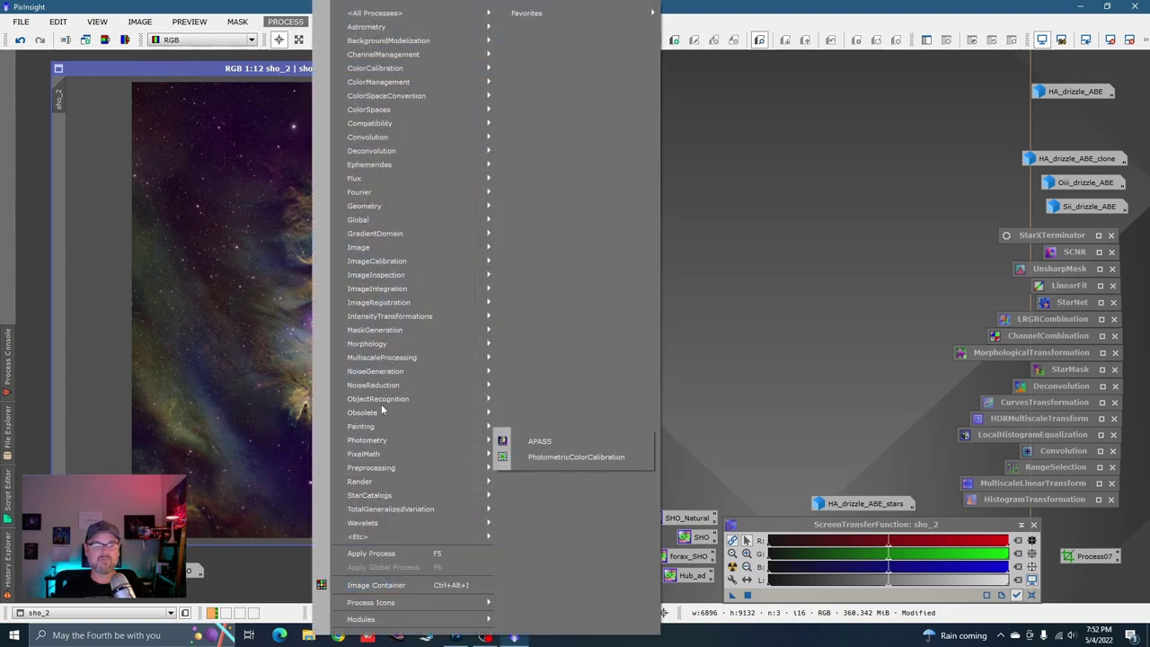
mouse_move(382, 390)
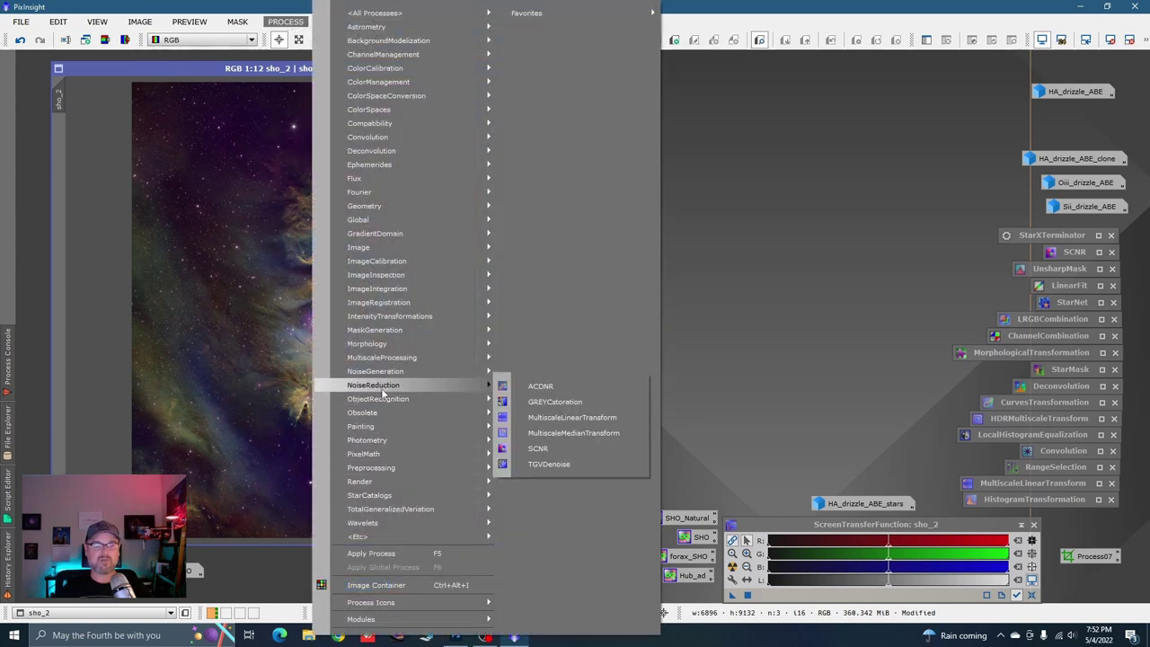
click(559, 465)
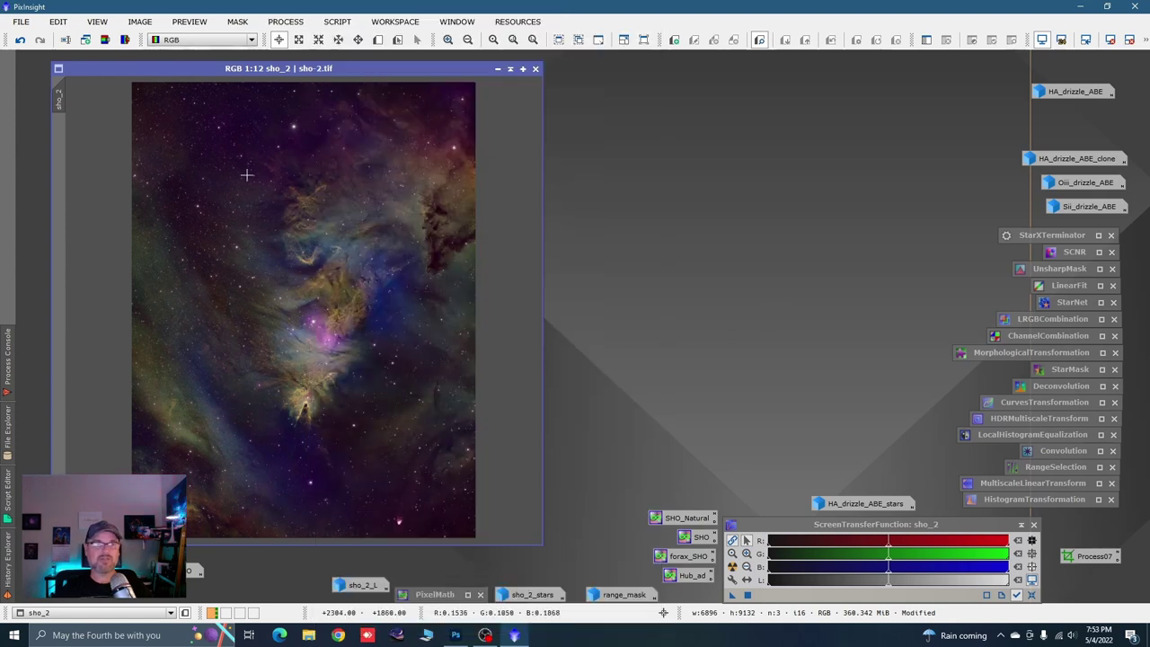
click(20, 22)
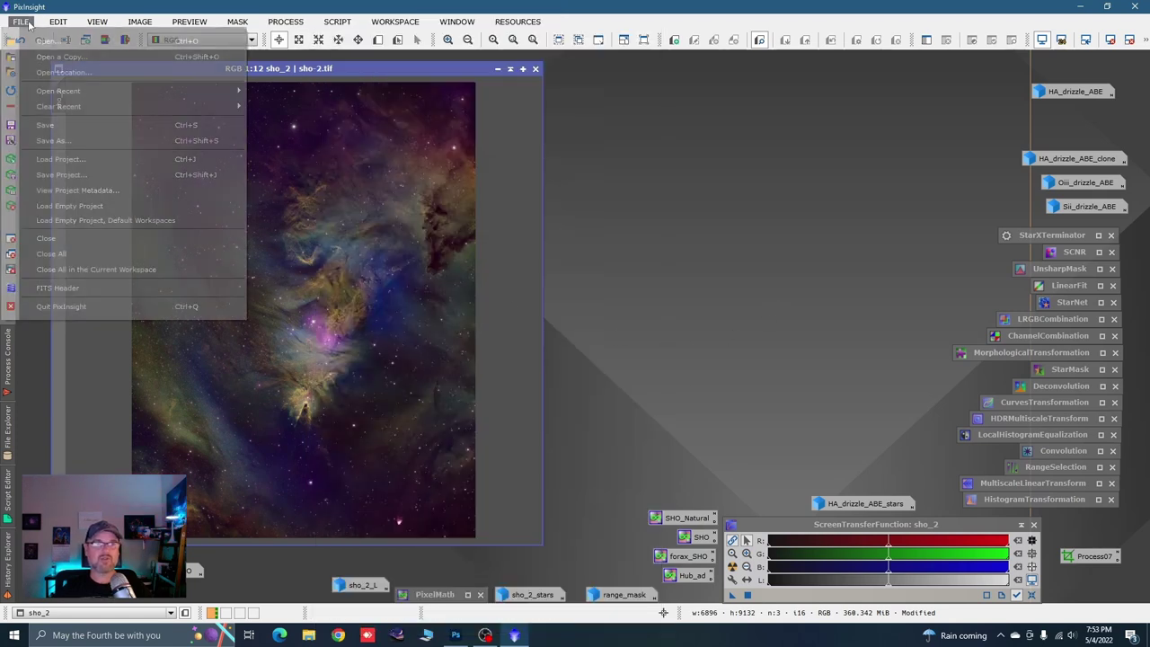
Save the sharpened sho_2 image in PixInsight and return to Photoshop.
click(45, 125)
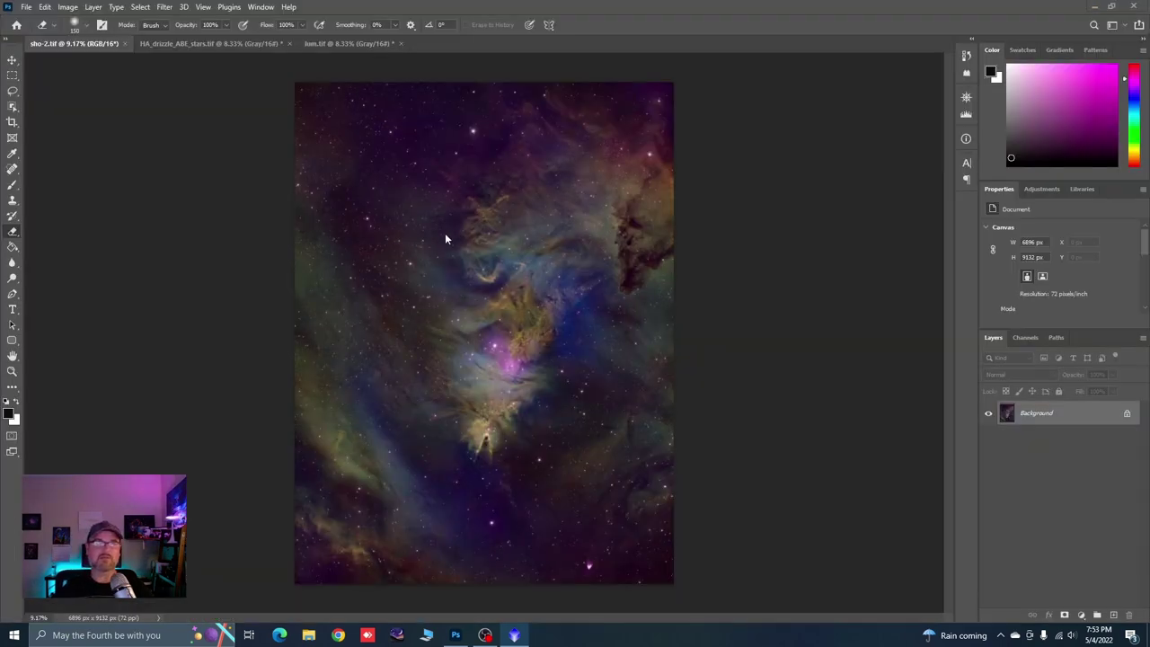
click(1093, 6)
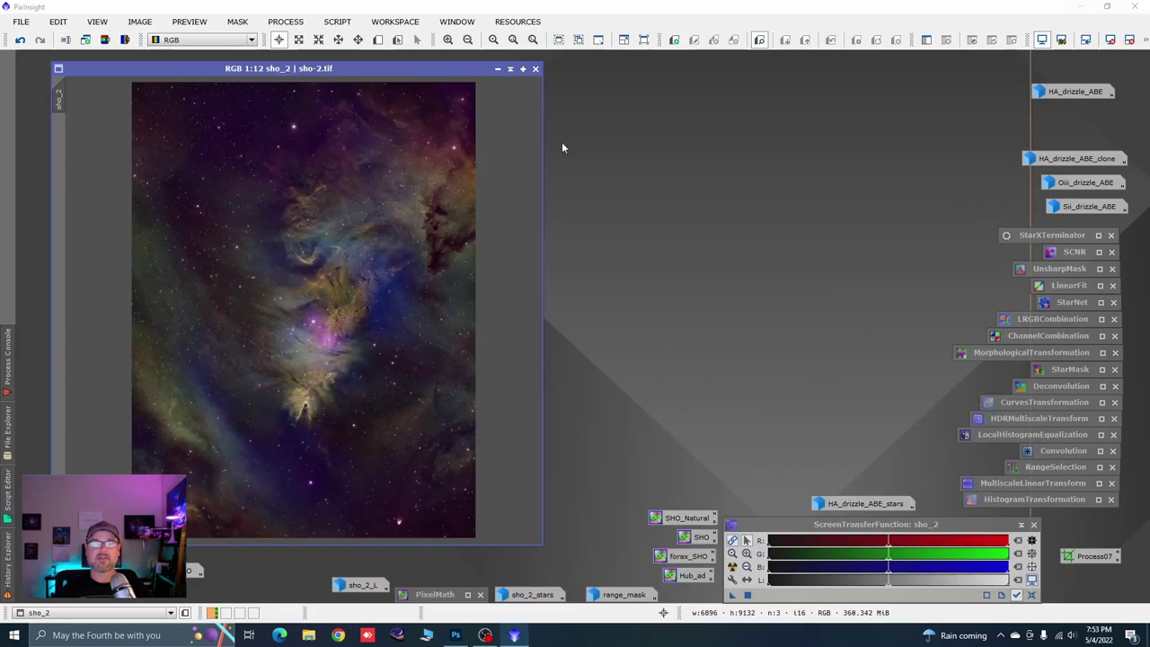
click(455, 635)
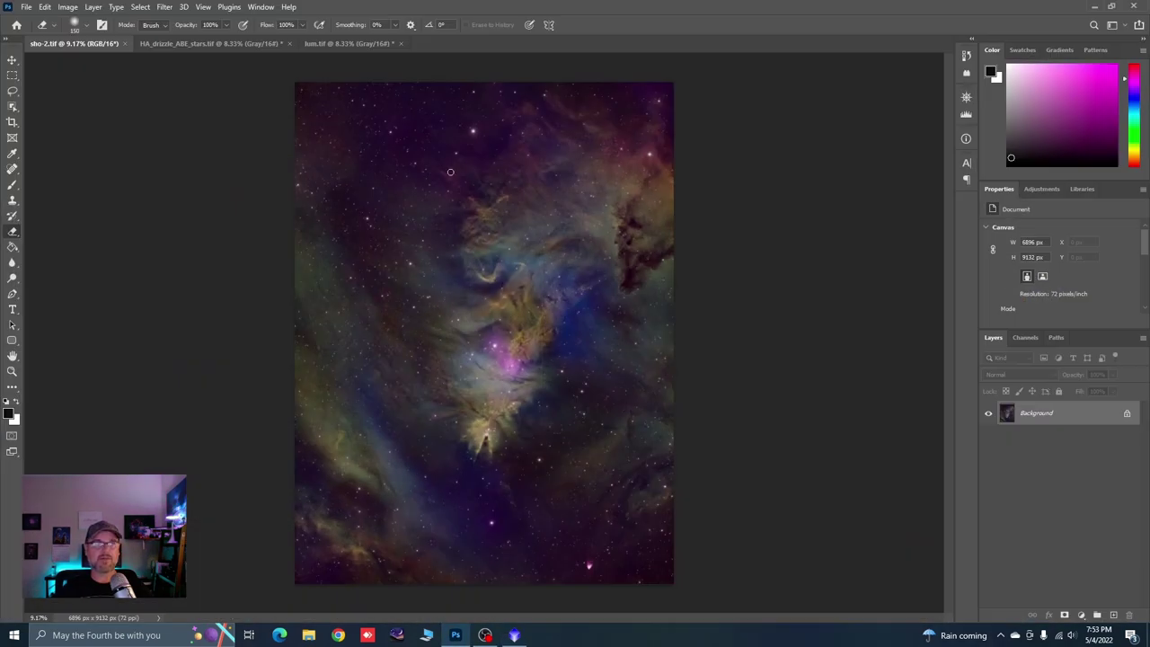
Close the old sho-2.tif, HA_drizzle_ABE_stars.tif and lum.tif without saving.
click(126, 45)
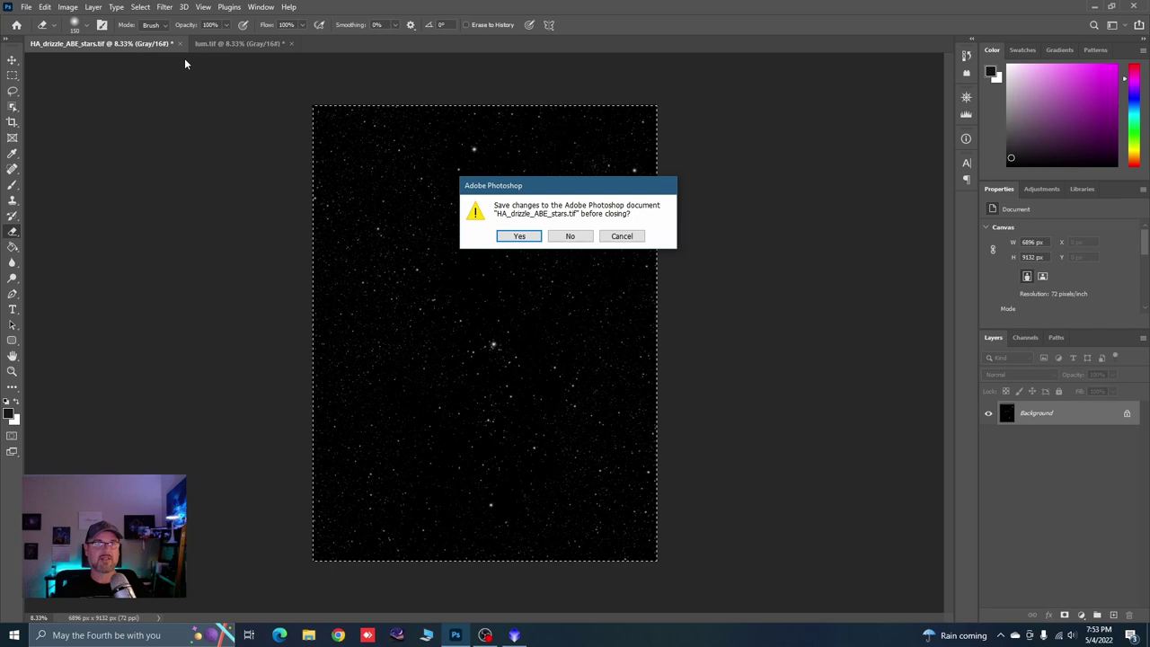
click(569, 237)
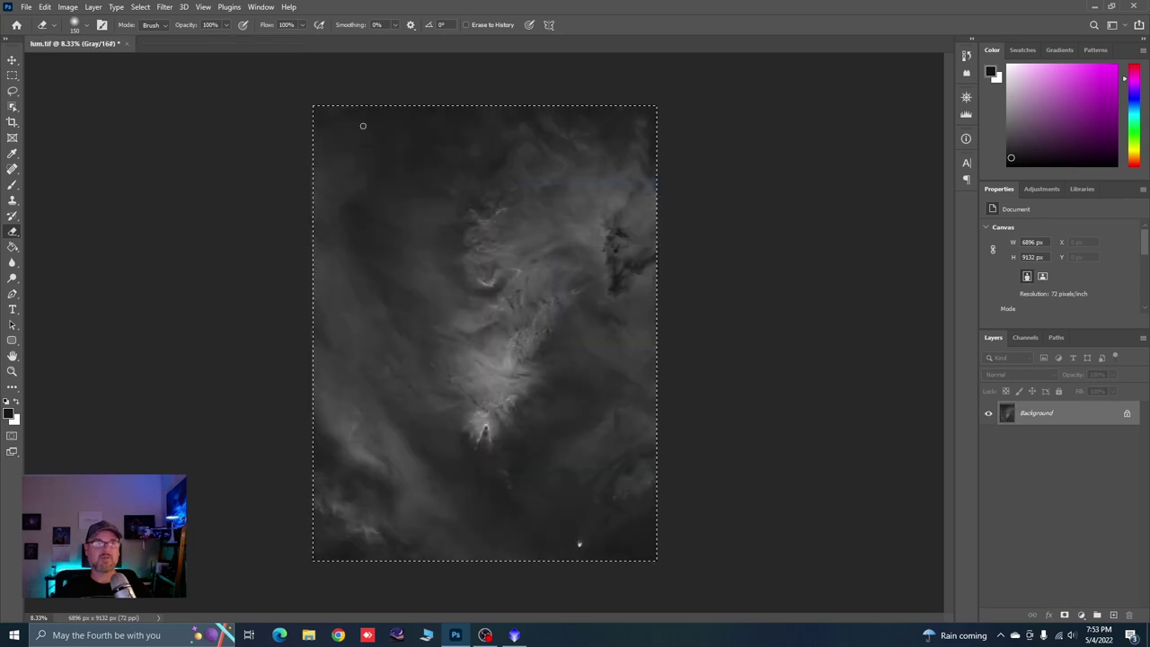
click(127, 43)
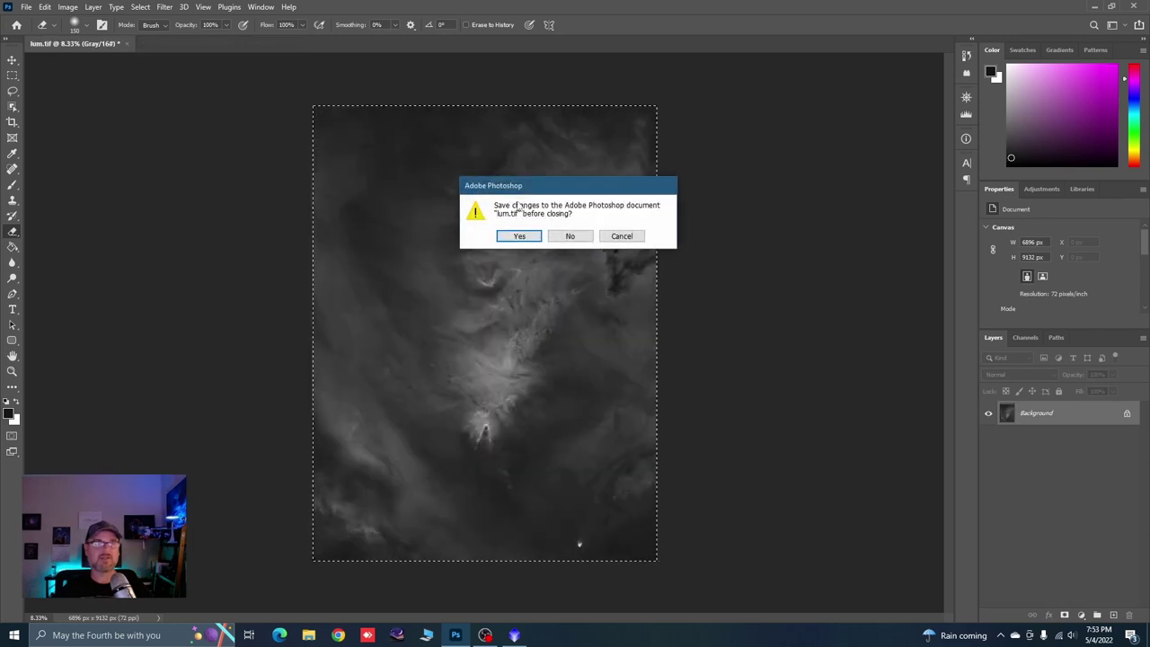
click(566, 237)
Open sho-2 from the Tone Map folder and duplicate Background as Background copy.
click(34, 273)
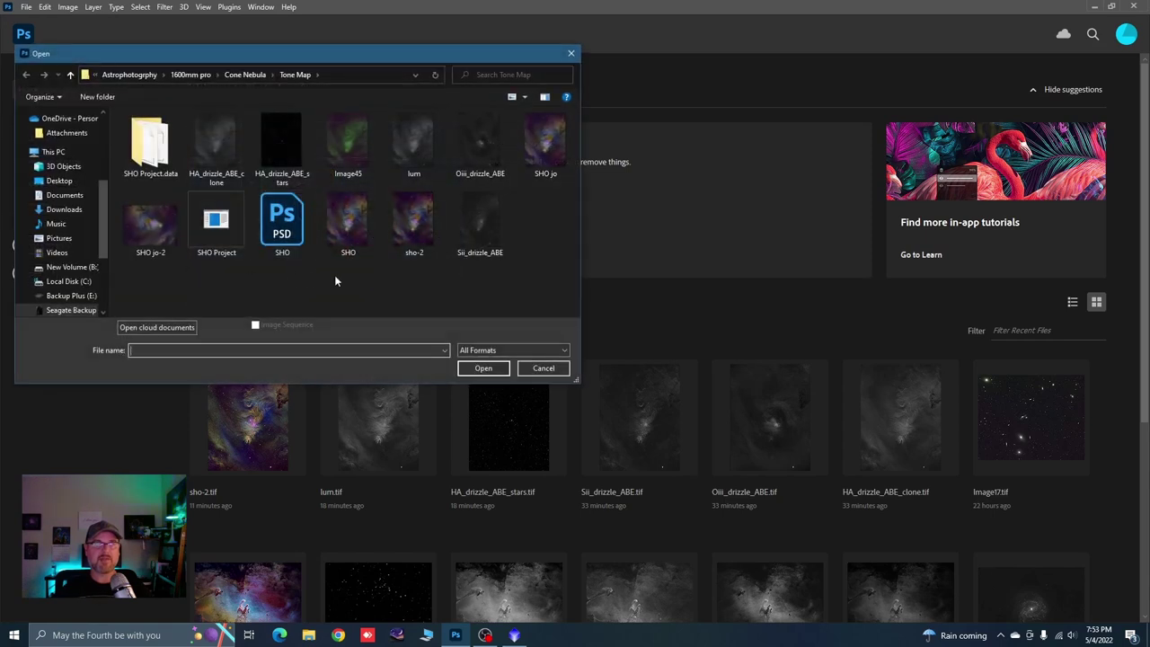
click(417, 239)
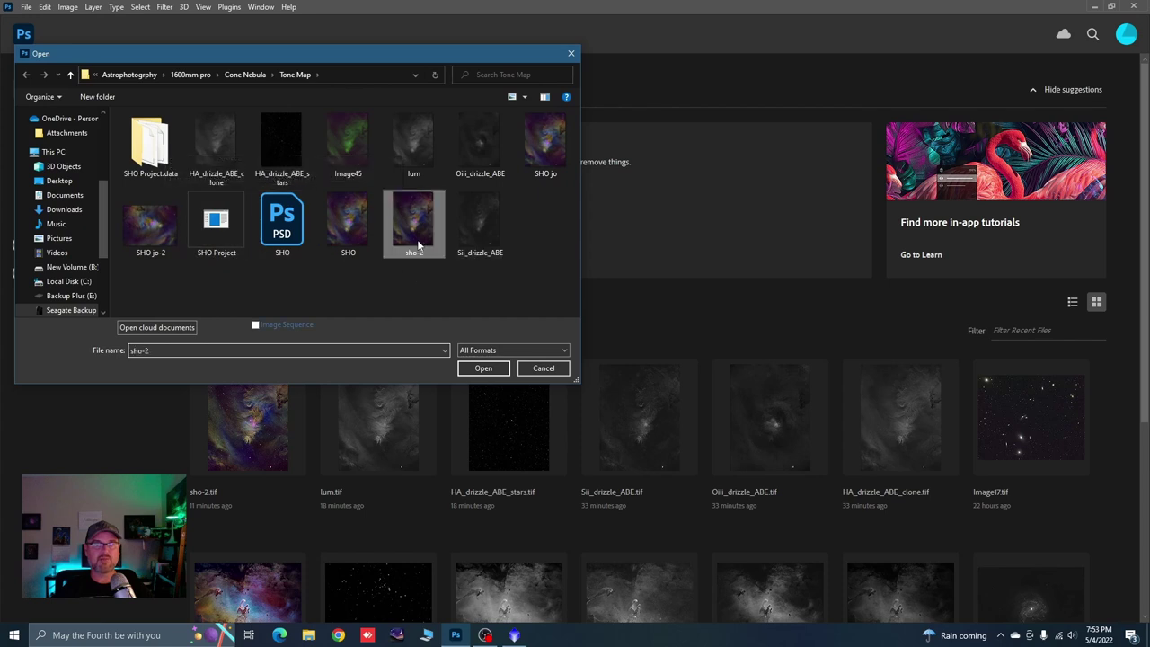
click(483, 368)
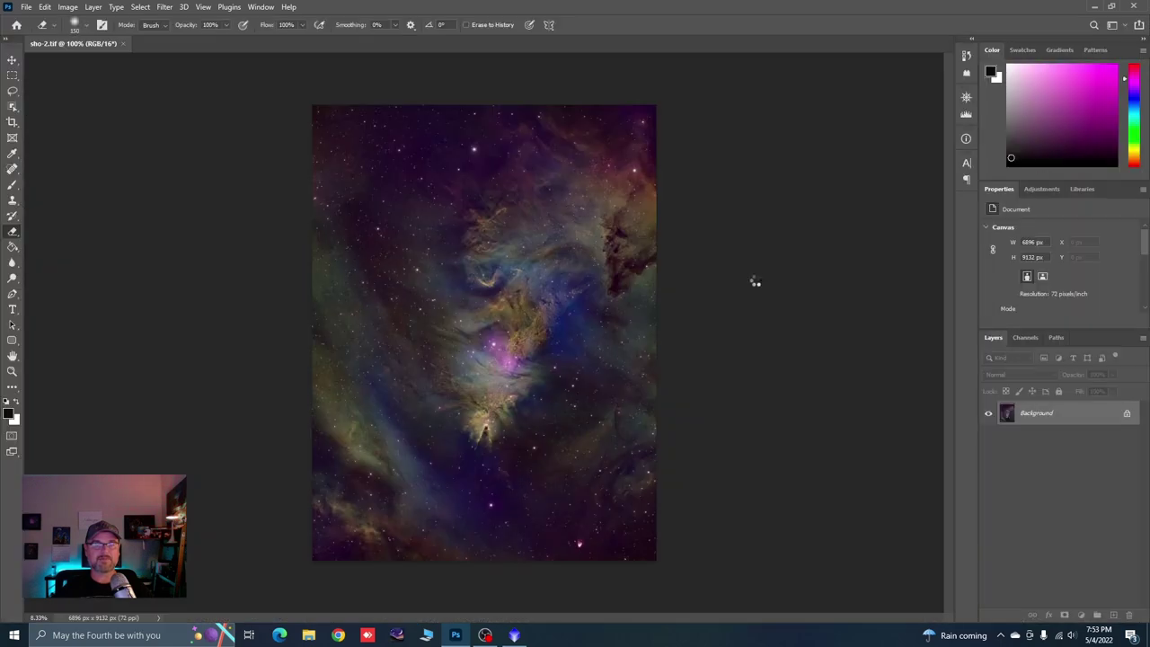
drag(1040, 419, 1113, 614)
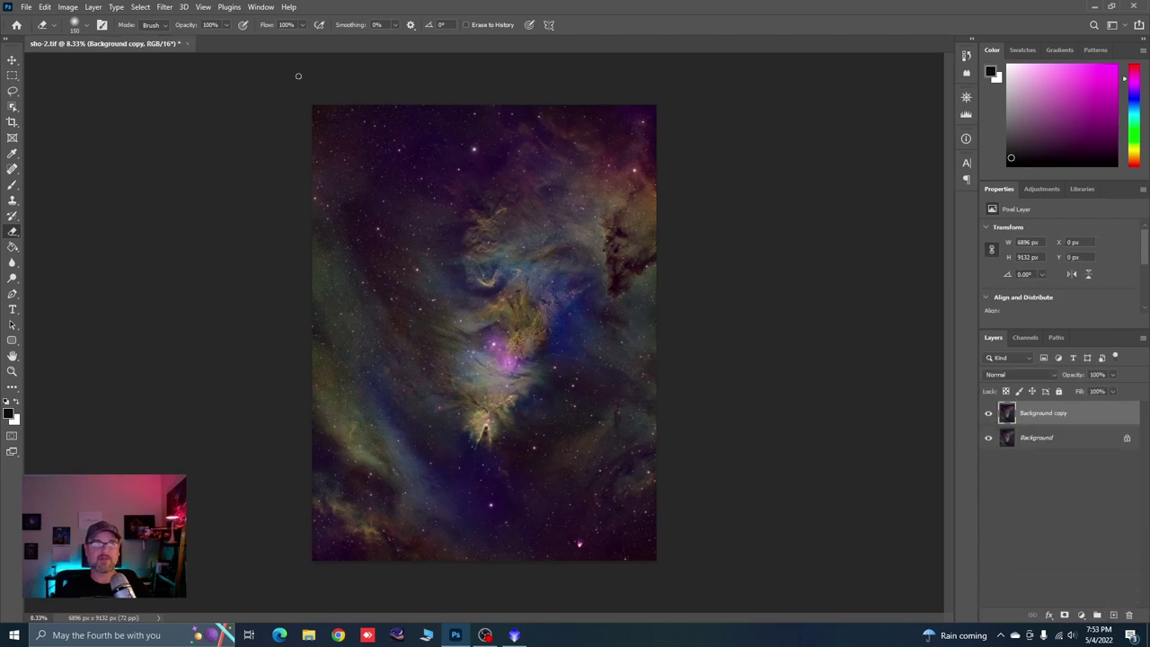
Apply Camera Raw Detail noise reduction of 38, with colour noise reduction near 35.
click(164, 7)
click(202, 96)
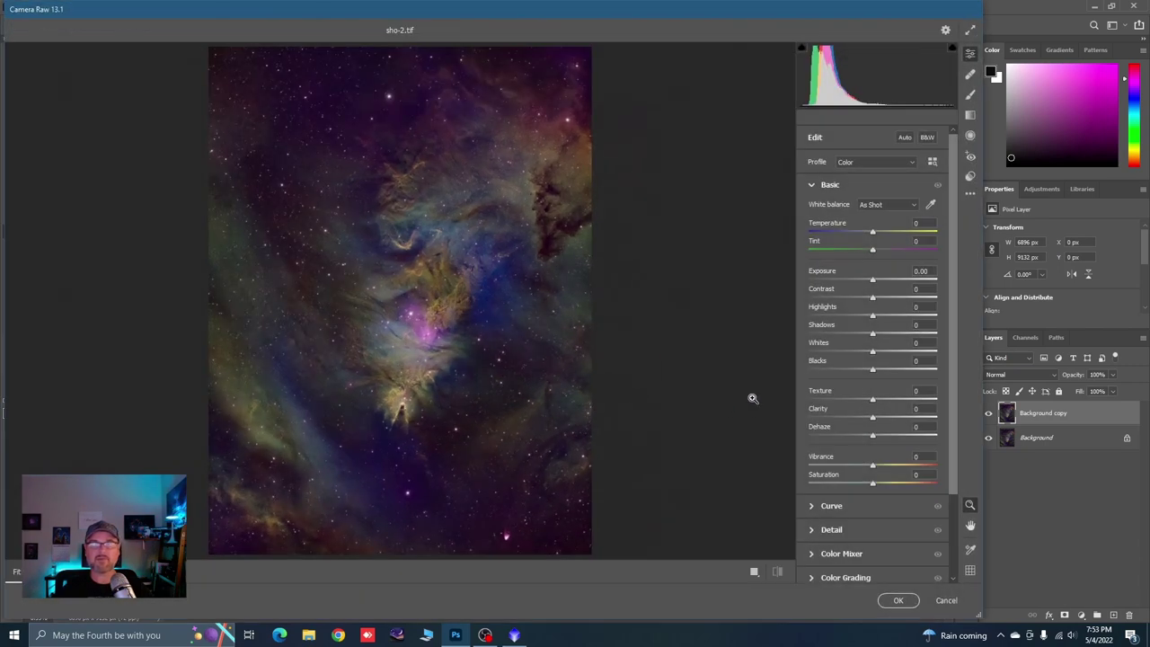
click(813, 187)
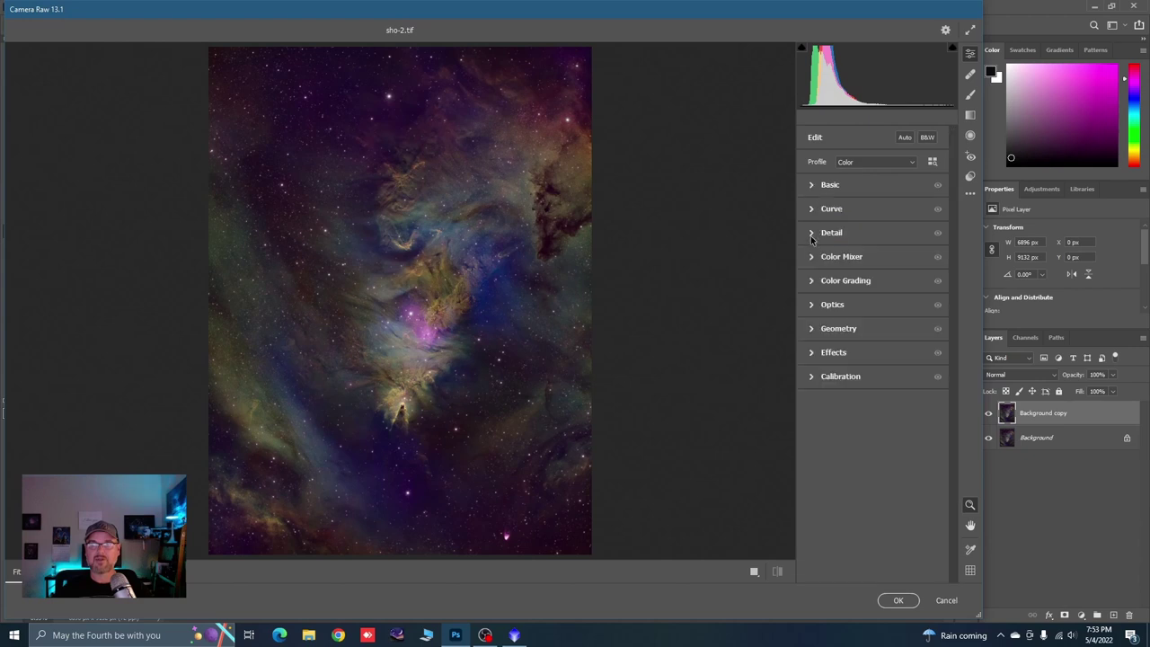
click(811, 236)
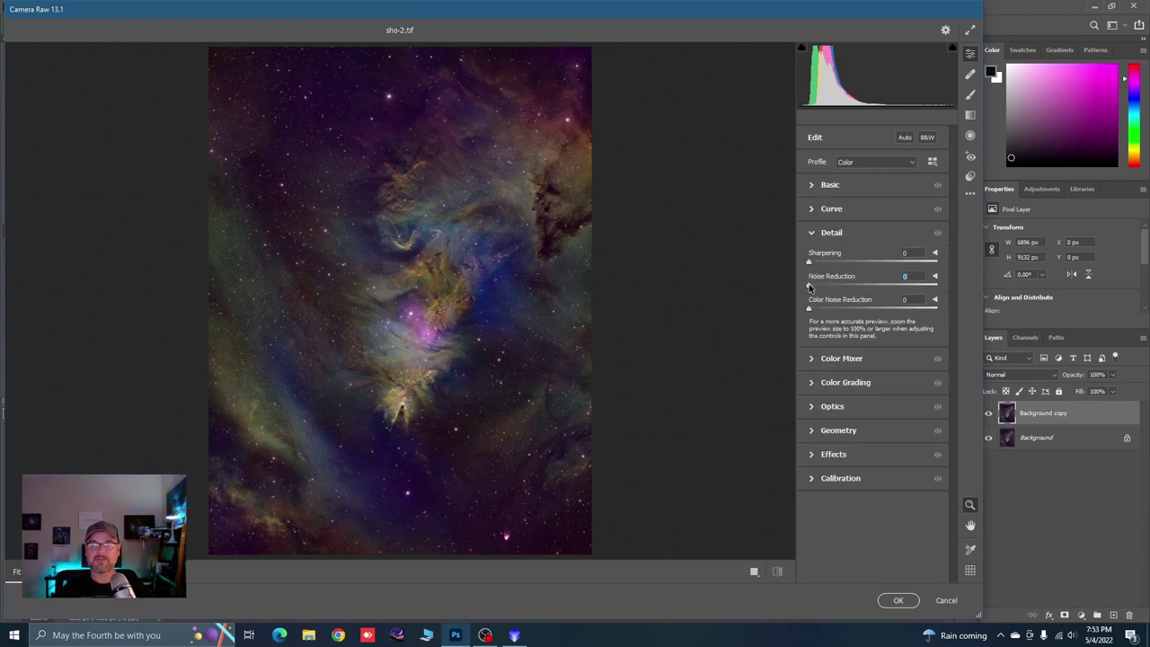
drag(808, 286, 860, 310)
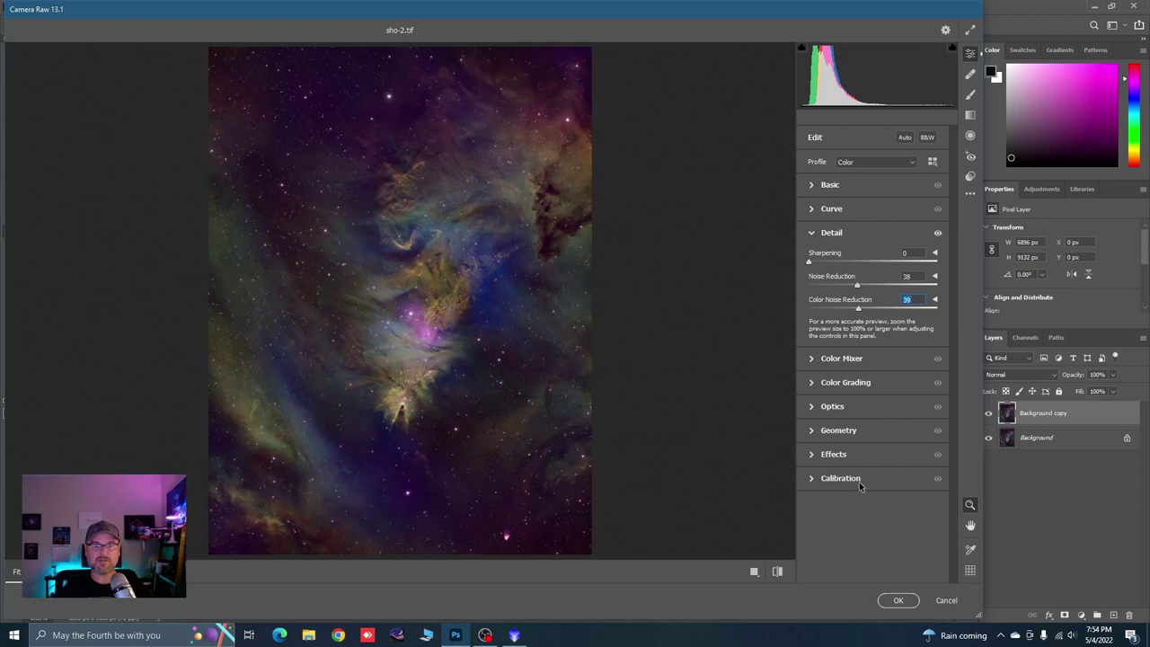
click(898, 601)
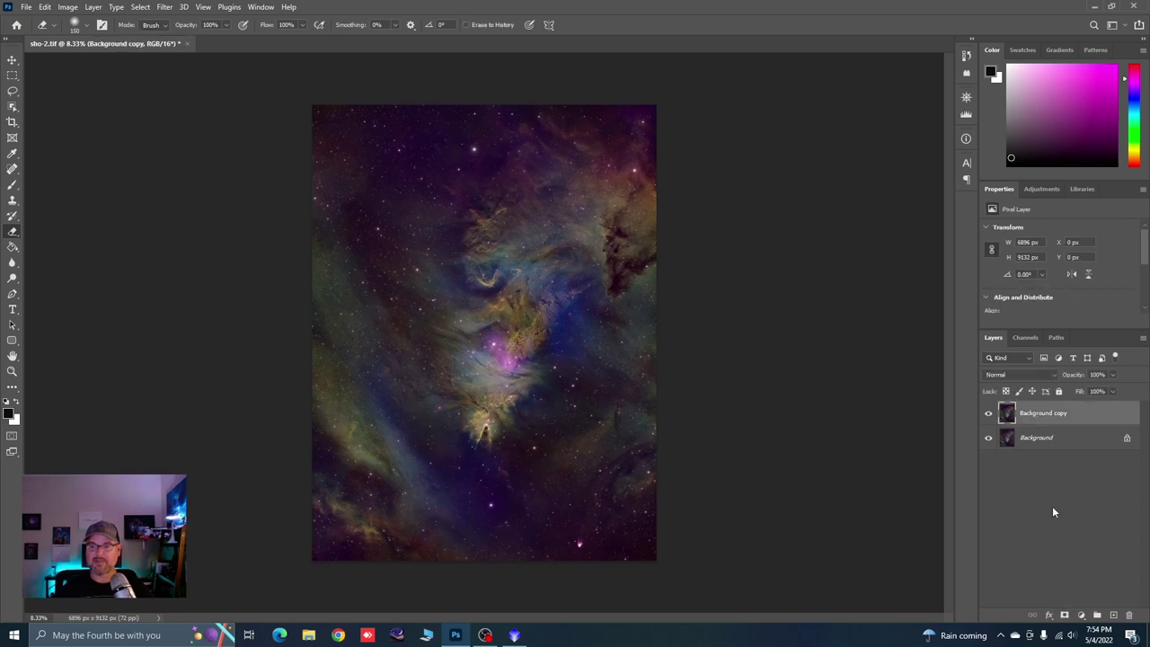
Fill Background copy's layer mask with a greyscale copy of Background, inverted.
click(1064, 614)
click(1005, 445)
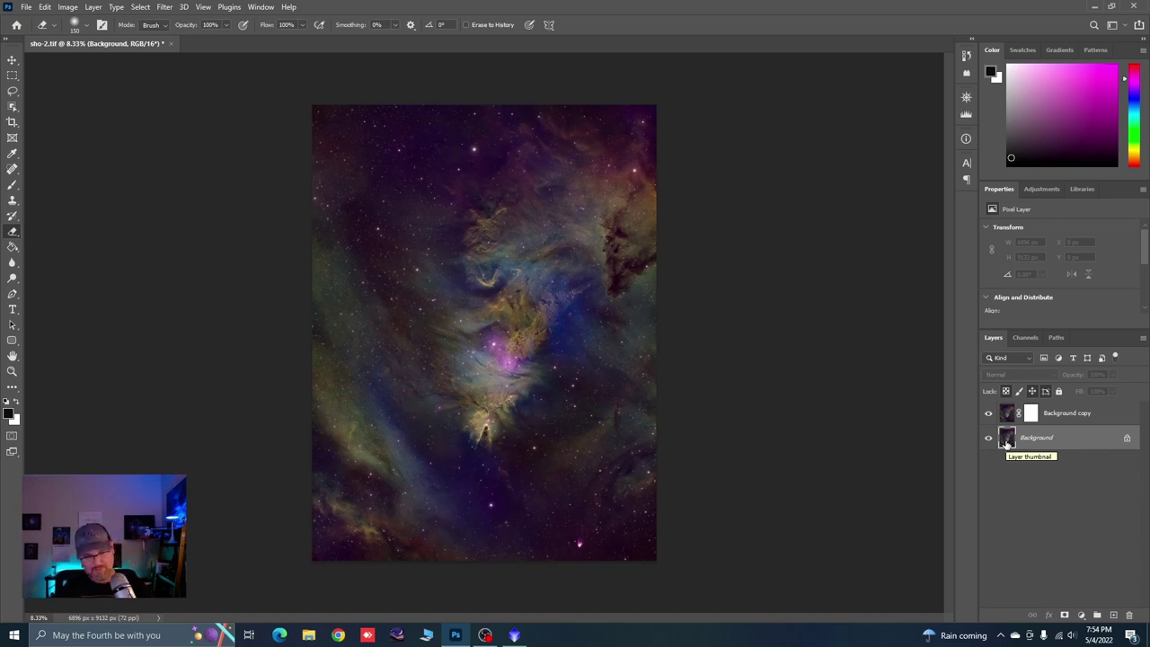
ctrl+click(1005, 442)
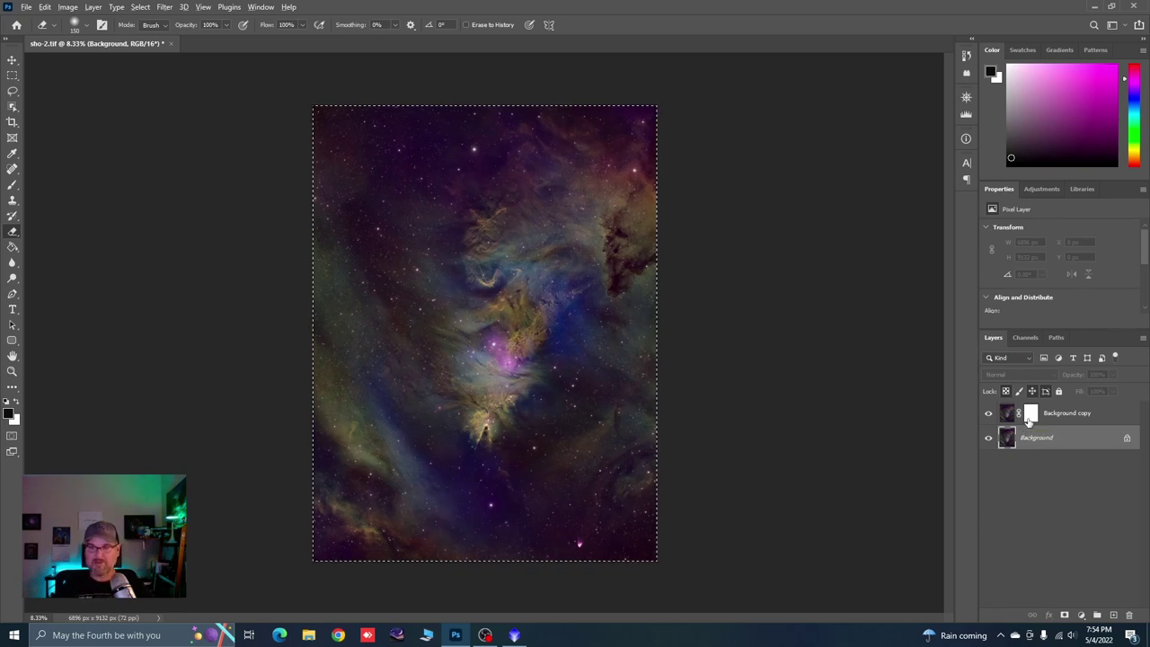
alt+click(1029, 418)
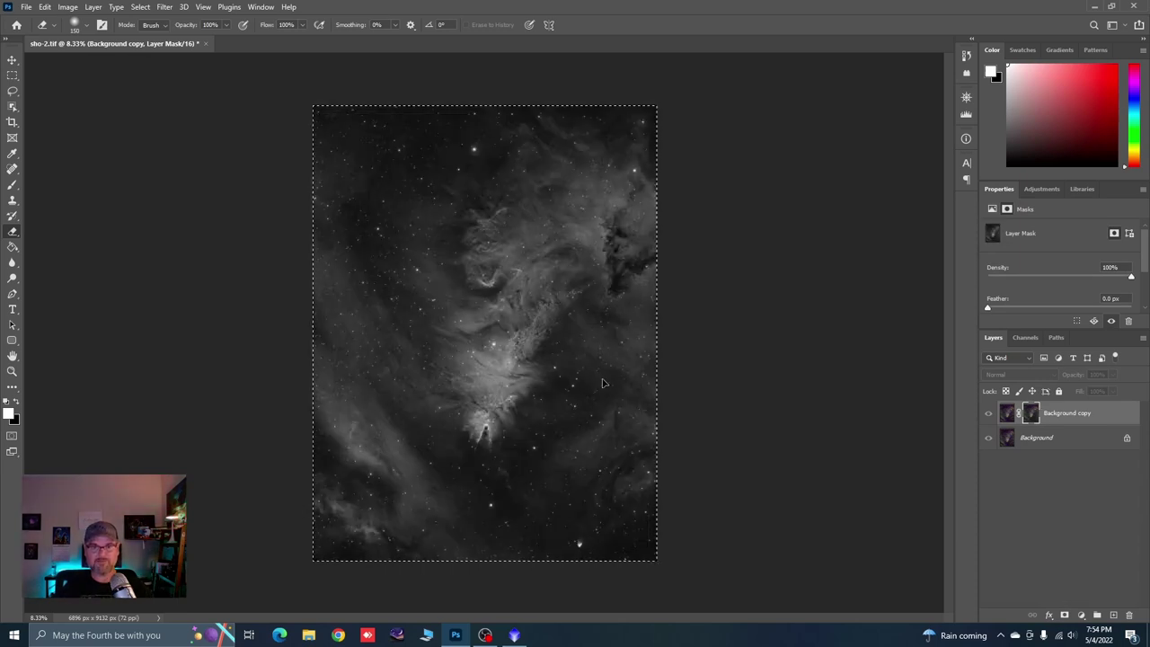
key(ctrl+i)
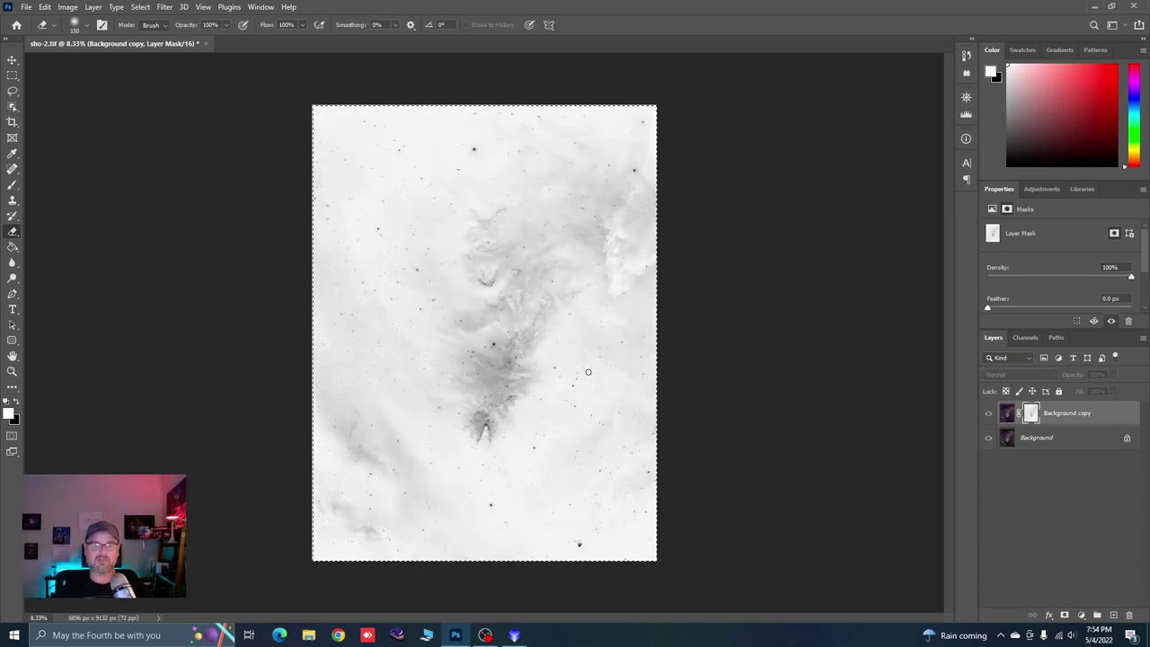
click(69, 8)
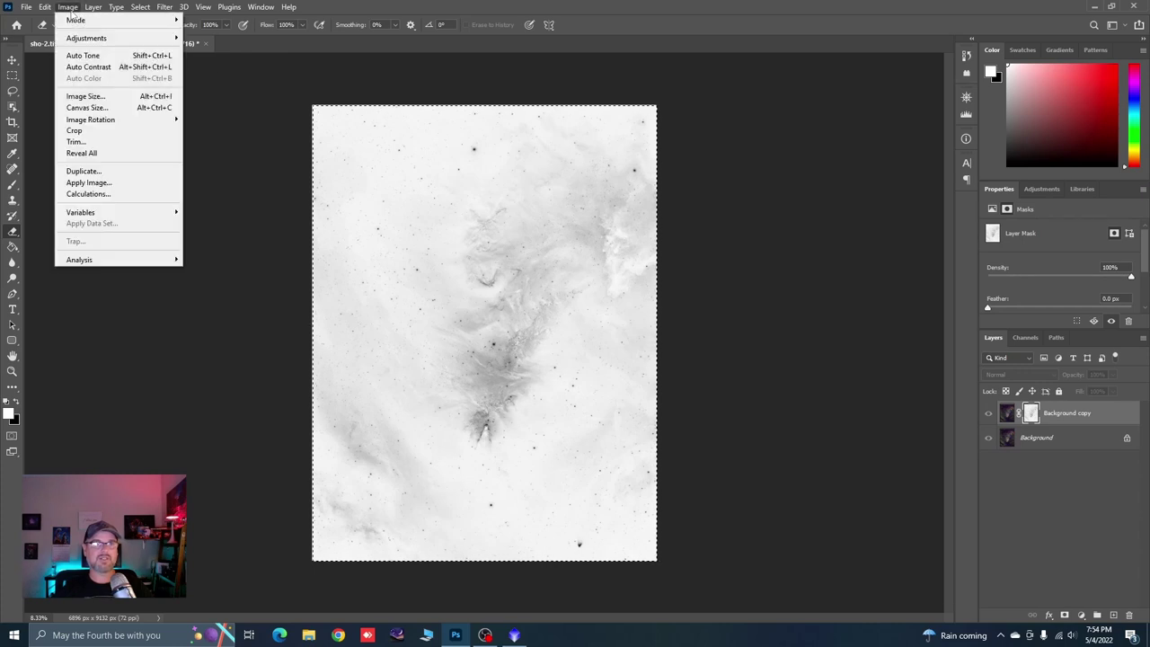
Stretch the layer mask with Levels: black input 151, white input 233.
mouse_move(87, 38)
click(215, 49)
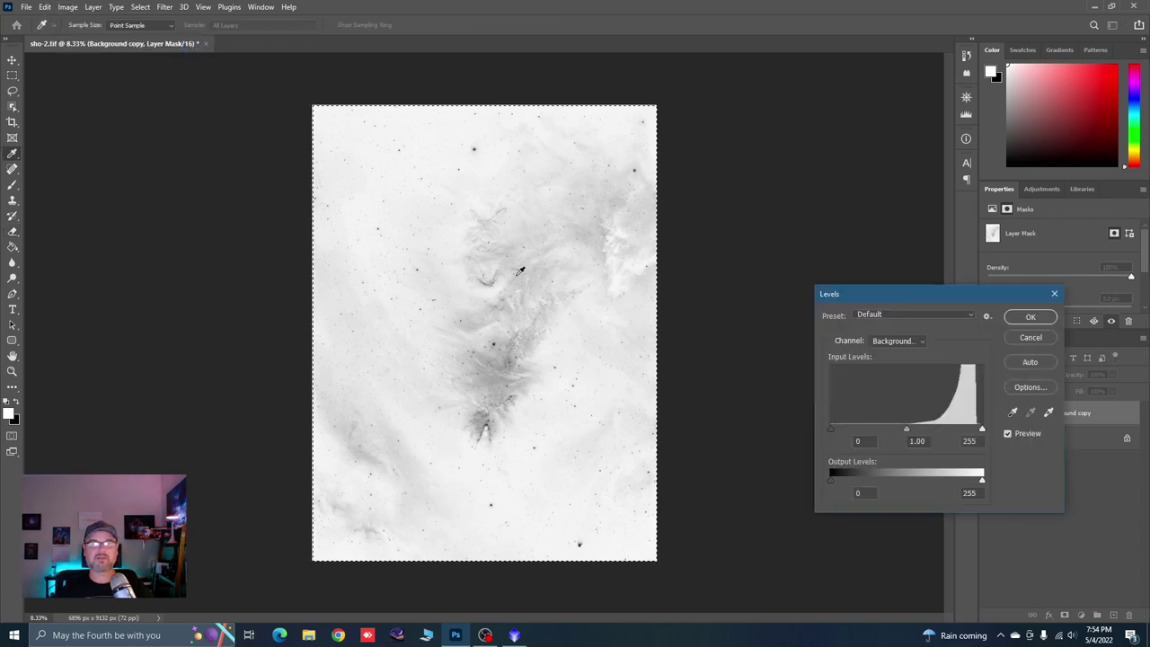
drag(831, 428, 908, 432)
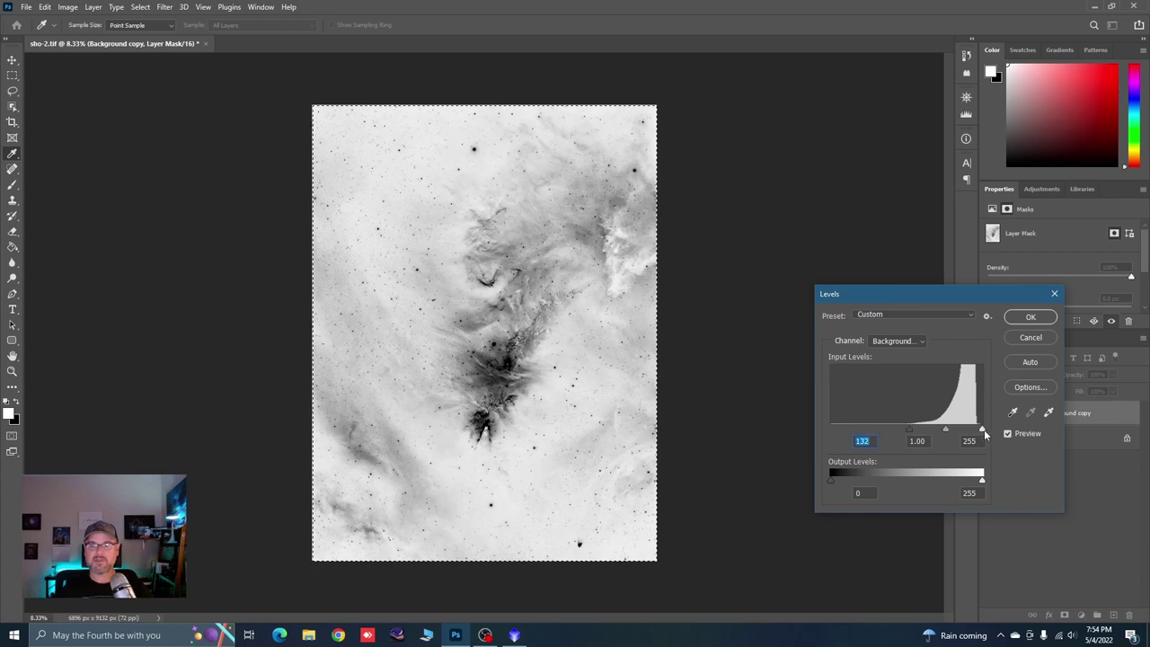
mouse_move(982, 432)
mouse_down()
mouse_move(912, 434)
mouse_move(969, 435)
mouse_up()
click(969, 434)
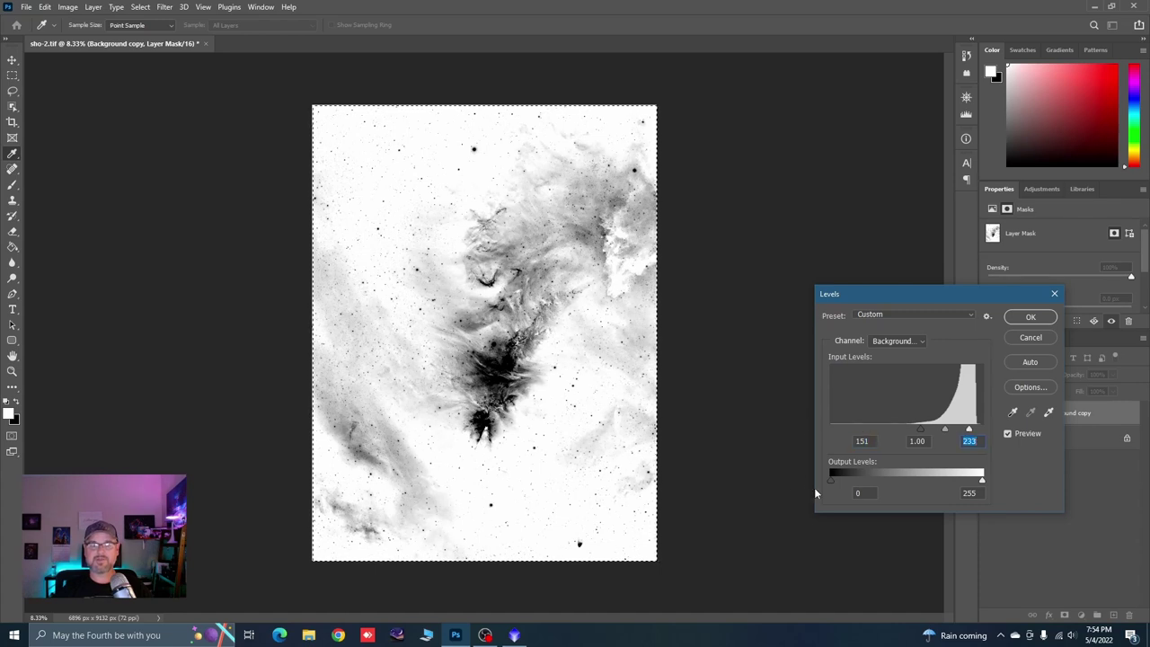
click(1030, 318)
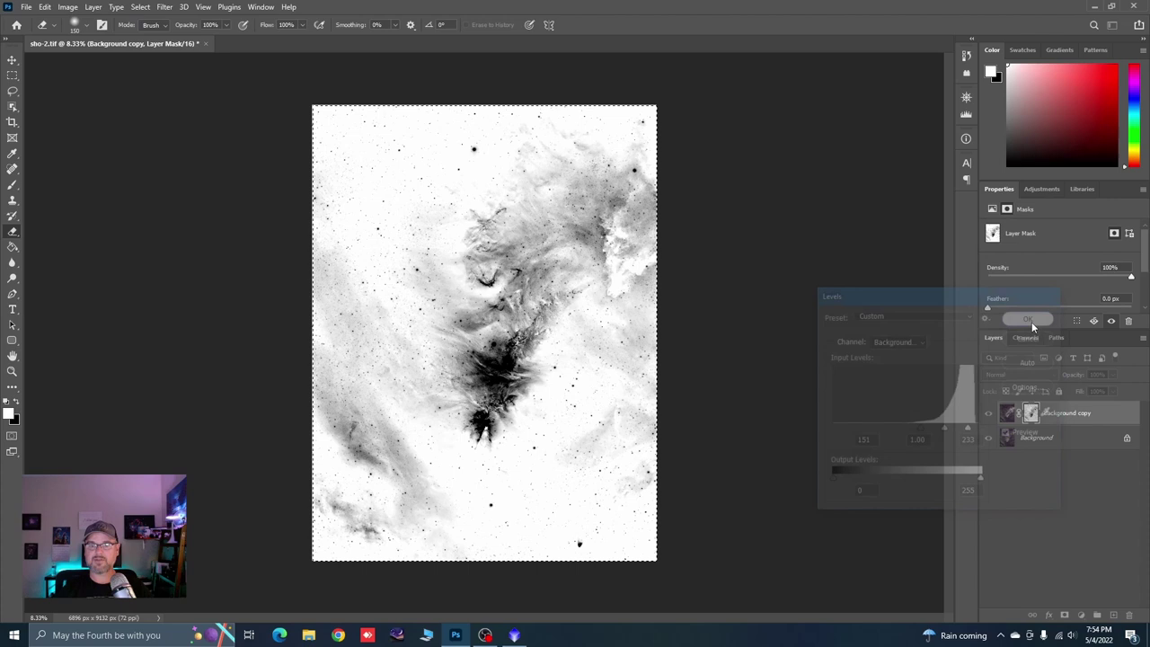
right_click(1049, 435)
Flatten sho-2.tif to a single Background layer and deselect all.
click(930, 468)
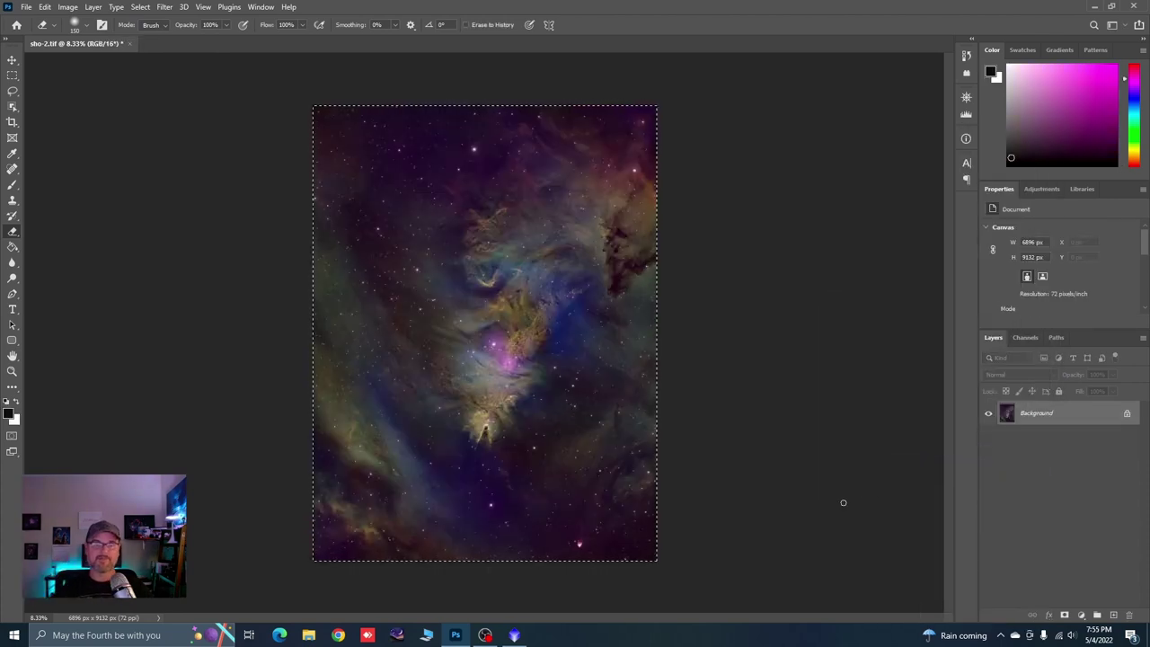
click(162, 7)
mouse_move(140, 7)
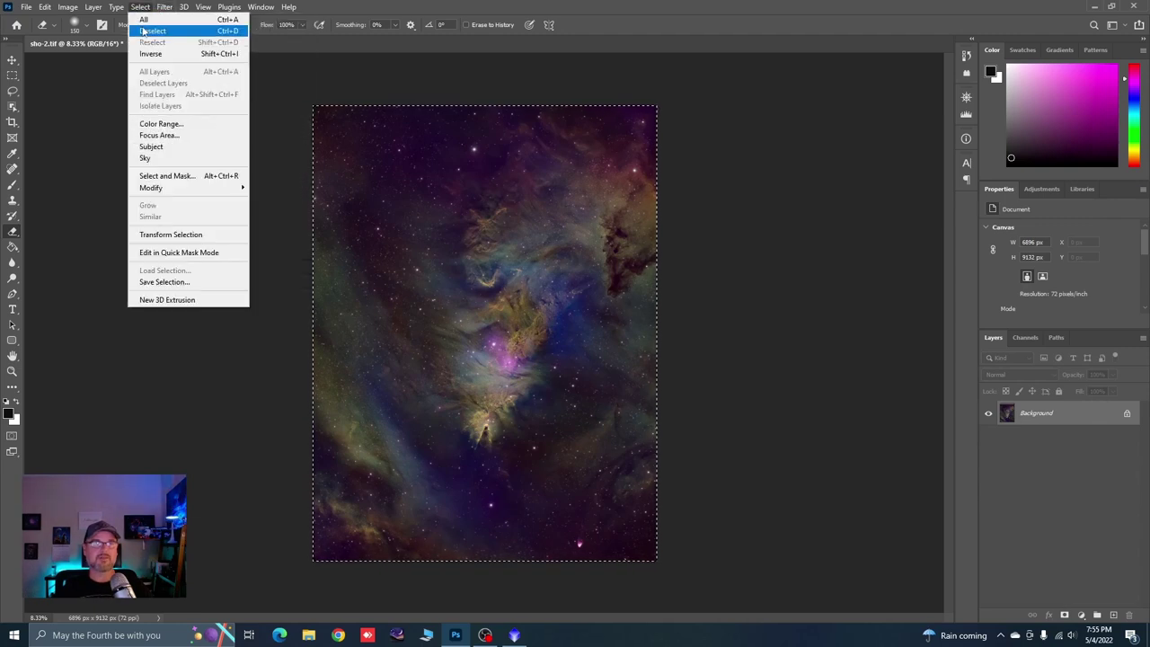
click(148, 32)
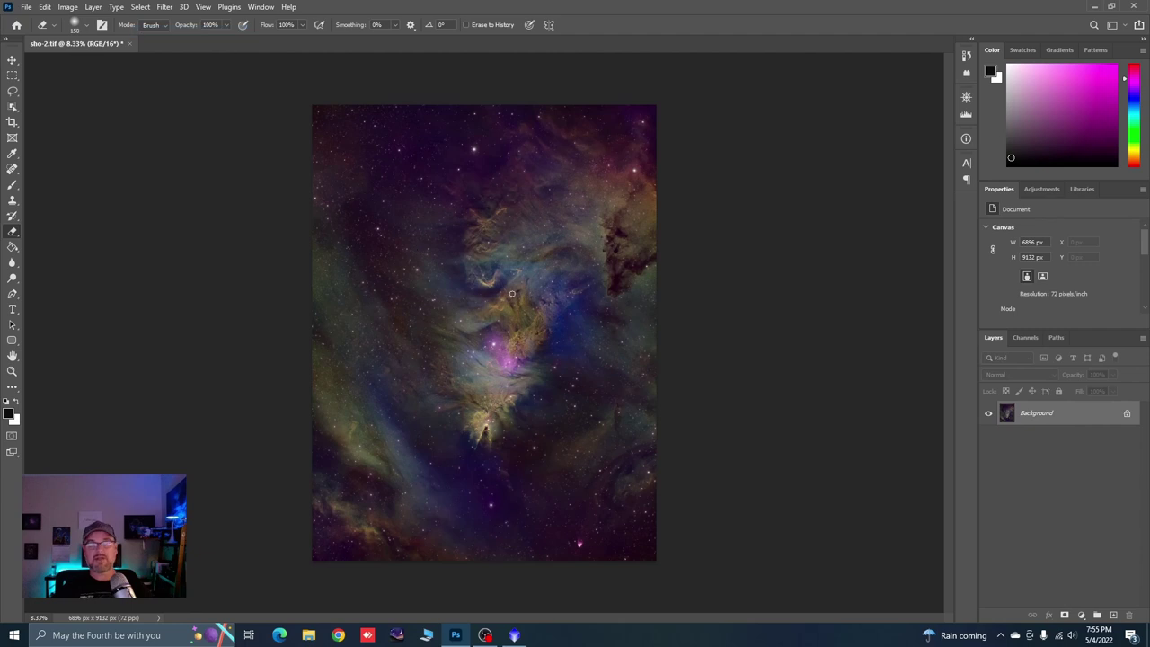